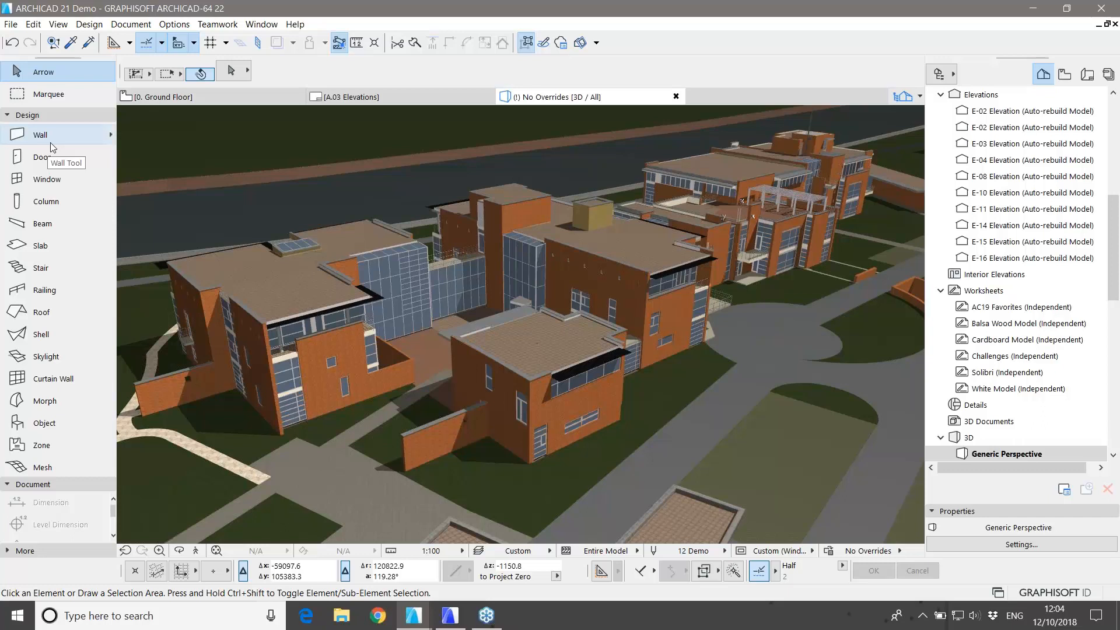
# Step: Collapse the Design and Document groups in the Toolbox and expand the More group
pyautogui.click(64, 119)
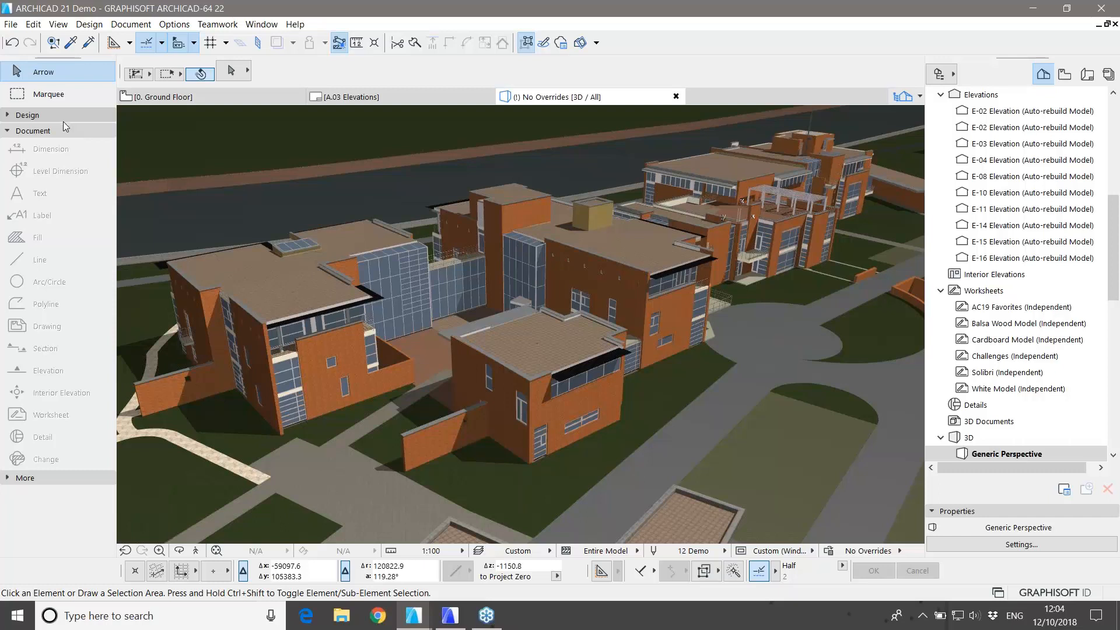
pyautogui.click(60, 126)
pyautogui.click(49, 145)
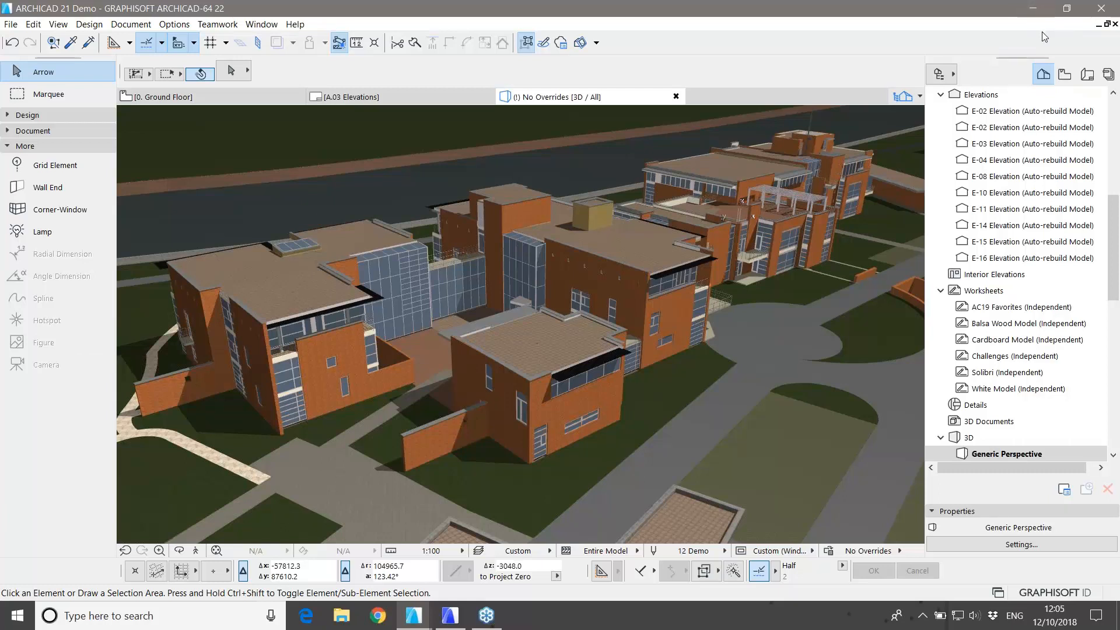
pyautogui.click(929, 30)
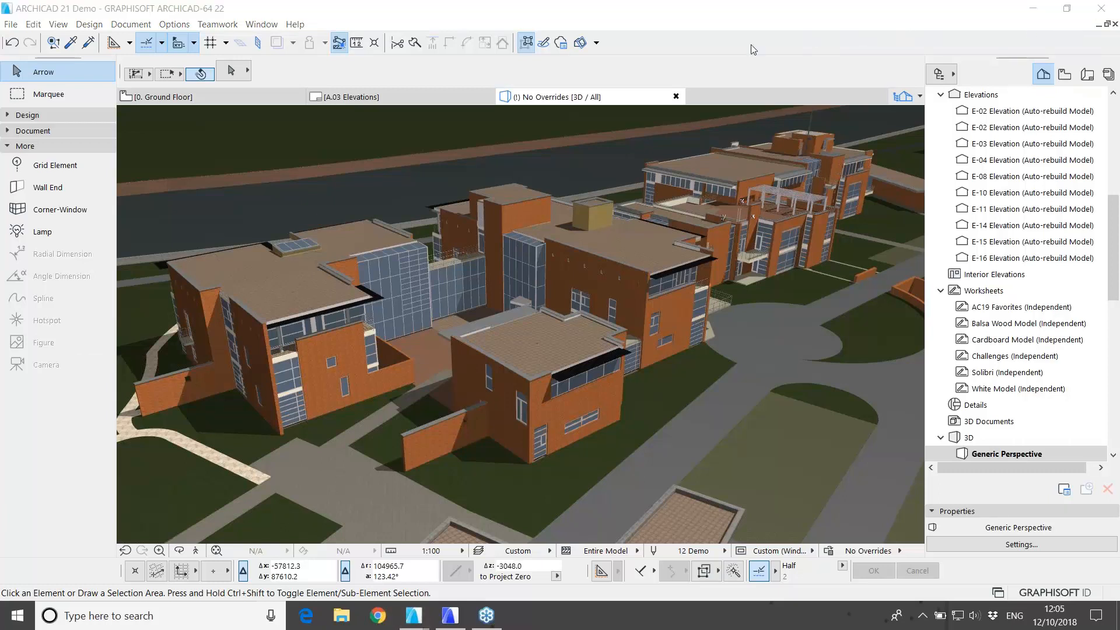
# Step: Scroll through the Project Map tree, then switch the Navigator to the View Map
pyautogui.scroll(7, 1033, 96)
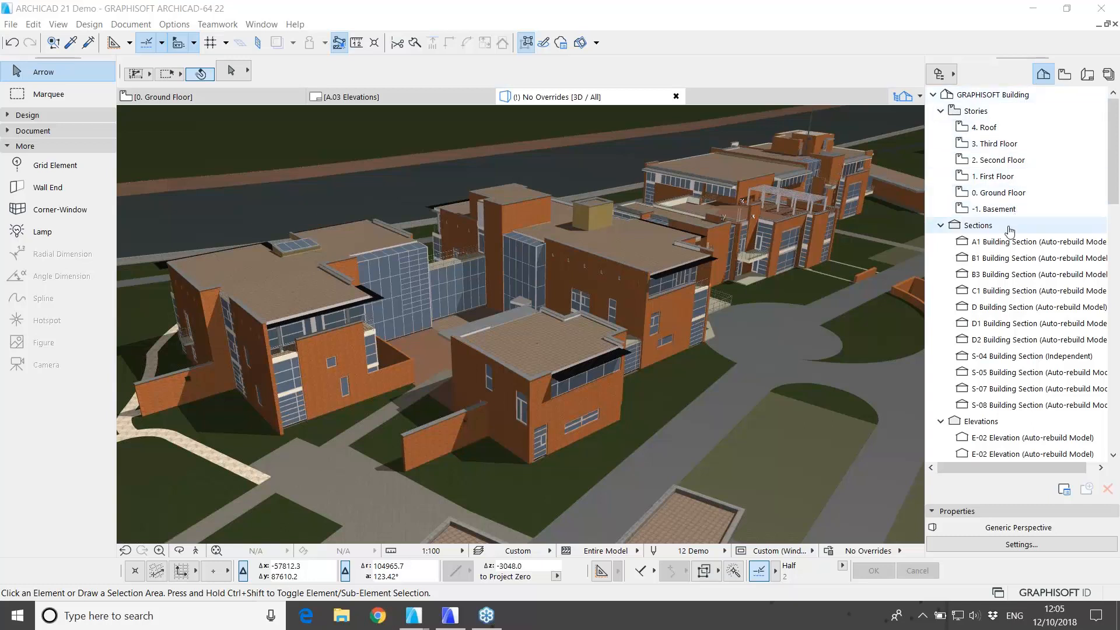
pyautogui.scroll(-1, 1010, 231)
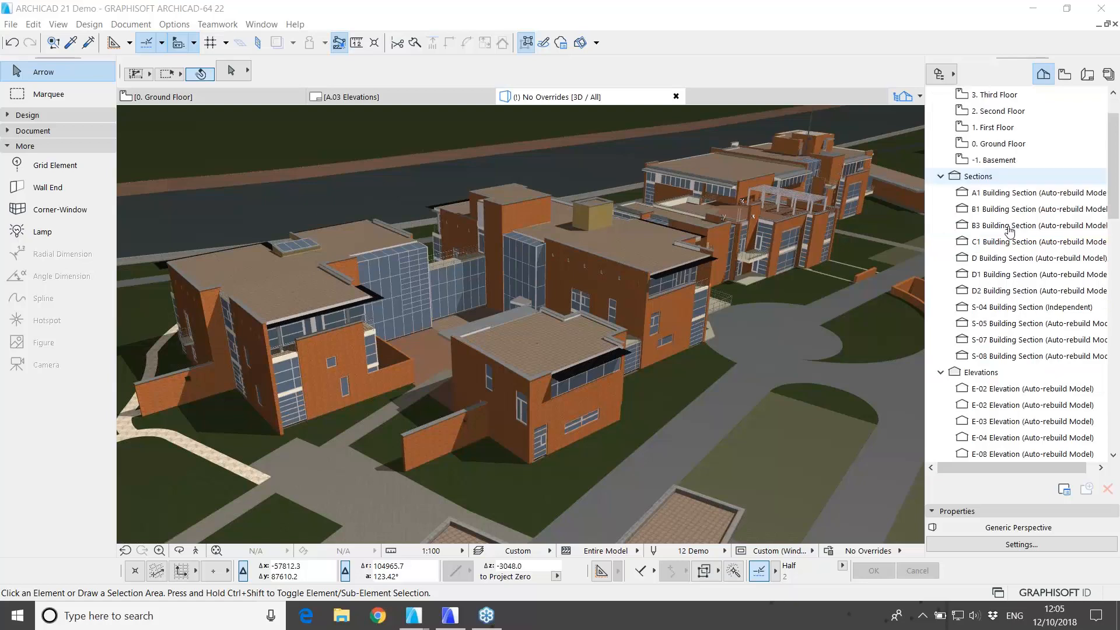
pyautogui.scroll(-3, 1010, 231)
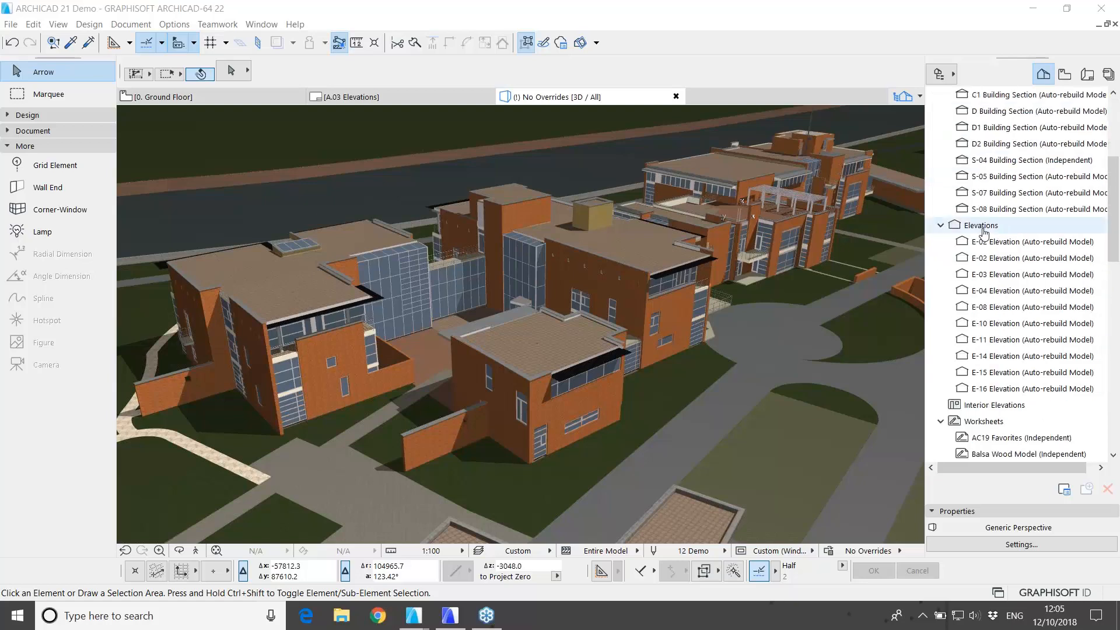
pyautogui.scroll(-3, 984, 233)
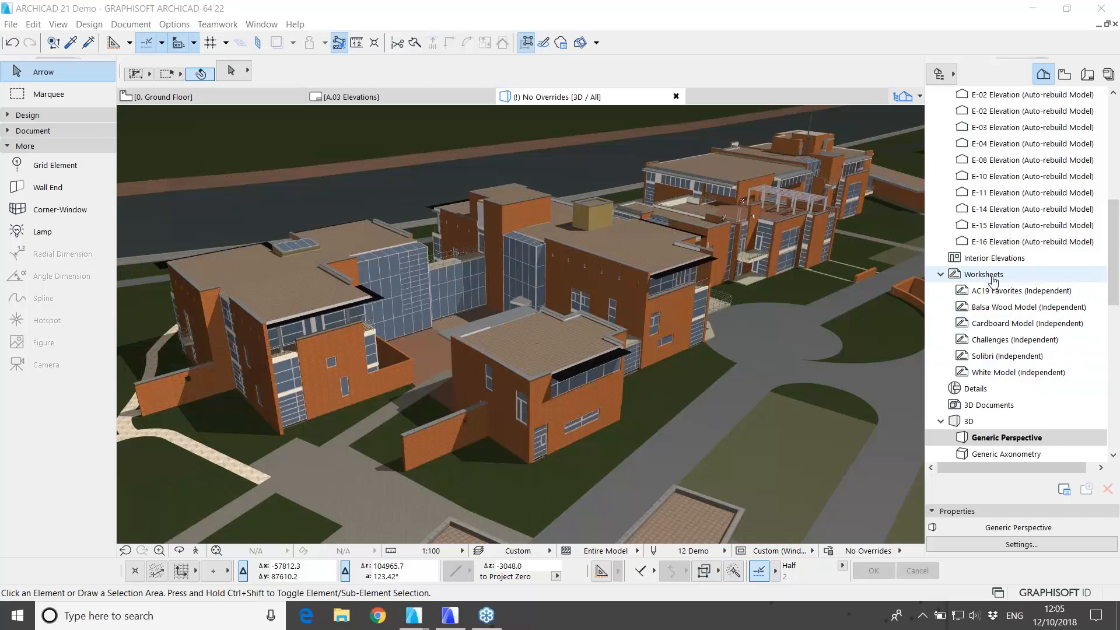
pyautogui.scroll(-1, 993, 281)
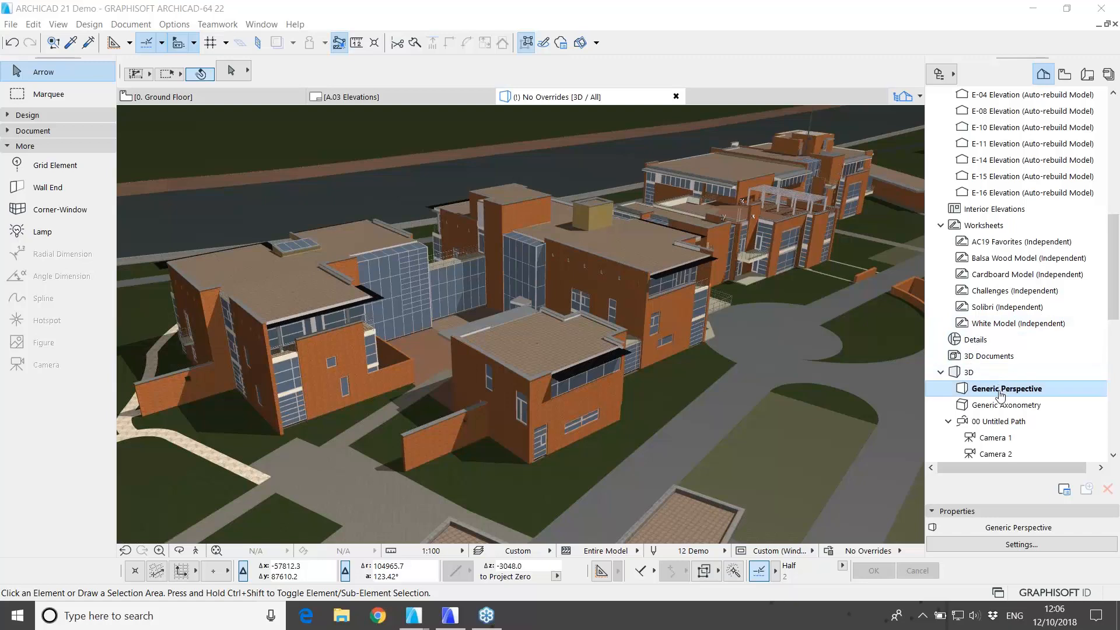
pyautogui.scroll(-3, 985, 373)
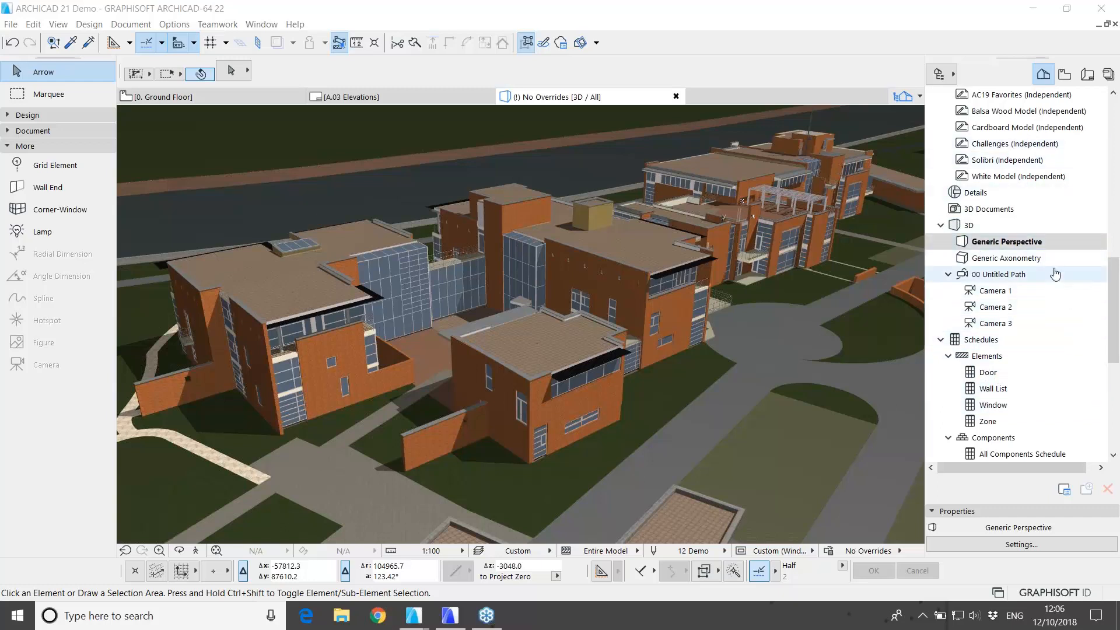
pyautogui.click(1066, 80)
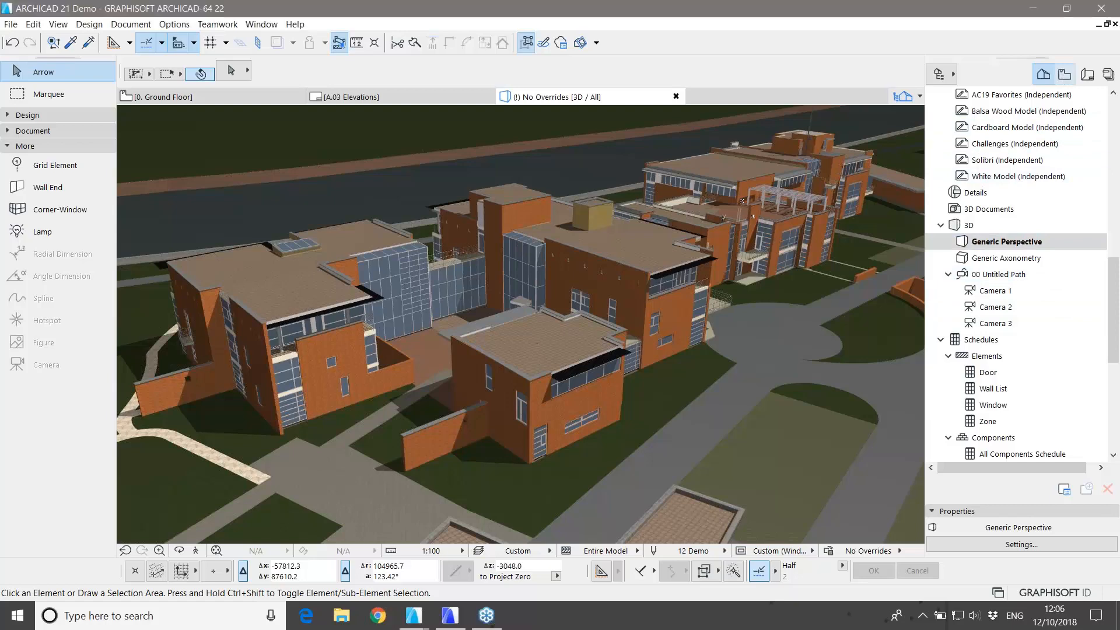
pyautogui.click(1065, 74)
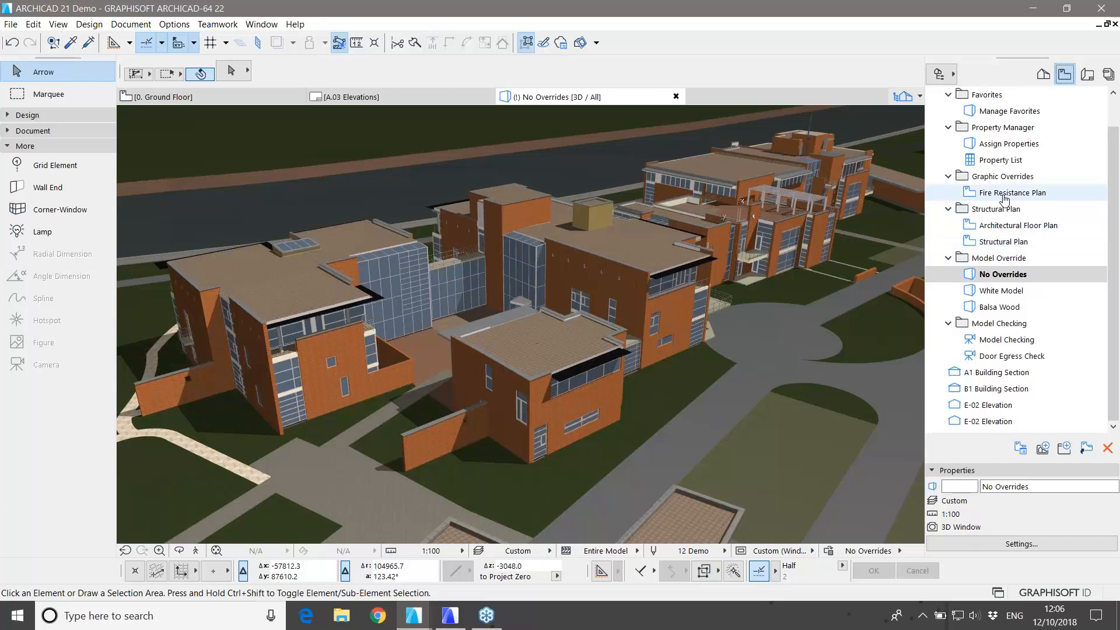
# Step: Open layout A.01 Ground Floor from the Layout Book, inspect its title block, then return to Project Map
pyautogui.click(1086, 81)
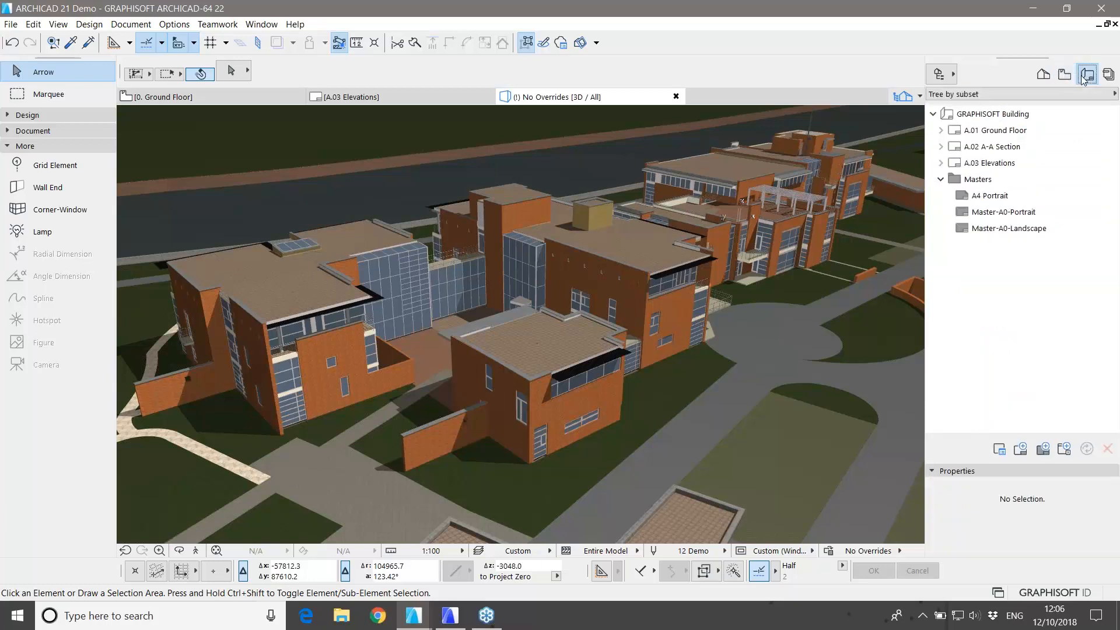
pyautogui.doubleClick(997, 131)
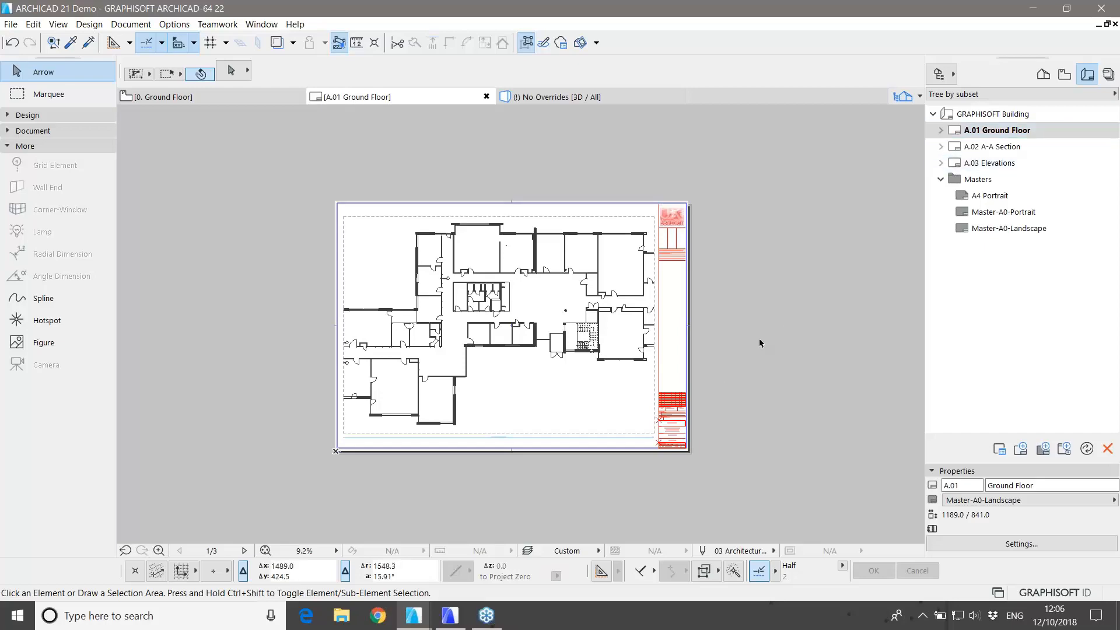
pyautogui.scroll(5, 676, 435)
pyautogui.scroll(2, 674, 441)
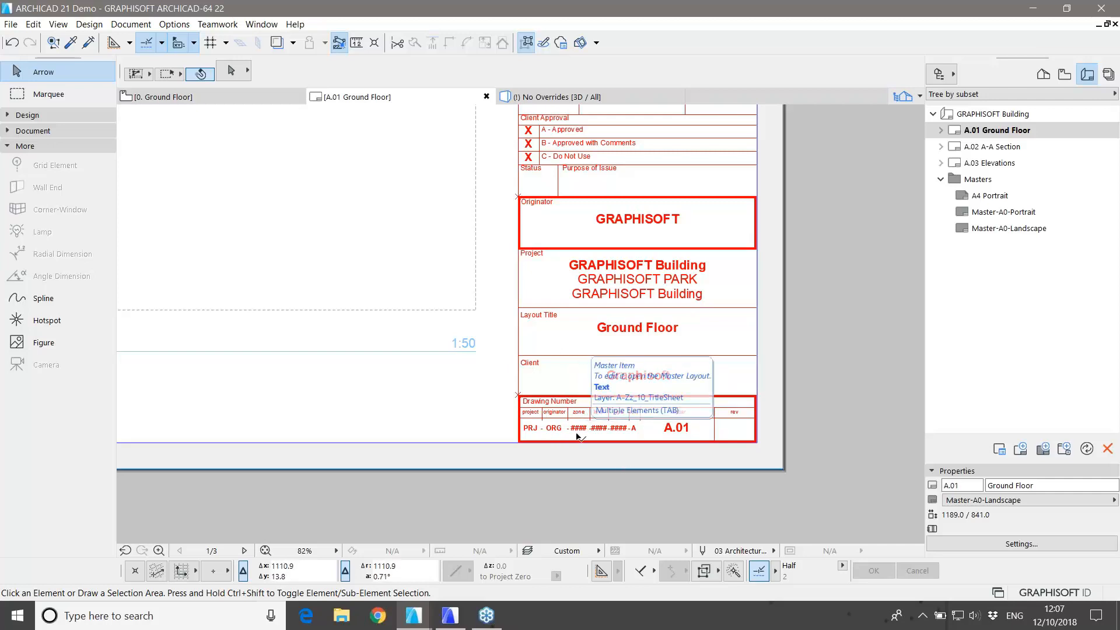
pyautogui.moveTo(620, 173); pyautogui.dragTo(593, 478, button='middle')
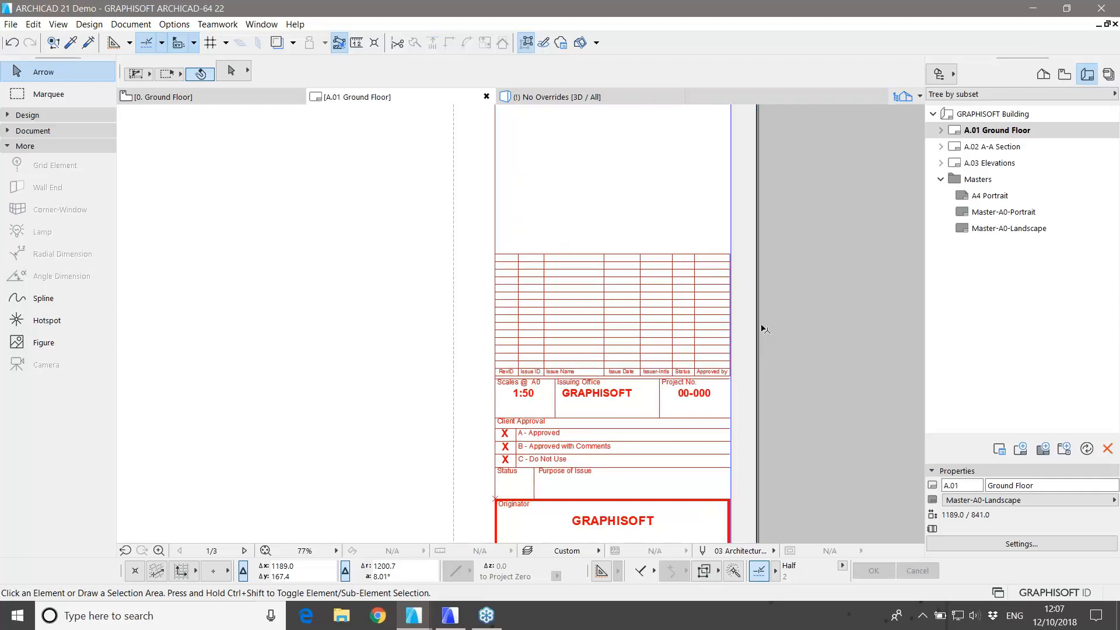
pyautogui.scroll(-8, 699, 393)
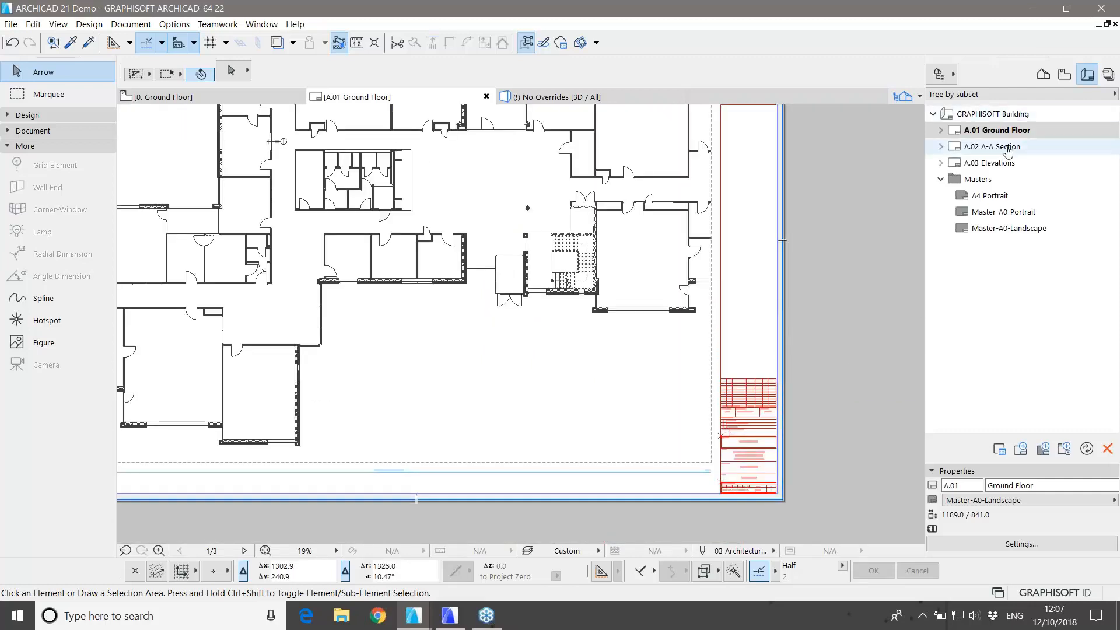
pyautogui.click(1108, 76)
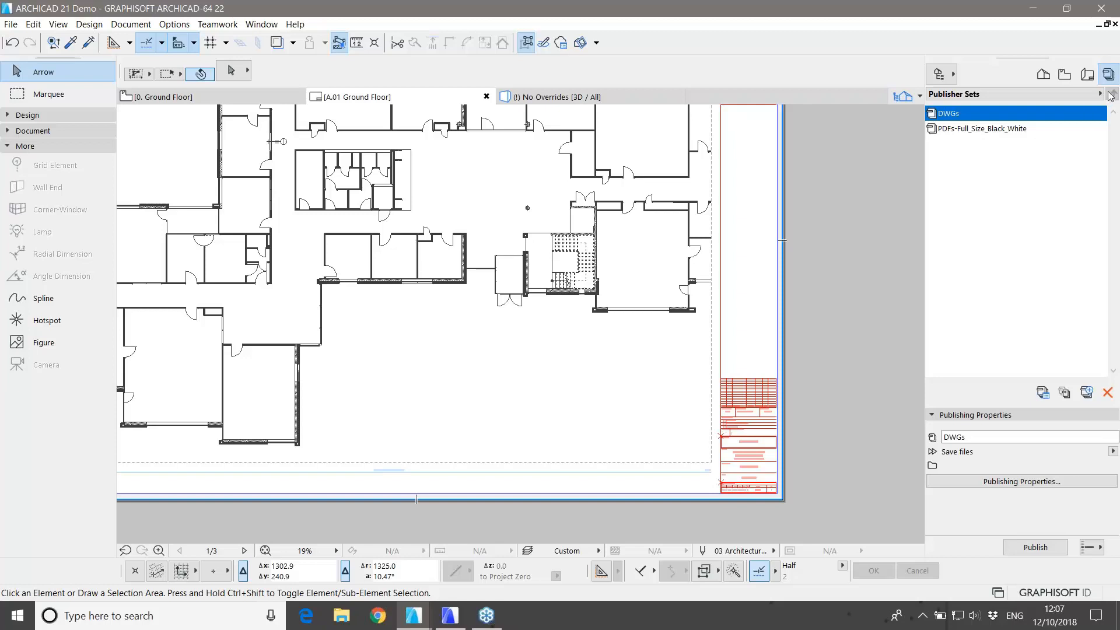
pyautogui.click(1043, 74)
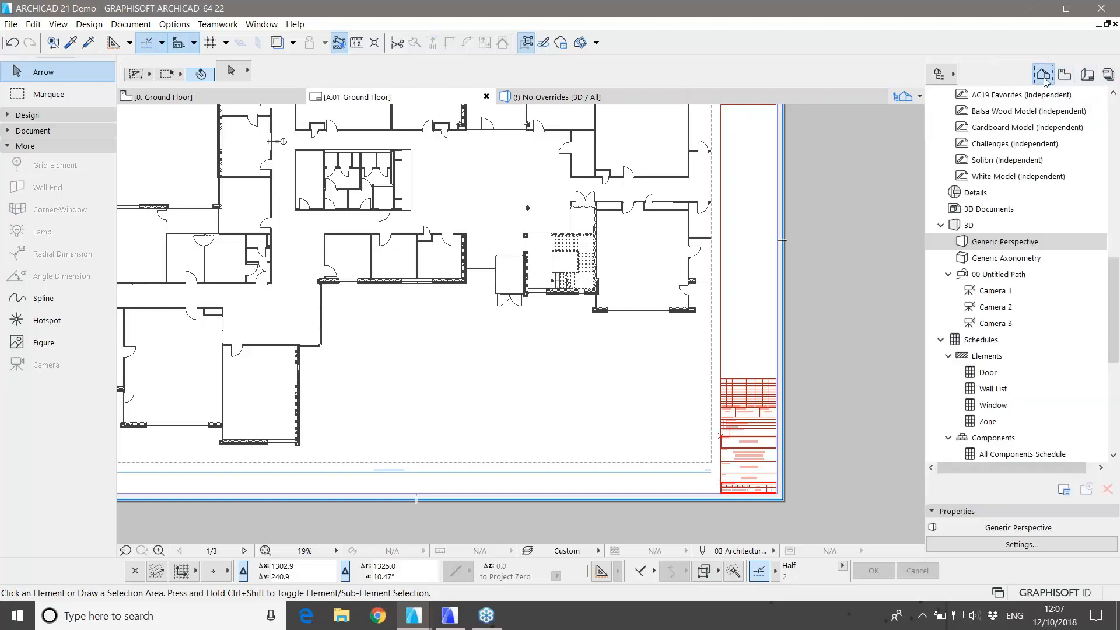
# Step: Switch to the 0. Ground Floor tab, zoom in, and expand the Design toolbox group
pyautogui.click(240, 94)
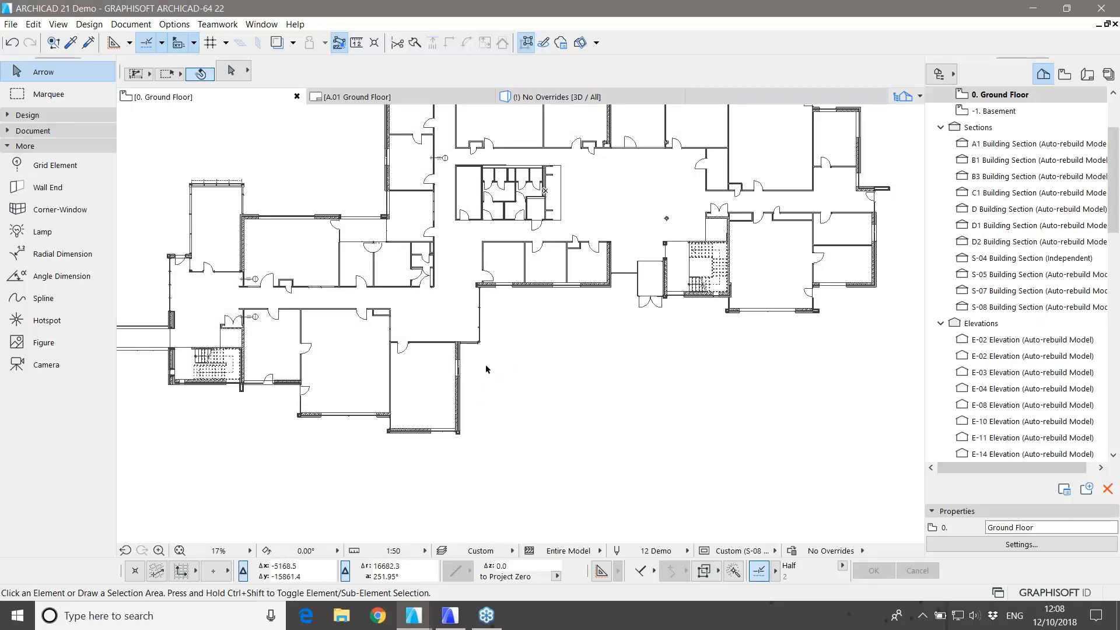
pyautogui.scroll(1, 475, 359)
pyautogui.scroll(5, 475, 361)
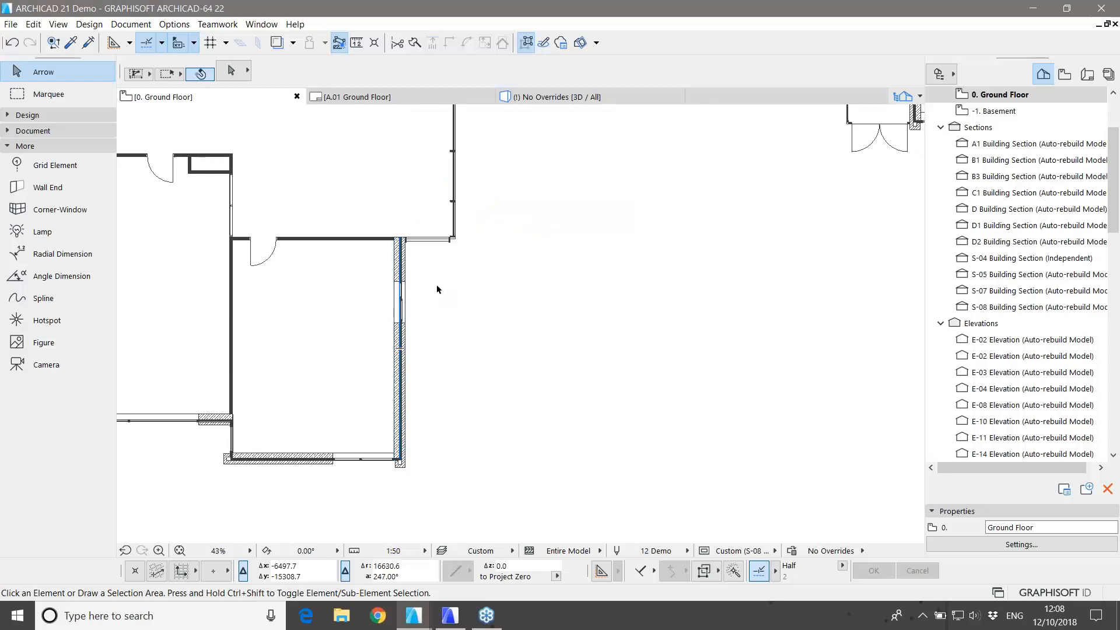
pyautogui.click(68, 115)
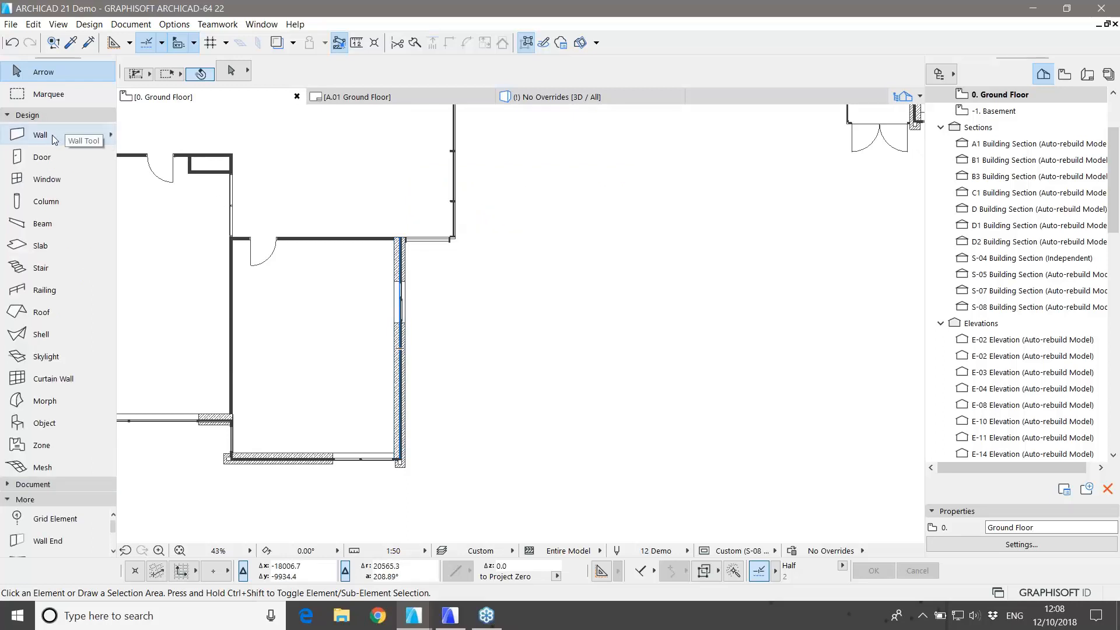
# Step: Draw three walls forming a square enclosure against the existing ground-floor wall
pyautogui.click(41, 134)
pyautogui.scroll(2, 414, 268)
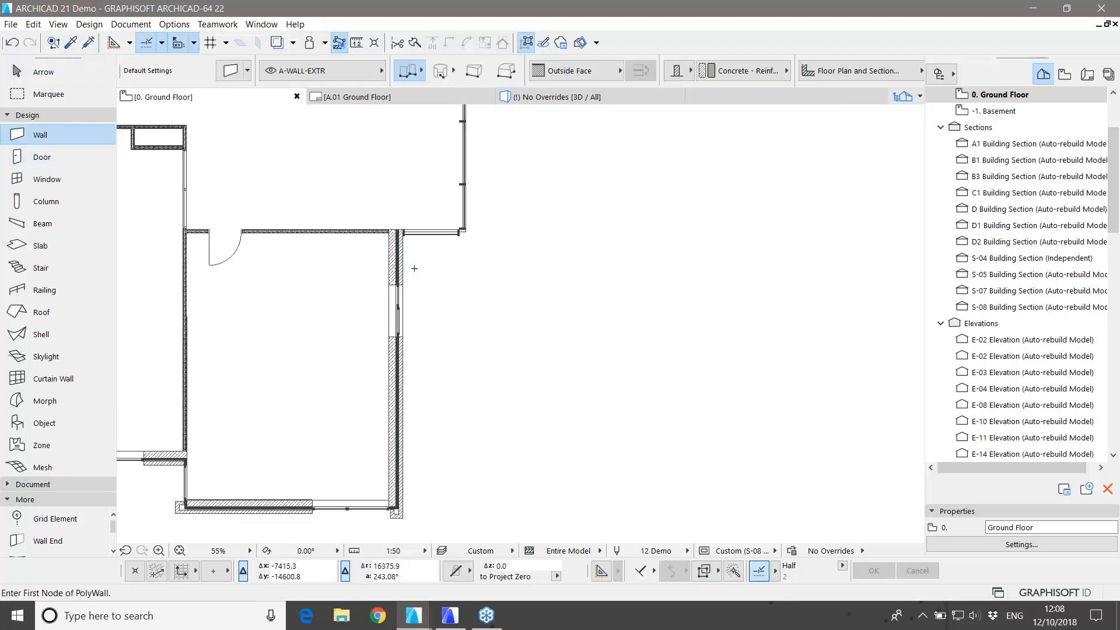
pyautogui.scroll(2, 414, 268)
pyautogui.click(336, 257)
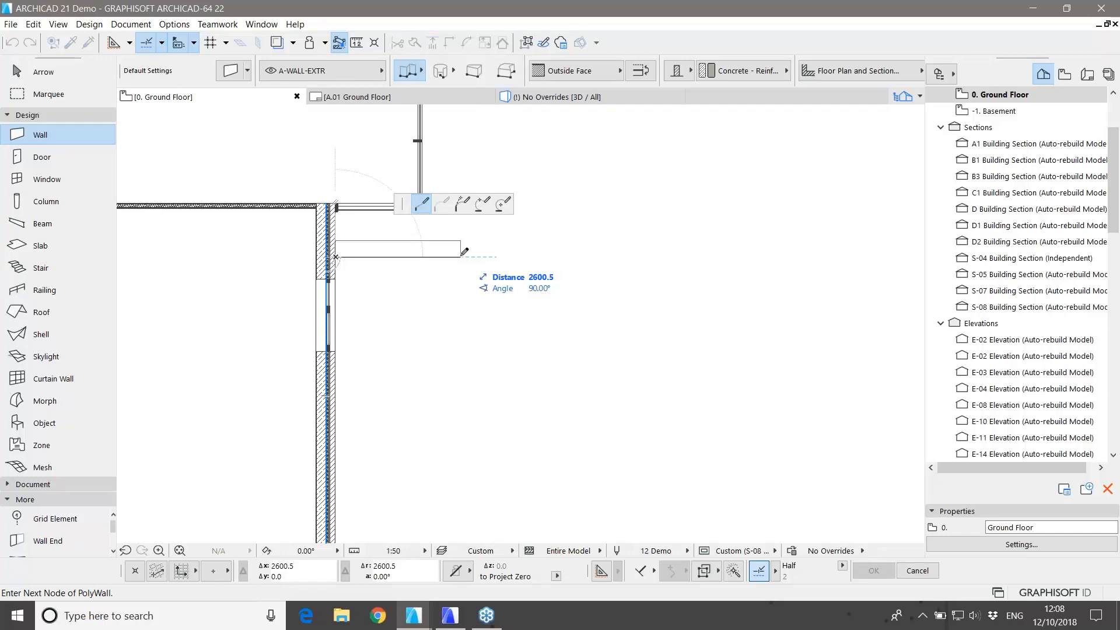
pyautogui.click(461, 256)
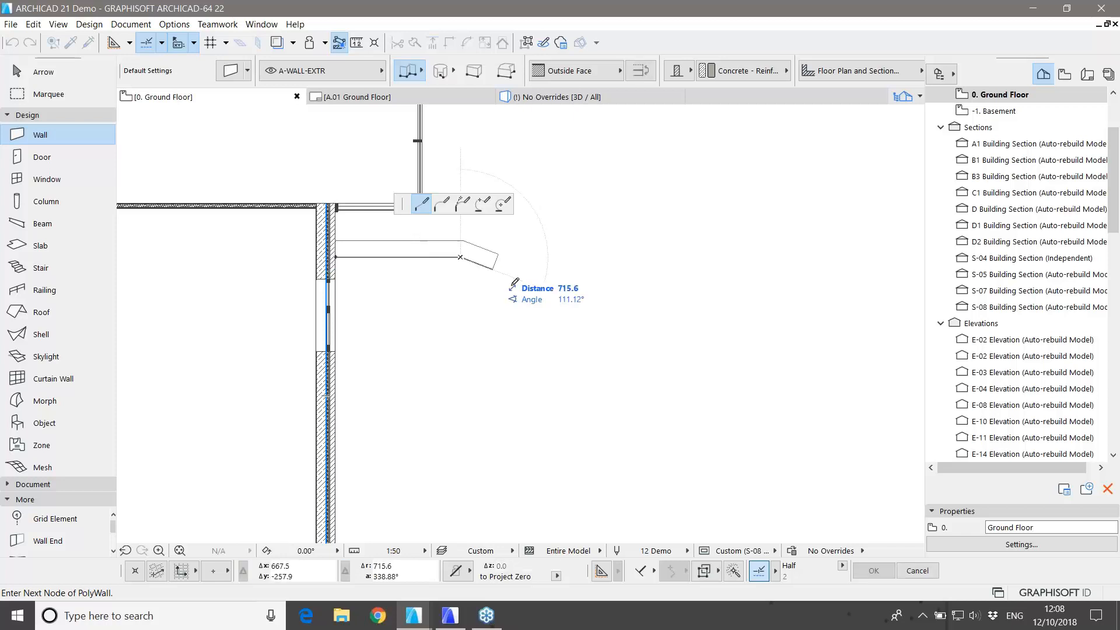
pyautogui.moveTo(500, 415); pyautogui.dragTo(504, 347, button='middle')
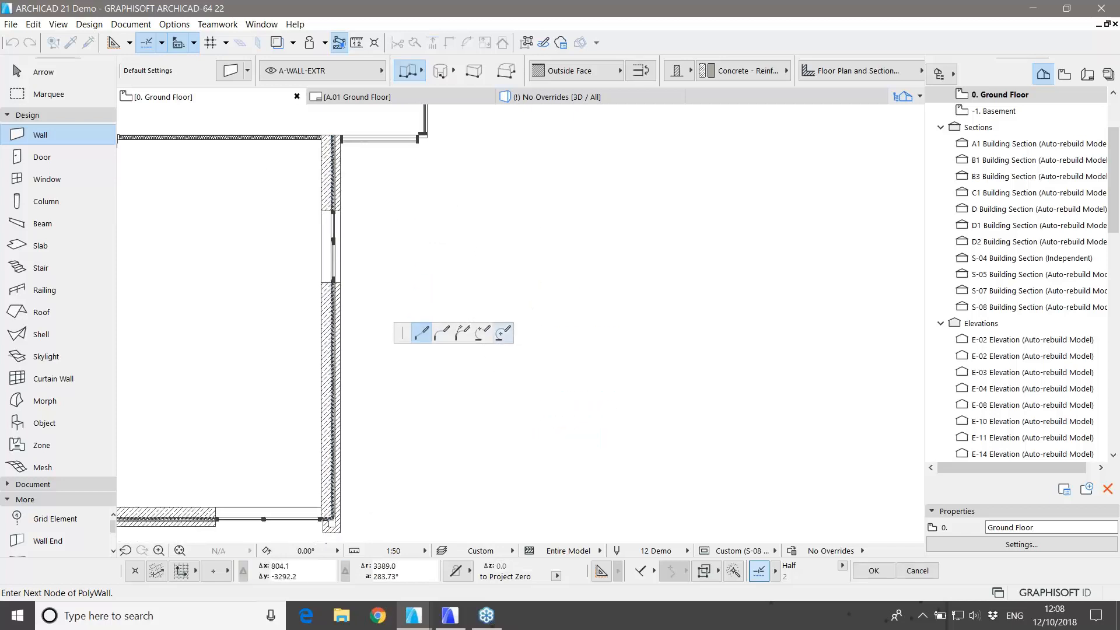
pyautogui.click(471, 296)
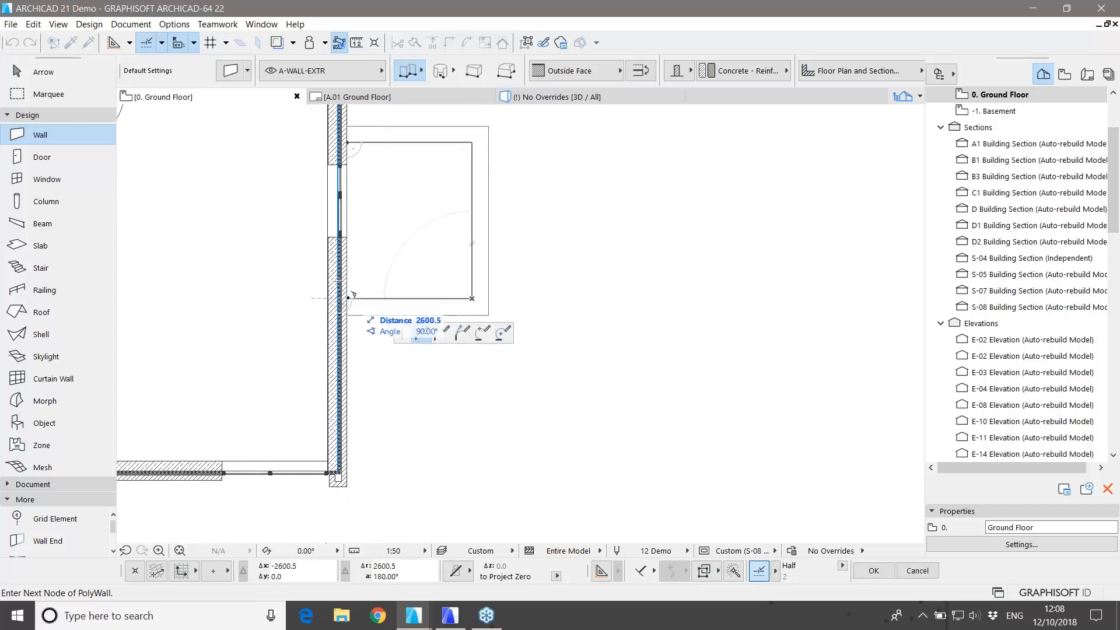
pyautogui.doubleClick(349, 298)
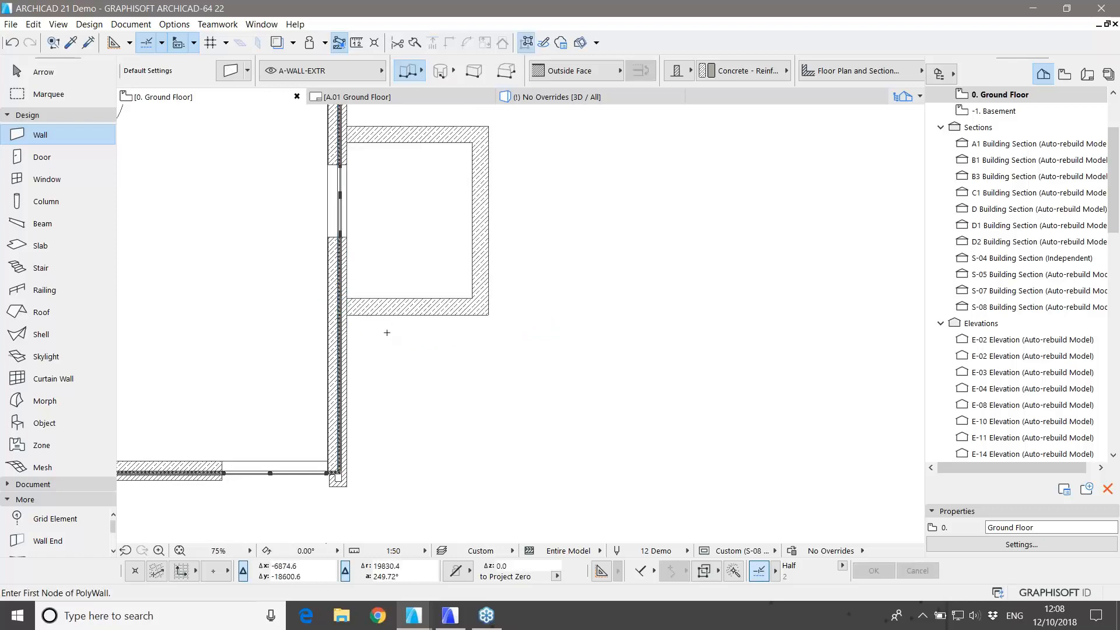
# Step: Frame the new enclosure at about 52% zoom and switch to the Marquee tool
pyautogui.scroll(-2, 385, 326)
pyautogui.moveTo(392, 275); pyautogui.dragTo(396, 343, button='middle')
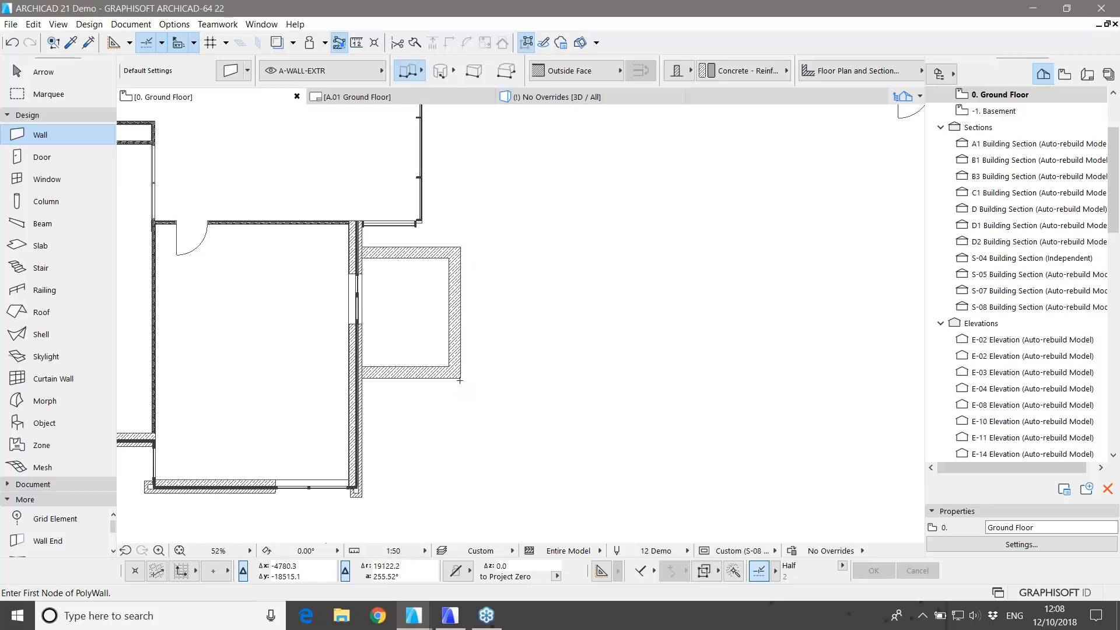
pyautogui.moveTo(407, 340); pyautogui.dragTo(415, 377, button='middle')
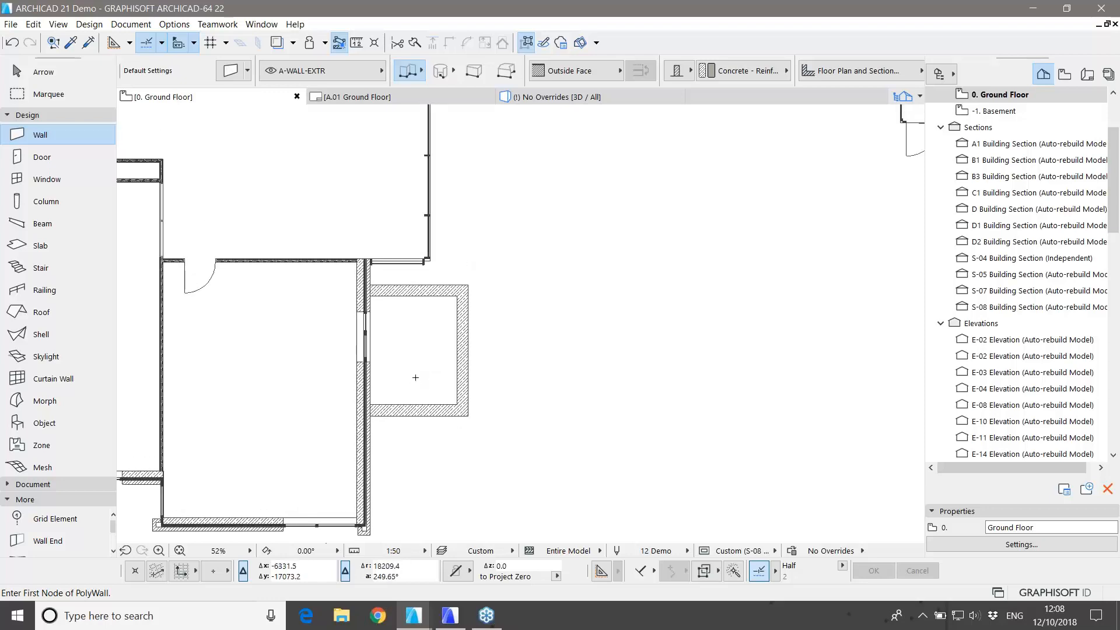
pyautogui.scroll(-4, 427, 387)
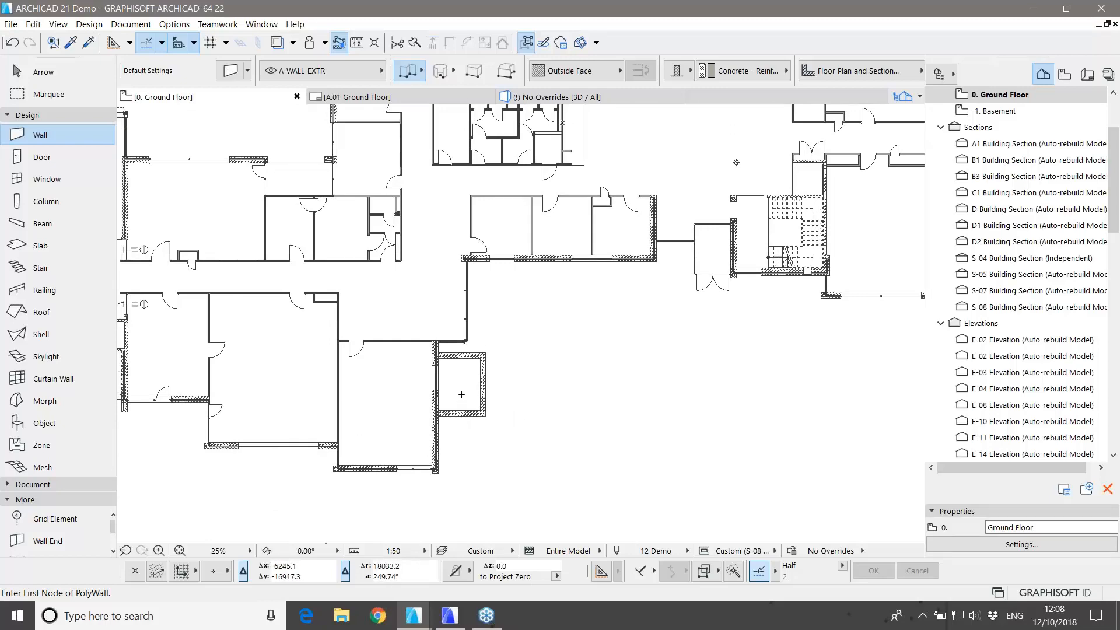
pyautogui.scroll(4, 461, 395)
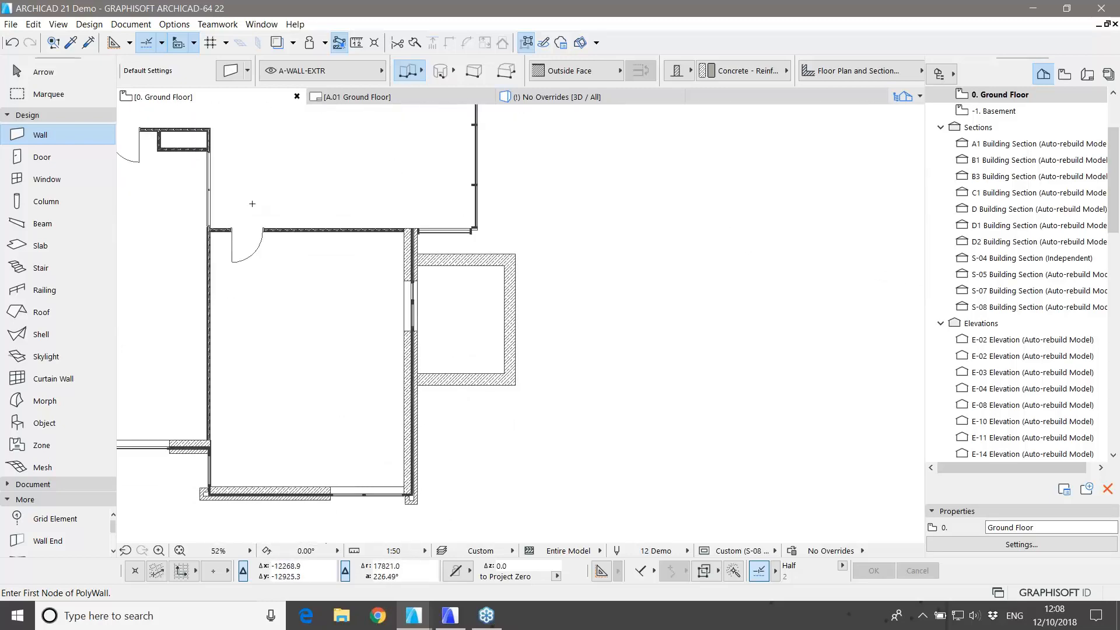
pyautogui.click(55, 98)
# Step: Draw a marquee around the enclosure and view that area in 3D from the front
pyautogui.click(320, 182)
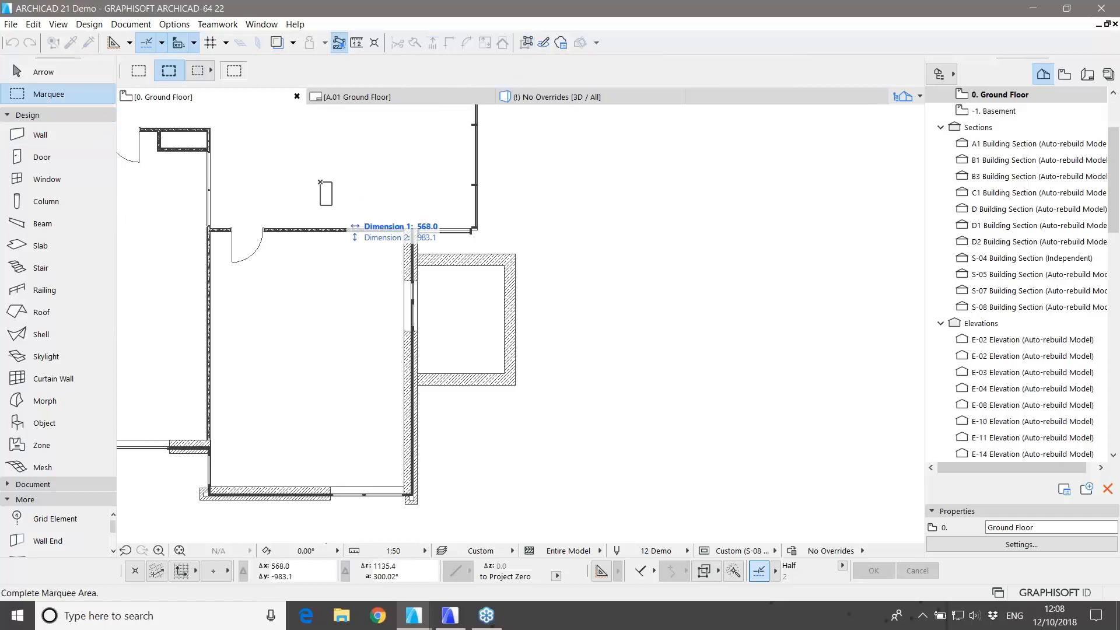
pyautogui.click(601, 445)
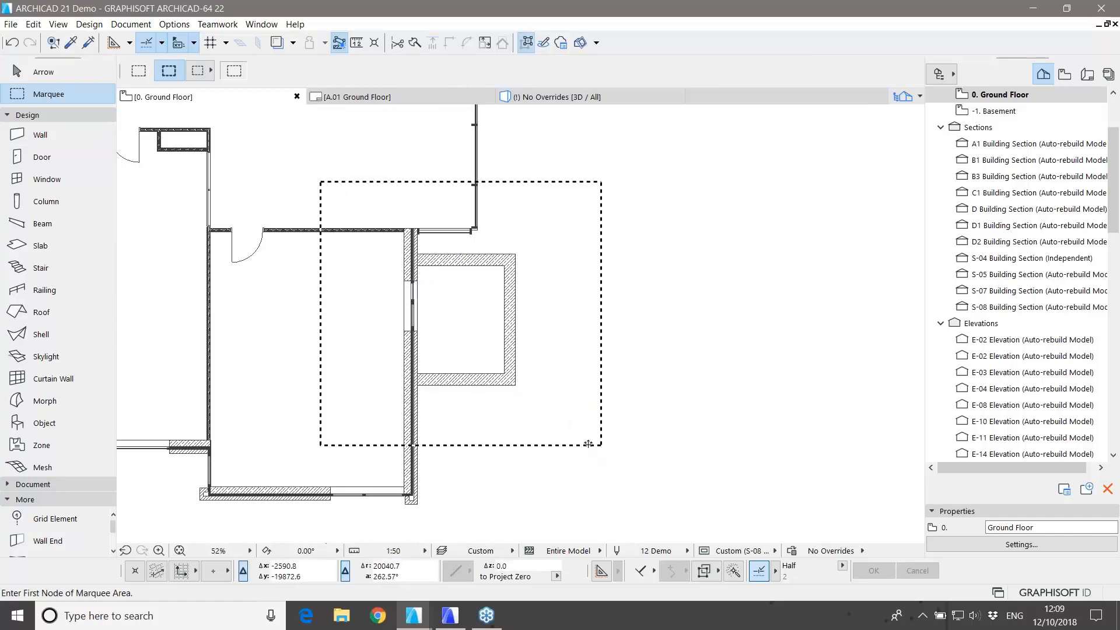
pyautogui.press('F5')
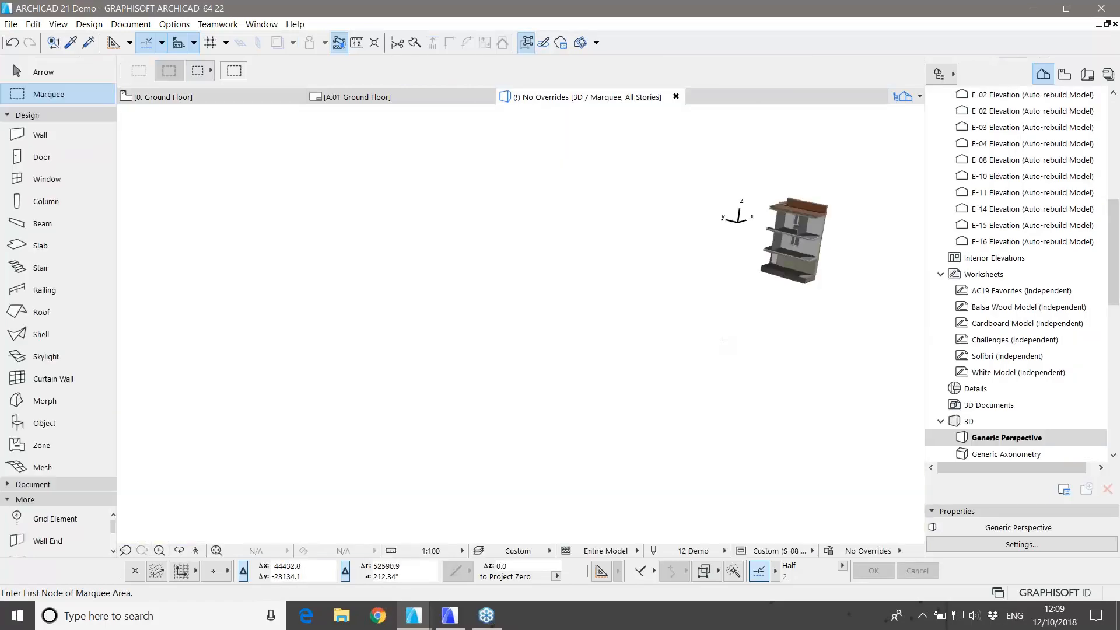
pyautogui.moveTo(756, 333); pyautogui.dragTo(527, 420, button='middle')
pyautogui.scroll(5, 567, 338)
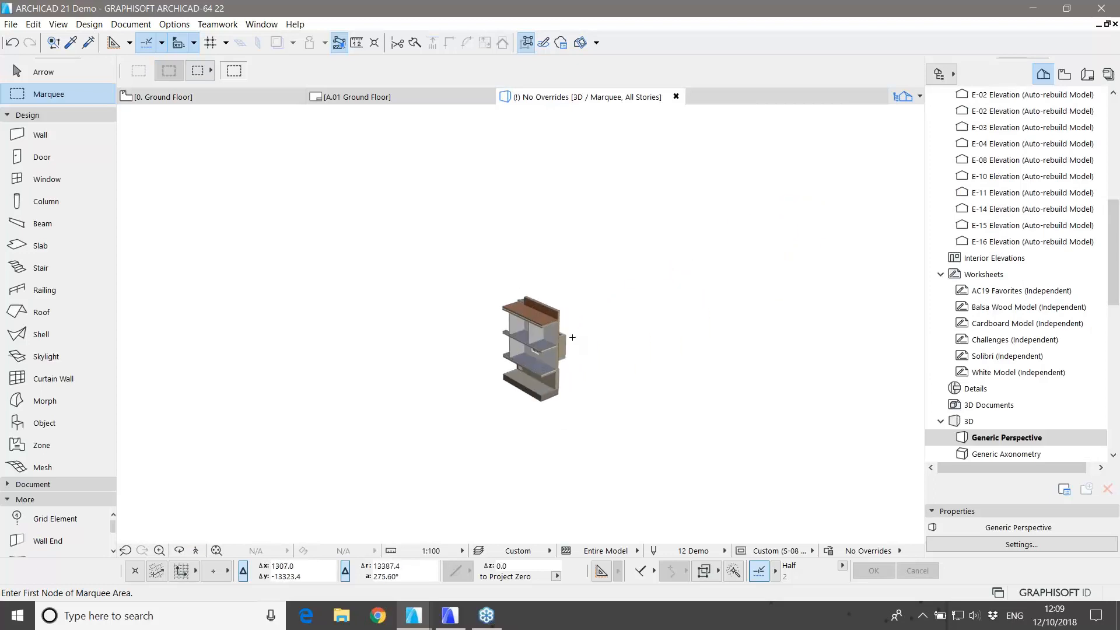
pyautogui.scroll(7, 561, 344)
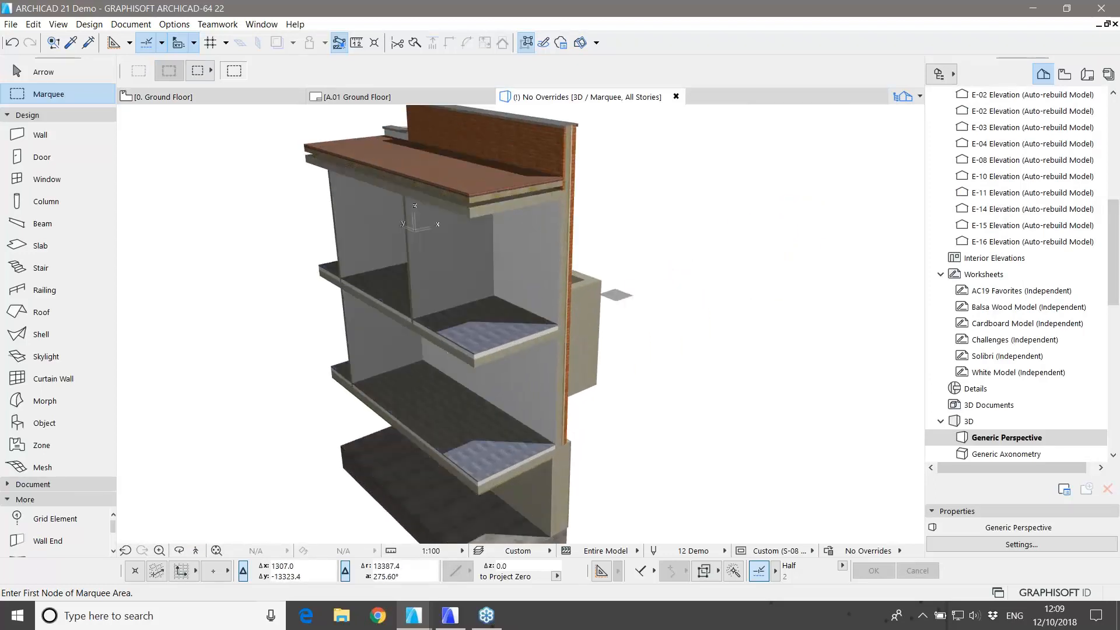
pyautogui.keyDown('shift'); pyautogui.moveTo(564, 358); pyautogui.dragTo(425, 409, button='middle'); pyautogui.keyUp('shift')
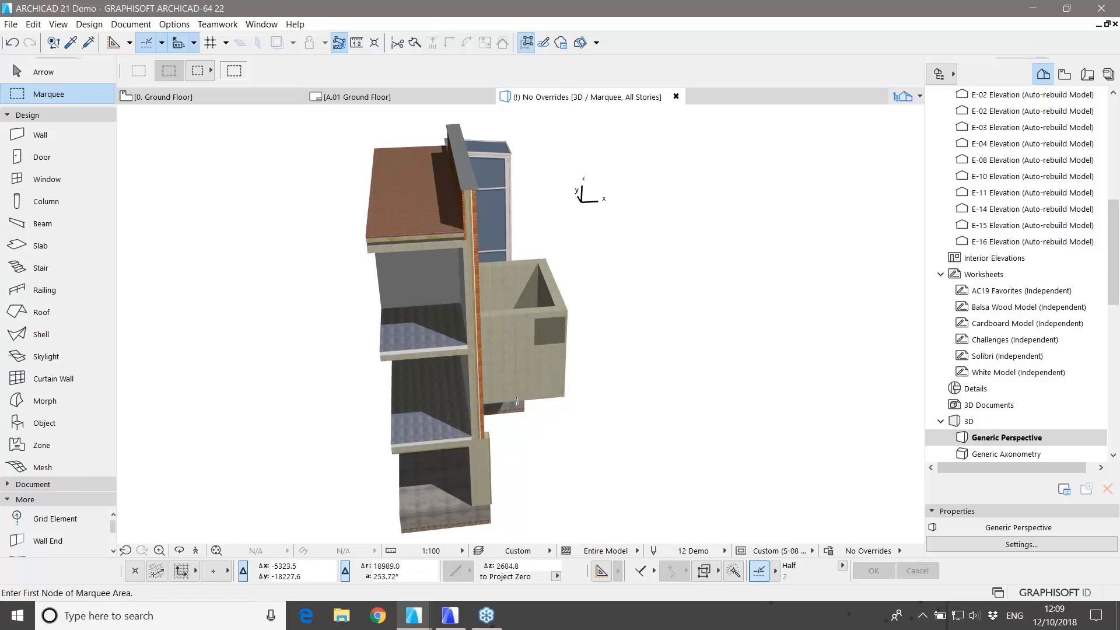
# Step: Slant the enclosure's outer wall inward at the top using its pet palette
pyautogui.press('Escape')
pyautogui.scroll(3, 562, 311)
pyautogui.click(555, 297)
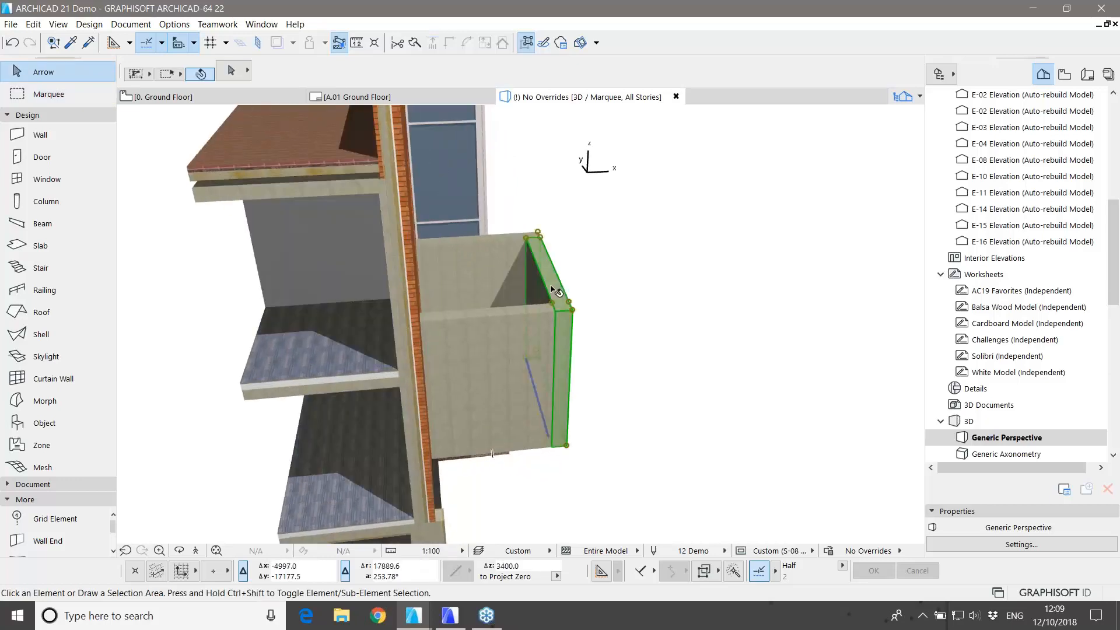
pyautogui.click(553, 308)
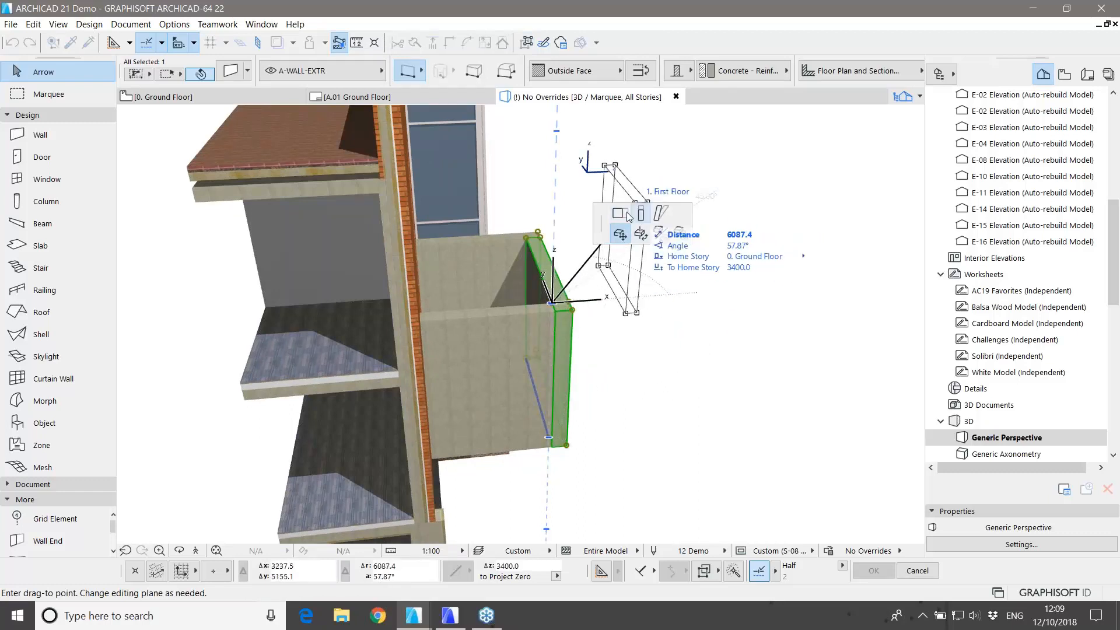
pyautogui.click(658, 222)
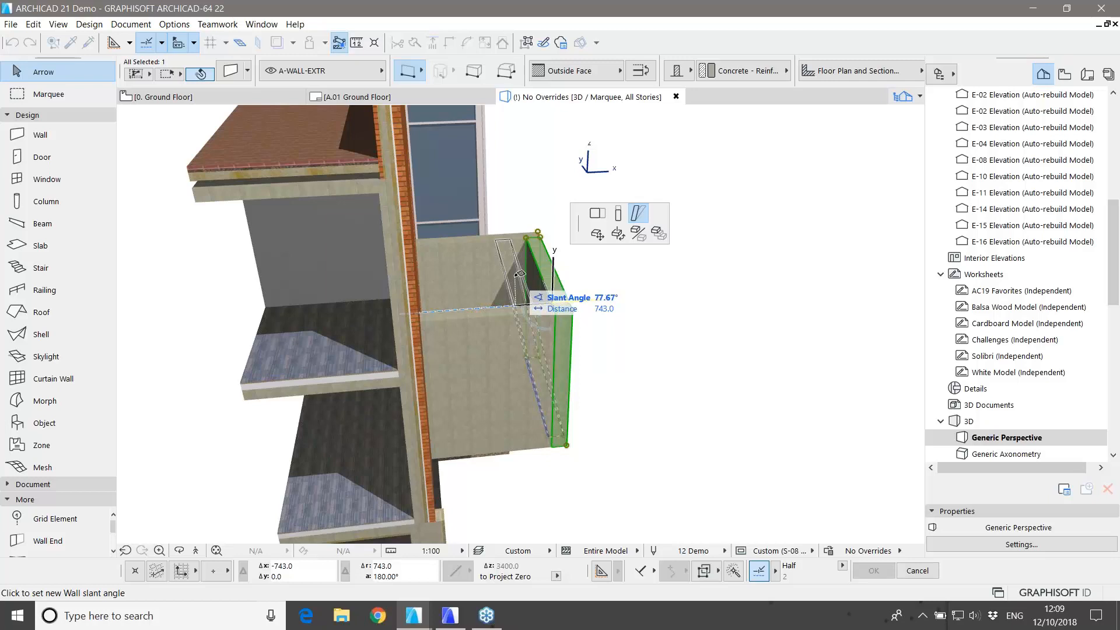
pyautogui.click(520, 273)
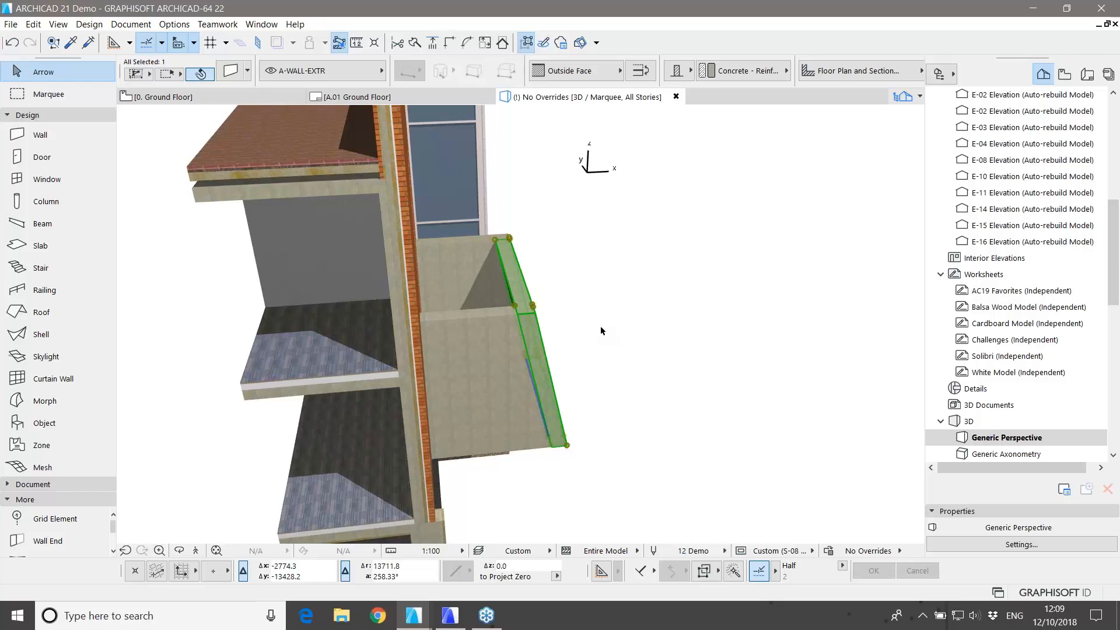
pyautogui.keyDown('shift'); pyautogui.moveTo(594, 337); pyautogui.dragTo(600, 414, button='middle'); pyautogui.keyUp('shift')
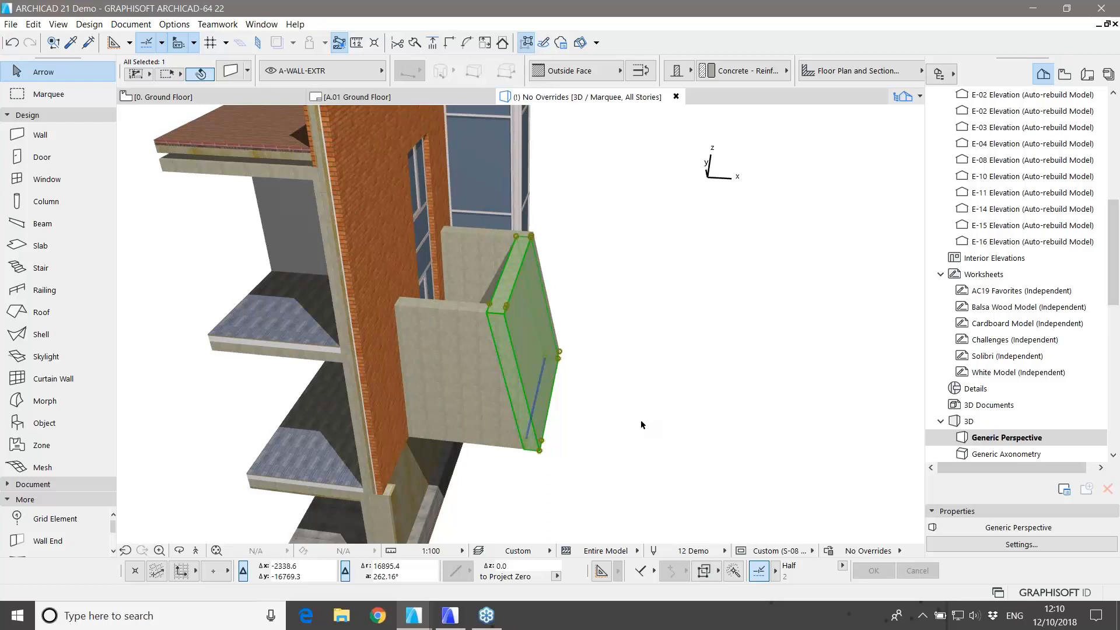
# Step: Curve the outer wall's edge, then undo back to the straight wall
pyautogui.click(540, 390)
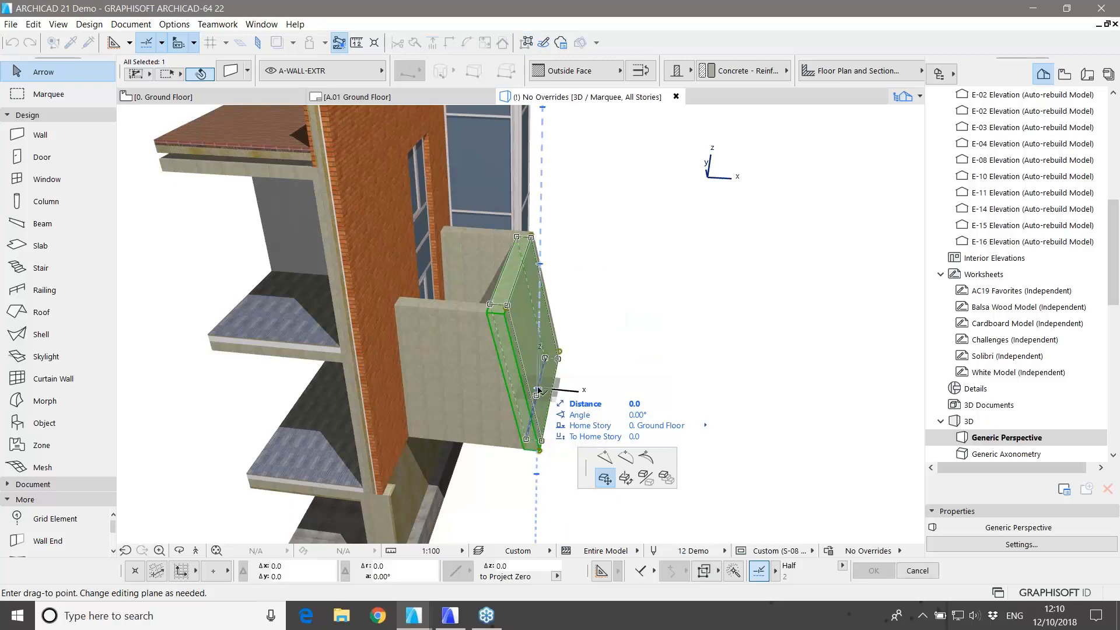
pyautogui.click(626, 457)
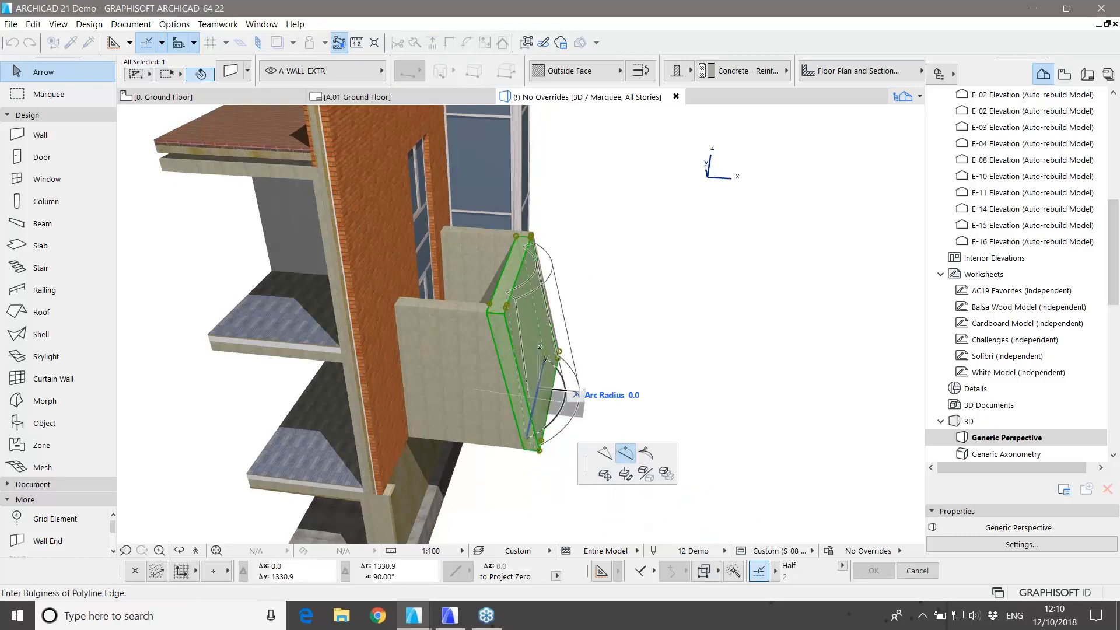
pyautogui.click(528, 341)
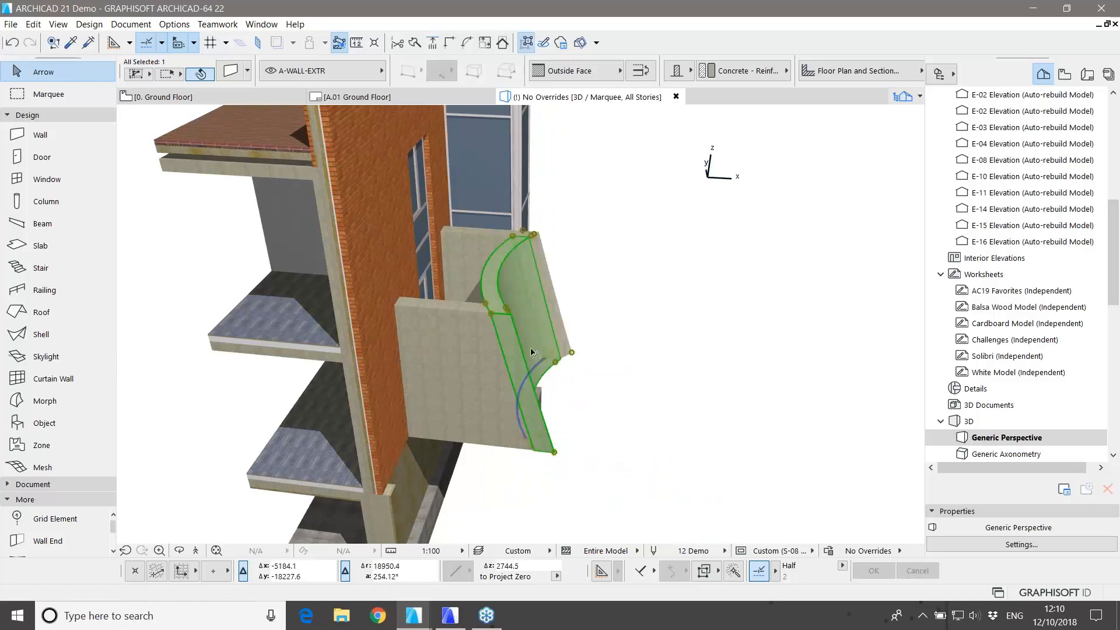
pyautogui.click(631, 405)
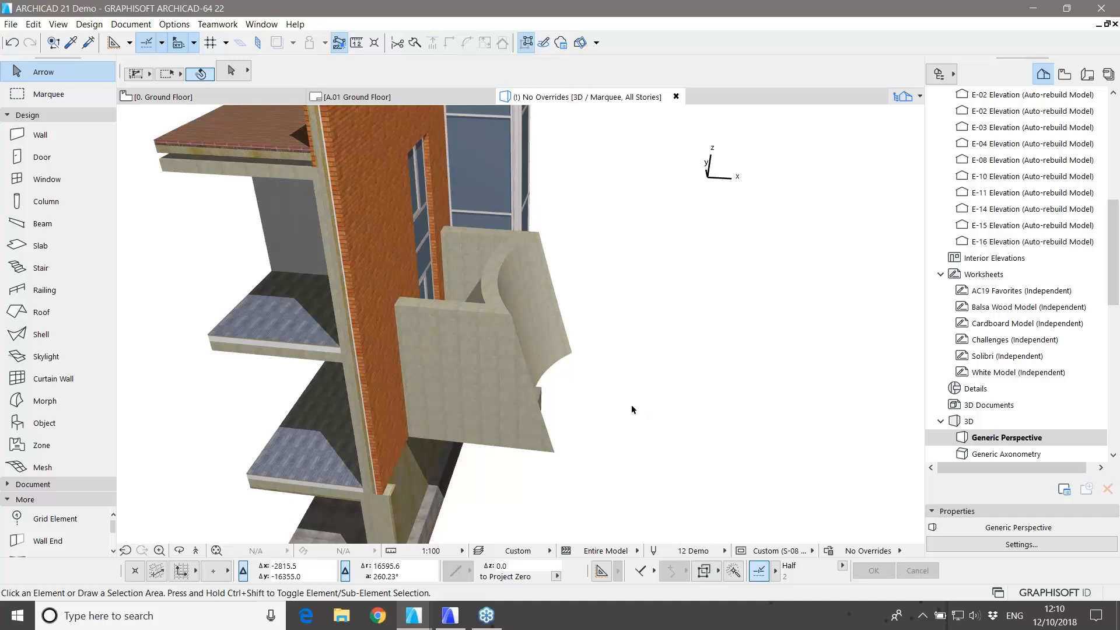
pyautogui.press('F2')
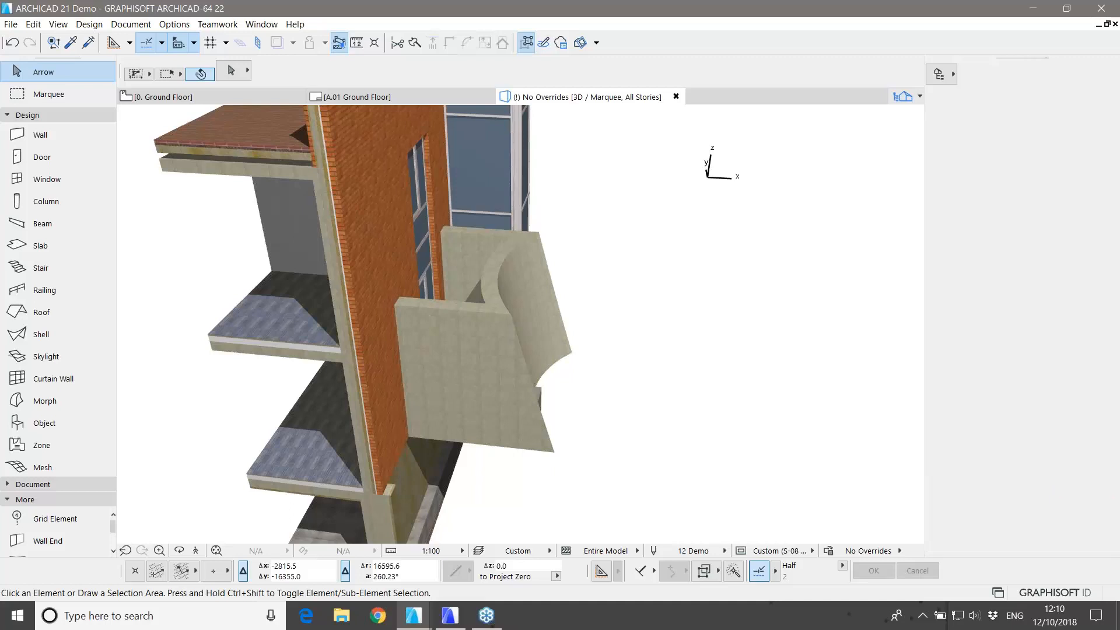
pyautogui.hotkey('ctrl', 'z')
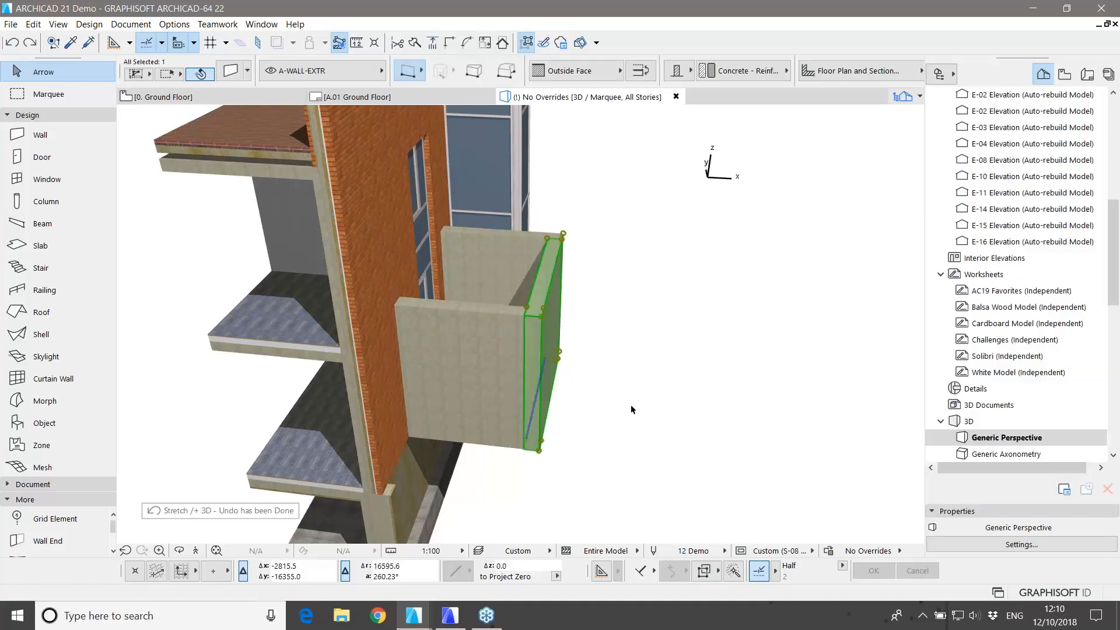
pyautogui.scroll(-1, 605, 401)
pyautogui.keyDown('shift'); pyautogui.moveTo(577, 429); pyautogui.dragTo(669, 429, button='middle'); pyautogui.keyUp('shift')
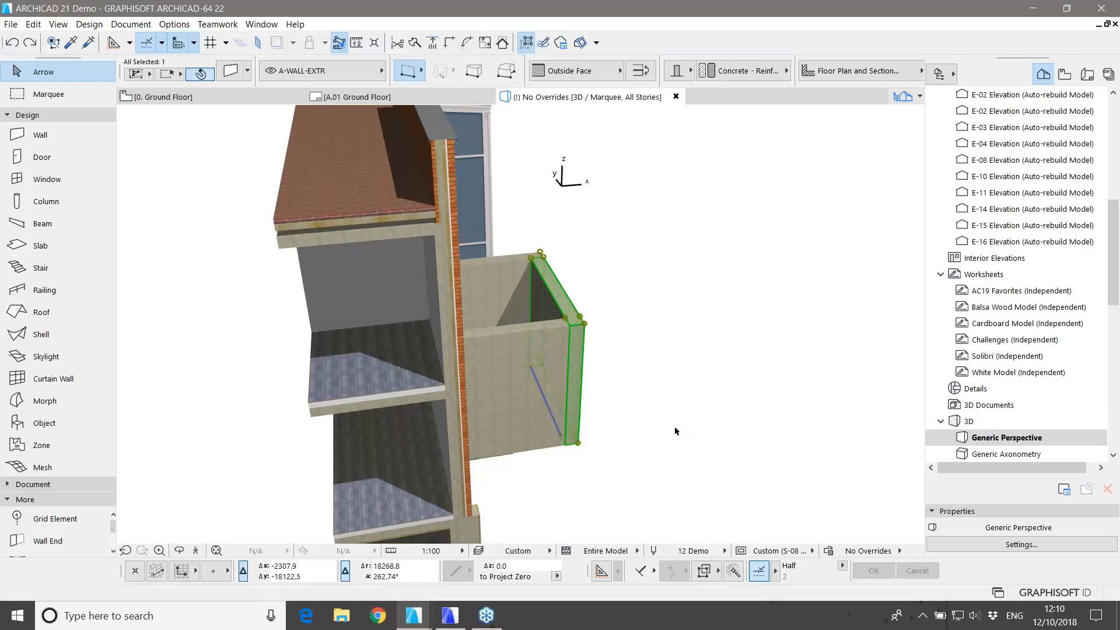
# Step: Select the three enclosure walls and stretch their height to about 7499.2, past the First Floor
pyautogui.moveTo(666, 401); pyautogui.dragTo(645, 415, button='middle')
pyautogui.keyDown('shift'); pyautogui.click(504, 378); pyautogui.keyUp('shift')
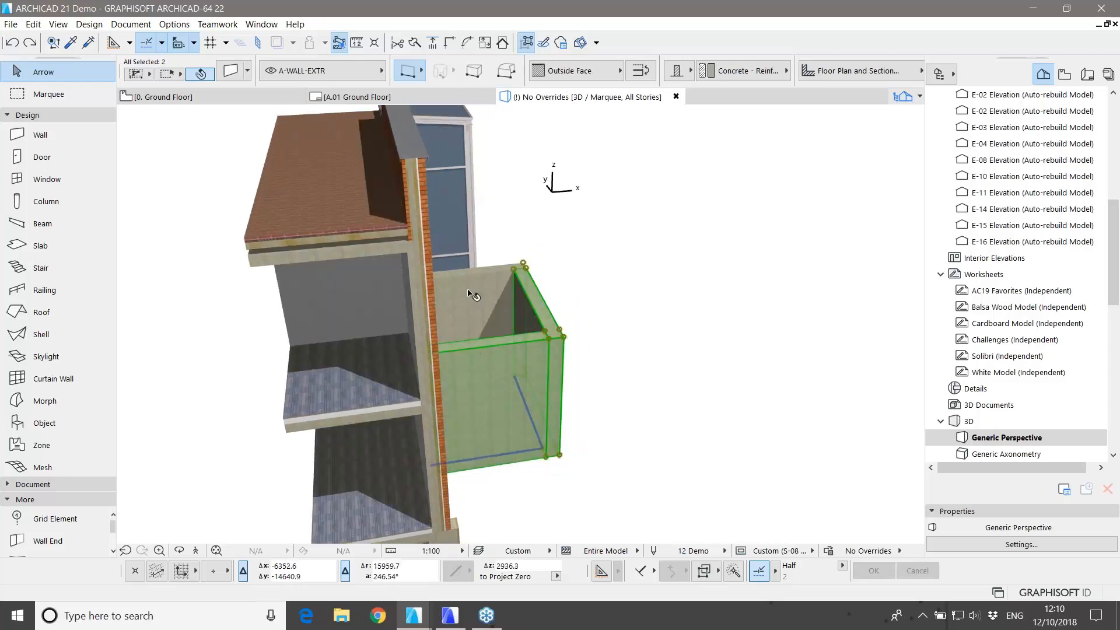
pyautogui.keyDown('shift'); pyautogui.click(473, 295); pyautogui.keyUp('shift')
pyautogui.keyDown('shift'); pyautogui.moveTo(472, 296); pyautogui.dragTo(517, 389, button='middle'); pyautogui.keyUp('shift')
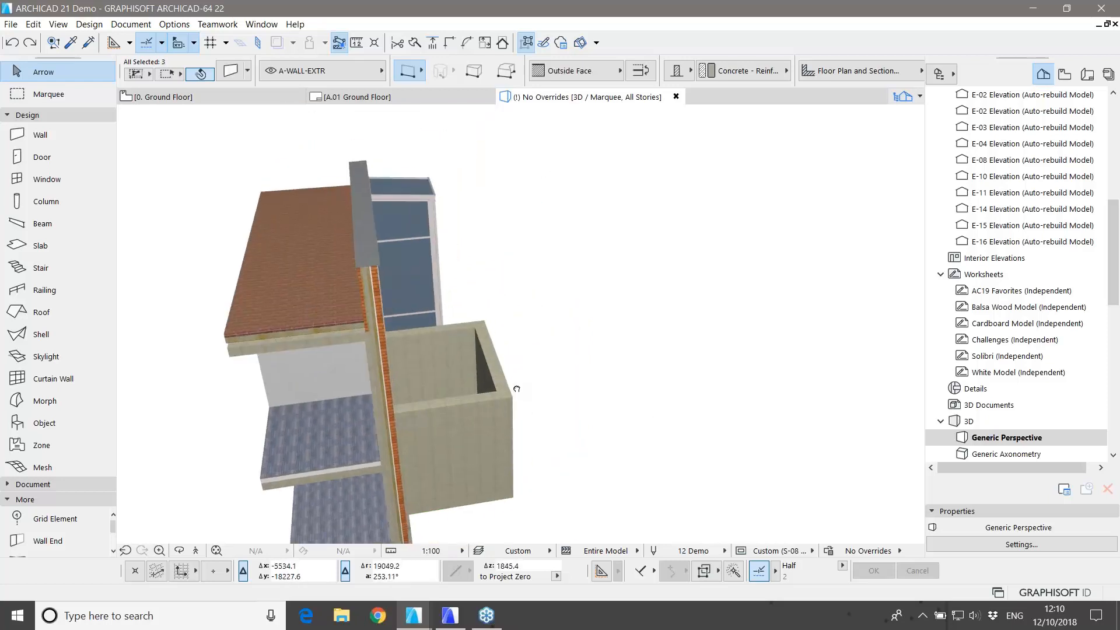
pyautogui.click(512, 396)
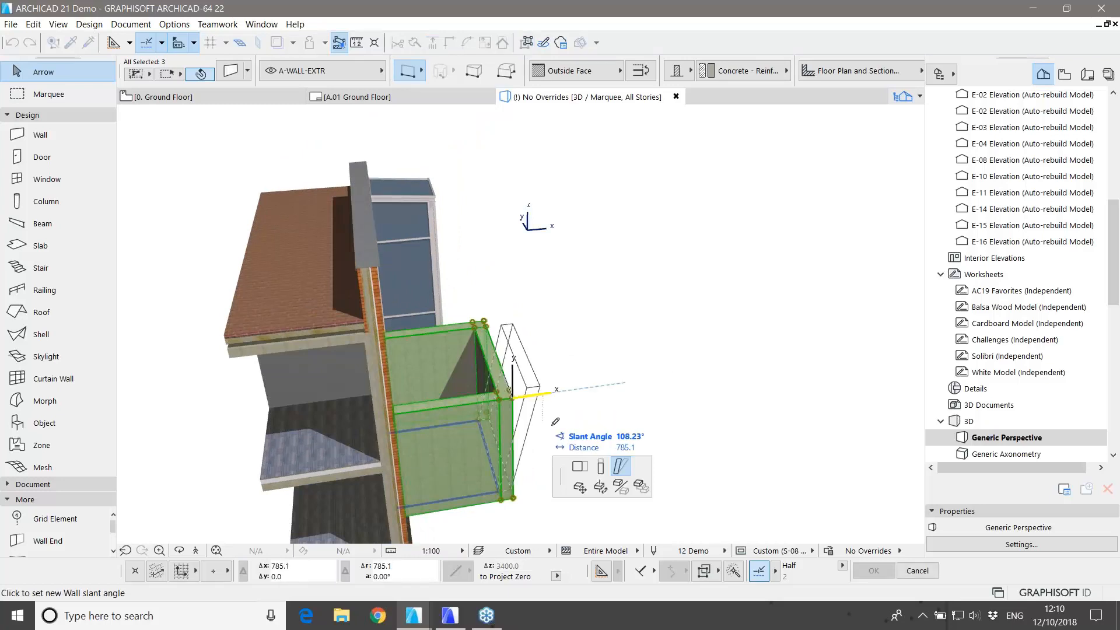
pyautogui.click(599, 468)
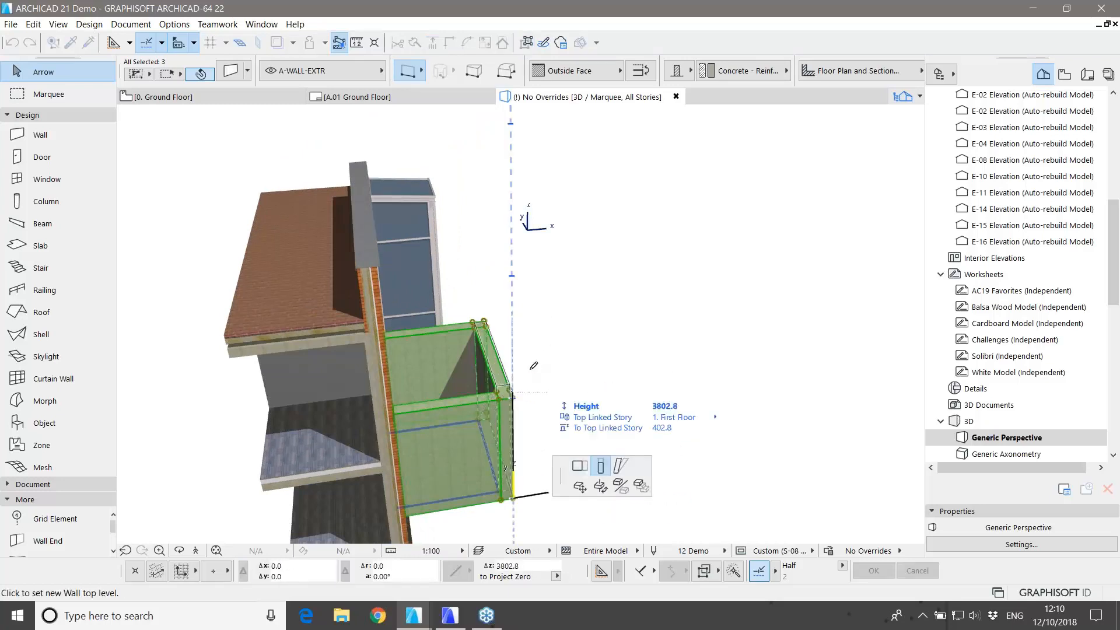
pyautogui.press('Escape')
pyautogui.click(500, 397)
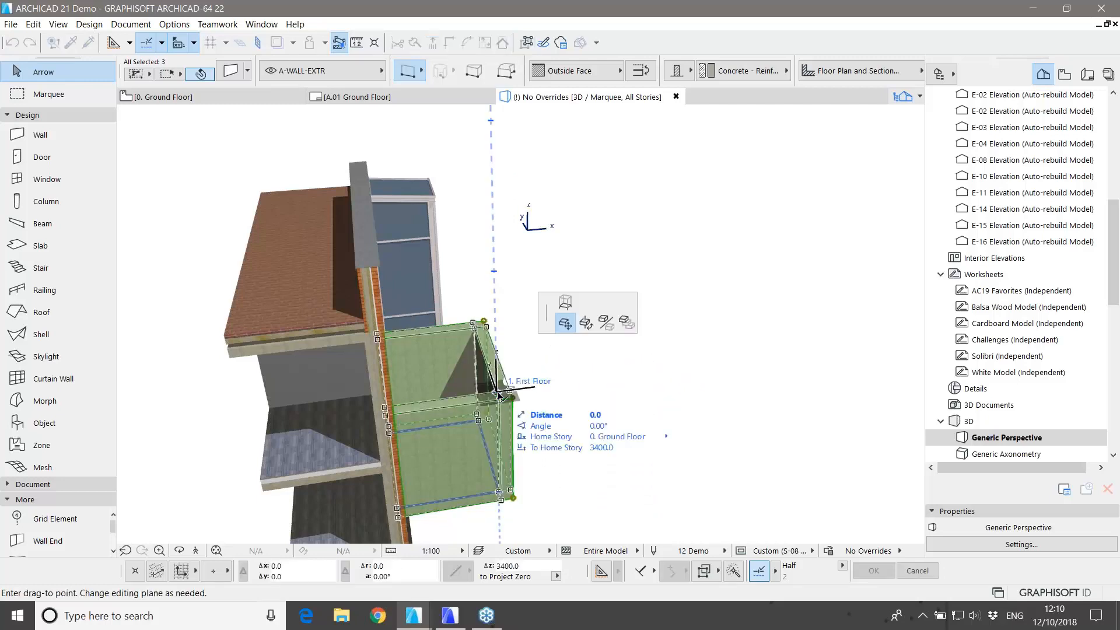
pyautogui.click(566, 304)
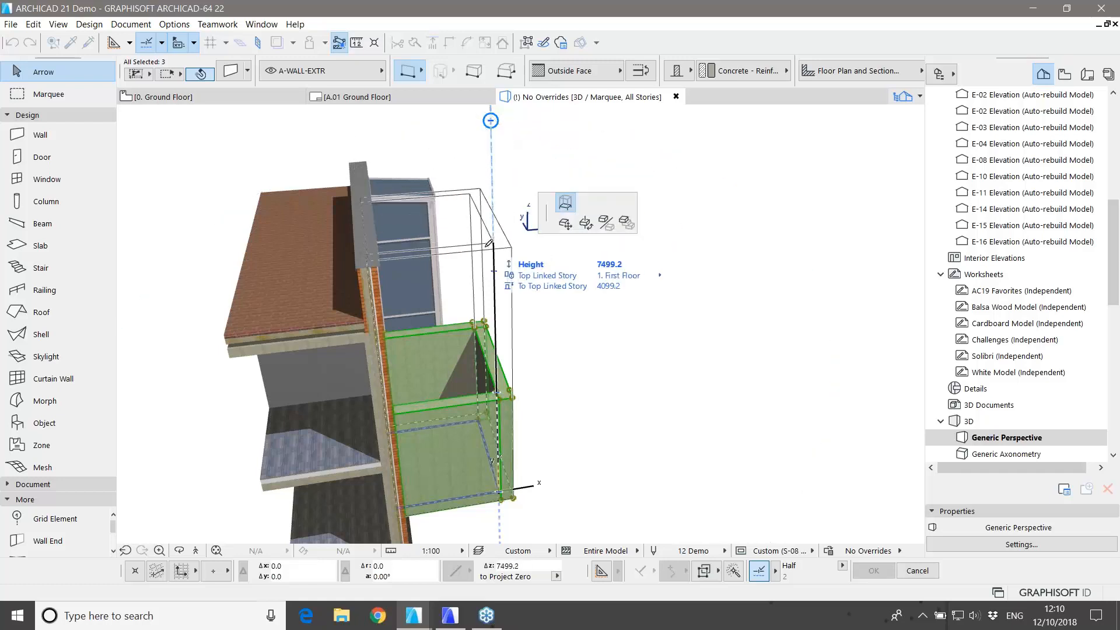
pyautogui.click(496, 265)
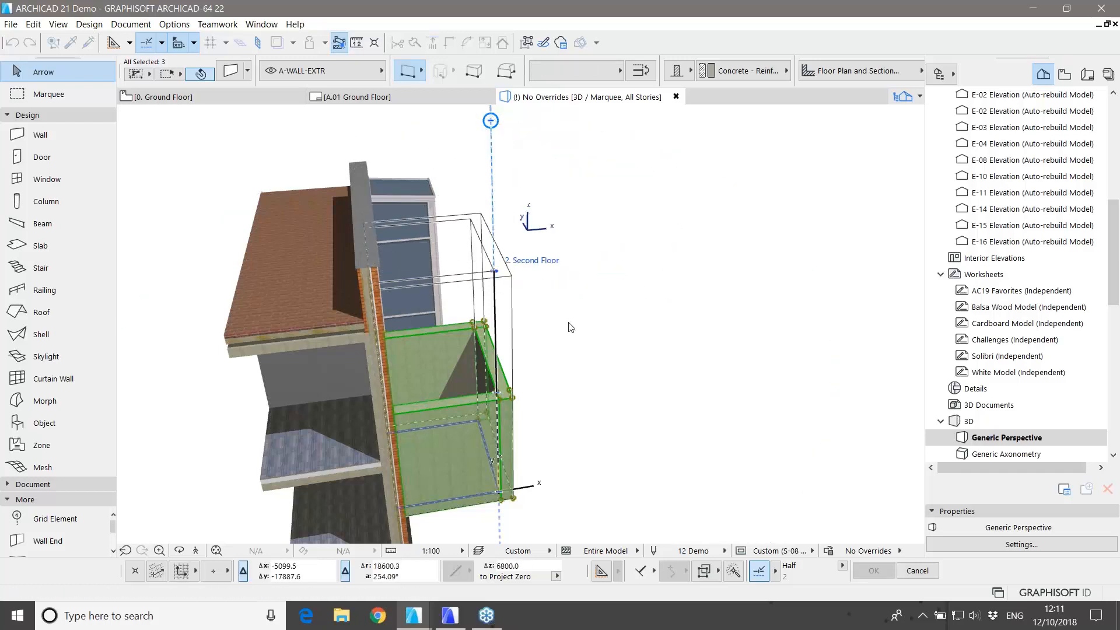
pyautogui.click(597, 376)
# Step: Return to the 0. Ground Floor plan
pyautogui.scroll(-2, 597, 383)
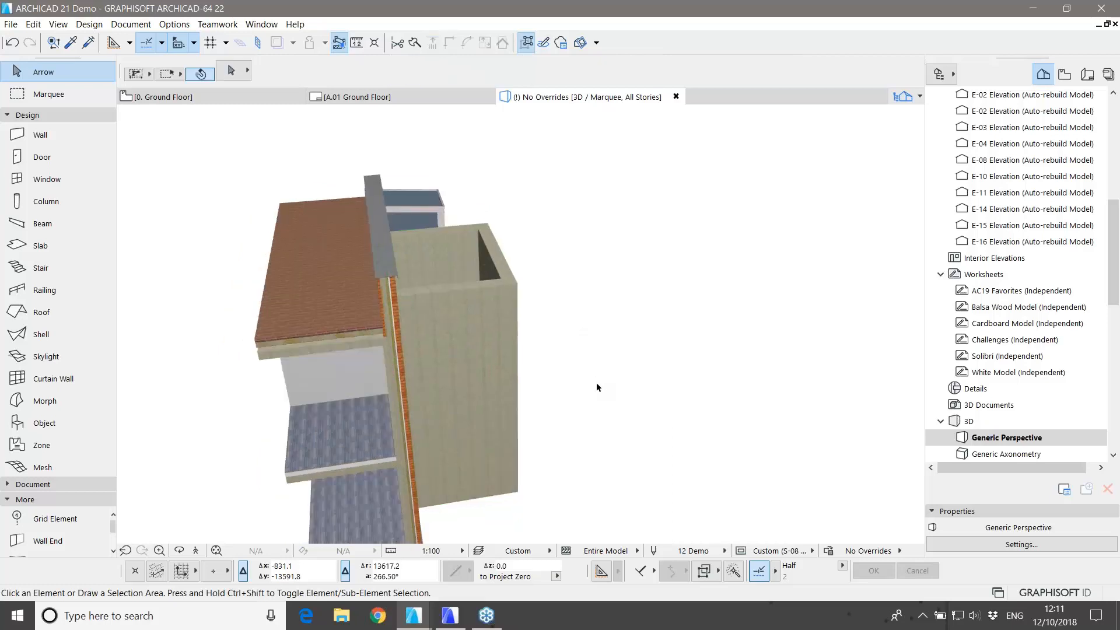
pyautogui.moveTo(591, 387); pyautogui.dragTo(573, 379, button='middle')
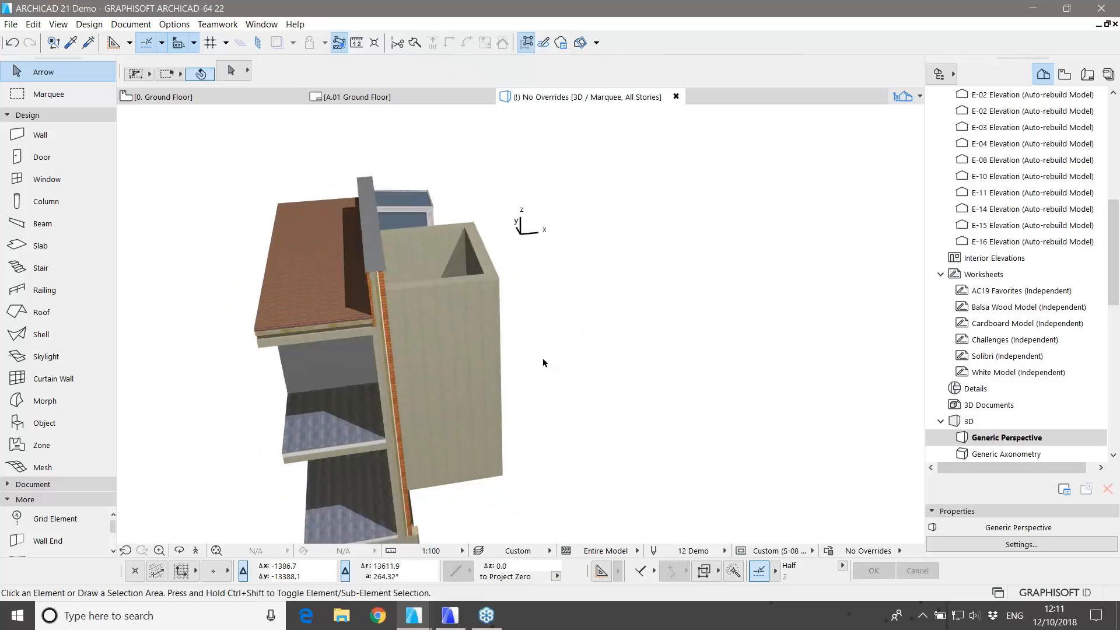
pyautogui.click(248, 103)
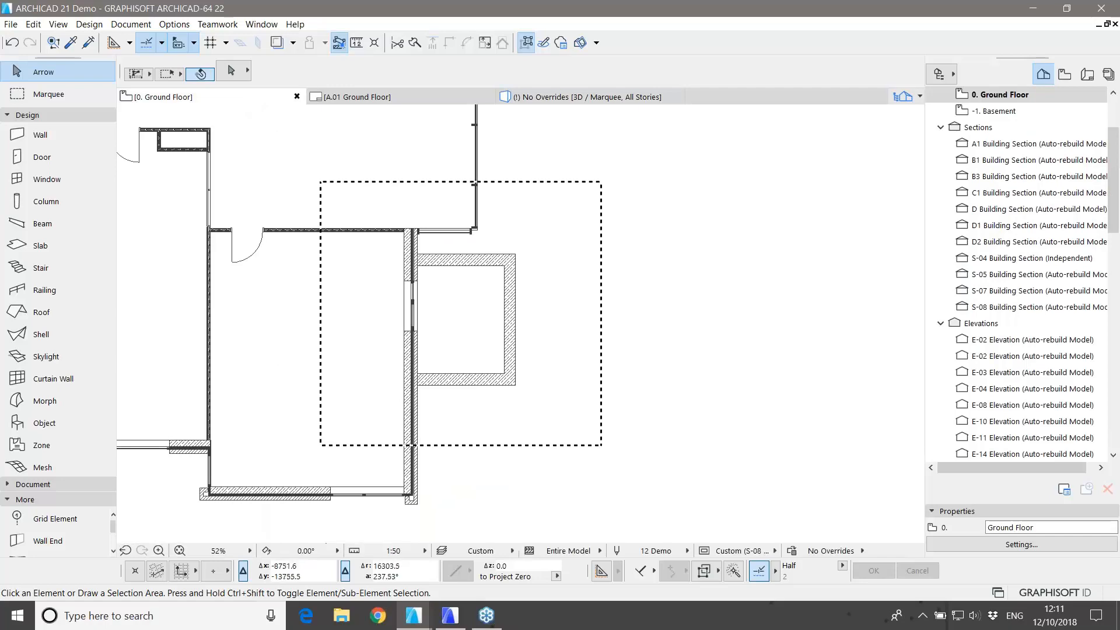
# Step: Open the Window Default Settings and switch to the full window library
pyautogui.scroll(3, 491, 338)
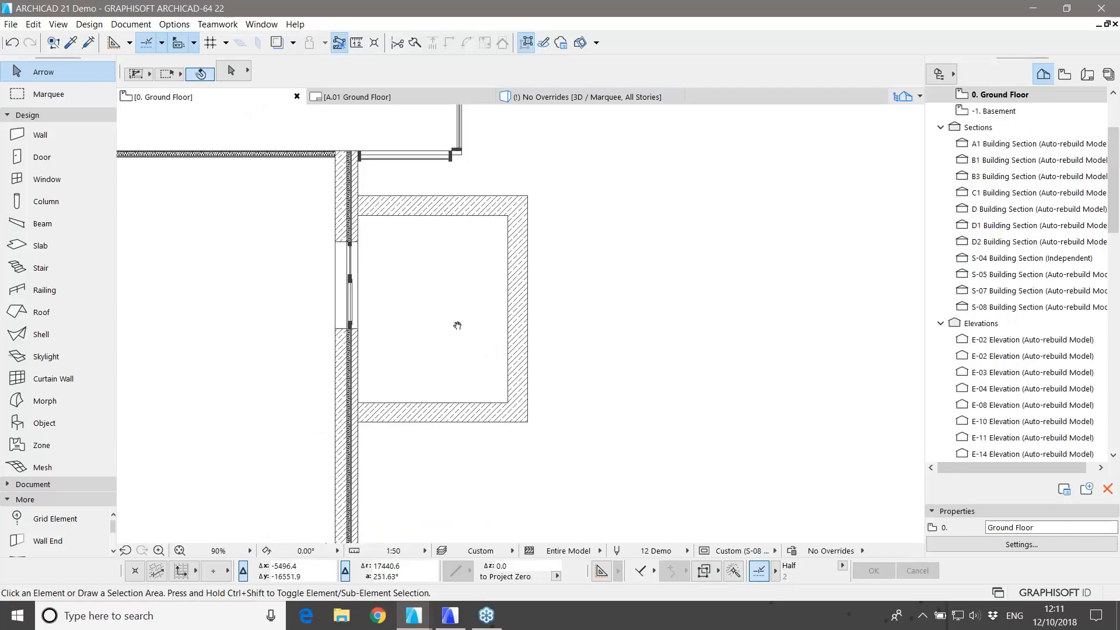
pyautogui.doubleClick(51, 179)
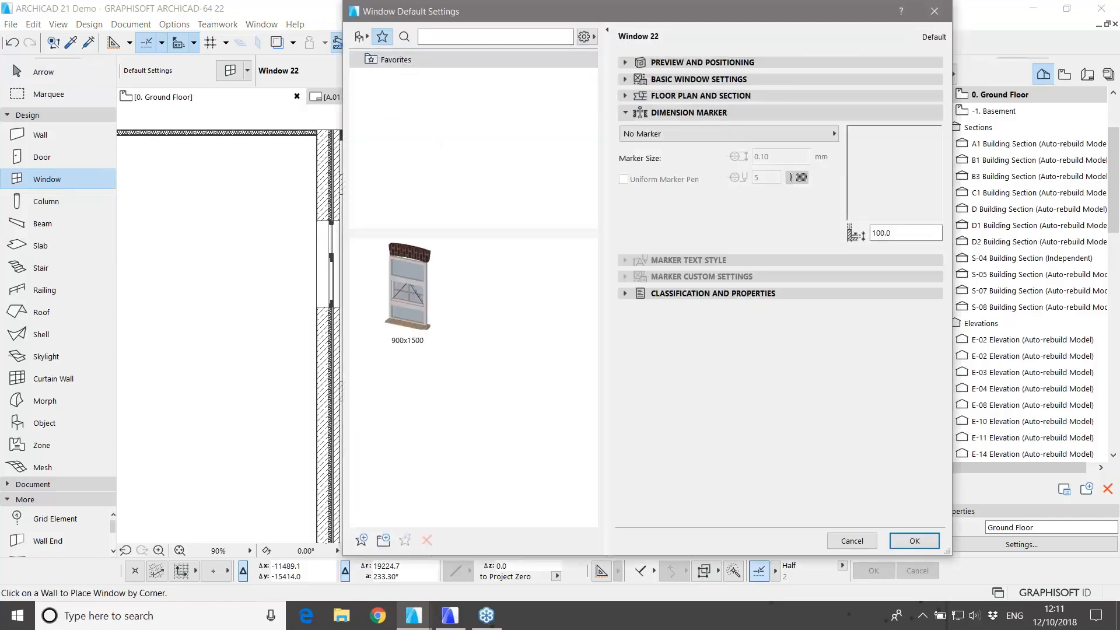
pyautogui.click(360, 37)
pyautogui.scroll(1, 439, 120)
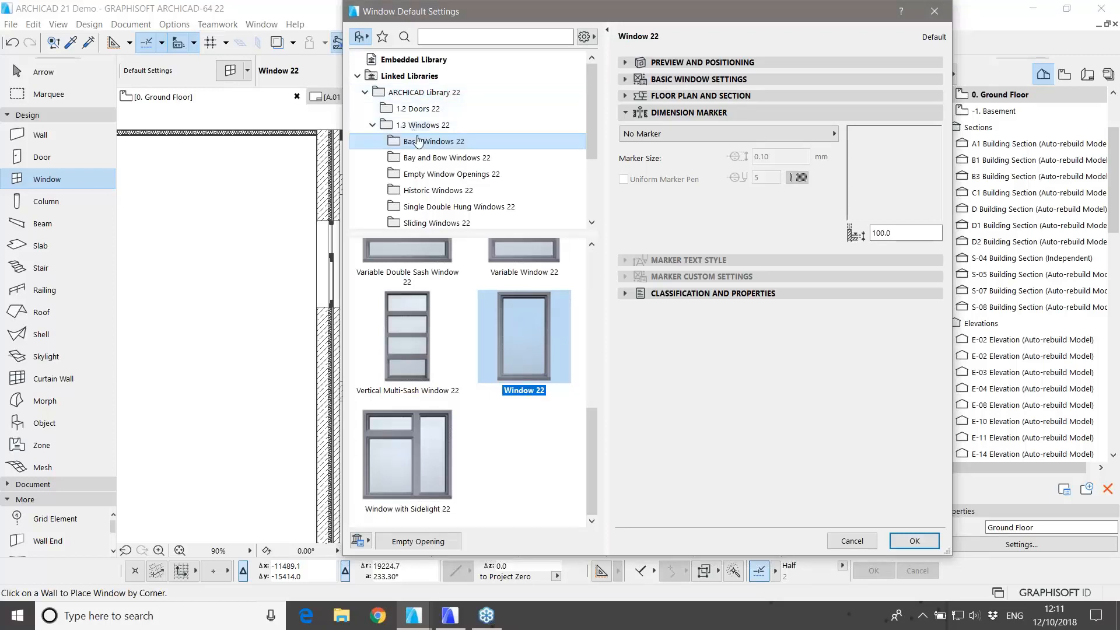
pyautogui.scroll(3, 524, 375)
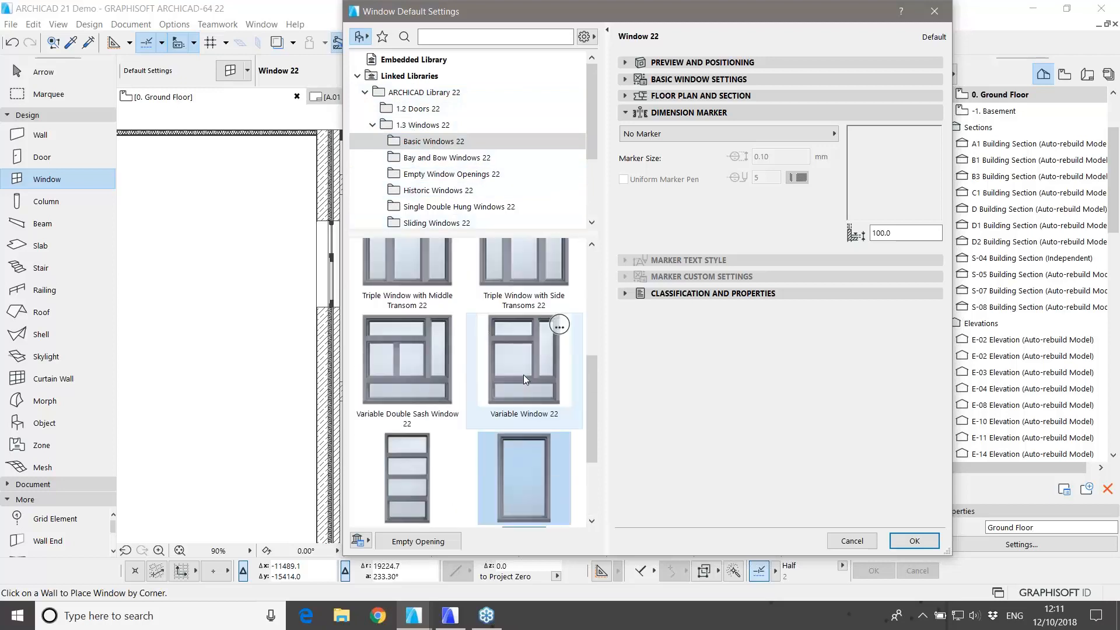
pyautogui.scroll(4, 523, 375)
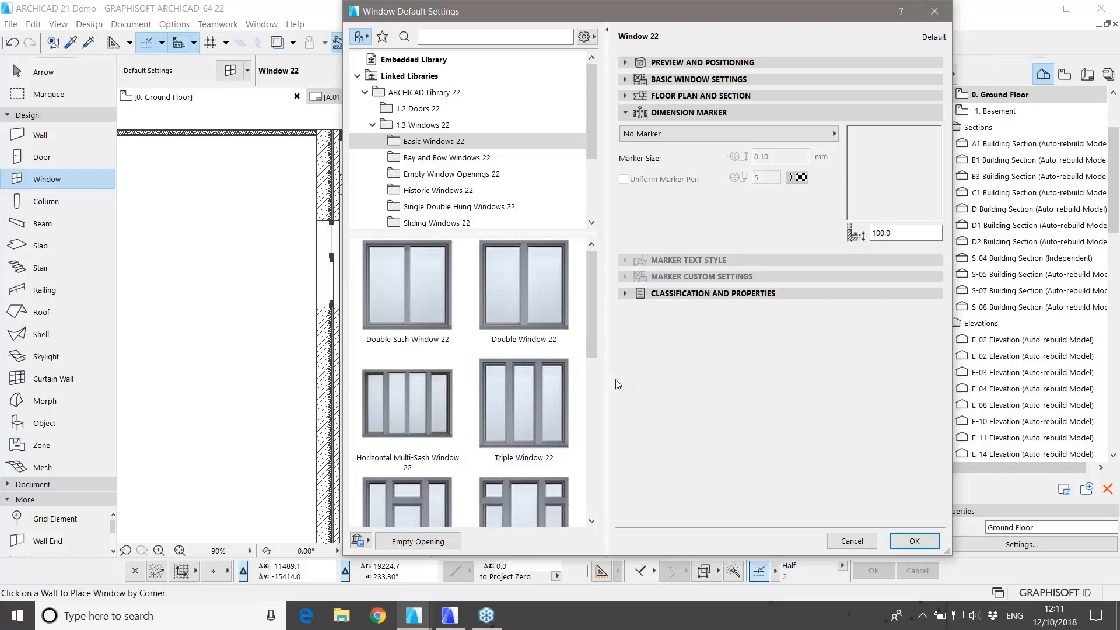
# Step: Browse the Windows 22 subfolders, then pick Window 22 from Basic Windows 22
pyautogui.click(455, 159)
pyautogui.click(454, 174)
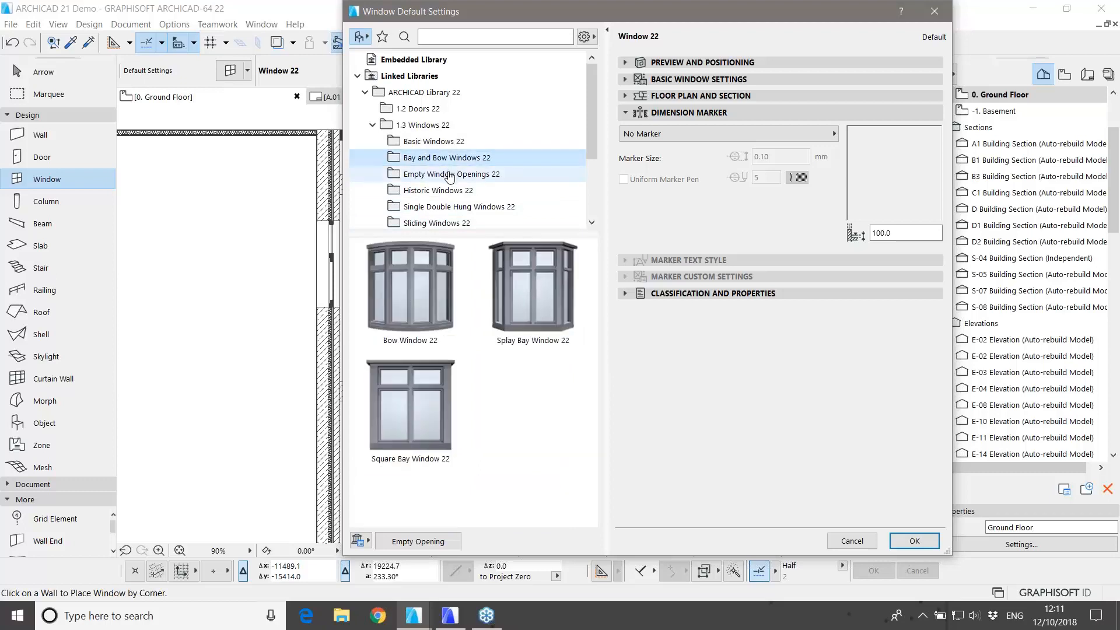
pyautogui.click(446, 190)
pyautogui.click(448, 207)
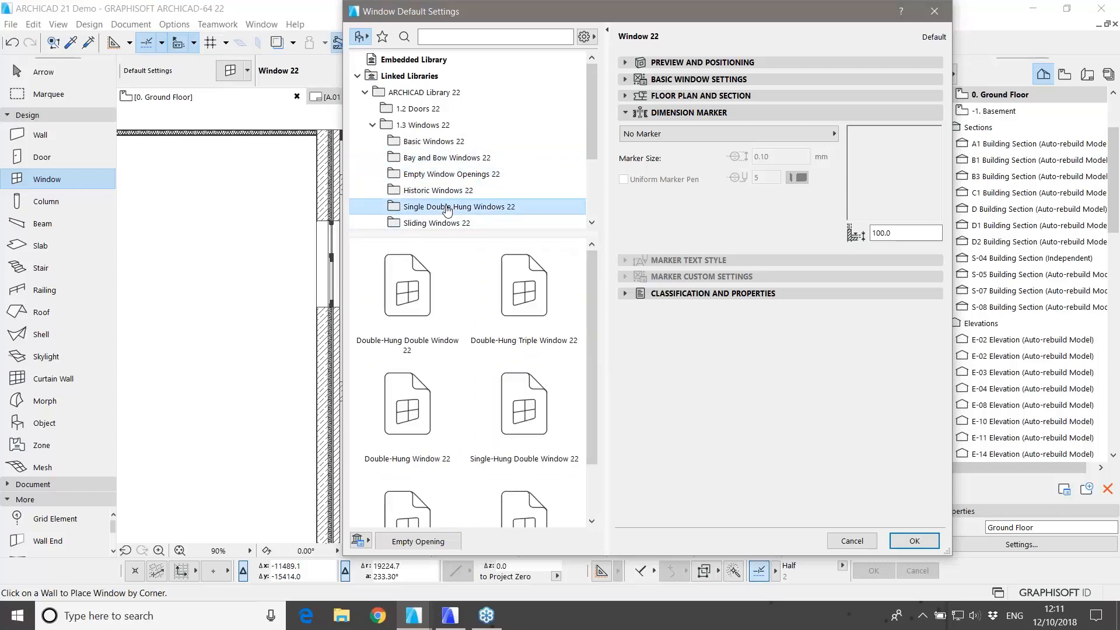
pyautogui.click(441, 223)
pyautogui.click(443, 228)
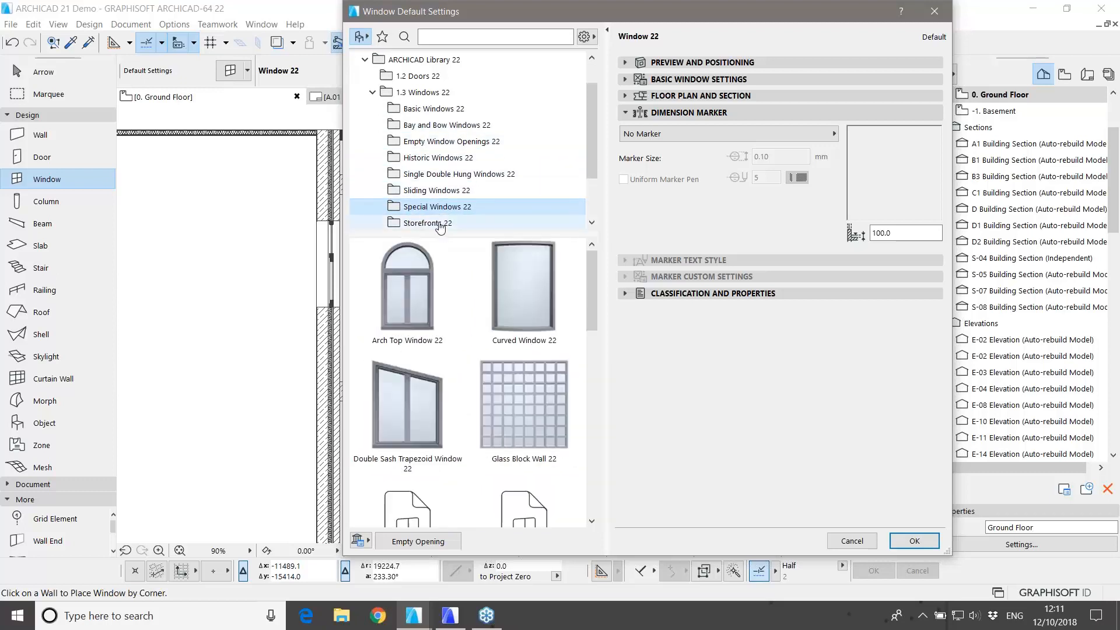
pyautogui.click(442, 223)
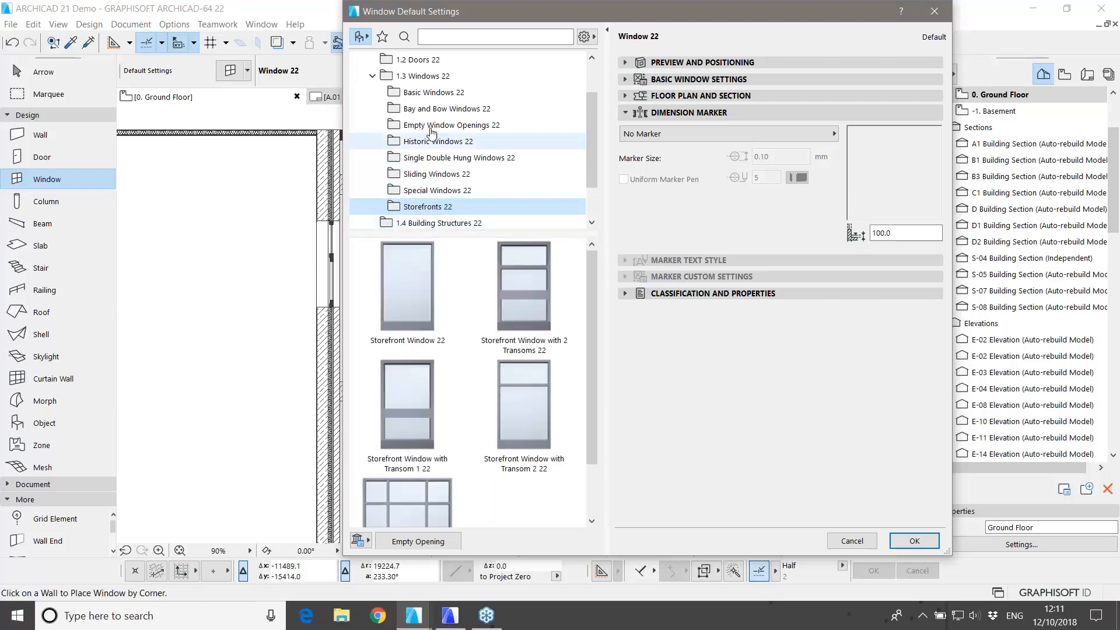
pyautogui.click(432, 93)
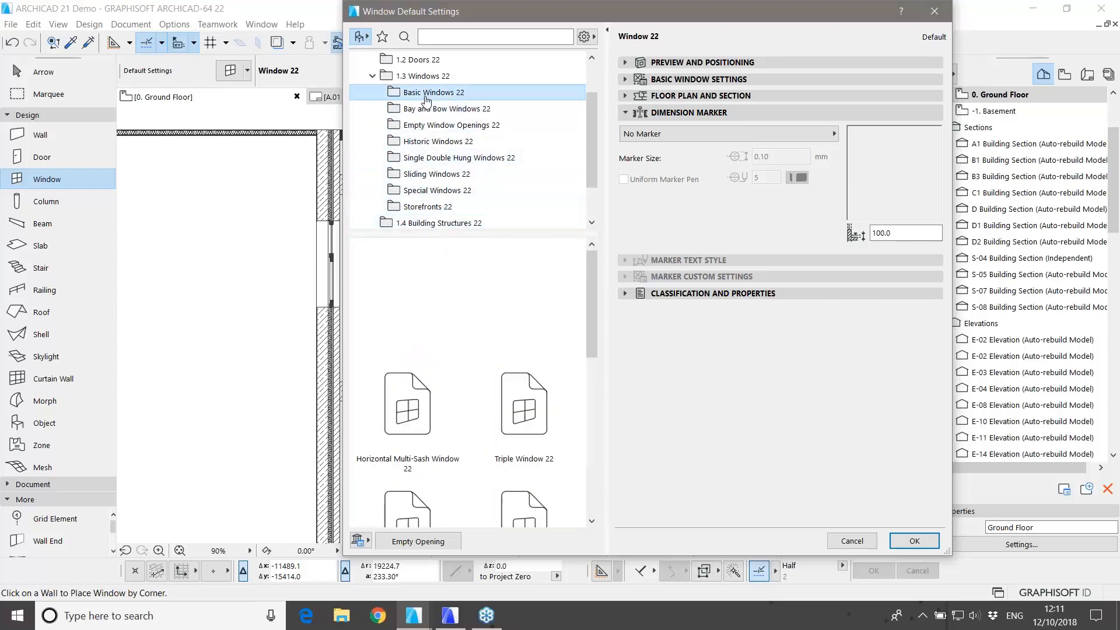
pyautogui.moveTo(568, 21); pyautogui.dragTo(361, 36)
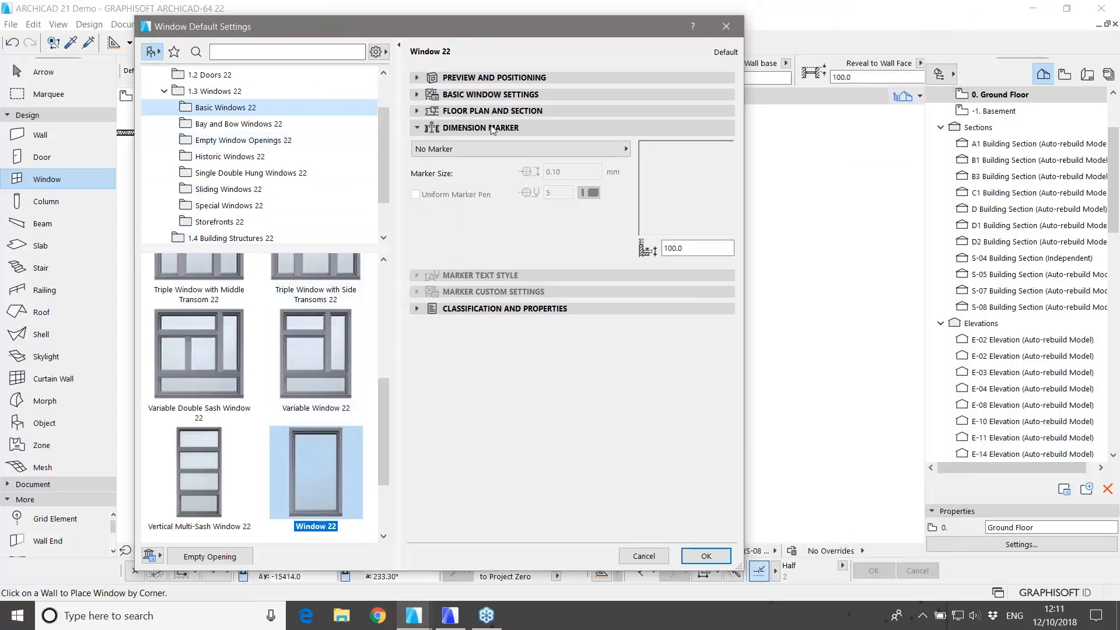
# Step: Expand Preview and Positioning to check the 900 × 1500 size and show the elevation preview
pyautogui.click(521, 78)
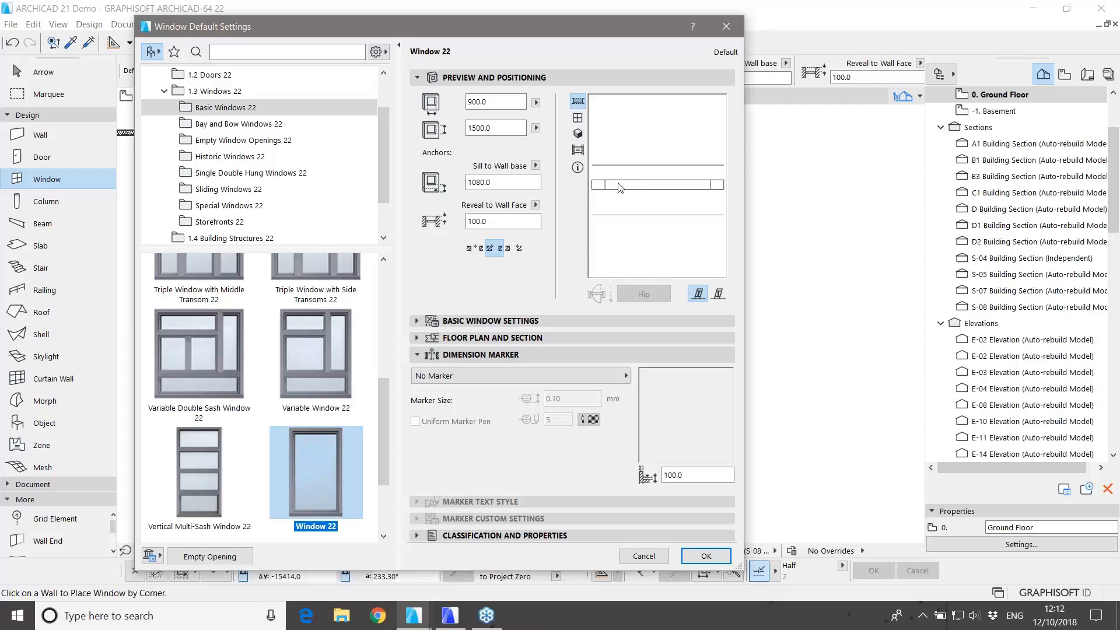
pyautogui.click(577, 118)
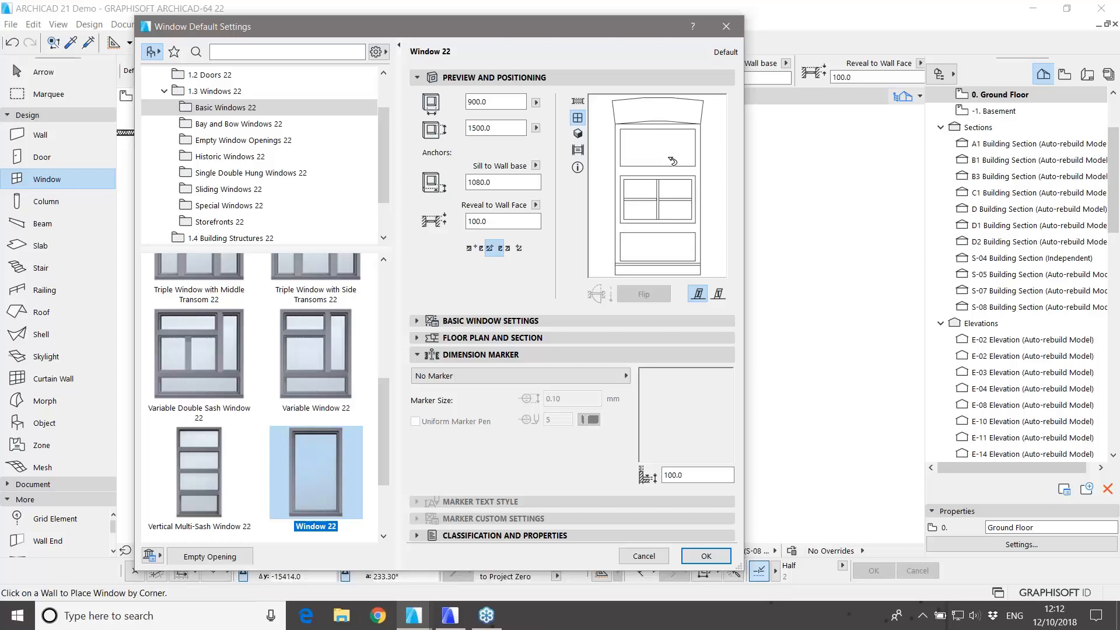
pyautogui.moveTo(320, 444)
# Step: On the Sash Options page, set Edit Sash to Transom Sash and make it a Solid Panel
pyautogui.click(641, 320)
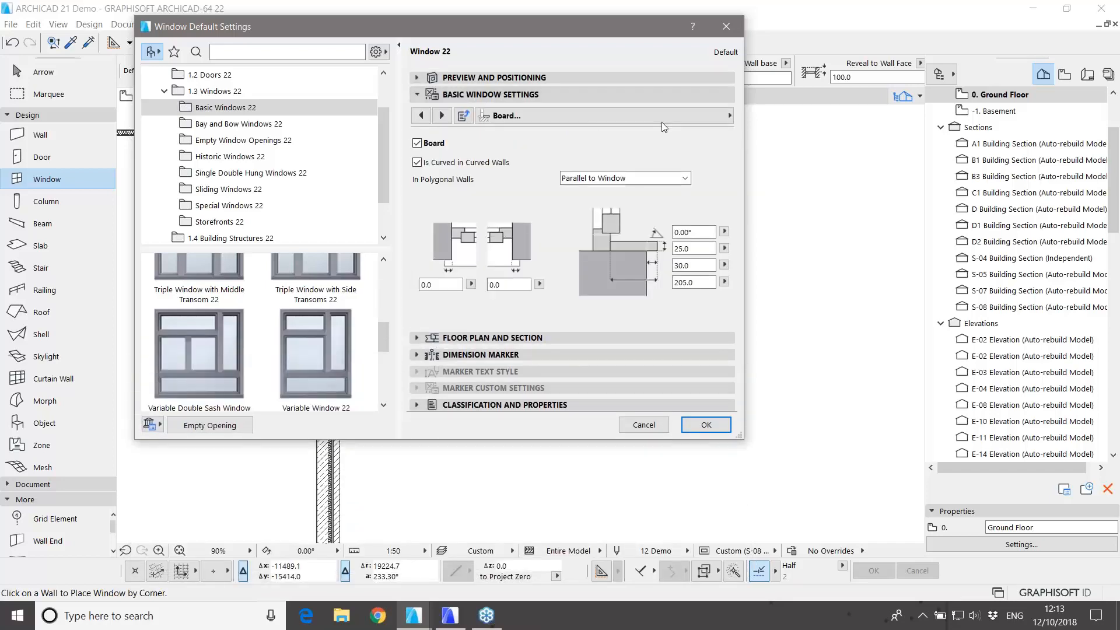
pyautogui.click(688, 115)
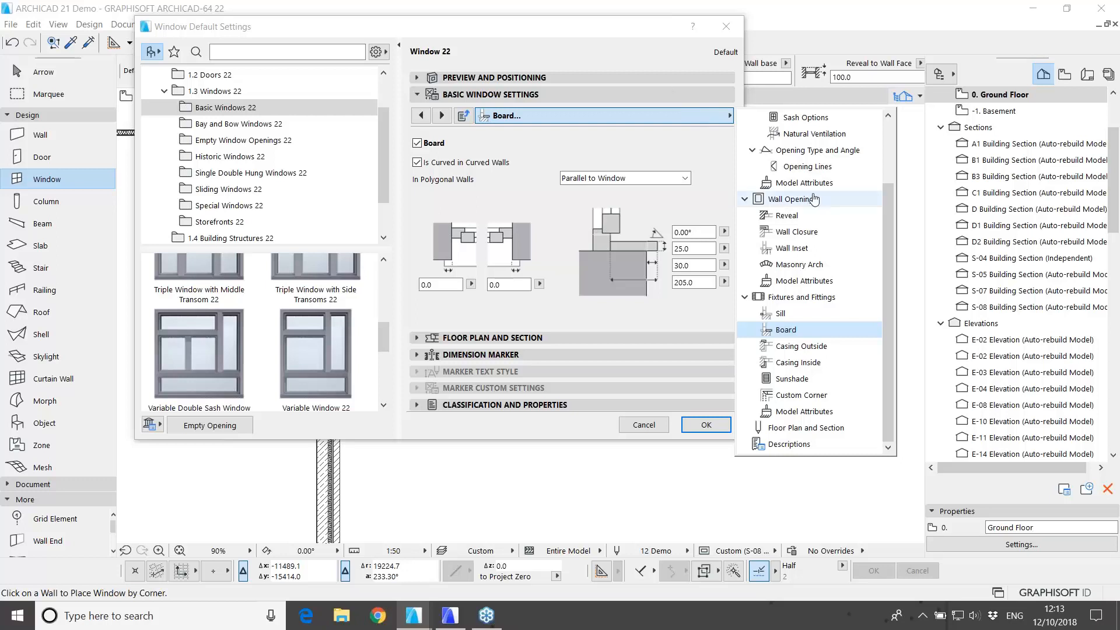
pyautogui.scroll(1, 801, 198)
pyautogui.click(800, 168)
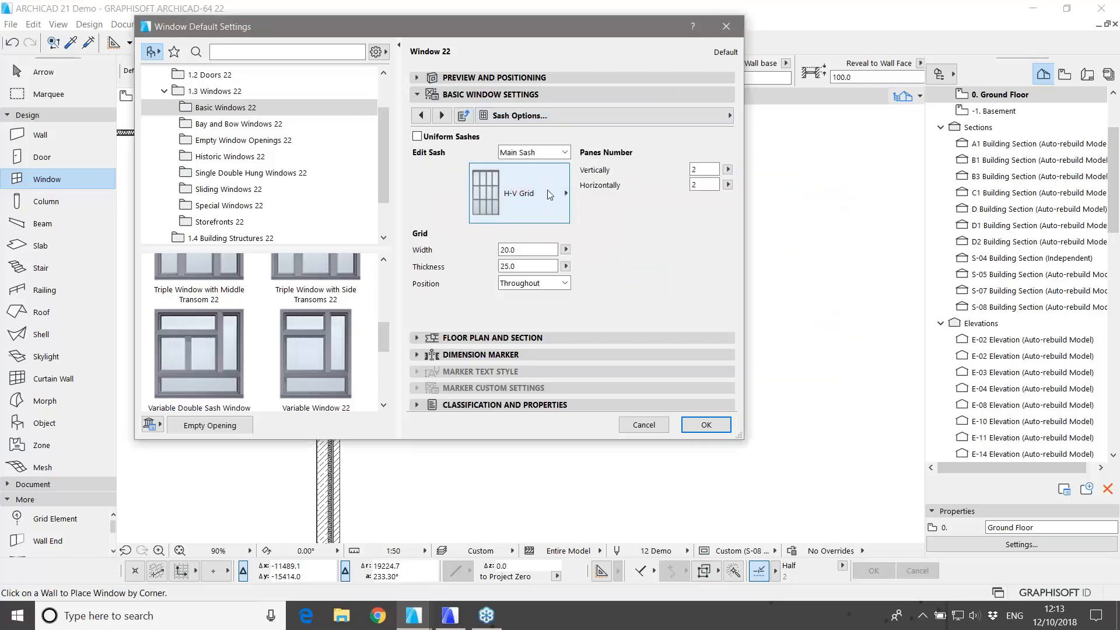
pyautogui.click(547, 196)
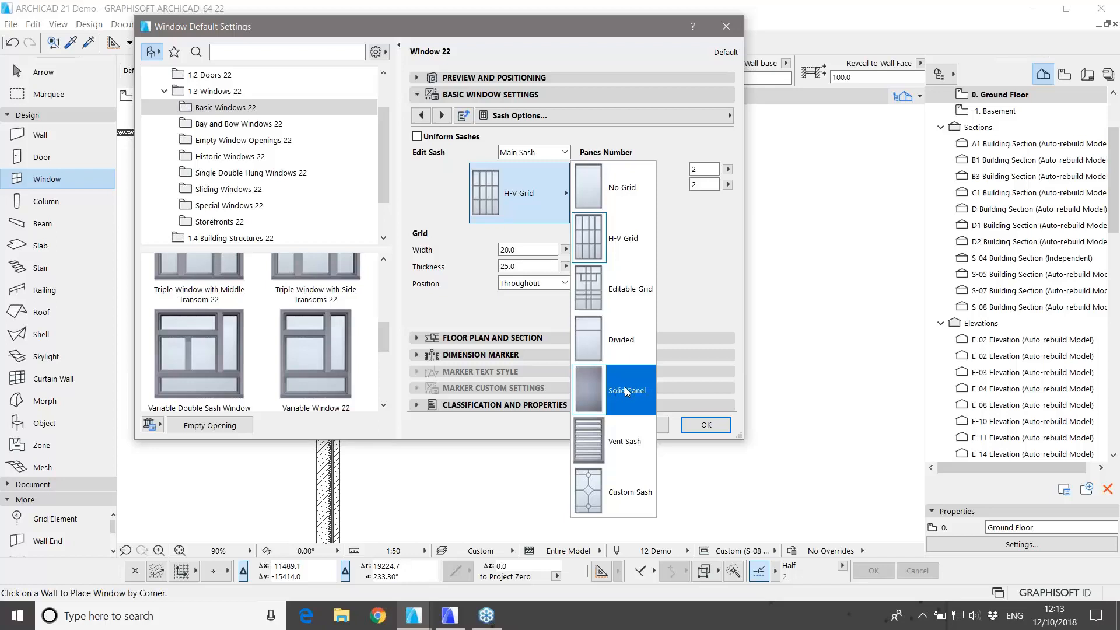
pyautogui.click(529, 179)
pyautogui.click(530, 153)
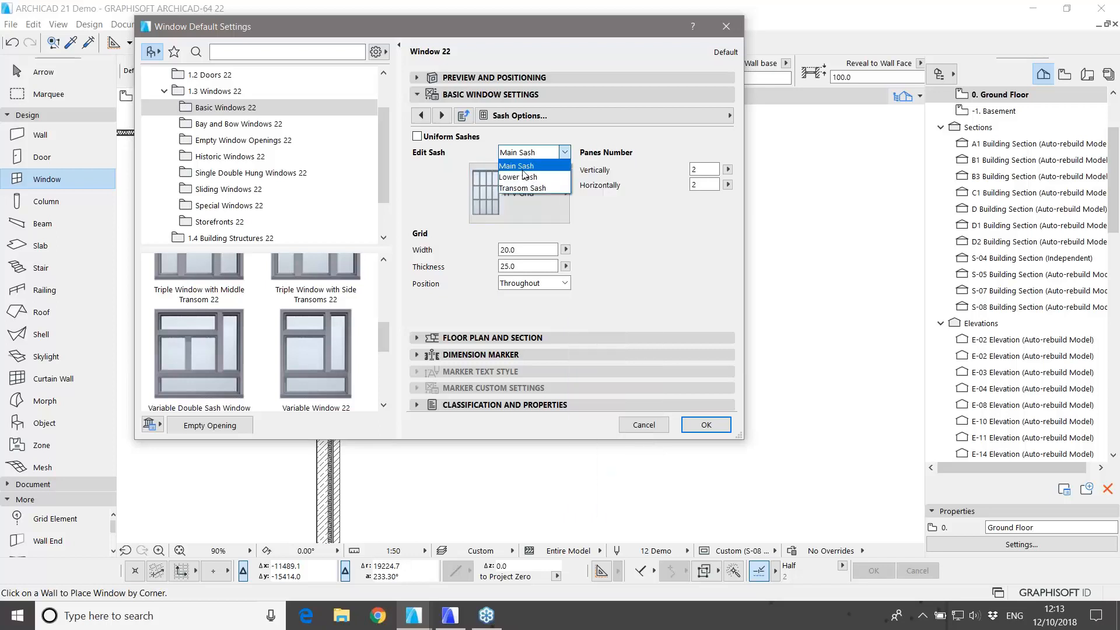
pyautogui.click(524, 188)
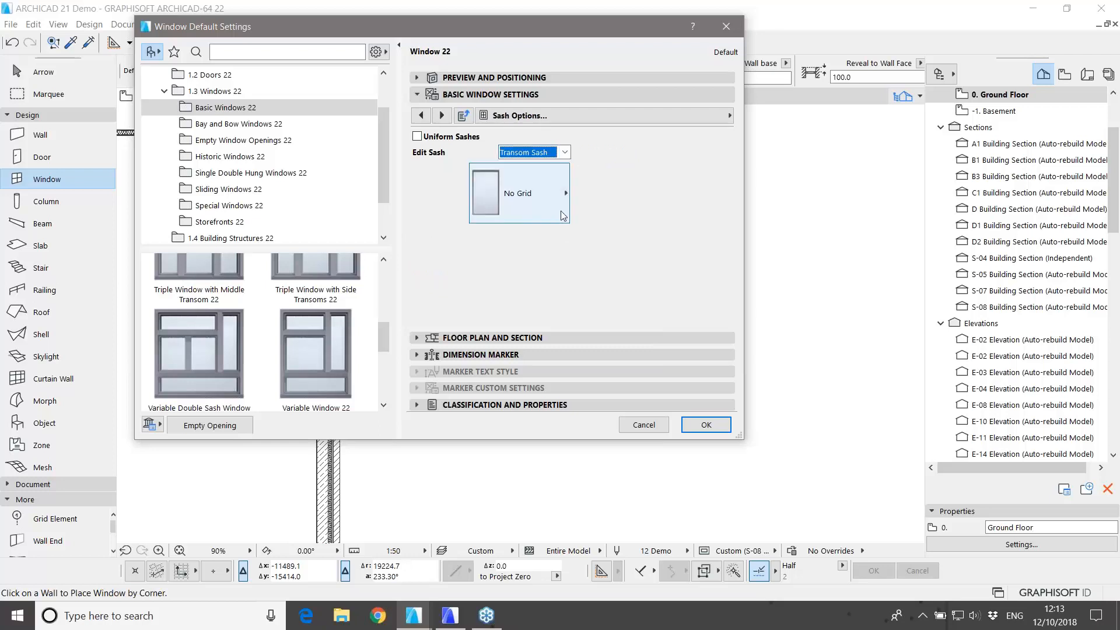
pyautogui.click(563, 216)
pyautogui.click(613, 331)
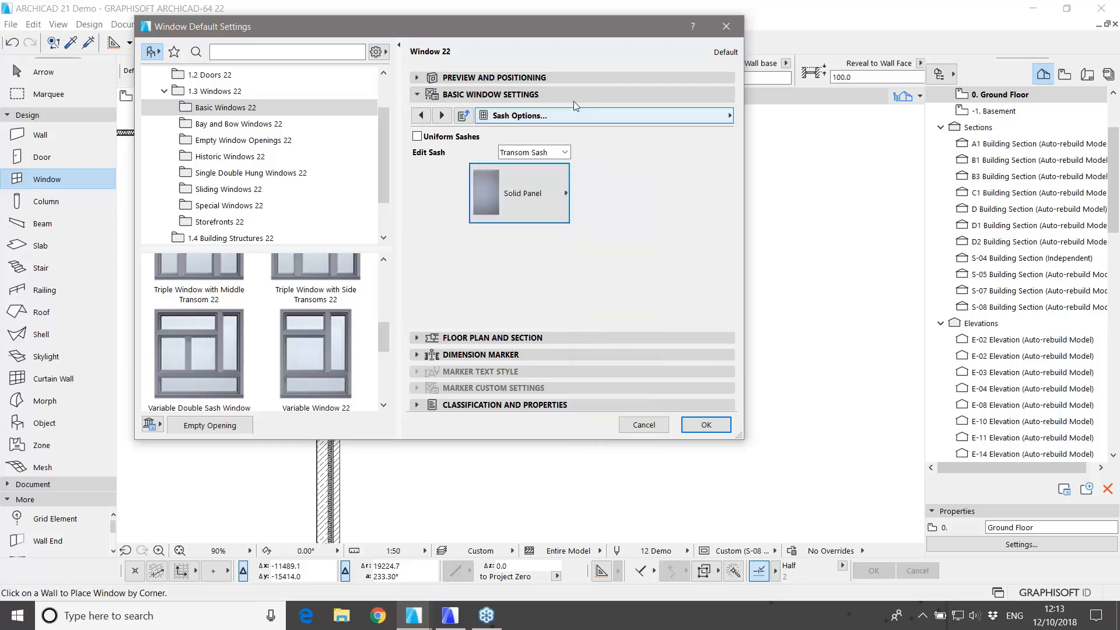
# Step: Preview Window 22 in 3D, then review the Sill page, keeping the stone sill enabled
pyautogui.click(578, 78)
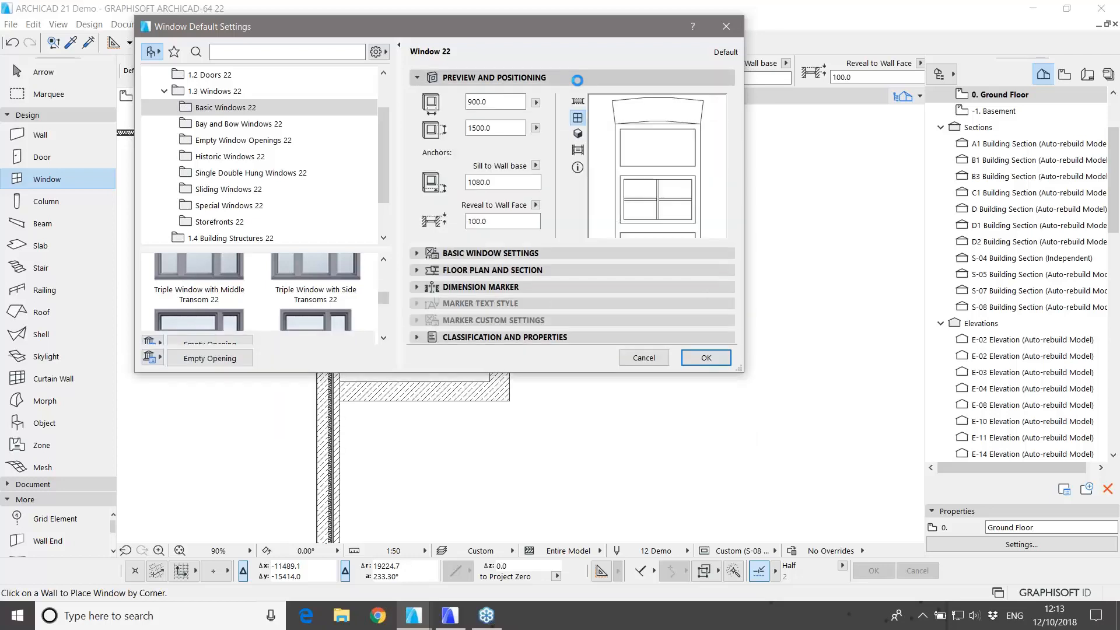
pyautogui.click(578, 134)
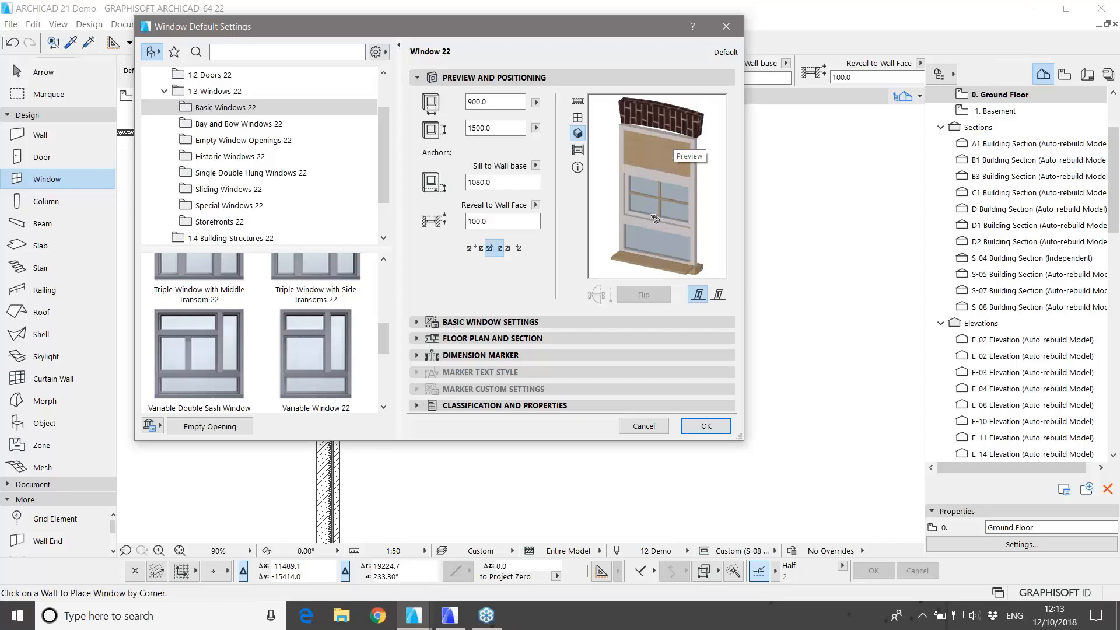
pyautogui.click(621, 324)
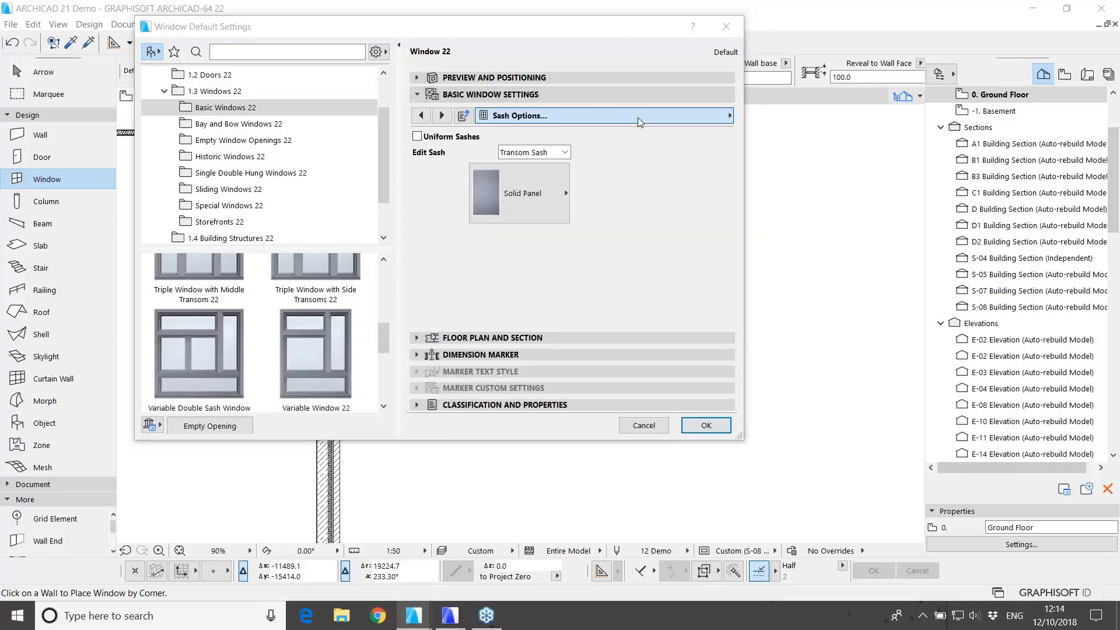
pyautogui.click(640, 117)
pyautogui.click(770, 314)
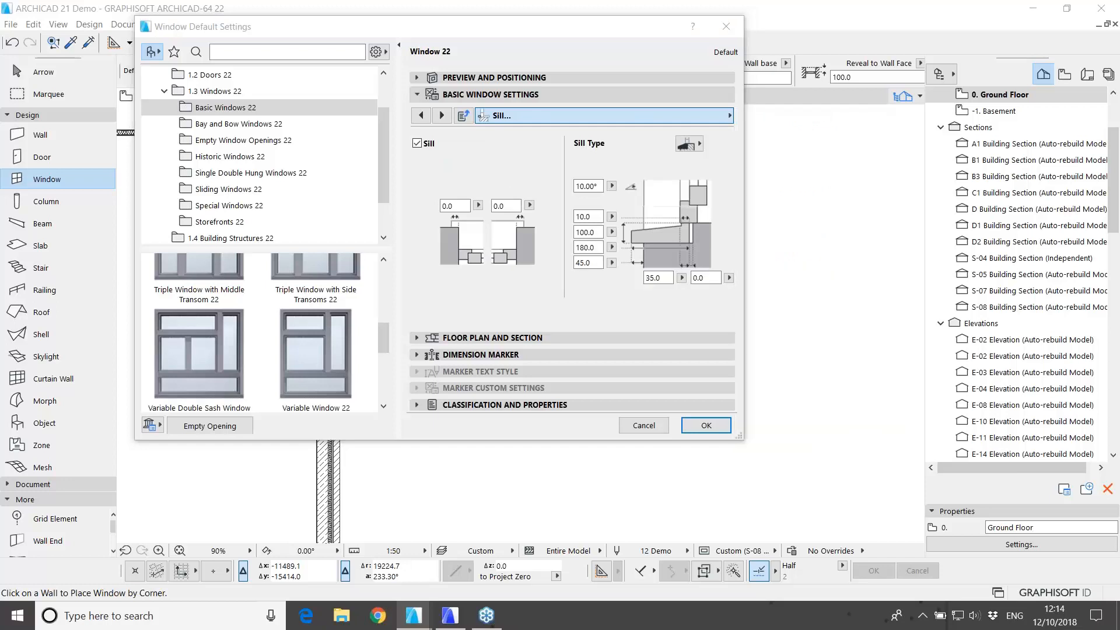
pyautogui.click(417, 144)
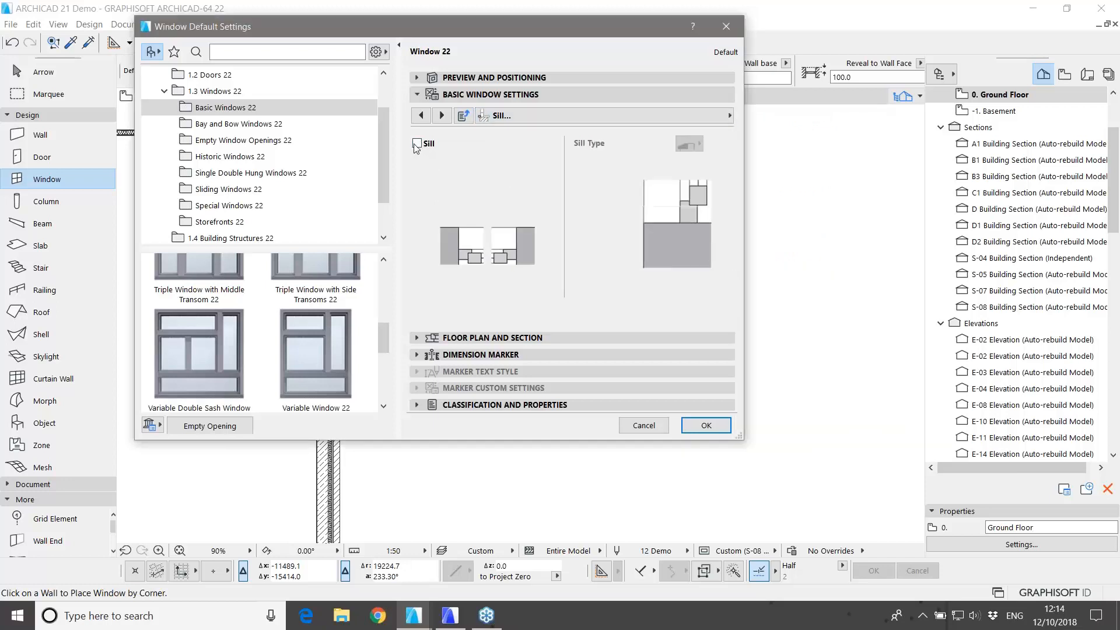
pyautogui.click(417, 143)
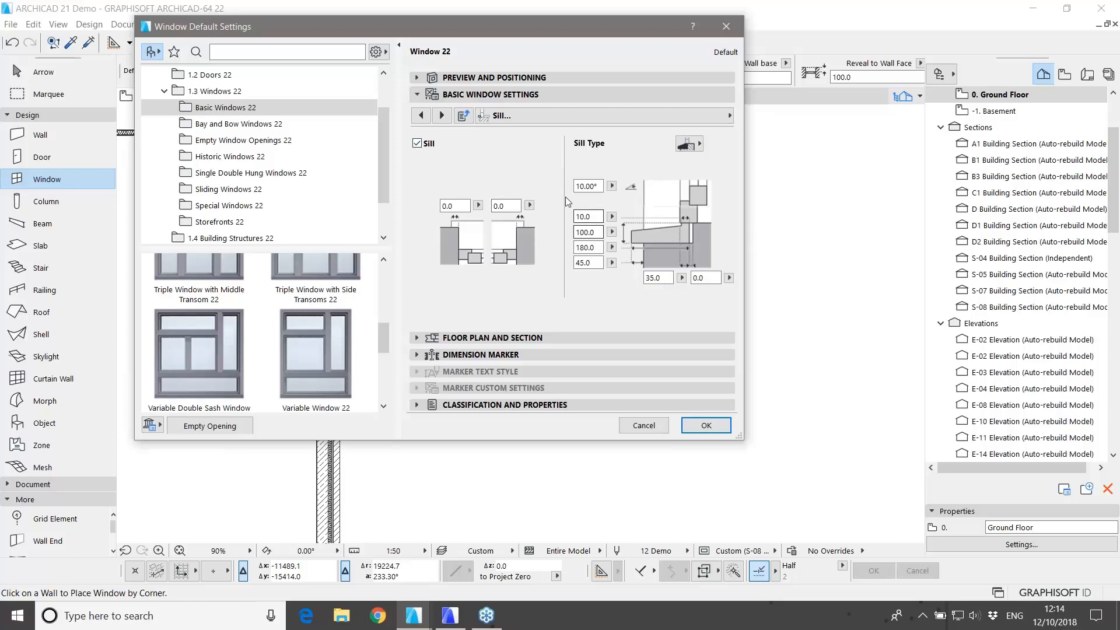
pyautogui.click(681, 144)
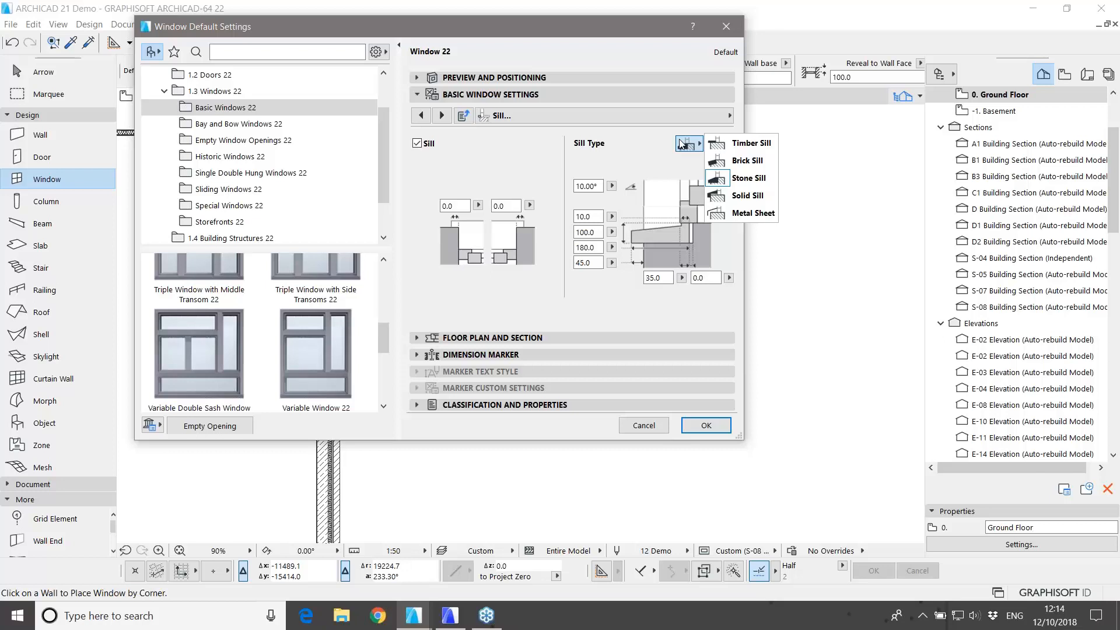
pyautogui.click(637, 166)
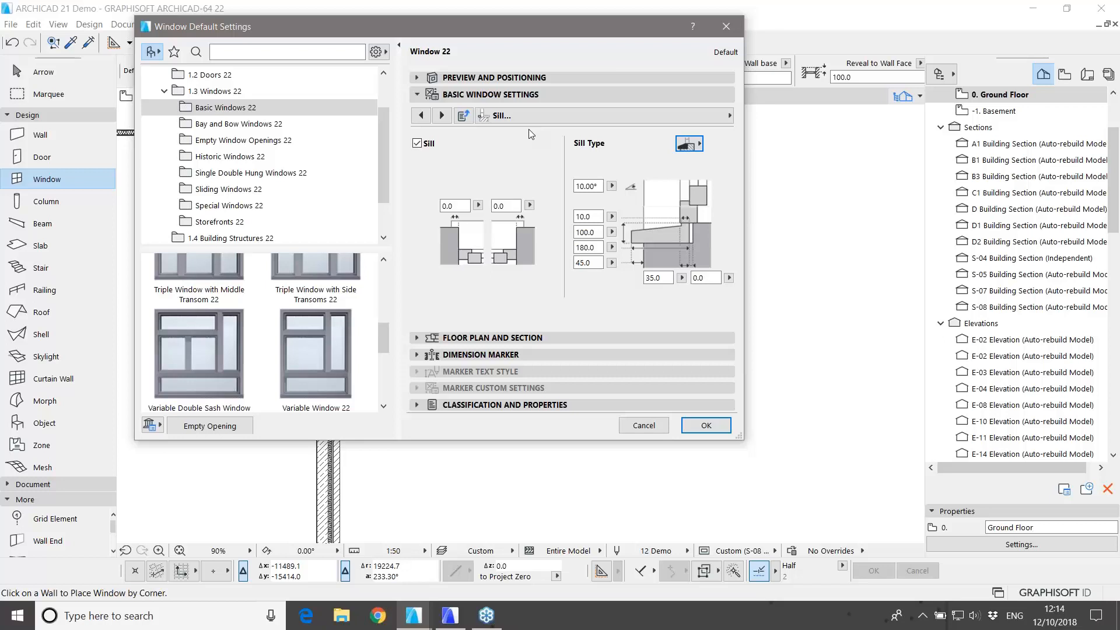
# Step: Save the current window settings as a new favorite named 'type a' and close Window Default Settings
pyautogui.click(174, 54)
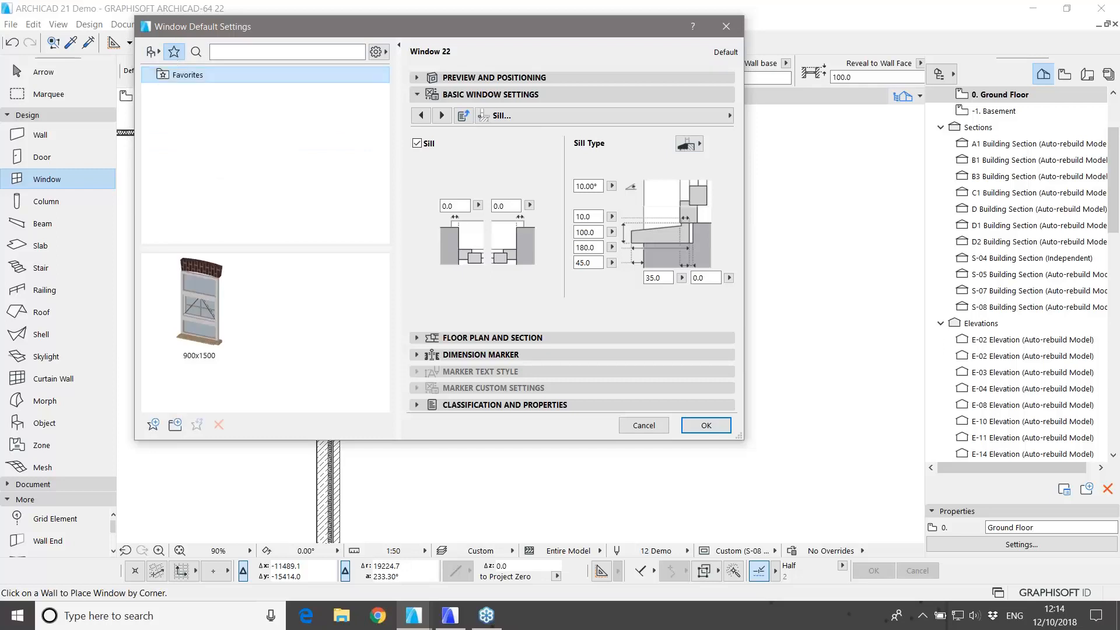
pyautogui.click(150, 426)
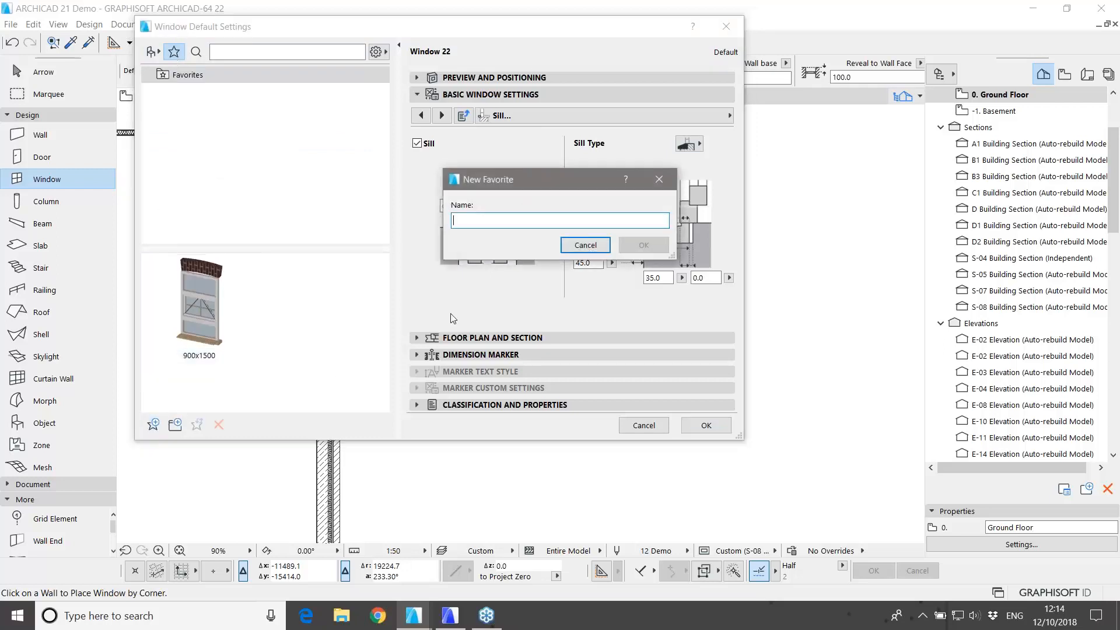
pyautogui.write('type a')
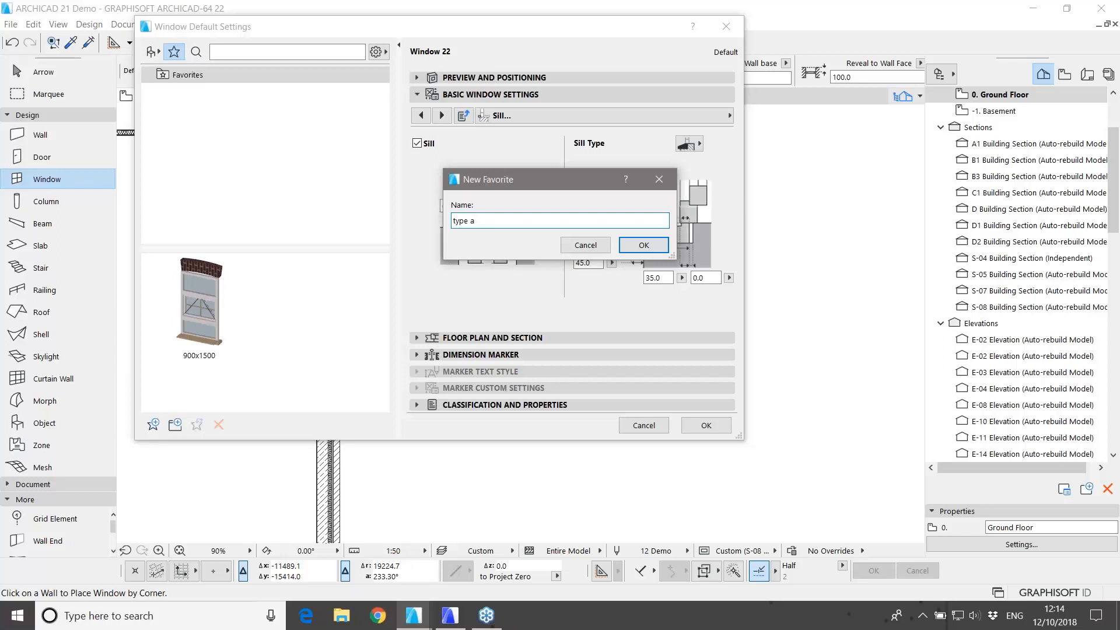
pyautogui.click(644, 245)
pyautogui.moveTo(324, 343)
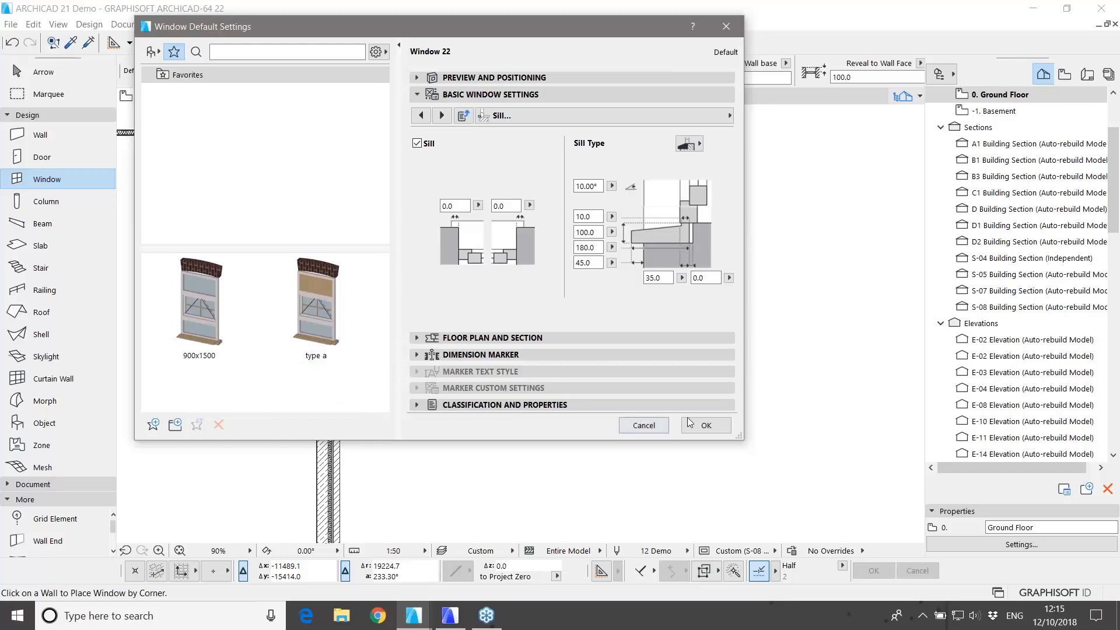
pyautogui.click(706, 425)
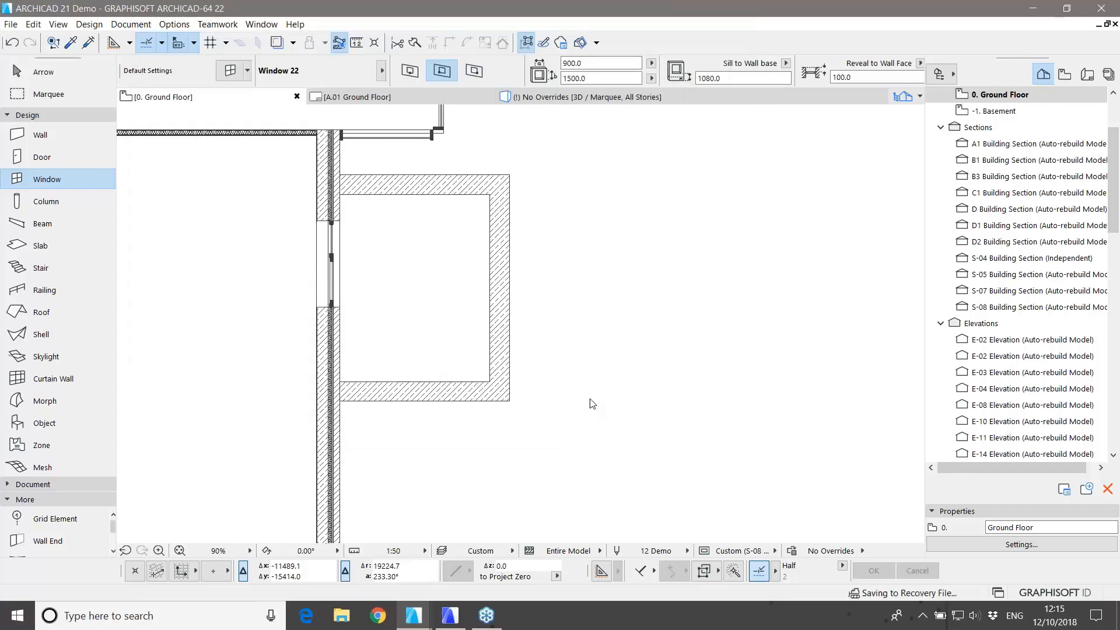
# Step: Apply the 'type a' favorite from the Window tool's favorites list to new windows
pyautogui.click(112, 182)
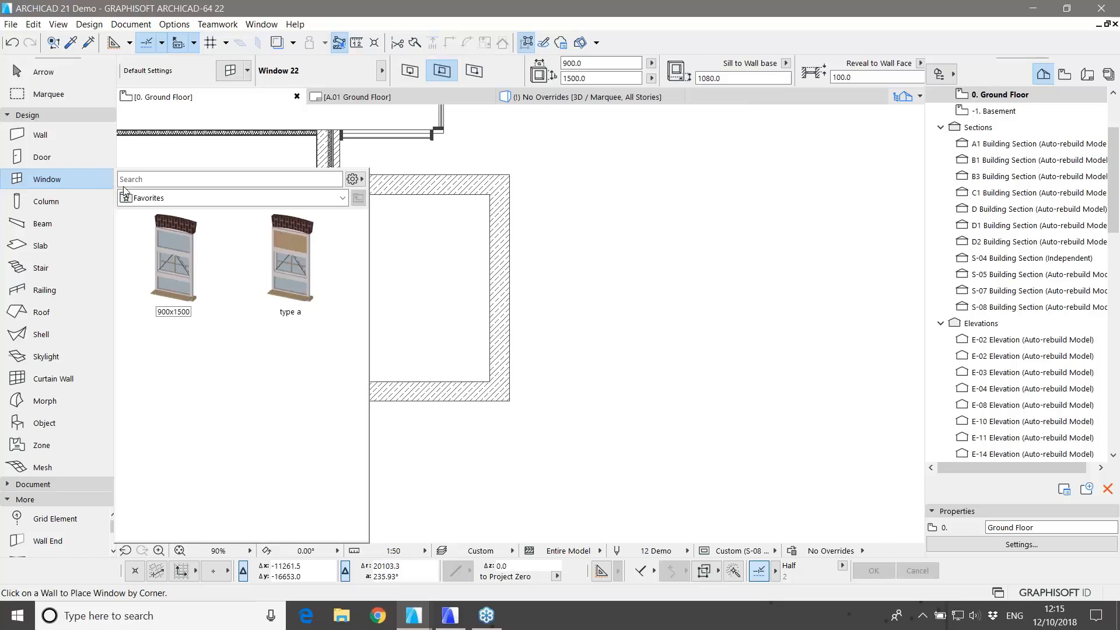
pyautogui.click(287, 261)
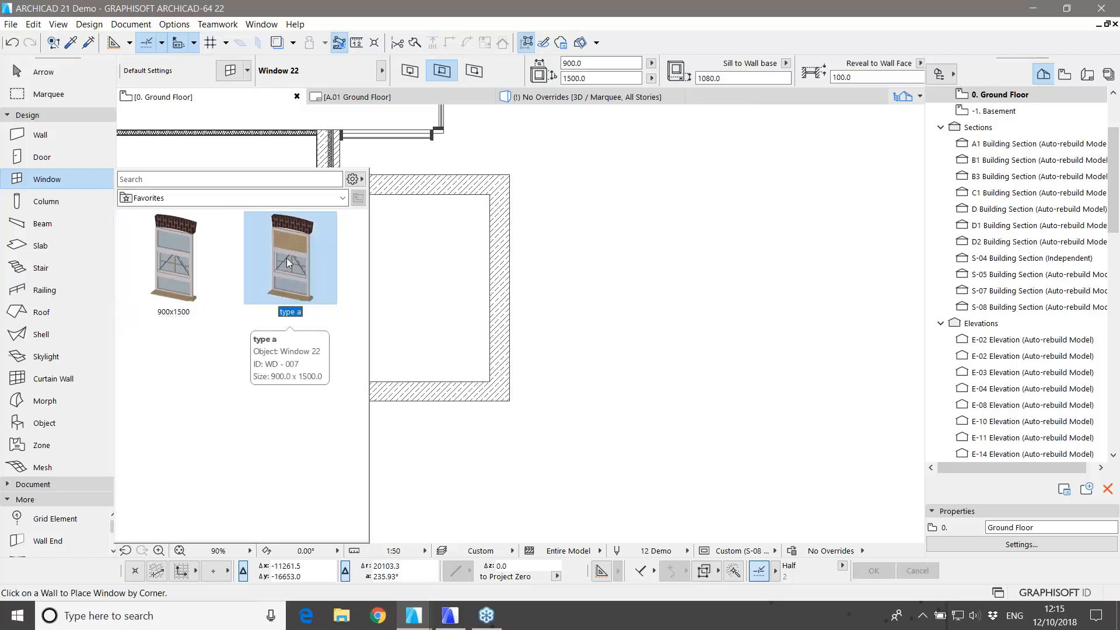
pyautogui.doubleClick(286, 258)
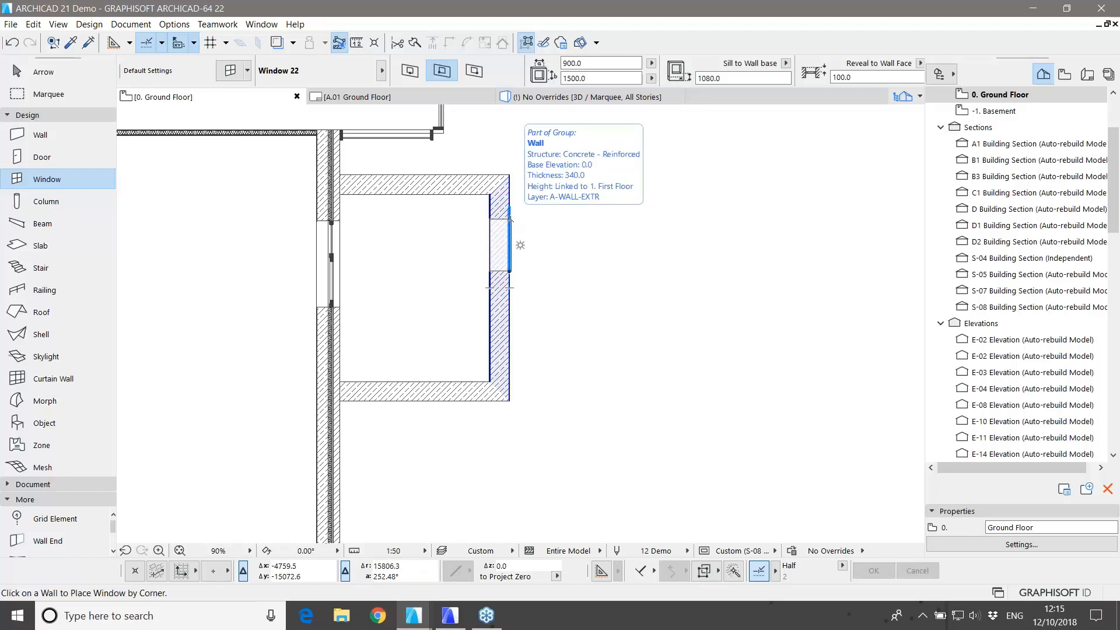
# Step: Place a type a window in the small room's right wall and set its opening side
pyautogui.click(510, 219)
pyautogui.click(510, 221)
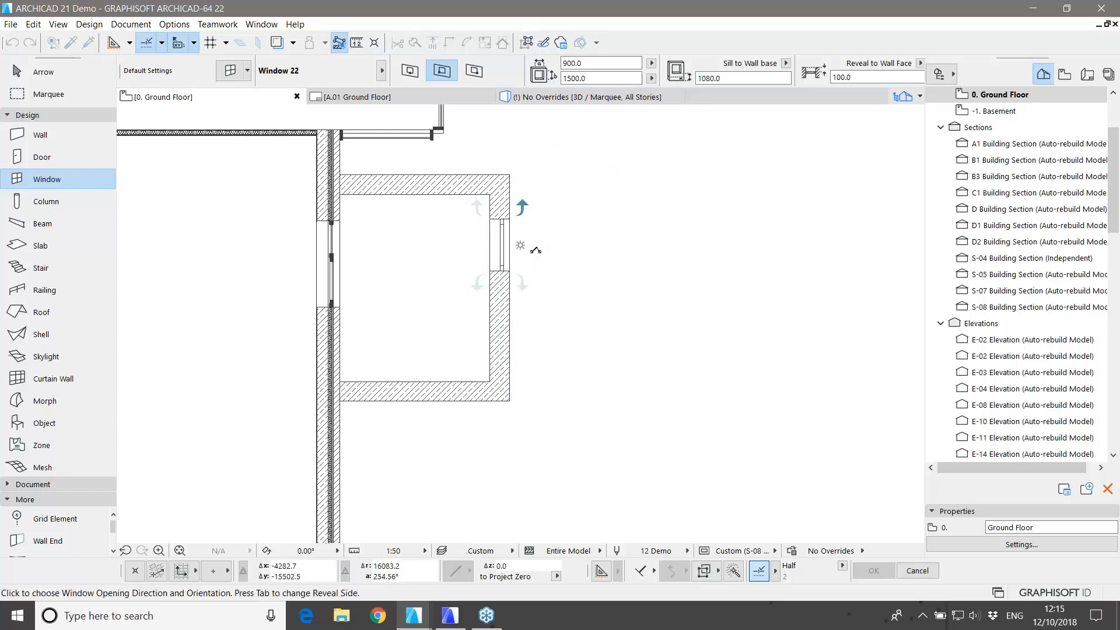
pyautogui.click(452, 266)
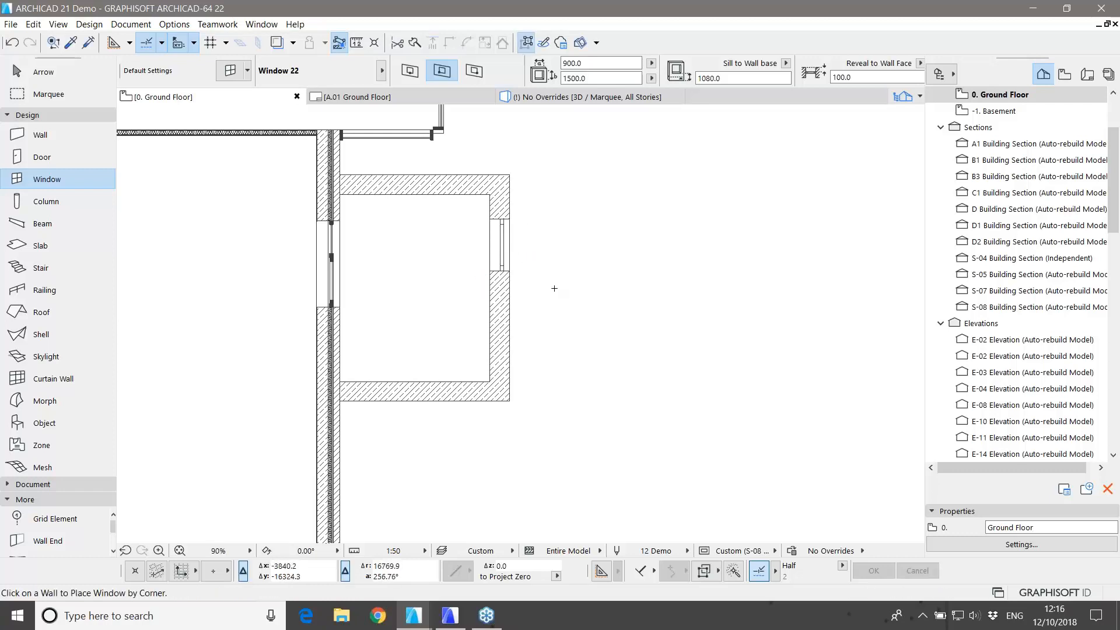
pyautogui.press('Escape')
# Step: Make two copies of the window lower down in the same wall
pyautogui.click(509, 271)
pyautogui.hotkey('ctrl', 'shift', 'd')
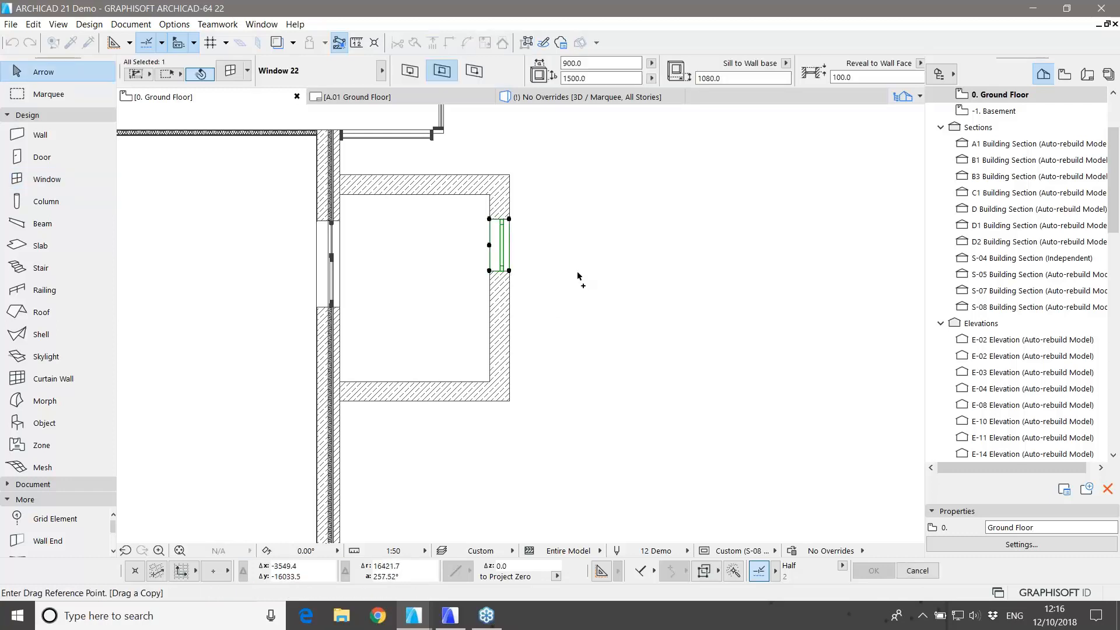
pyautogui.click(579, 276)
pyautogui.click(580, 338)
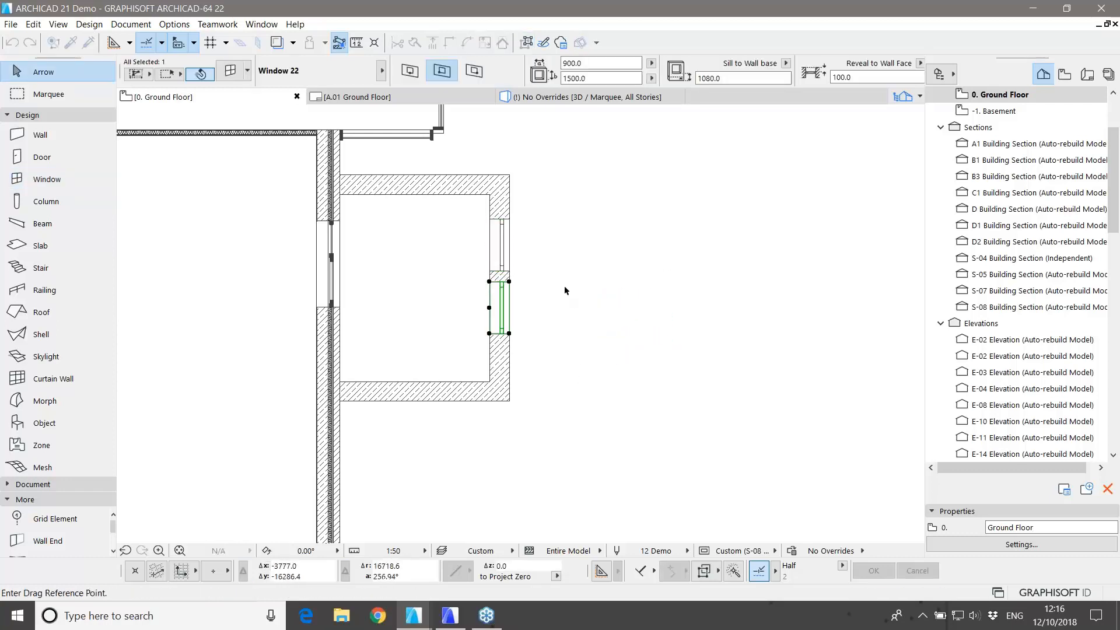
pyautogui.click(565, 290)
pyautogui.click(565, 348)
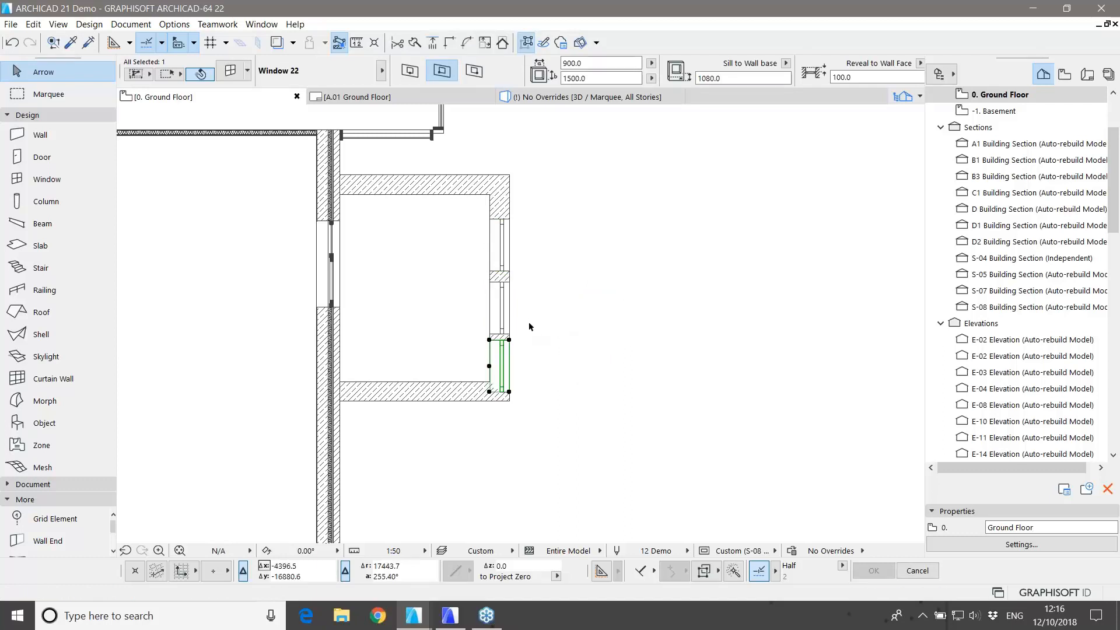
# Step: Select all three windows, start a move, then cancel it and deselect
pyautogui.keyDown('shift'); pyautogui.click(508, 275); pyautogui.keyUp('shift')
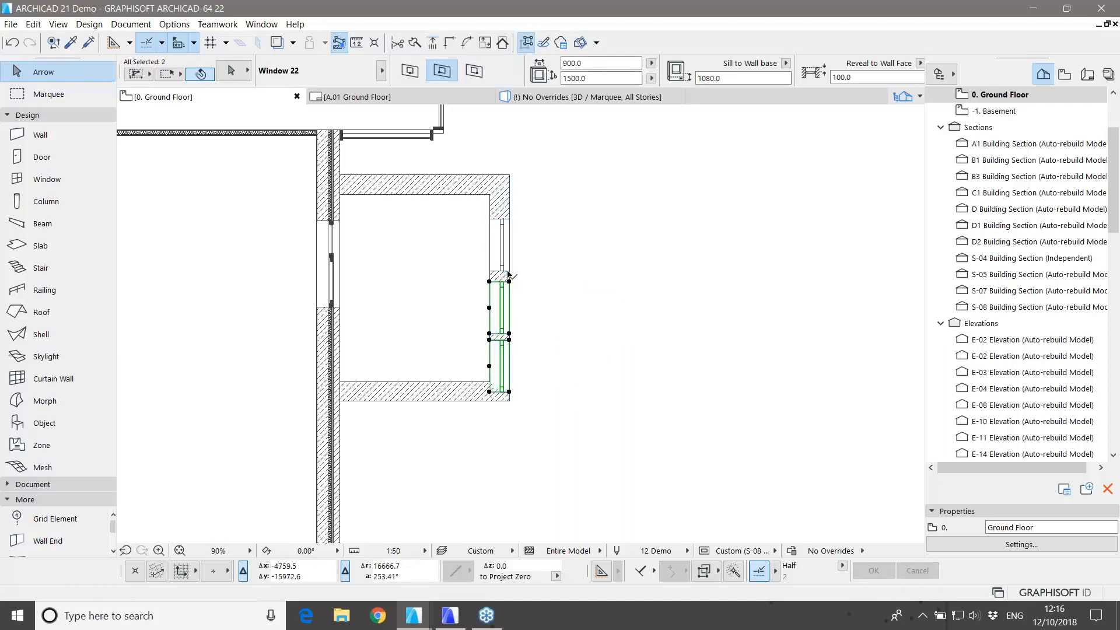
pyautogui.keyDown('shift'); pyautogui.click(508, 272); pyautogui.keyUp('shift')
pyautogui.hotkey('ctrl', 'd')
pyautogui.click(581, 332)
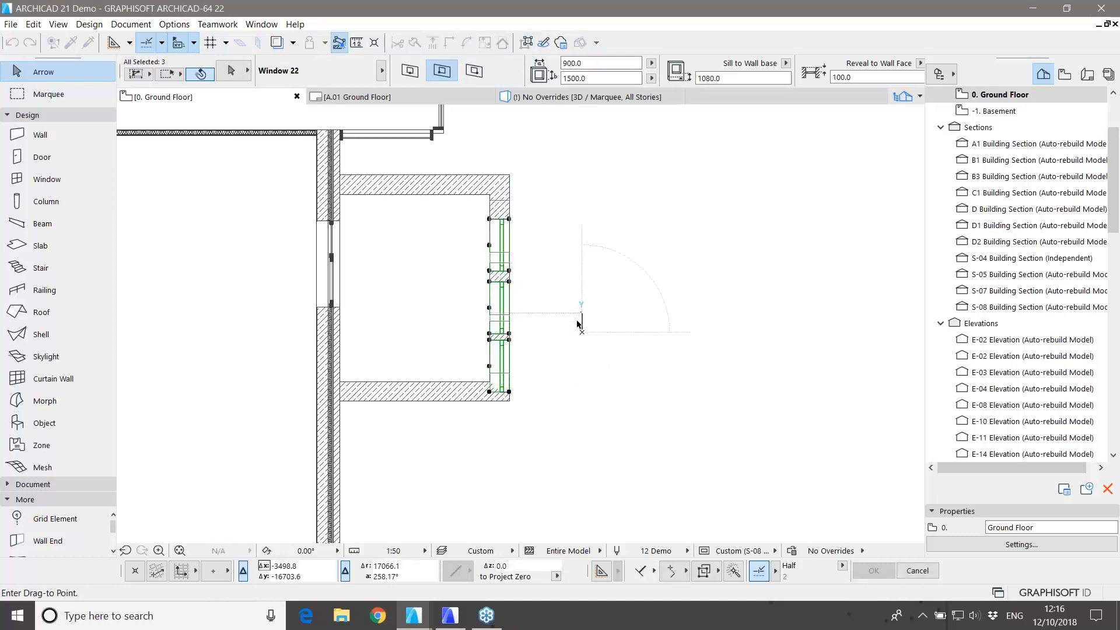
pyautogui.press('Escape')
pyautogui.press('Escape')
pyautogui.scroll(-2, 560, 374)
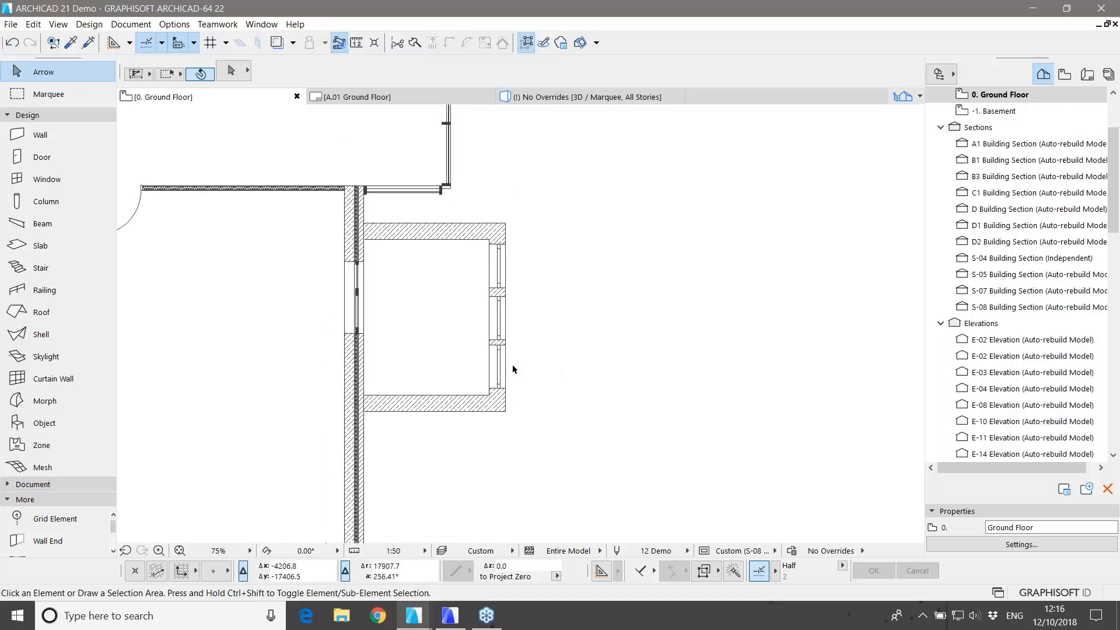
# Step: Marquee the window bay and show it in 3D, orbited and zoomed onto the three windows
pyautogui.click(47, 93)
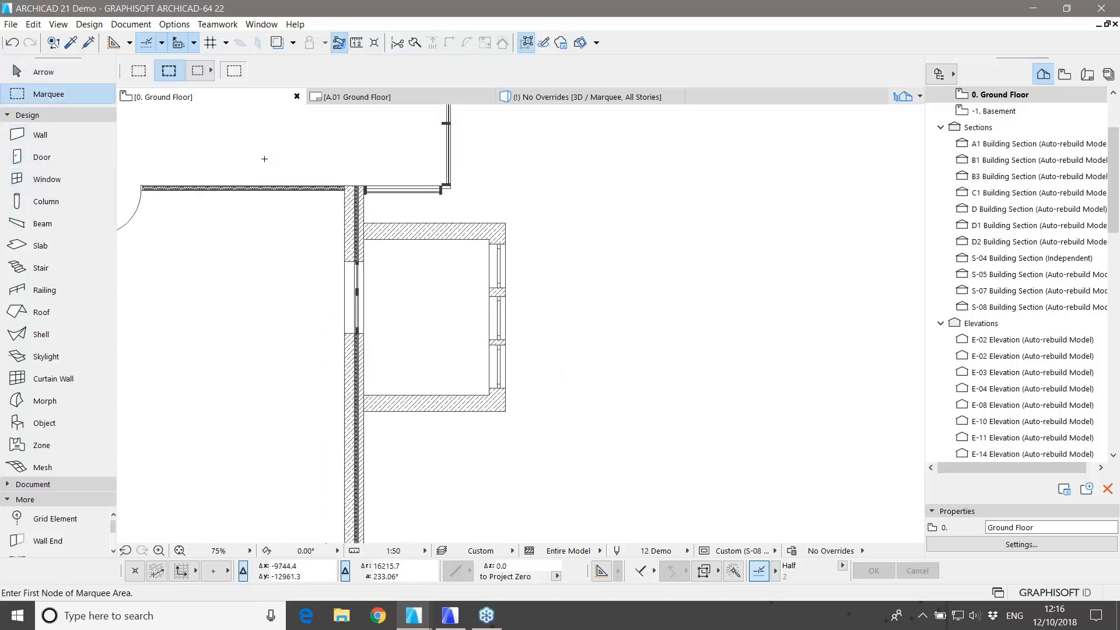
pyautogui.click(264, 159)
pyautogui.click(571, 452)
pyautogui.press('F5')
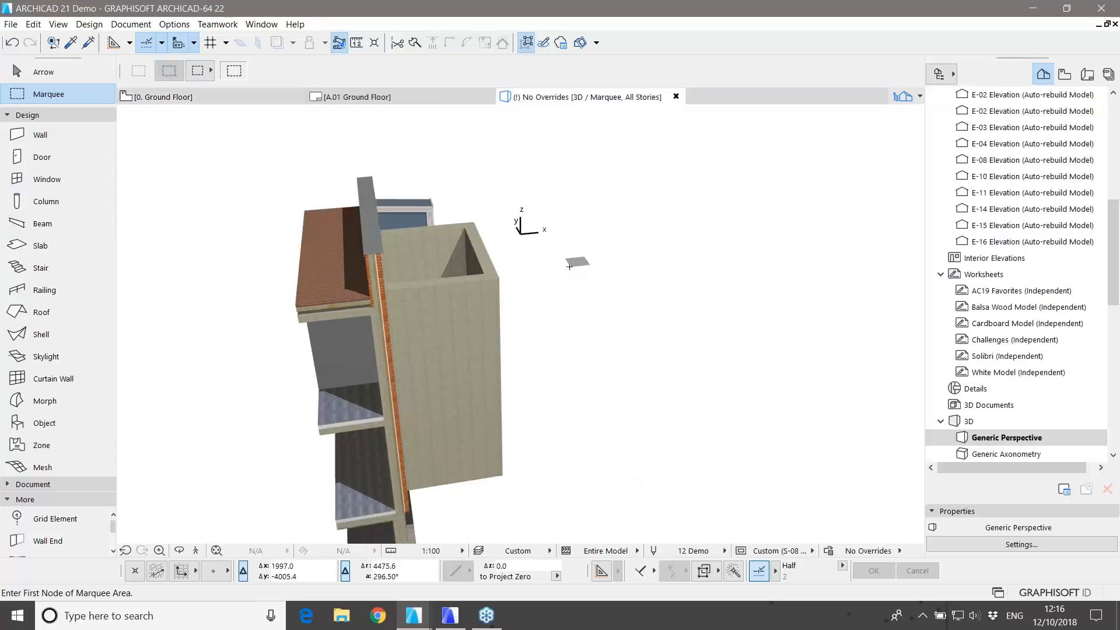
pyautogui.keyDown('shift'); pyautogui.moveTo(640, 400); pyautogui.dragTo(263, 382, button='middle'); pyautogui.keyUp('shift')
pyautogui.scroll(10, 417, 438)
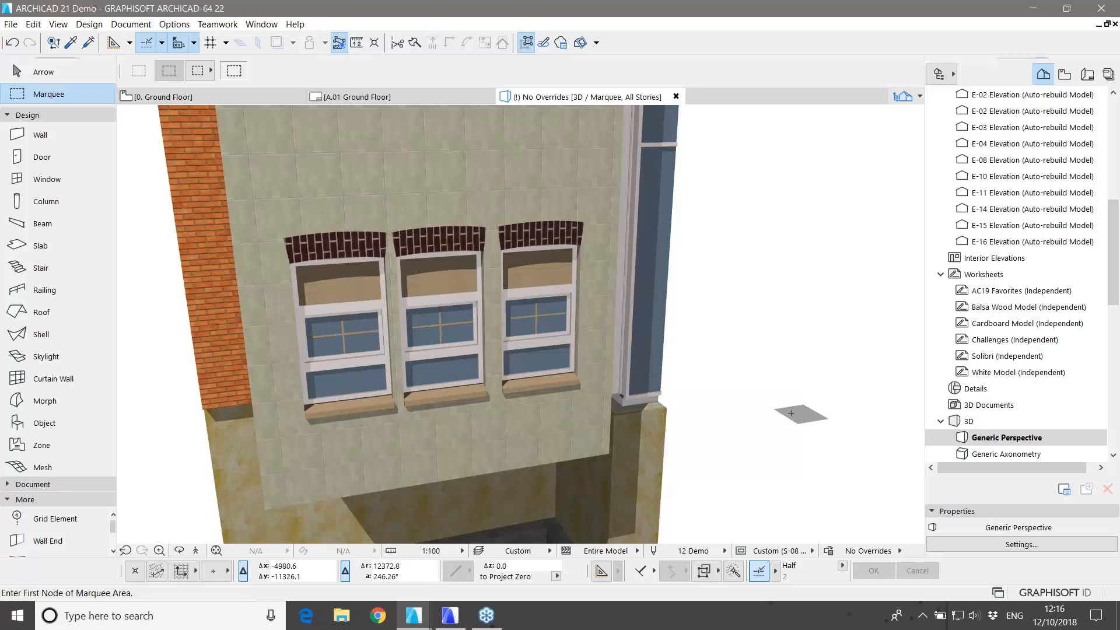
pyautogui.press('Escape')
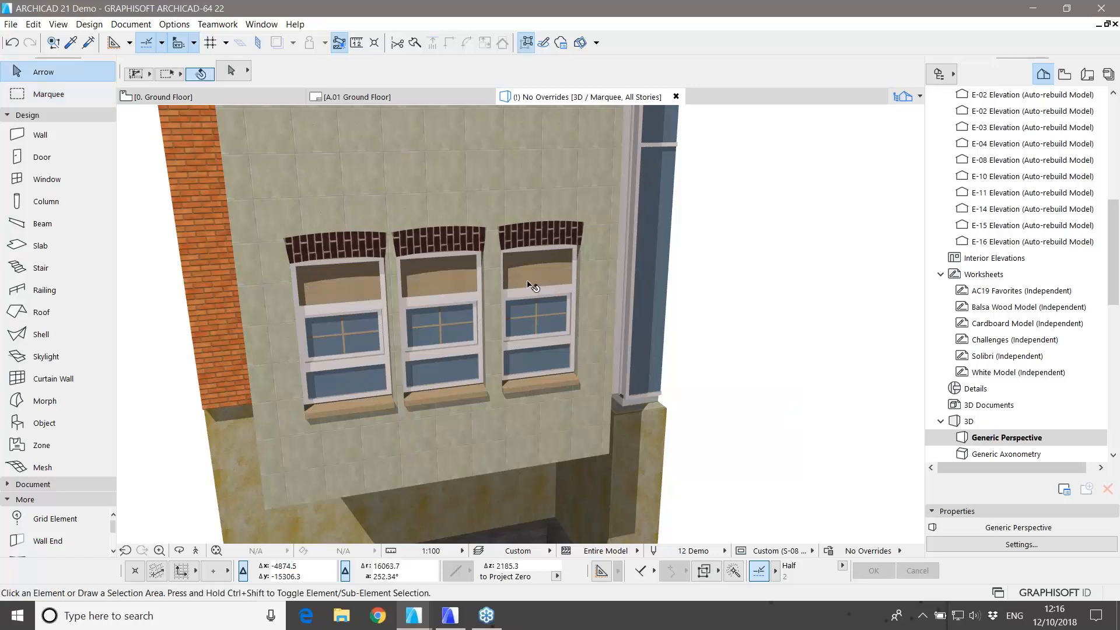
# Step: Stretch the right-hand window to 1994.1 high and 1053.2 wide using its edge handles
pyautogui.click(533, 285)
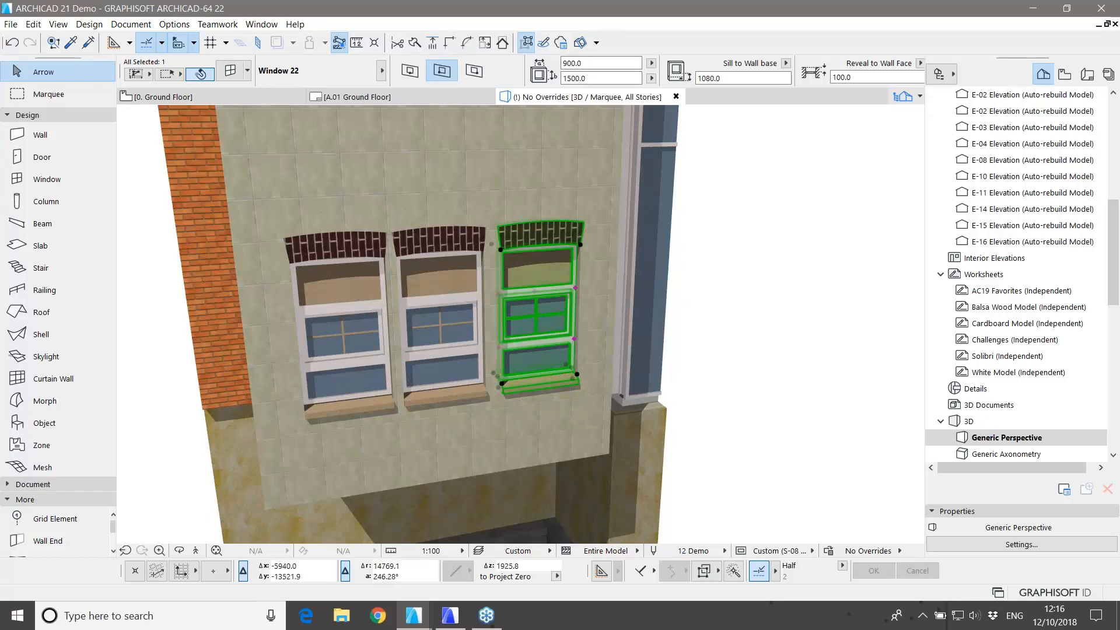
pyautogui.click(580, 245)
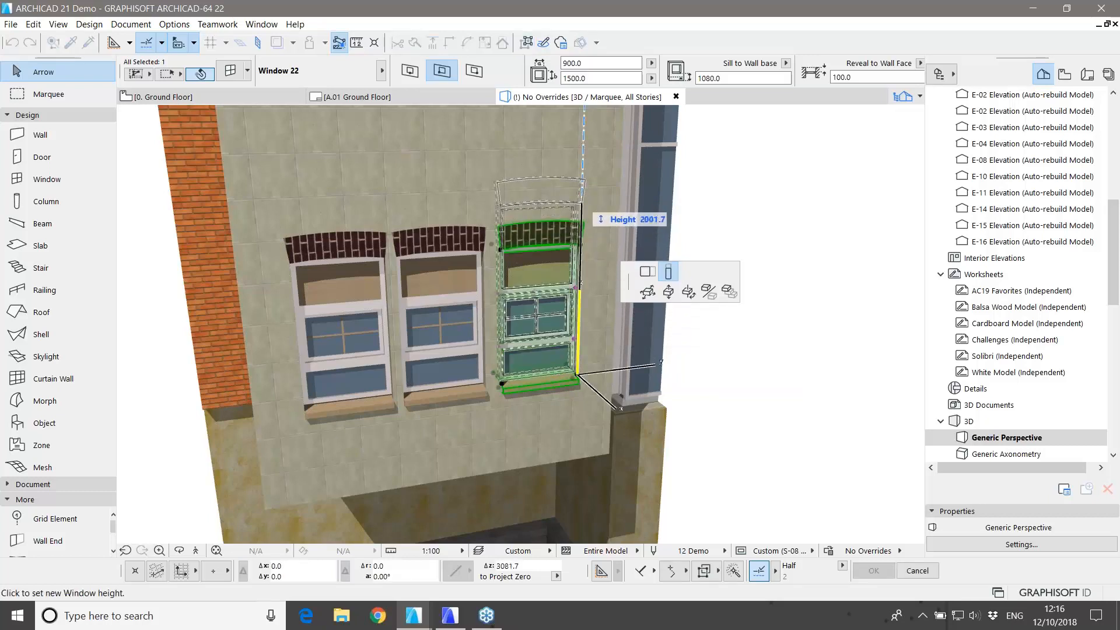
pyautogui.click(581, 196)
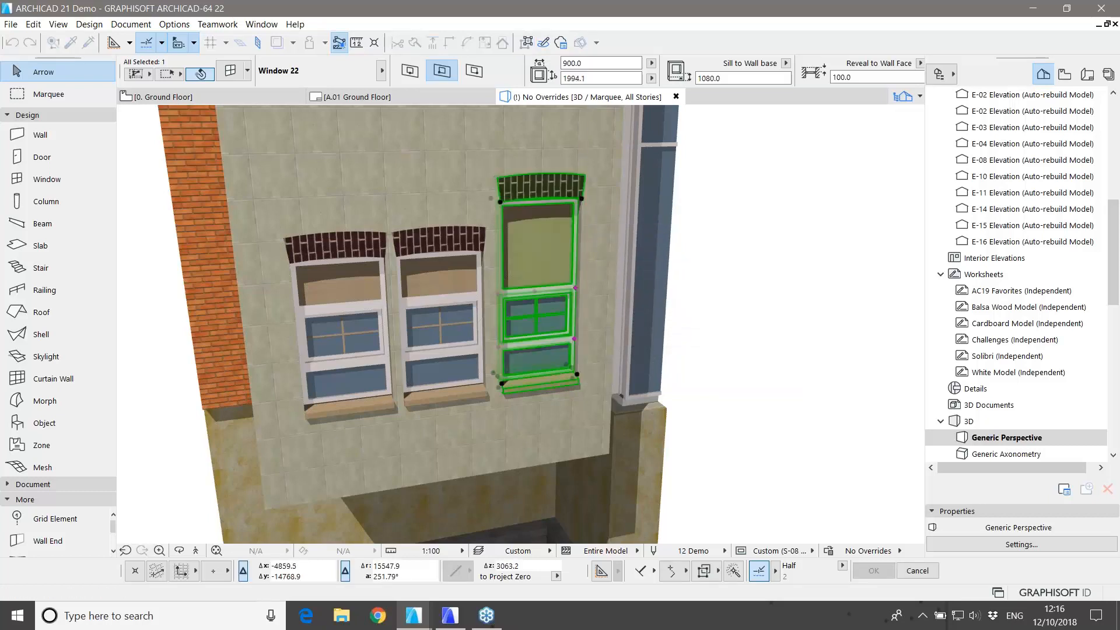
pyautogui.click(582, 198)
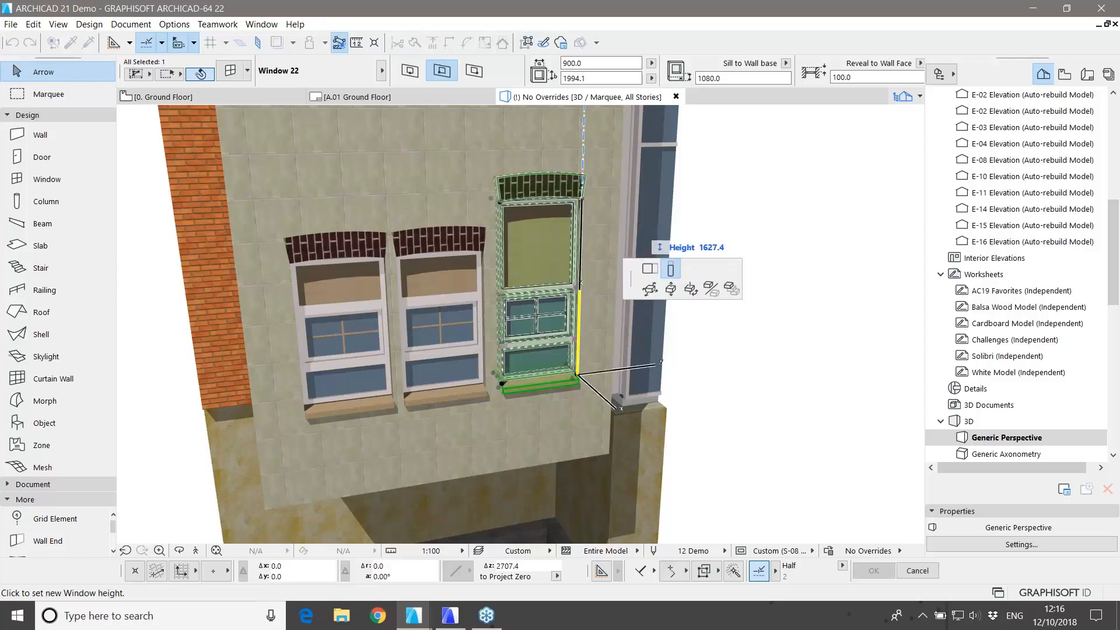
pyautogui.click(650, 268)
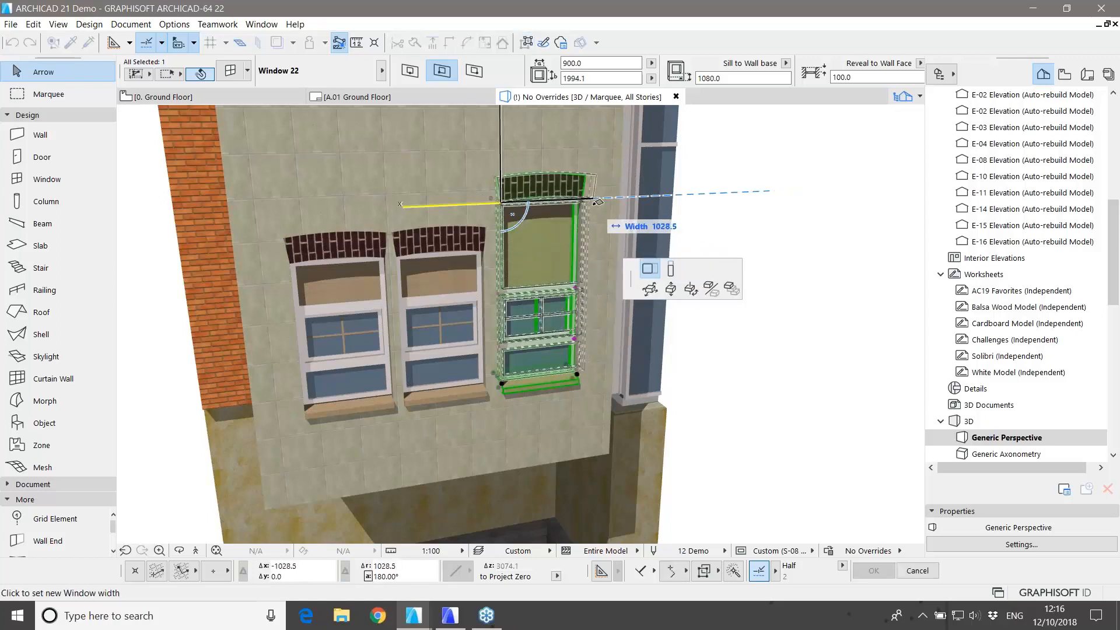
pyautogui.click(601, 201)
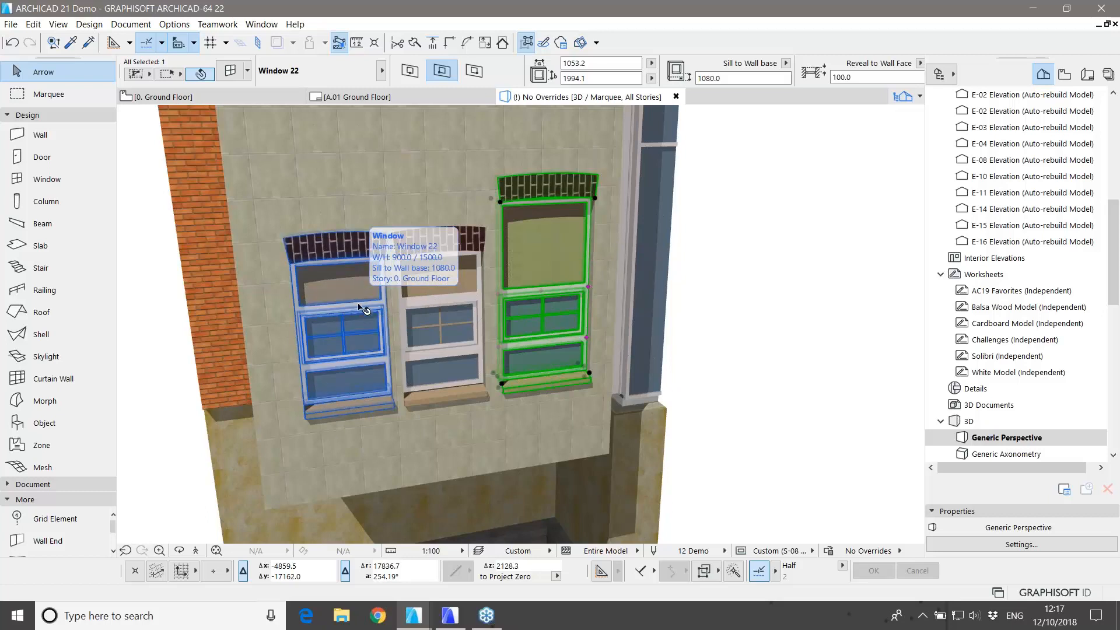
# Step: Save the enlarged window's settings as a new favorite named 'type b'
pyautogui.doubleClick(550, 250)
pyautogui.click(154, 426)
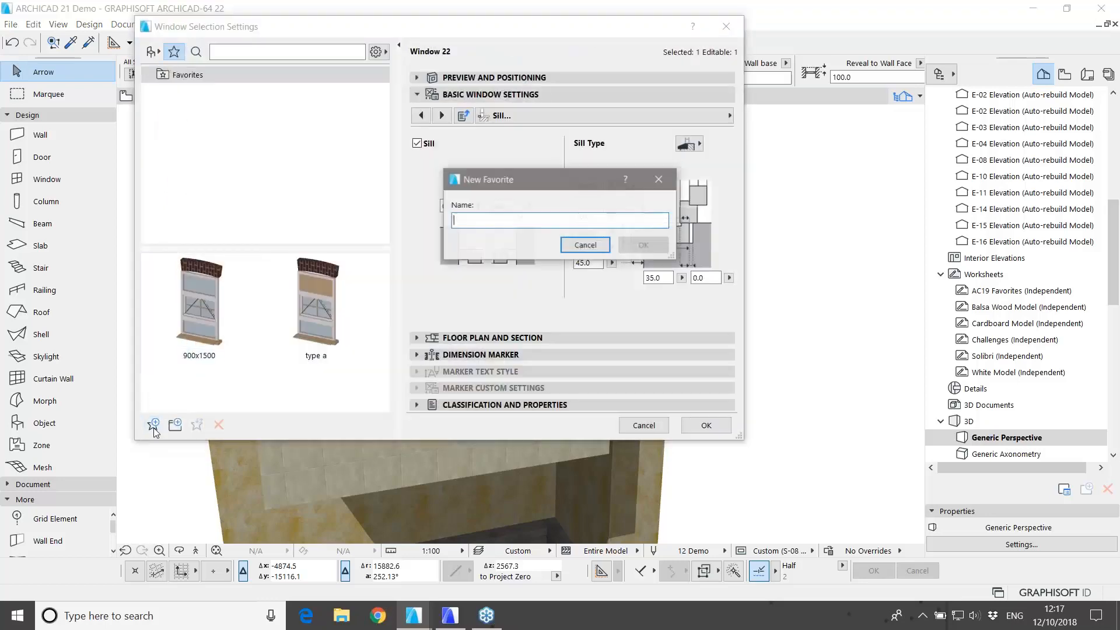
pyautogui.write('type b')
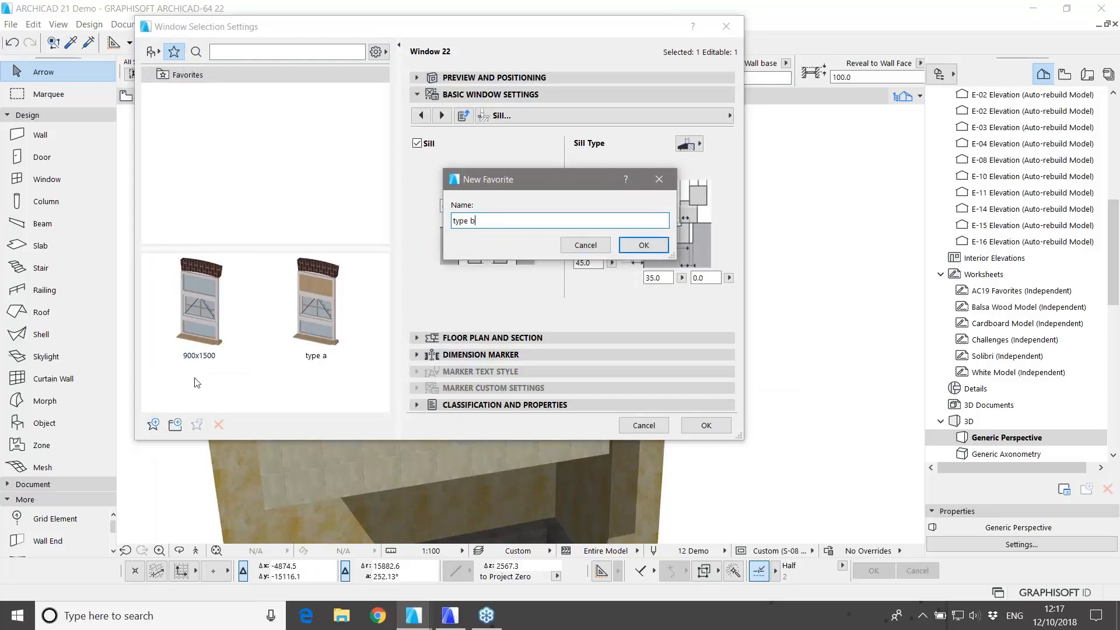
pyautogui.click(644, 245)
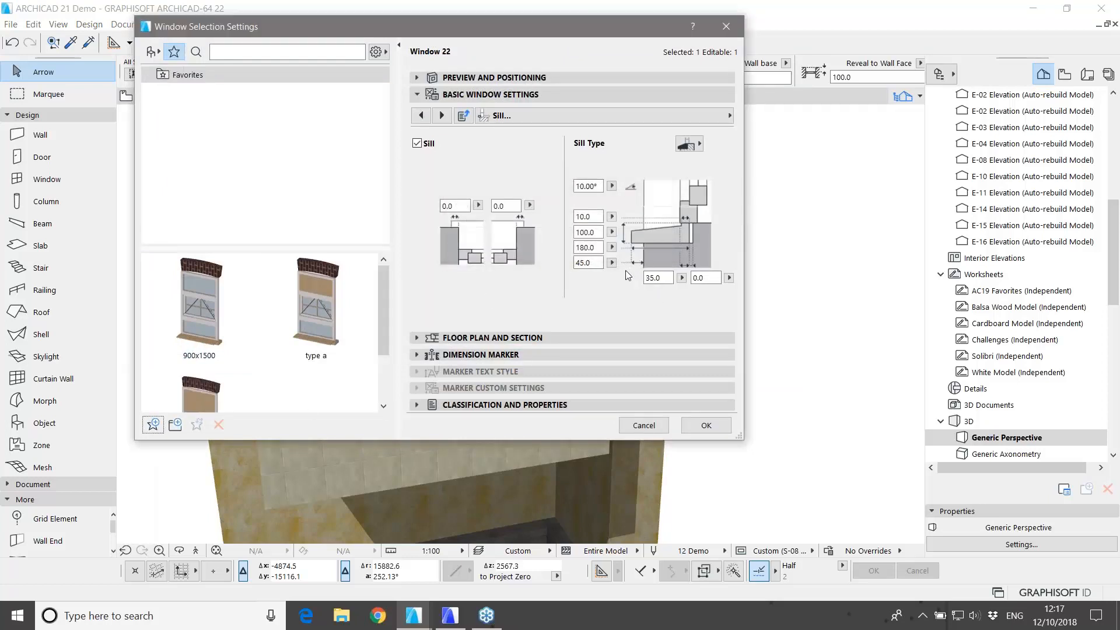
pyautogui.click(706, 425)
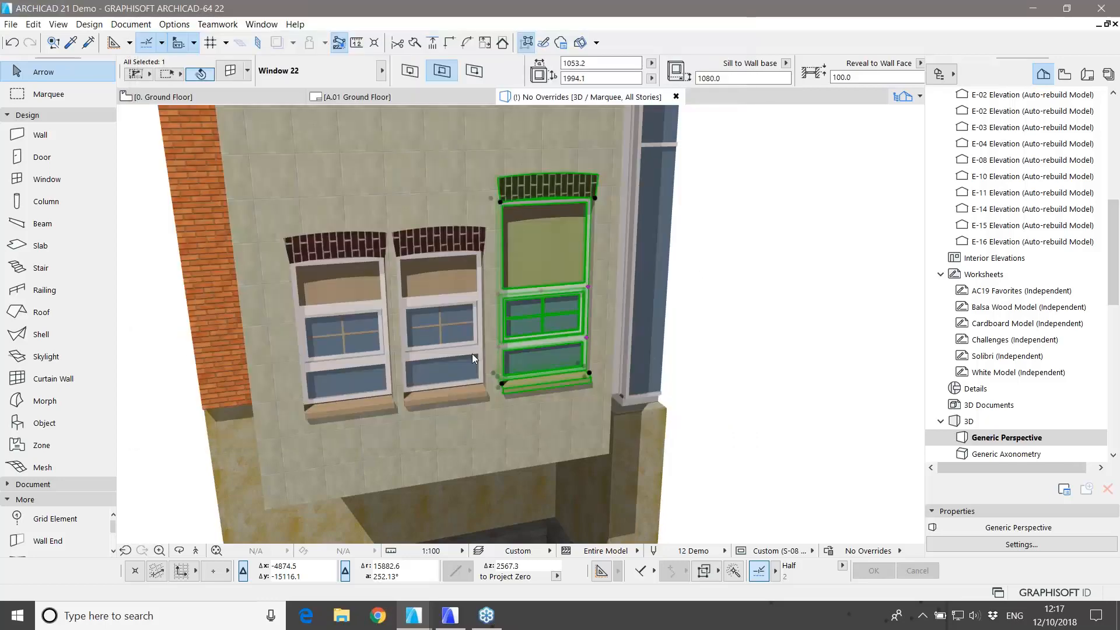
# Step: Select the middle and left windows and bring up the window favorites list
pyautogui.click(434, 285)
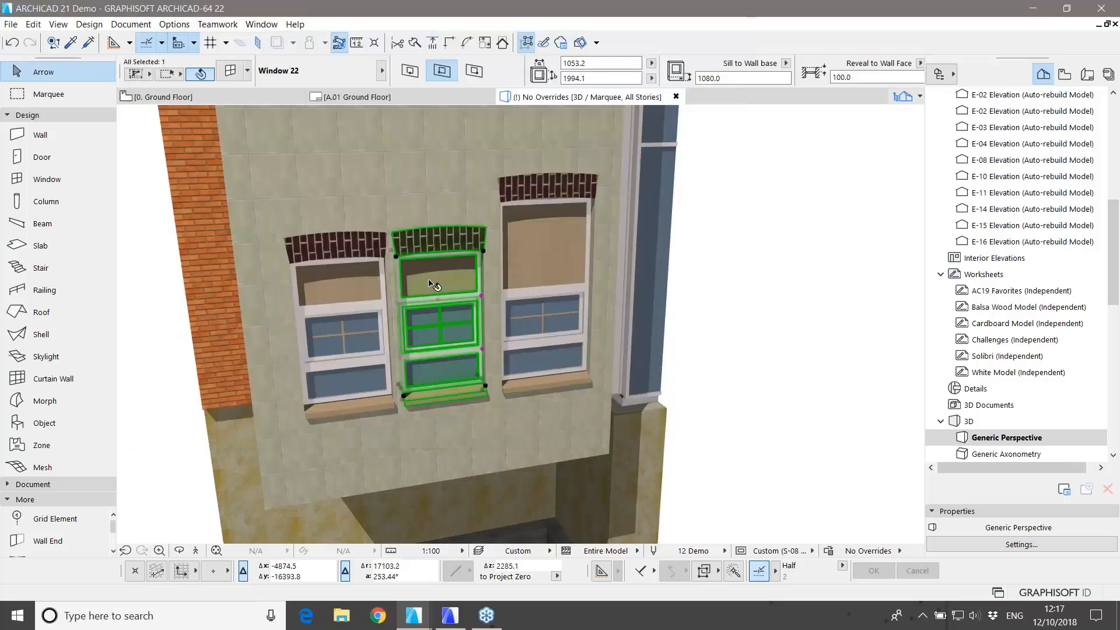
pyautogui.keyDown('shift'); pyautogui.click(357, 279); pyautogui.keyUp('shift')
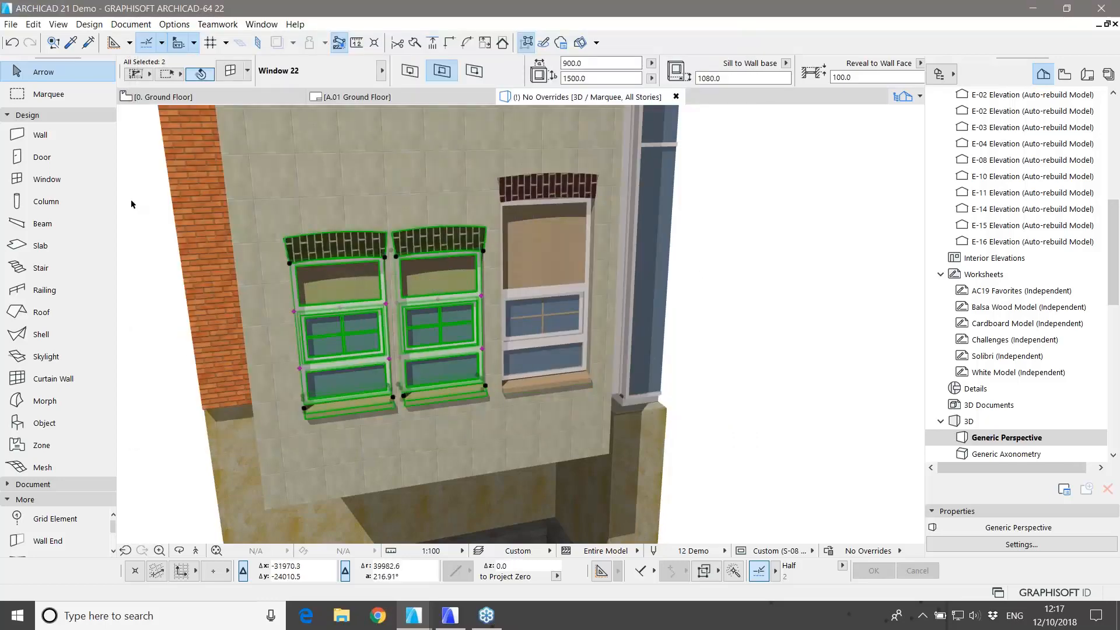
pyautogui.click(108, 180)
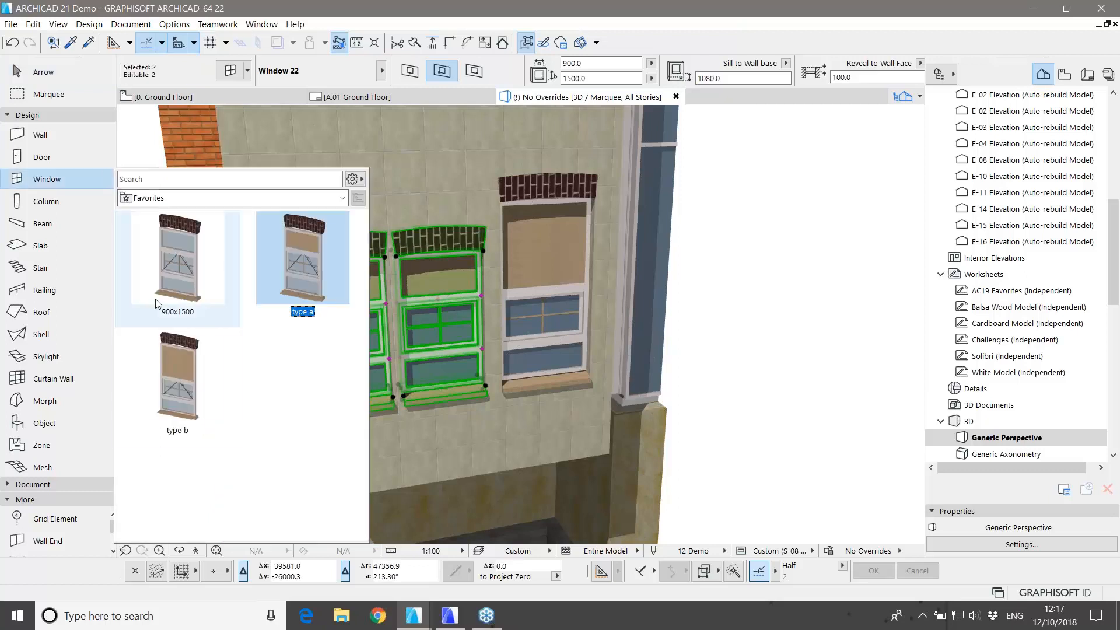
pyautogui.doubleClick(173, 361)
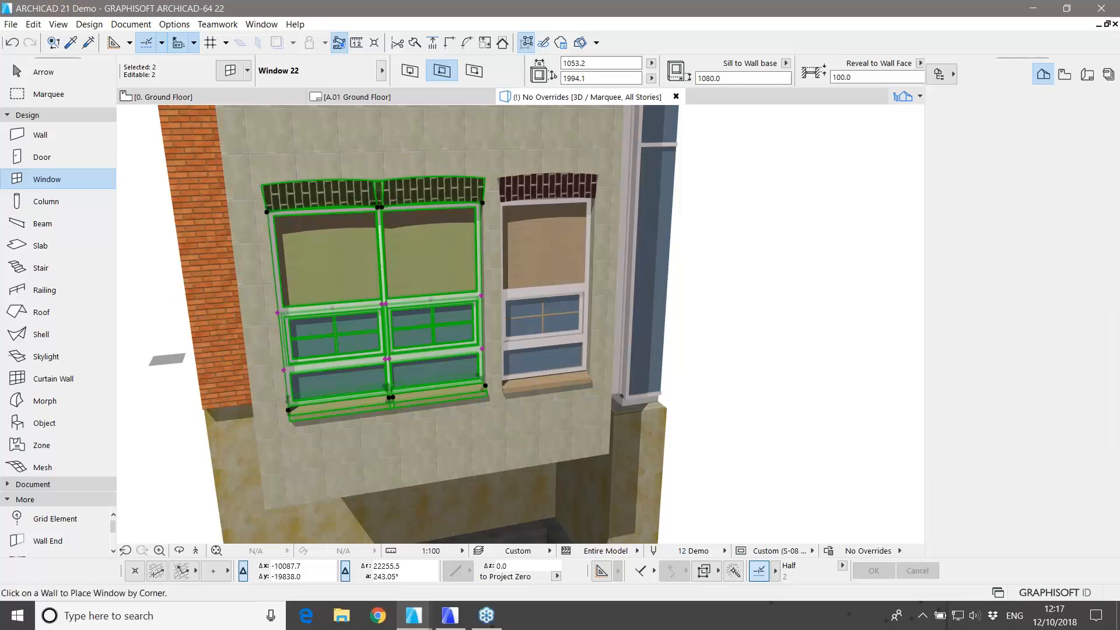
pyautogui.hotkey('ctrl', 'z')
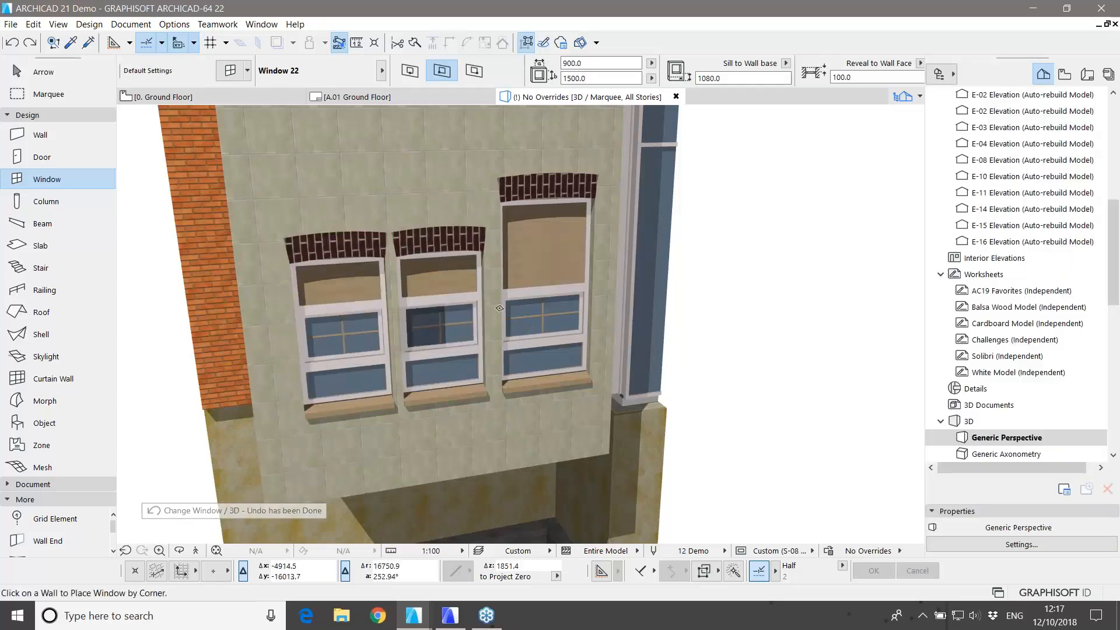
pyautogui.press('Escape')
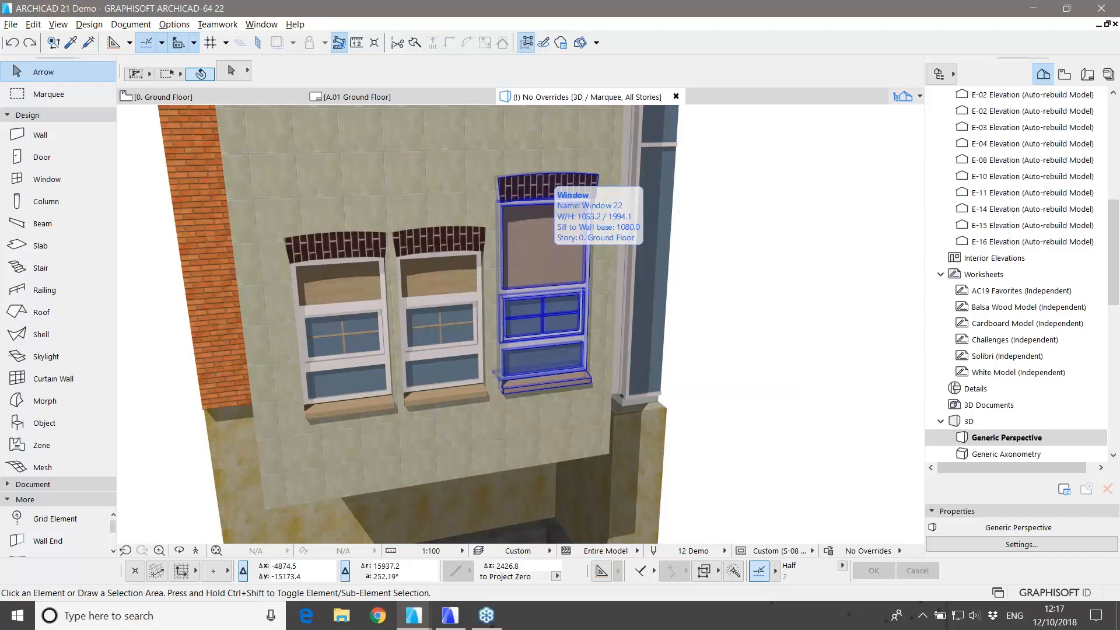
pyautogui.click(546, 179)
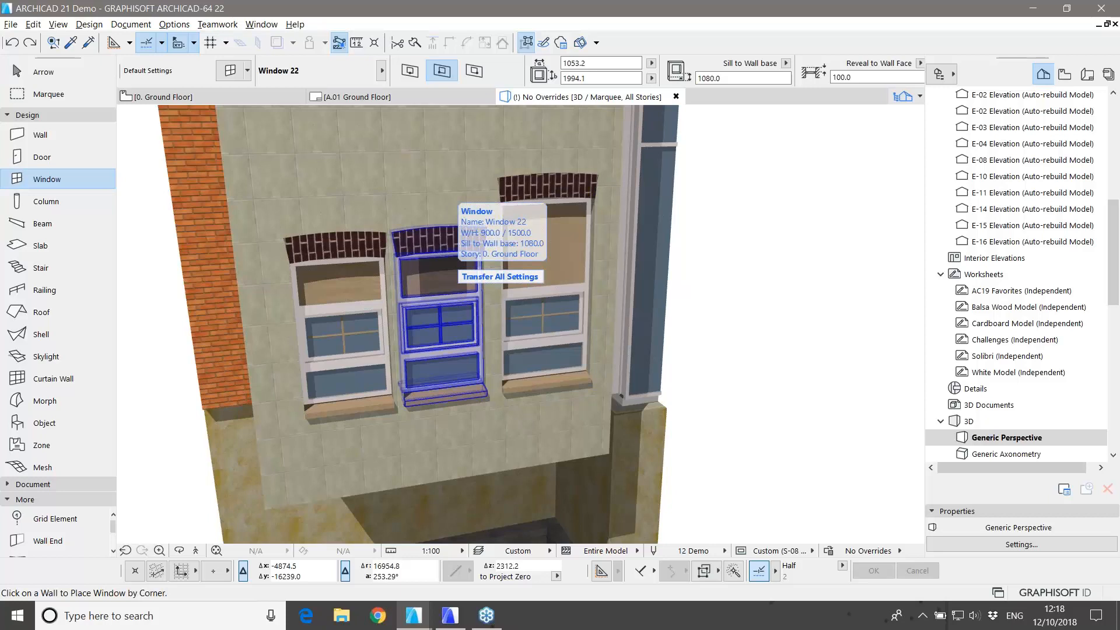
pyautogui.keyDown('ctrl'); pyautogui.keyDown('alt'); pyautogui.click(442, 252); pyautogui.keyUp('alt'); pyautogui.keyUp('ctrl')
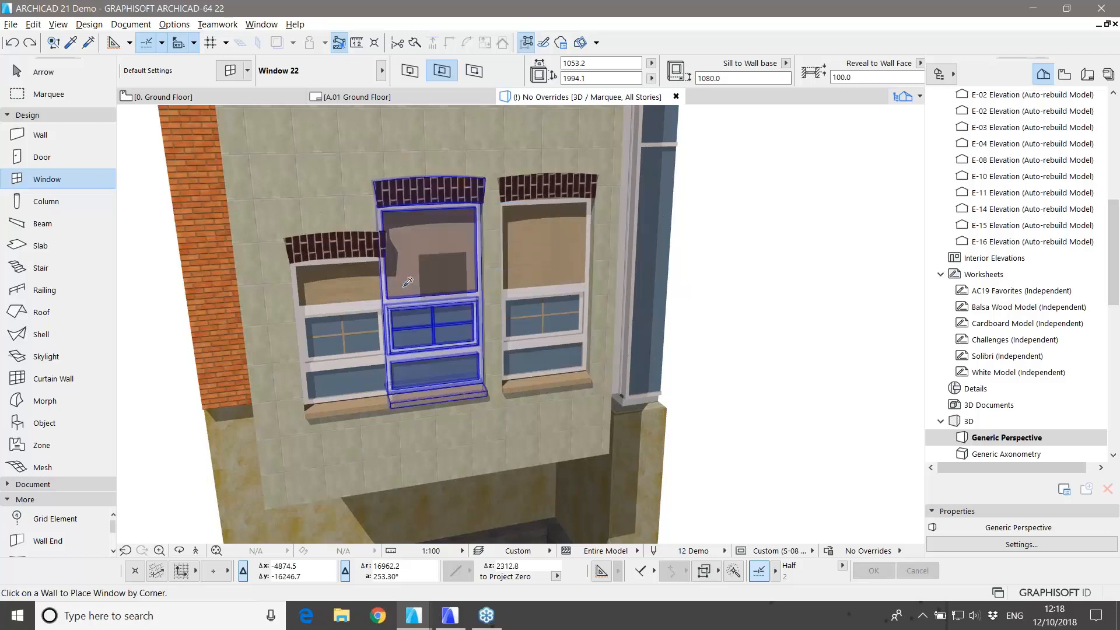
pyautogui.keyDown('ctrl'); pyautogui.keyDown('alt'); pyautogui.click(353, 278); pyautogui.keyUp('alt'); pyautogui.keyUp('ctrl')
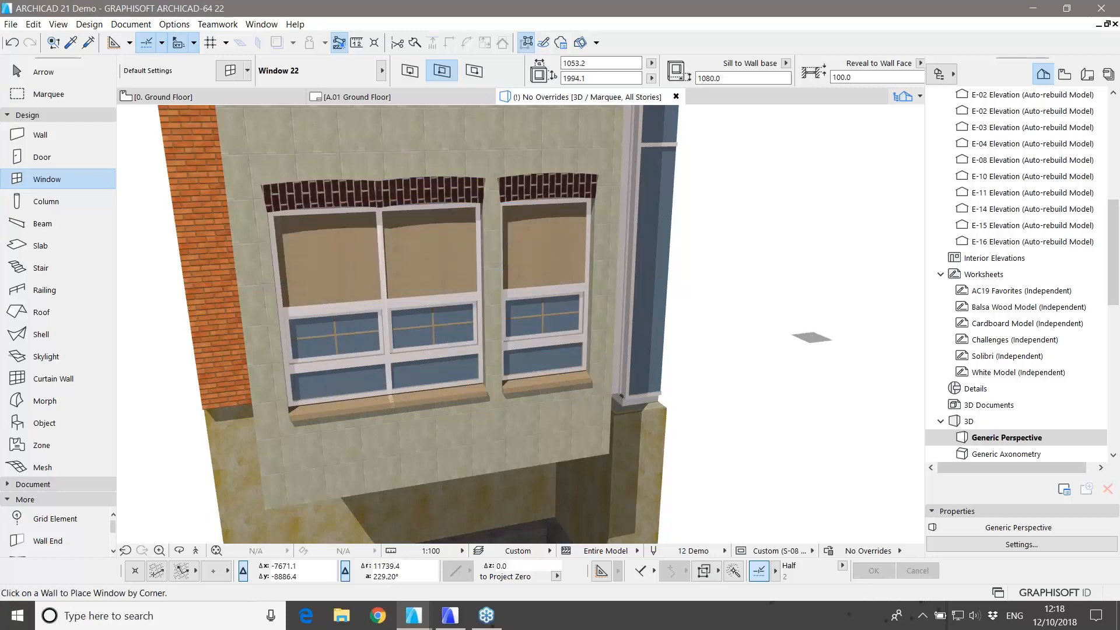
pyautogui.hotkey('ctrl', 'z')
pyautogui.hotkey('ctrl', 'z')
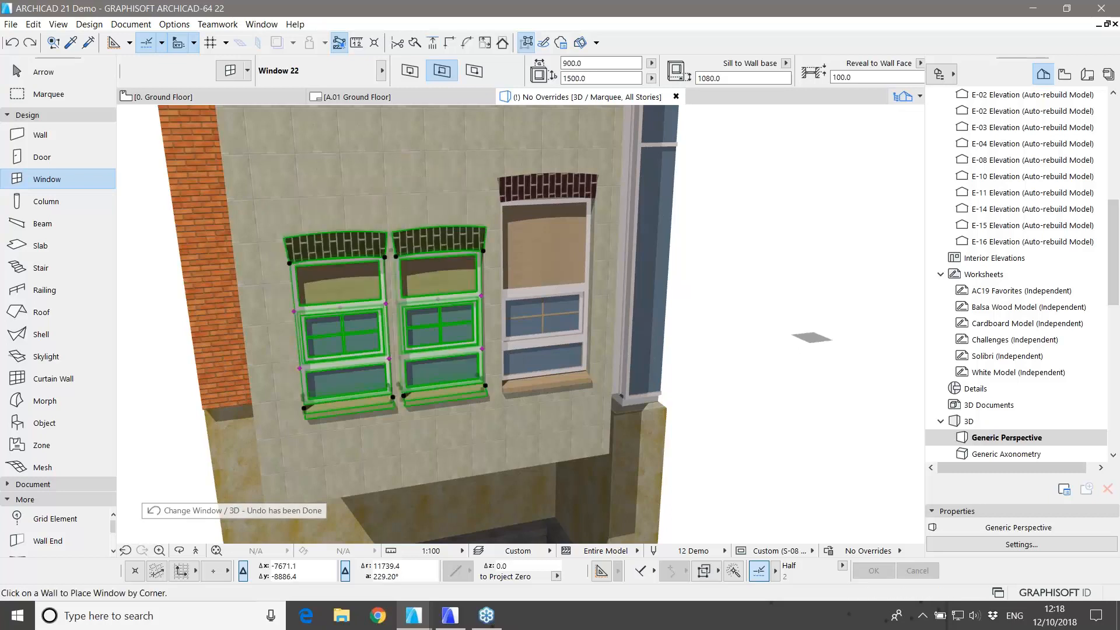
pyautogui.press('Escape')
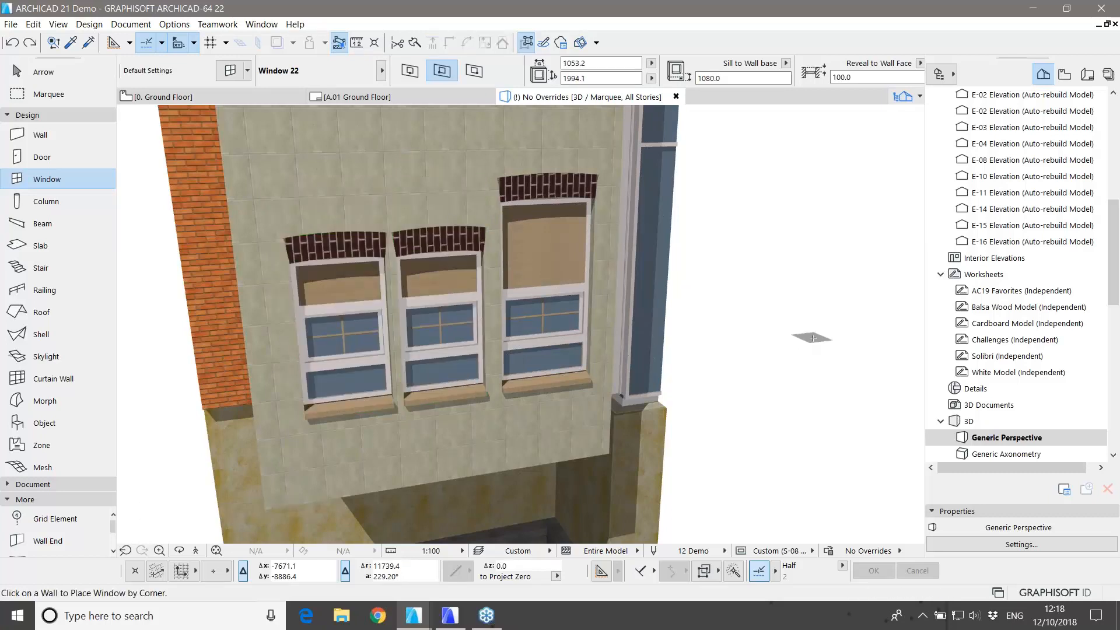
pyautogui.scroll(2, 342, 371)
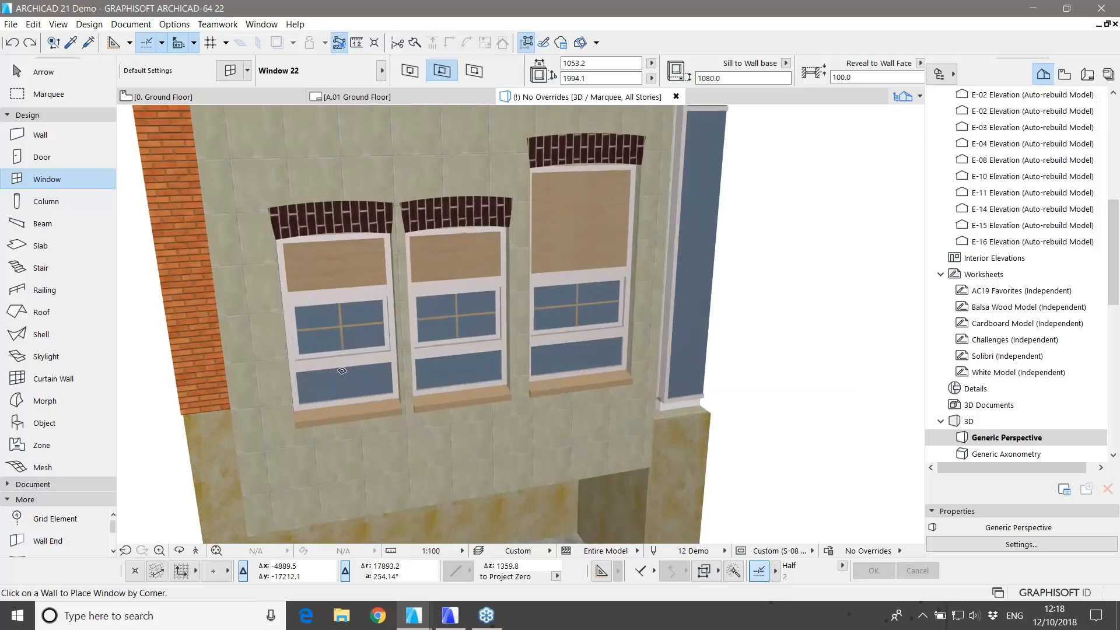
# Step: Zoom in on the facade and select the left 900 × 1500 window
pyautogui.scroll(1, 343, 371)
pyautogui.press('Escape')
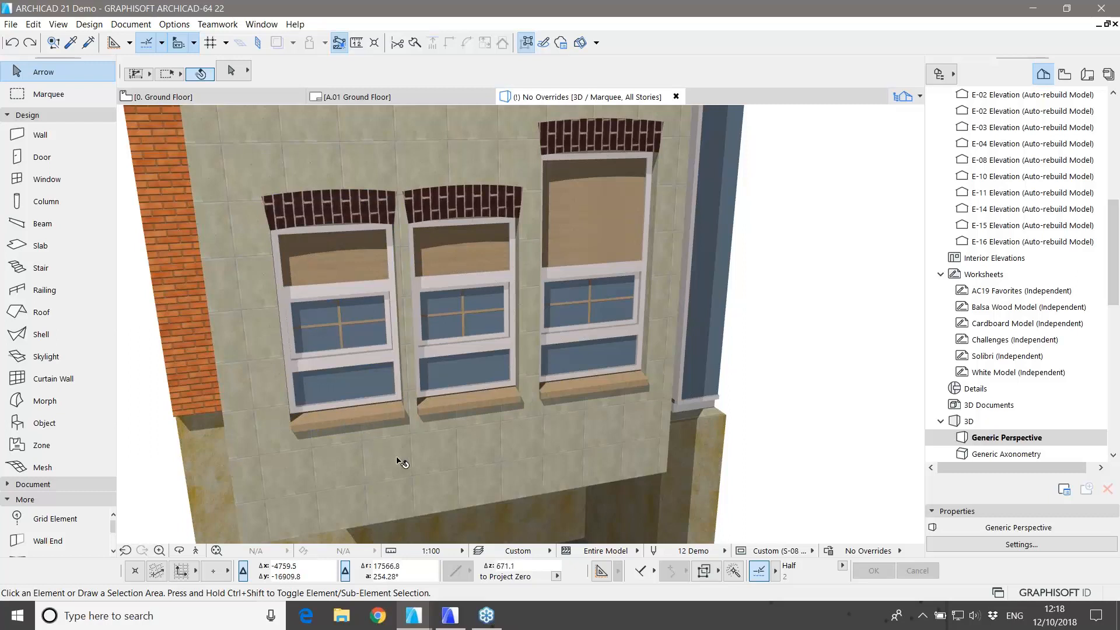
pyautogui.click(371, 414)
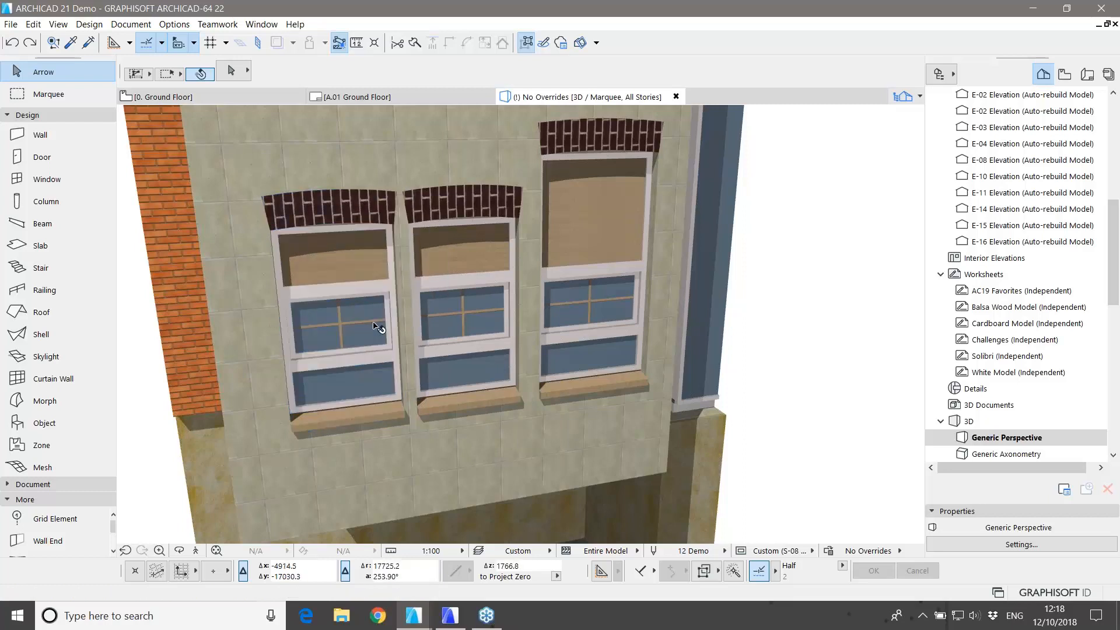
pyautogui.click(336, 271)
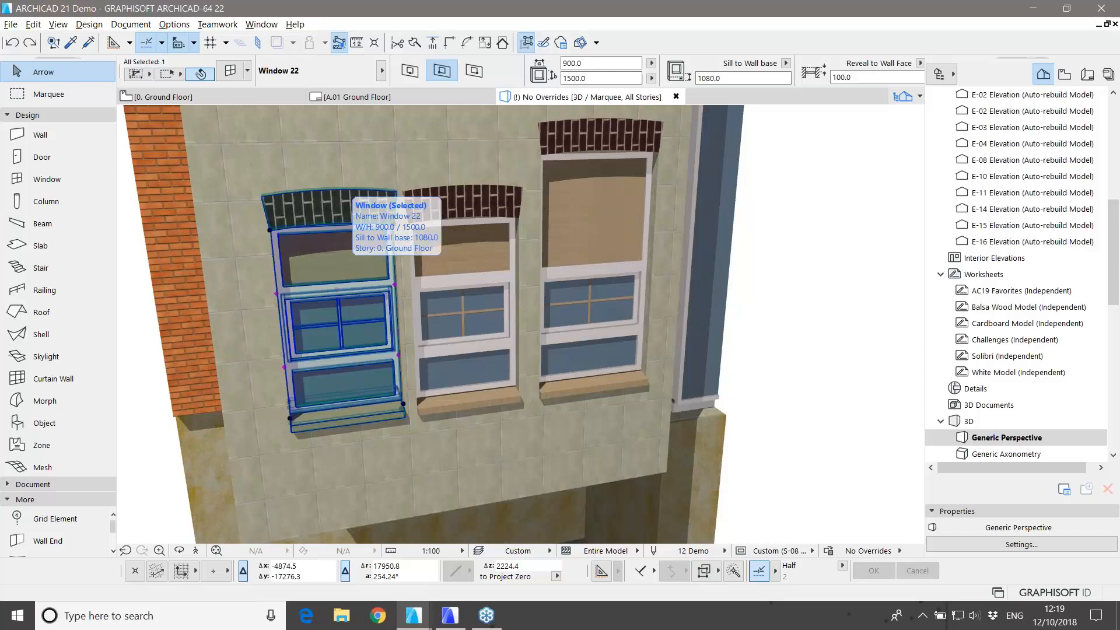
# Step: Replace the left window with Triple Window with Side Transoms 22 from the library
pyautogui.press('w')
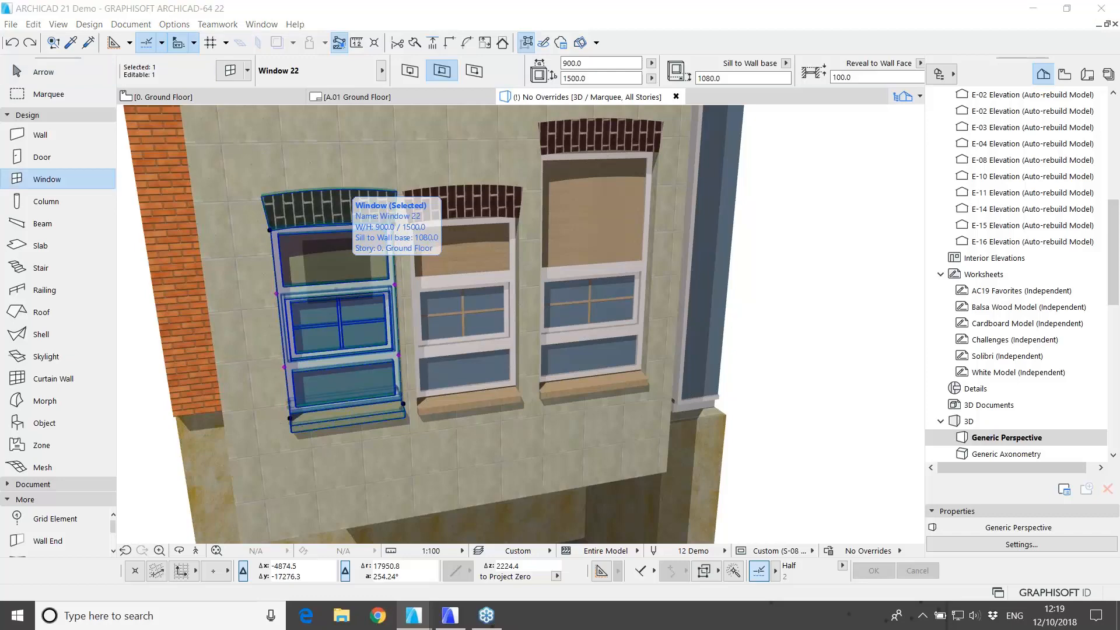
pyautogui.hotkey('ctrl', 't')
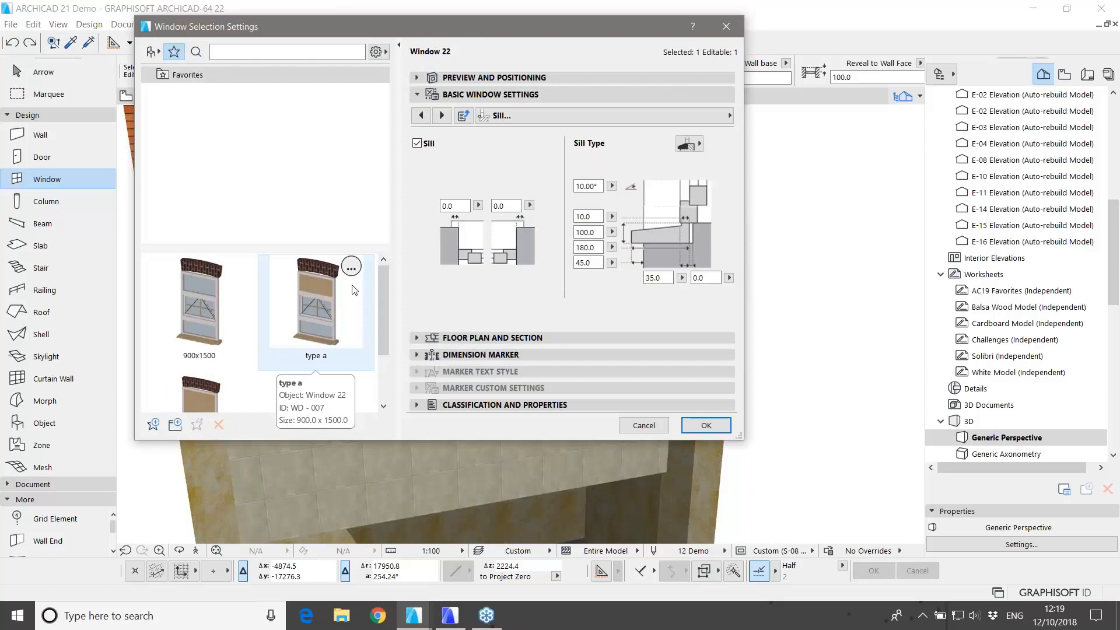
pyautogui.click(153, 51)
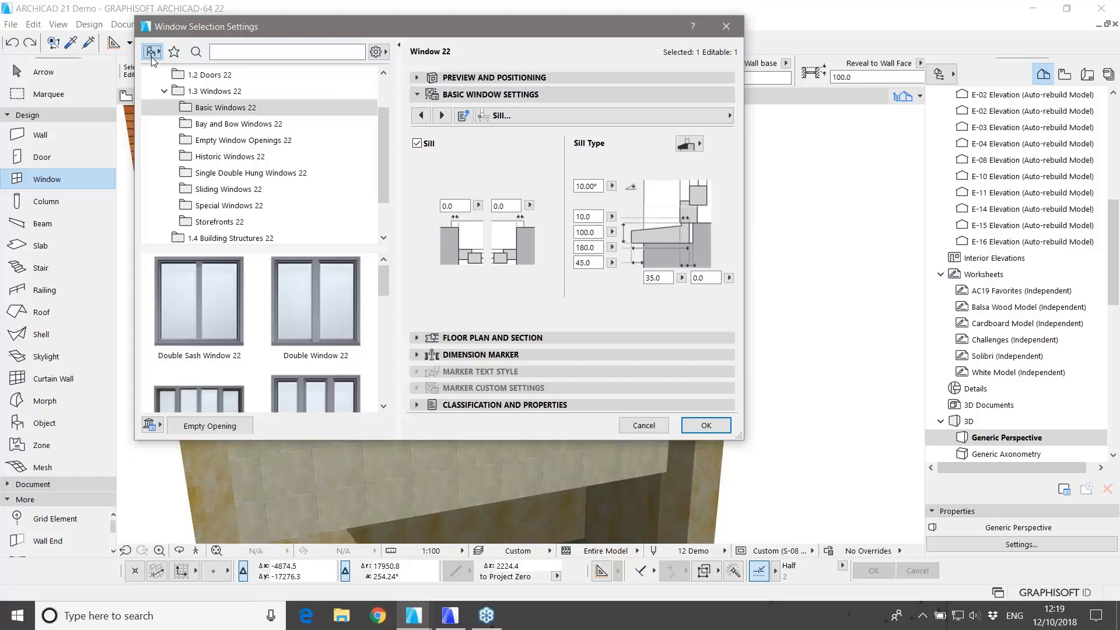
pyautogui.scroll(-4, 328, 305)
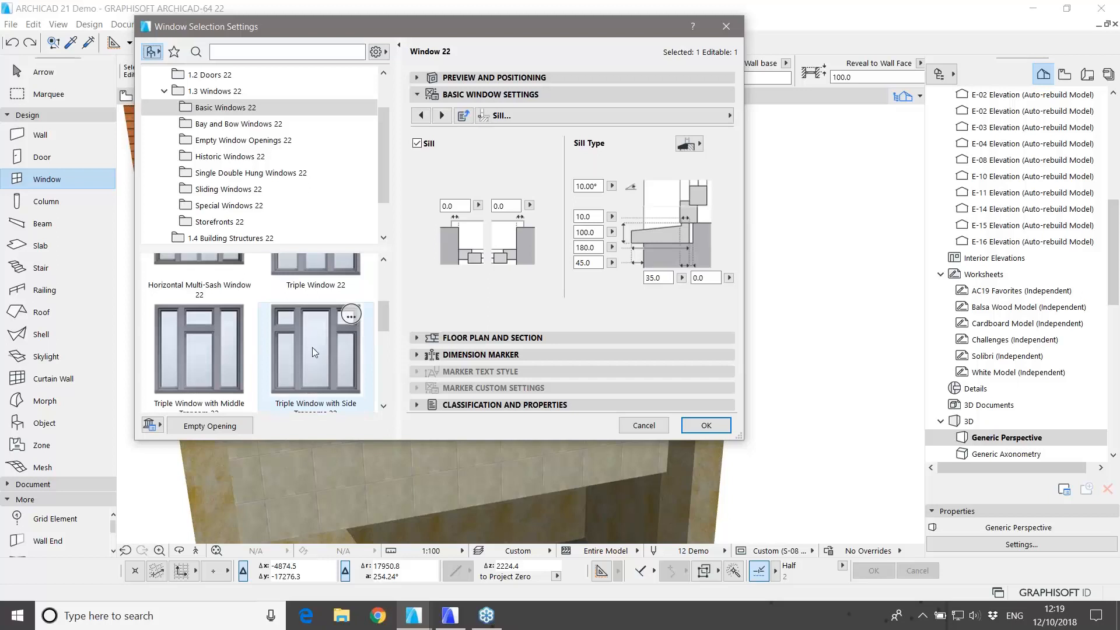
pyautogui.scroll(-1, 318, 330)
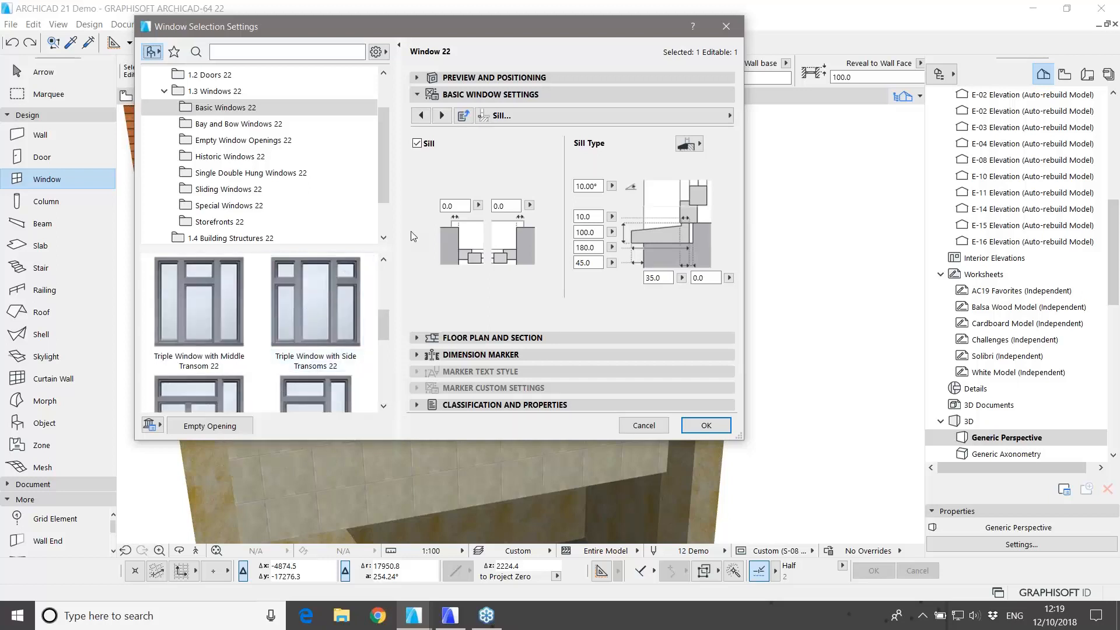
pyautogui.click(561, 82)
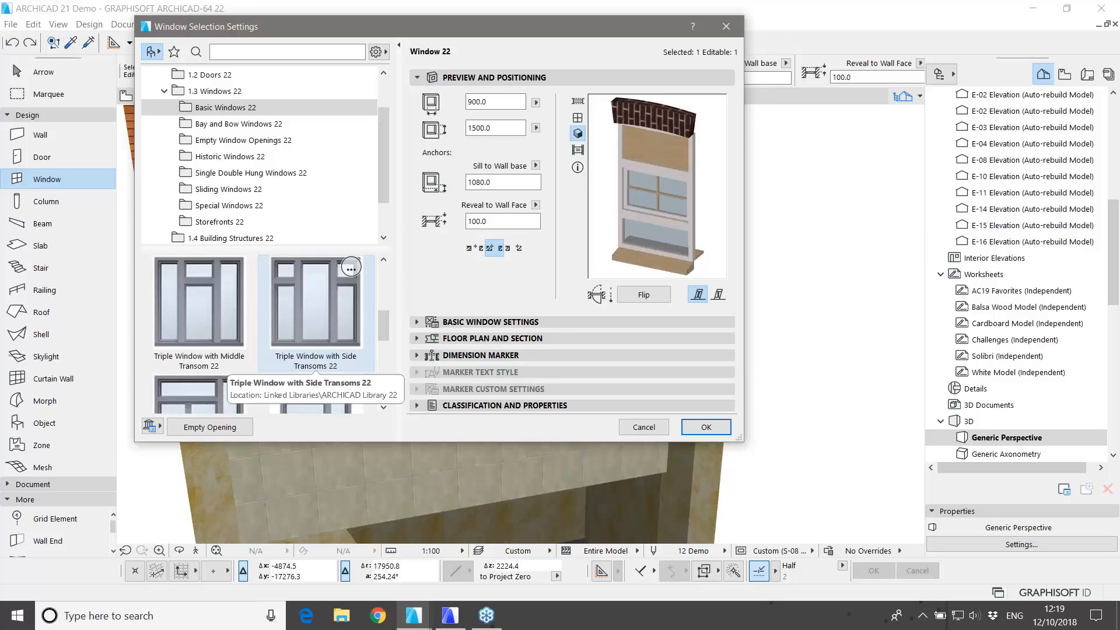
pyautogui.click(316, 309)
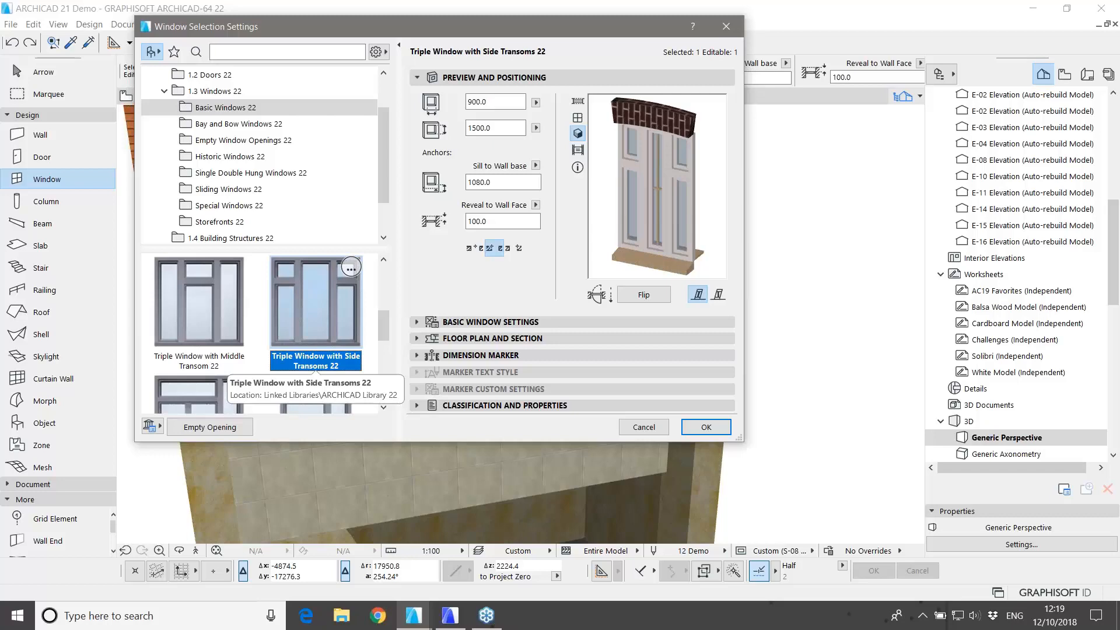
pyautogui.click(706, 427)
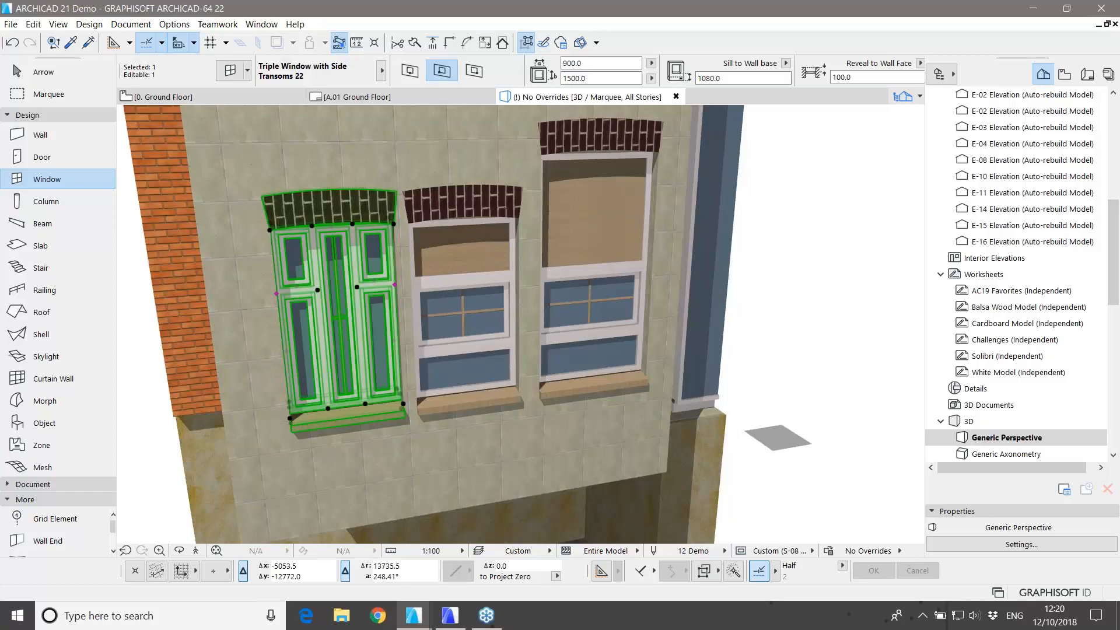
# Step: Deselect the window and return to the 0. Ground Floor plan
pyautogui.press('Escape')
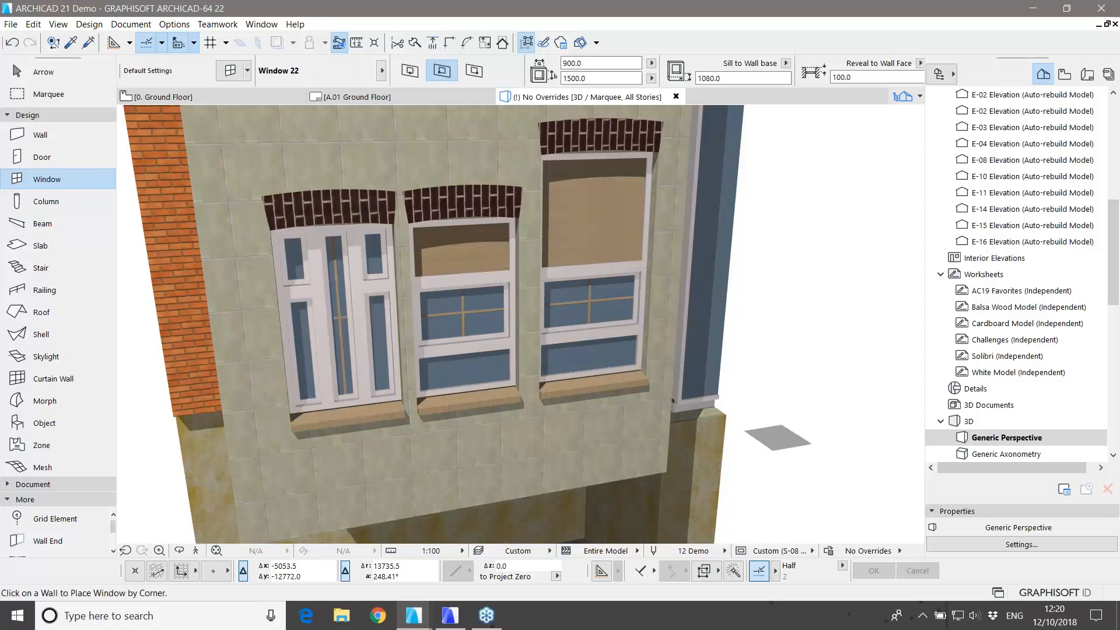
pyautogui.press('Escape')
pyautogui.press('F2')
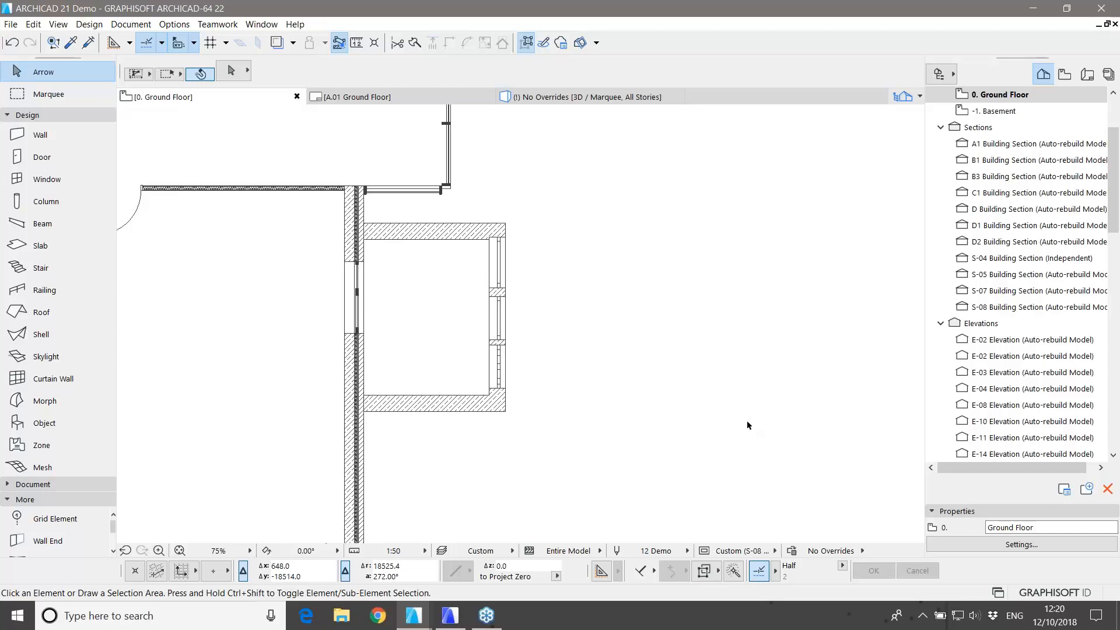
# Step: Create a Magic Wand slab filling the small room's interior inside its three walls
pyautogui.click(54, 244)
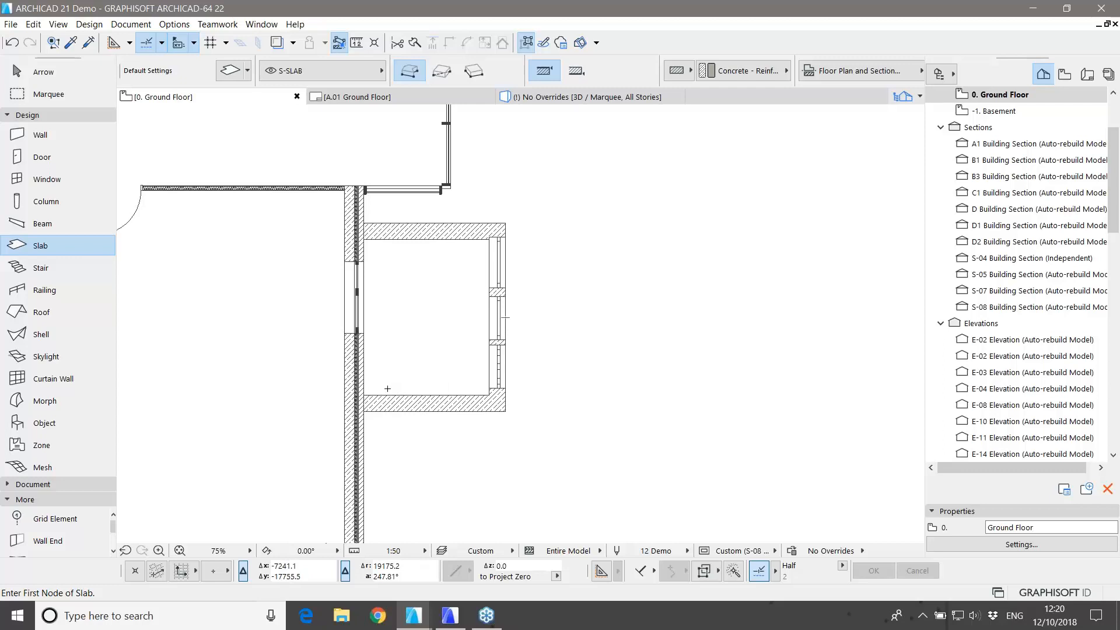
pyautogui.press('space')
pyautogui.click(414, 334)
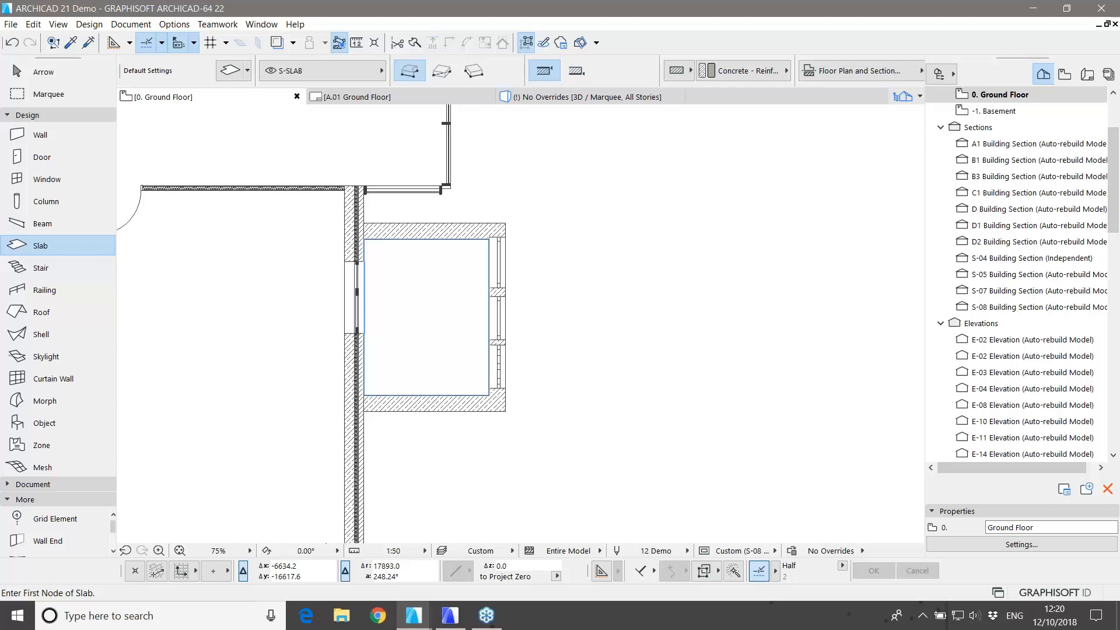
pyautogui.click(417, 326)
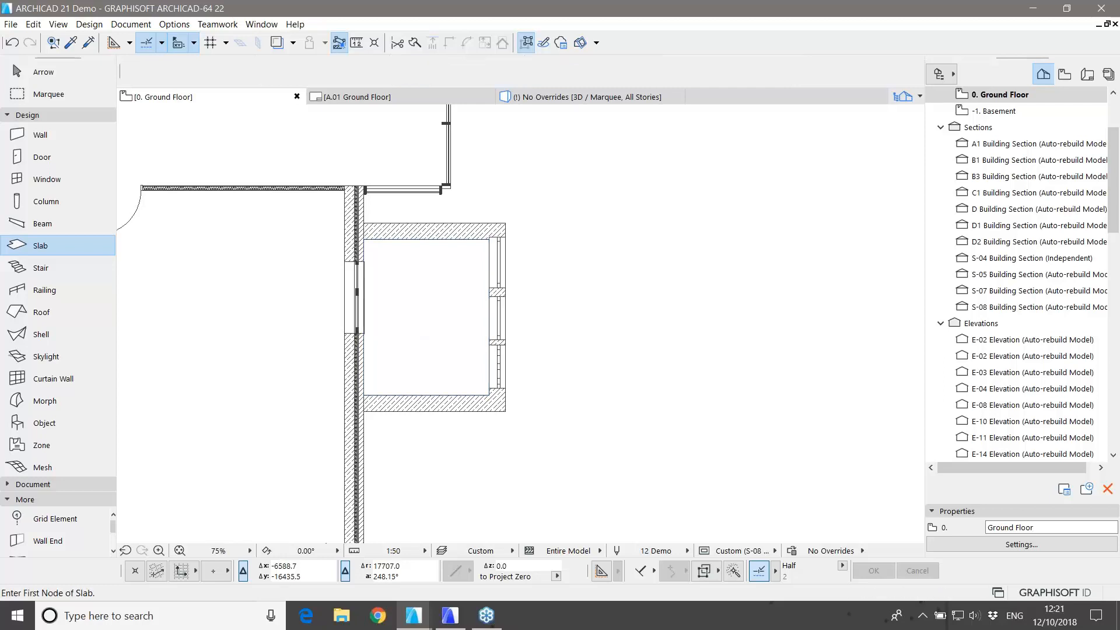
pyautogui.press('Escape')
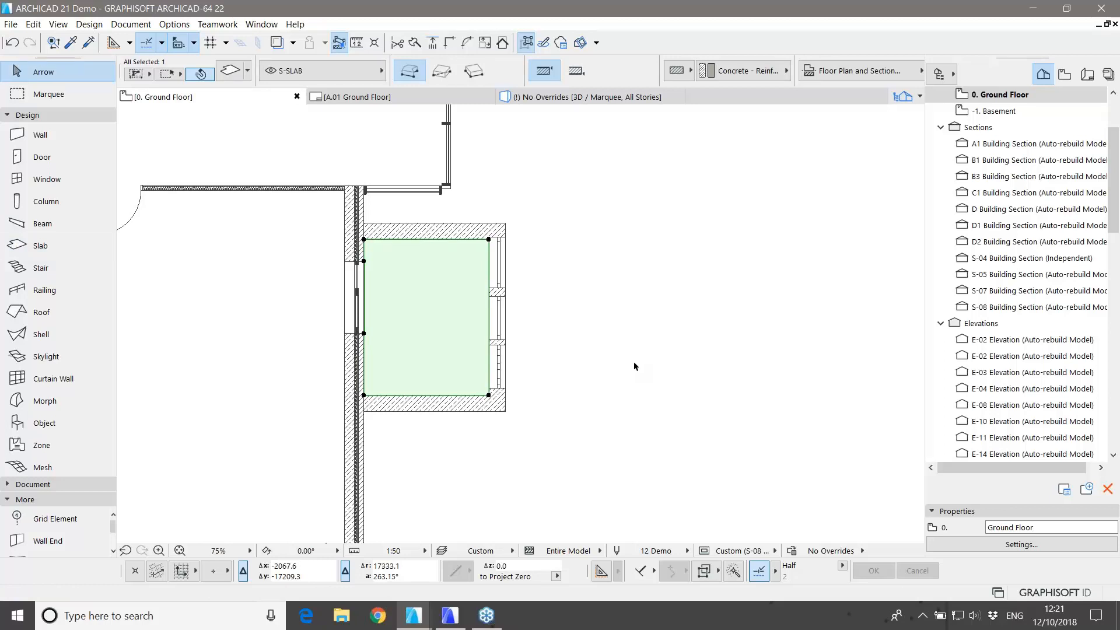
pyautogui.press('Escape')
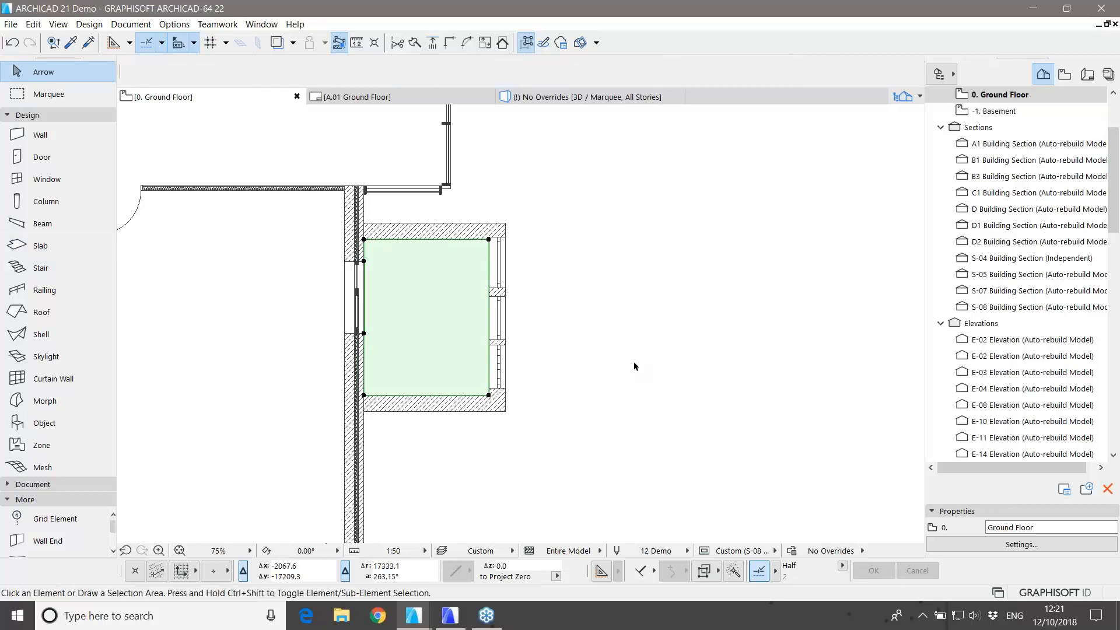
pyautogui.scroll(-2, 634, 361)
# Step: Draw a closed zigzag wall enclosure to the right of the room, ending at its start node
pyautogui.moveTo(716, 395); pyautogui.dragTo(426, 331, button='middle')
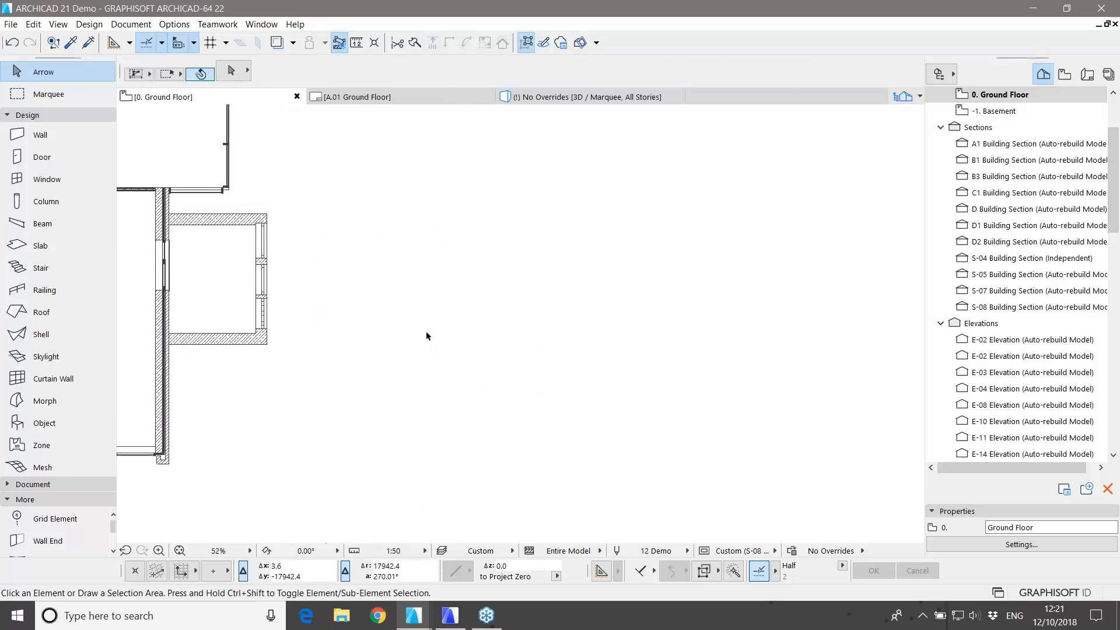
pyautogui.click(68, 135)
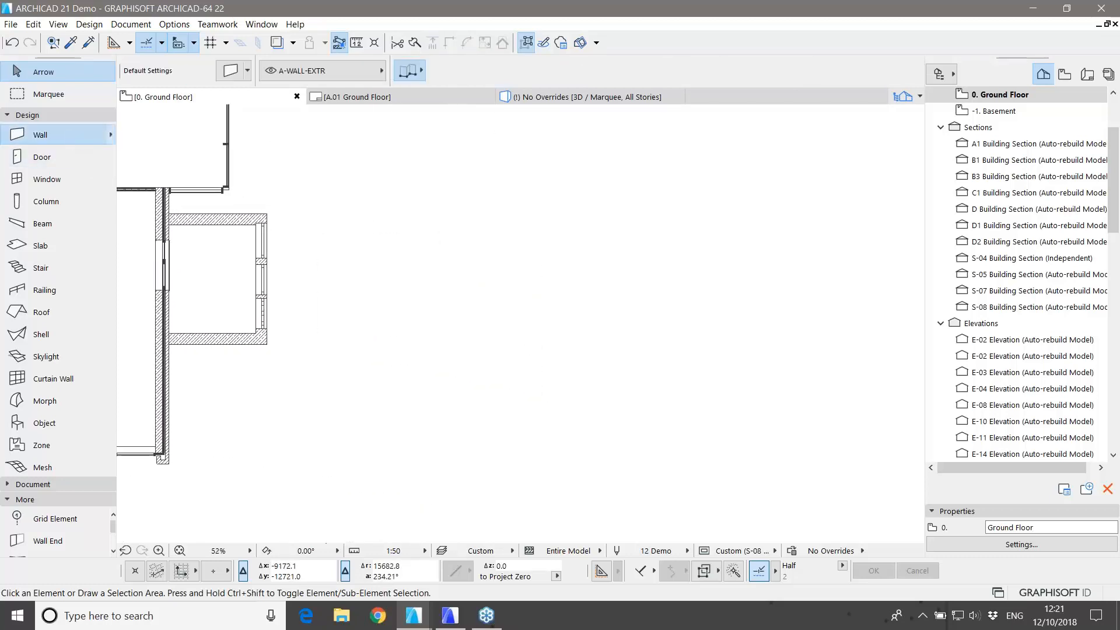
pyautogui.click(404, 349)
pyautogui.click(422, 280)
pyautogui.click(532, 320)
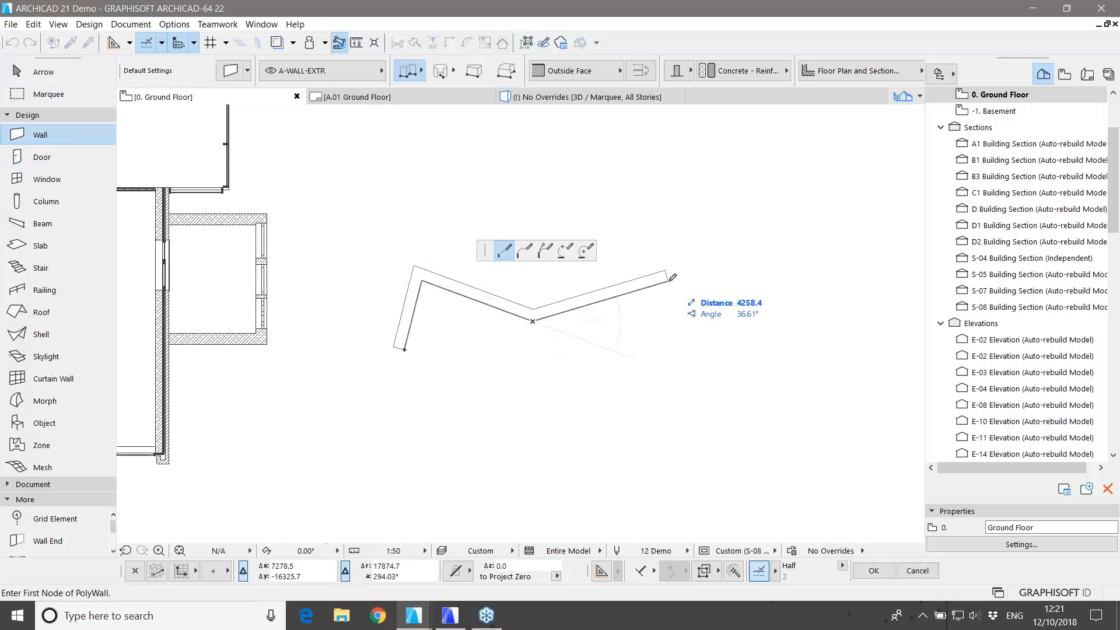
pyautogui.click(669, 282)
pyautogui.click(797, 309)
pyautogui.click(774, 415)
pyautogui.click(613, 469)
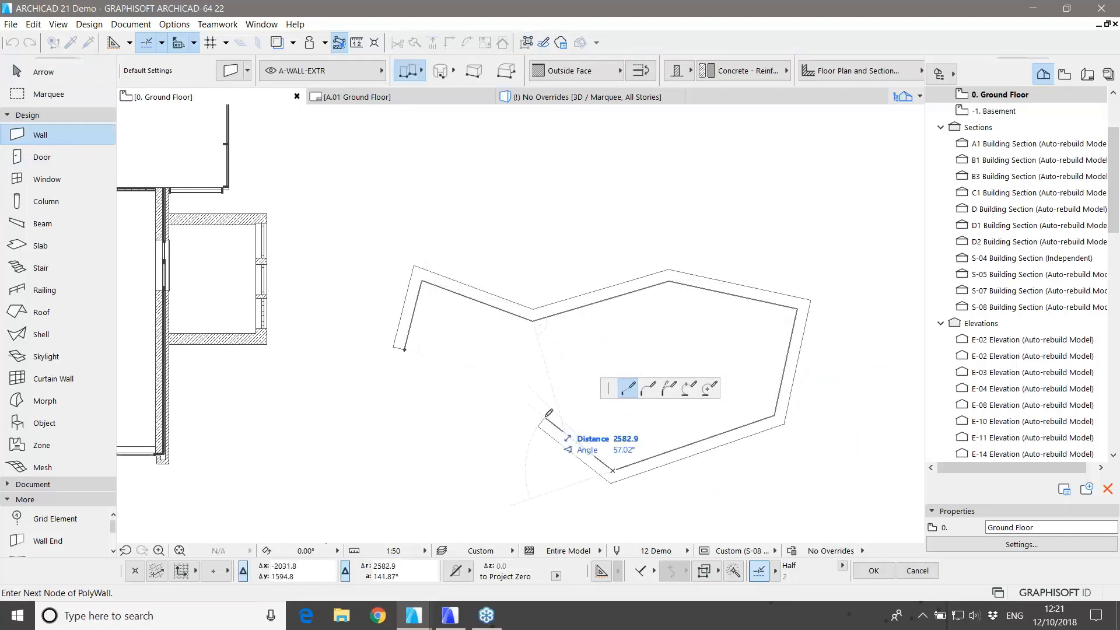
pyautogui.click(543, 418)
pyautogui.click(400, 430)
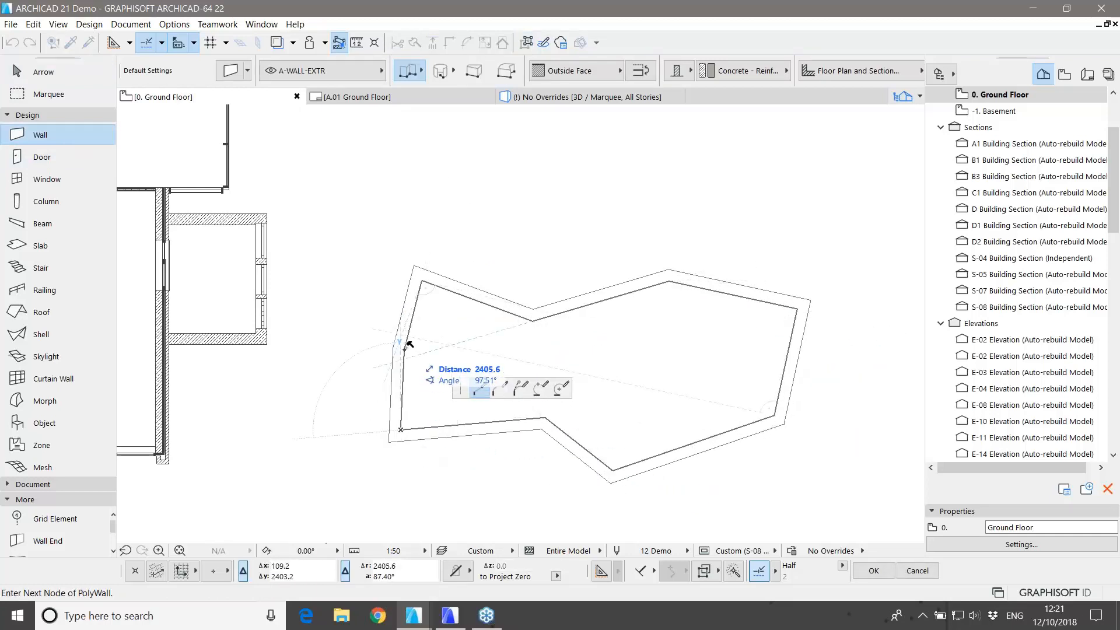
pyautogui.click(406, 346)
pyautogui.press('Escape')
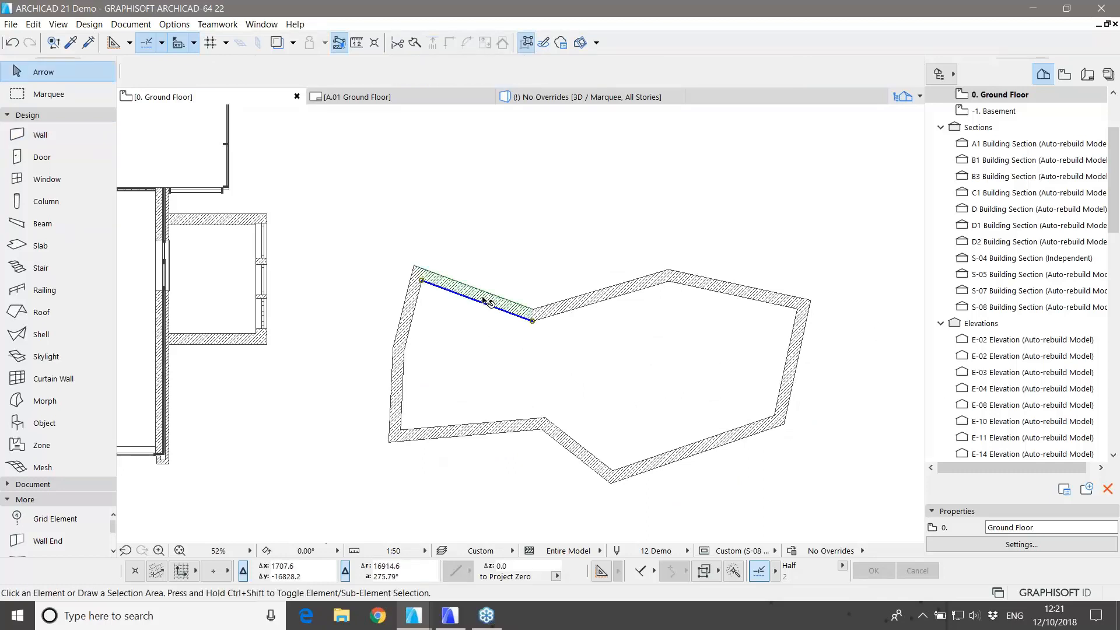
# Step: Bend the enclosure's upper-left and lower-left wall edges into arcs
pyautogui.click(484, 301)
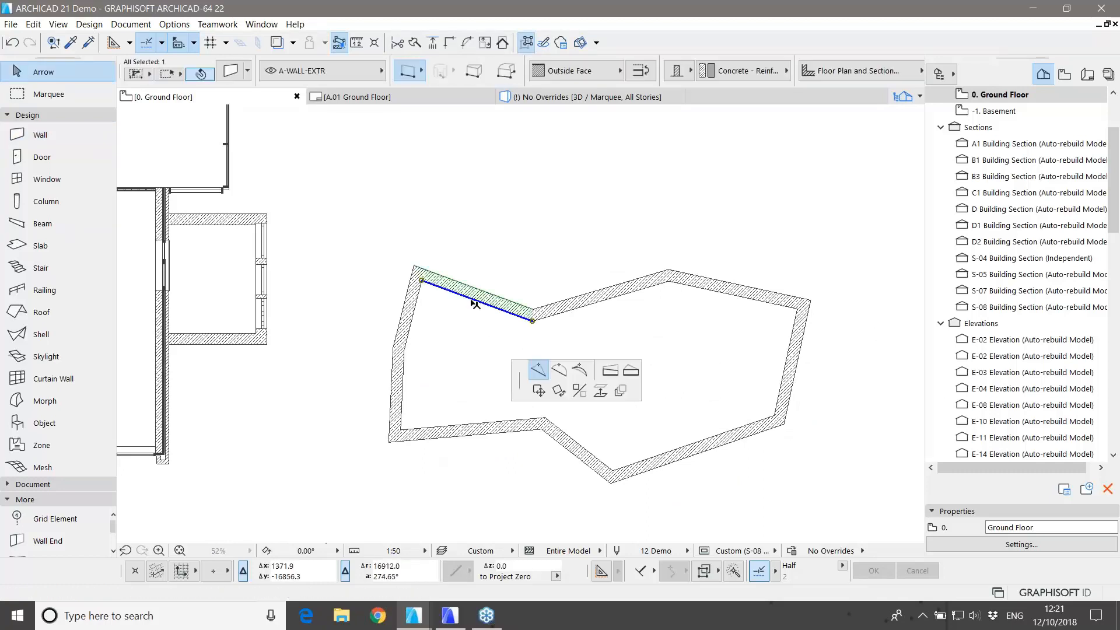
pyautogui.click(560, 374)
pyautogui.click(484, 279)
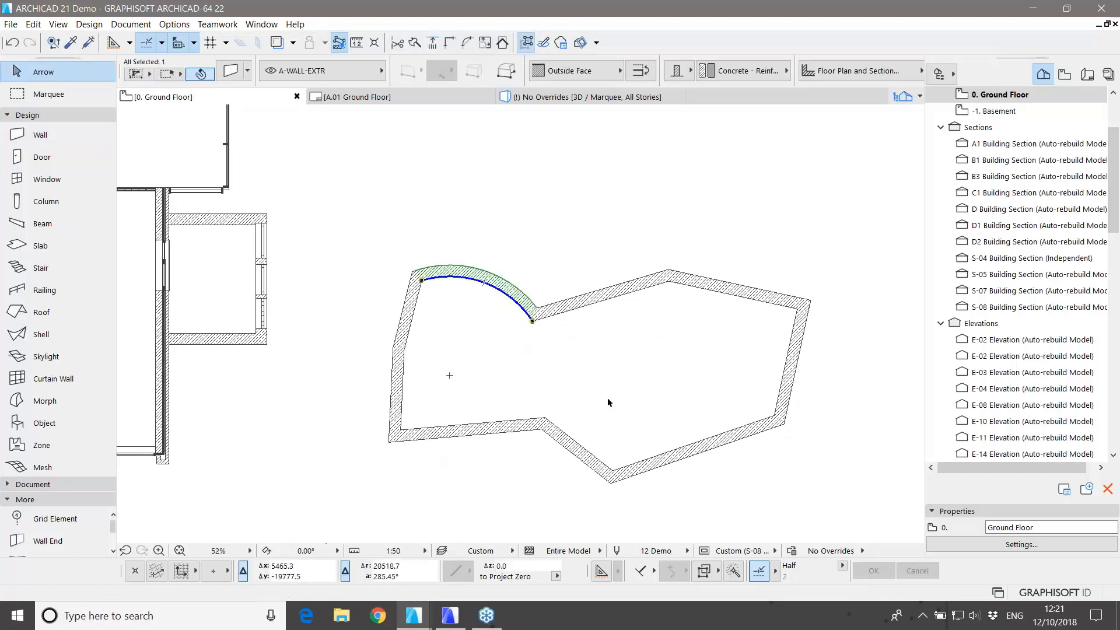
pyautogui.click(483, 422)
pyautogui.click(558, 492)
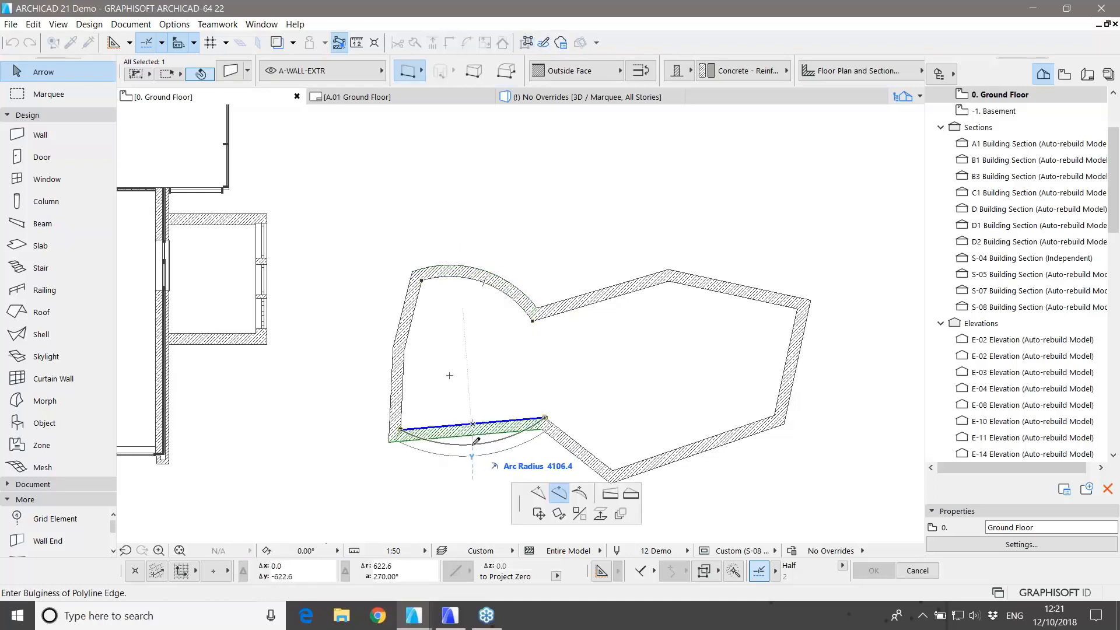
pyautogui.click(469, 458)
pyautogui.click(559, 377)
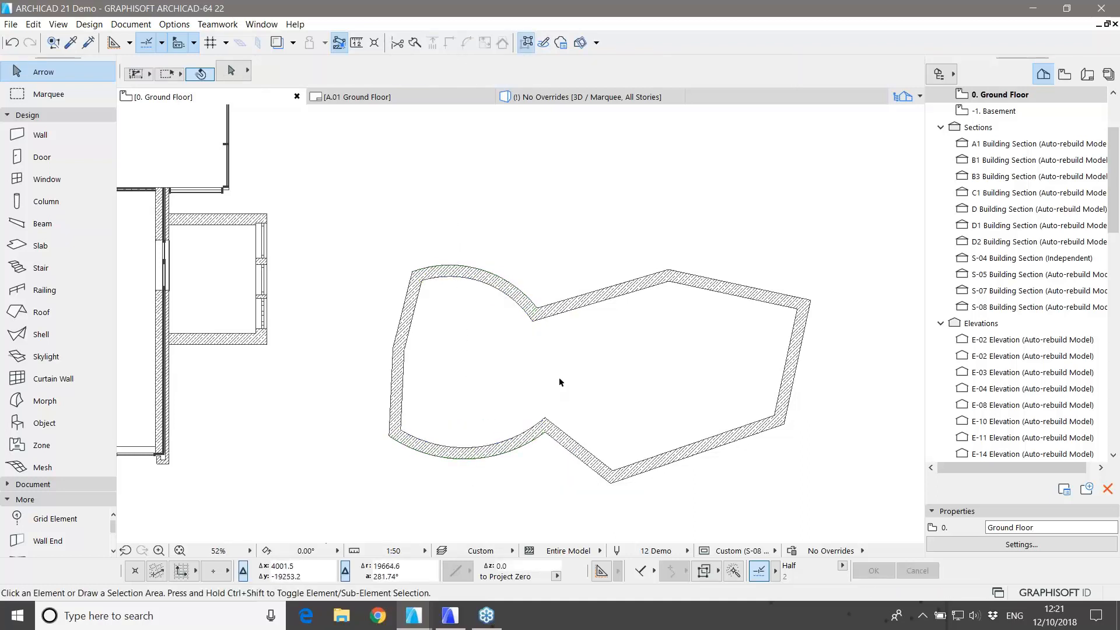
pyautogui.click(79, 246)
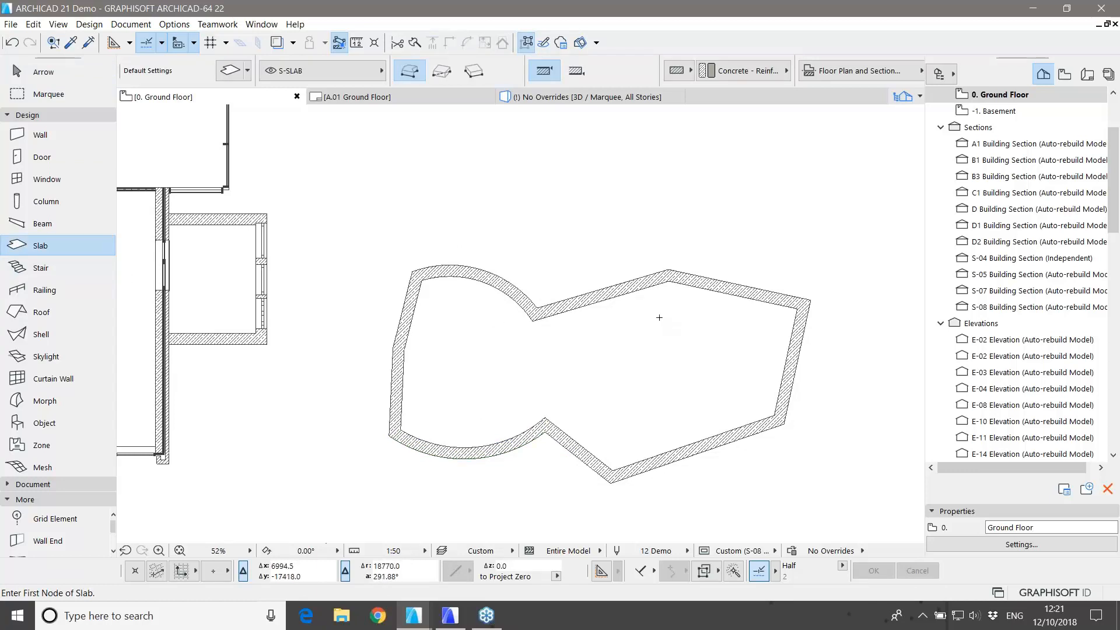
# Step: Magic-wand a reinforced concrete slab into the curved wall loop's interior, then deselect it
pyautogui.press('space')
pyautogui.press('F3')
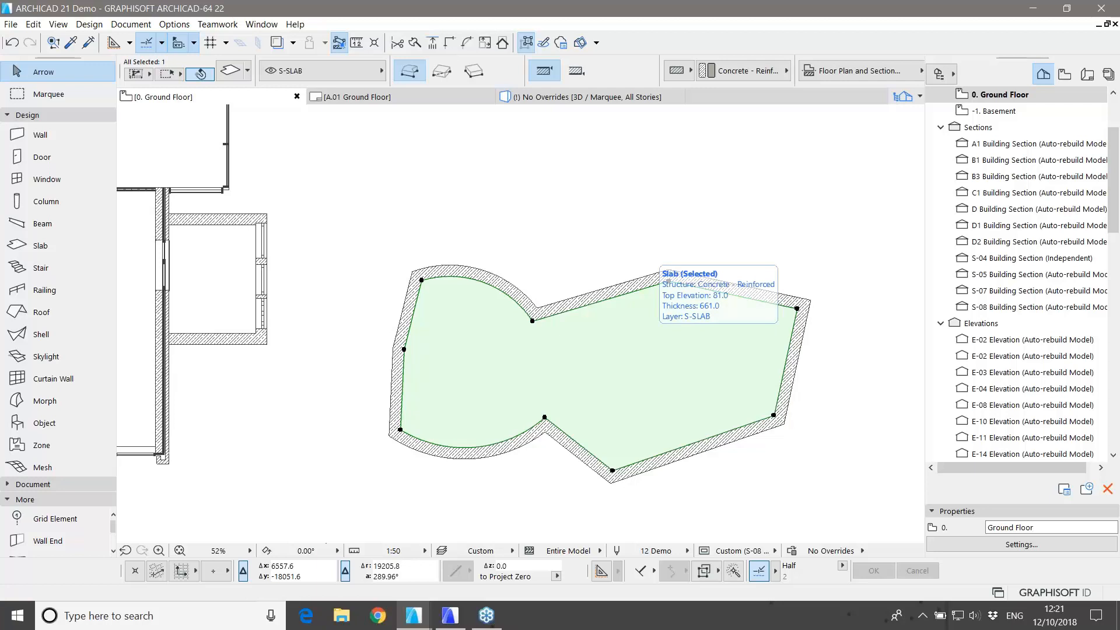
pyautogui.click(629, 247)
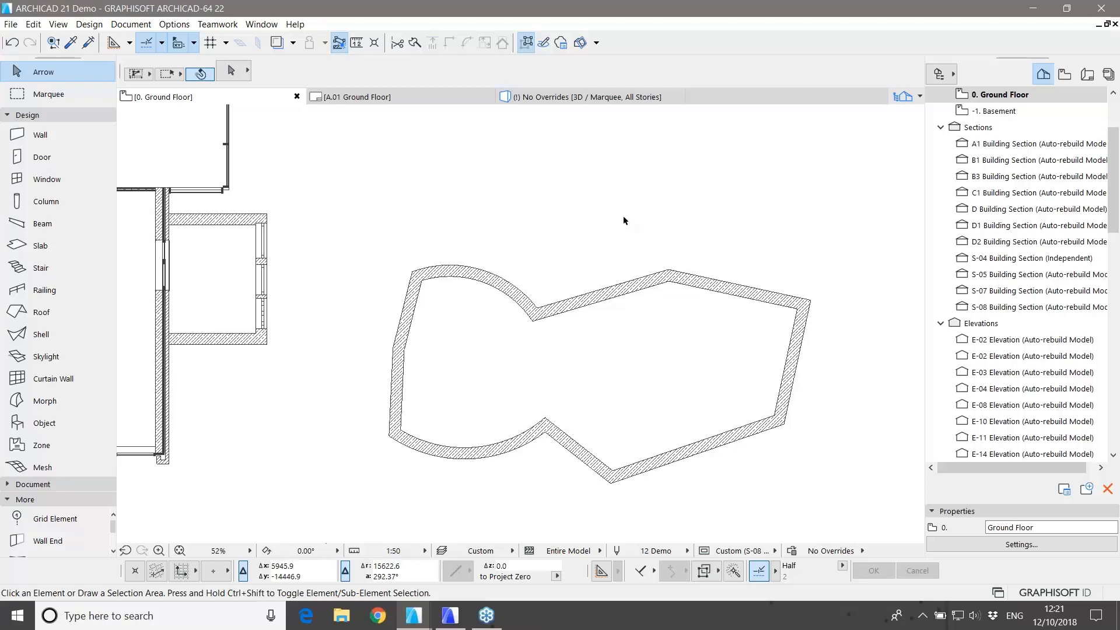
pyautogui.click(40, 314)
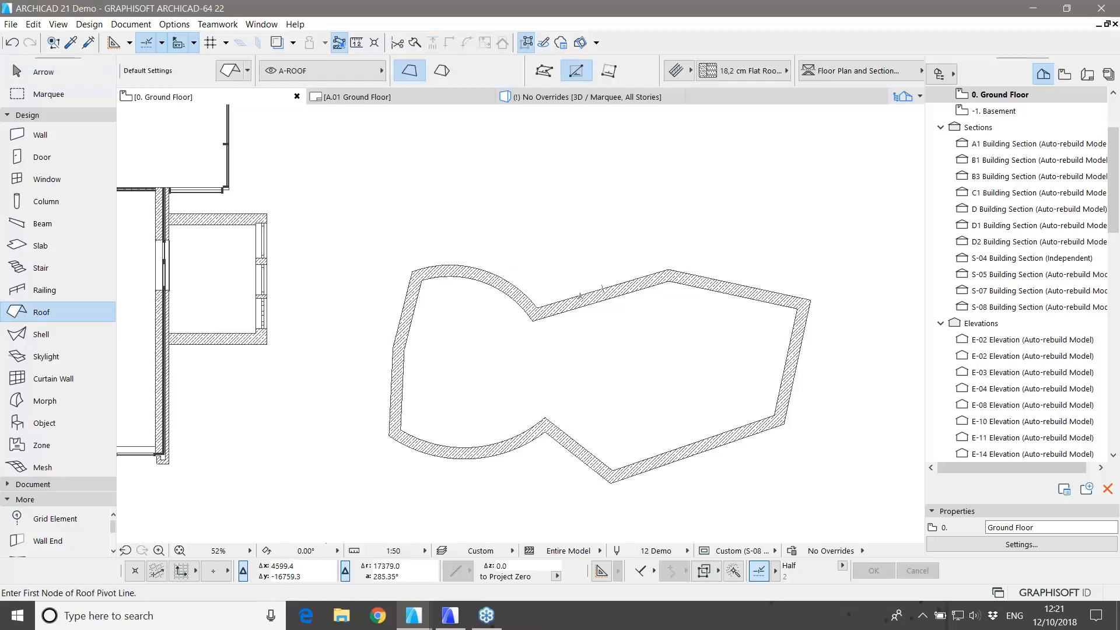
pyautogui.click(444, 71)
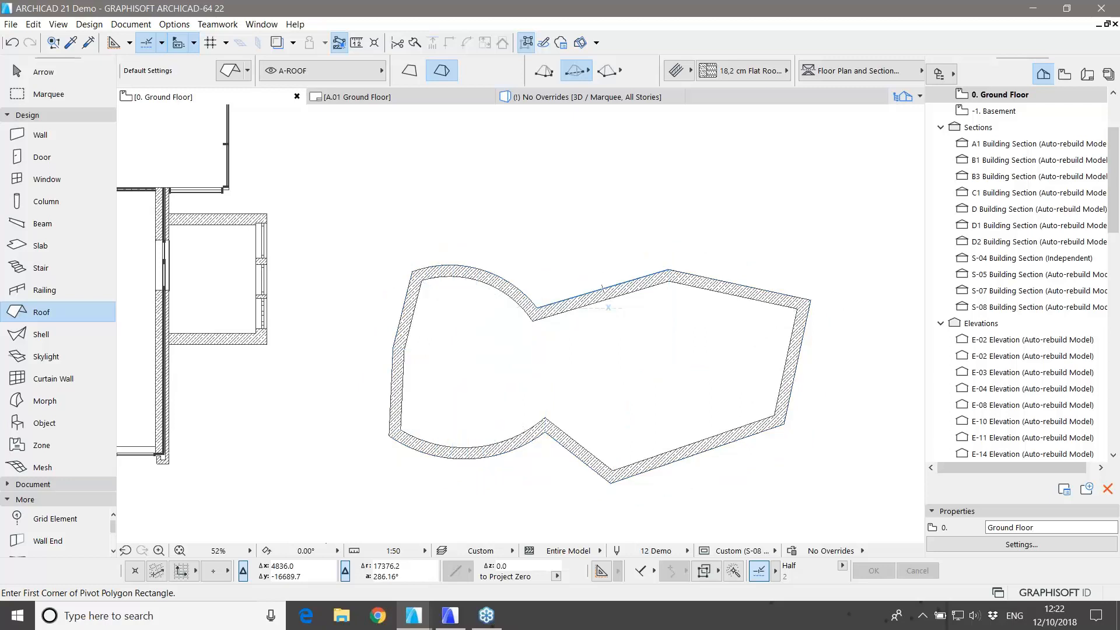
pyautogui.press('Escape')
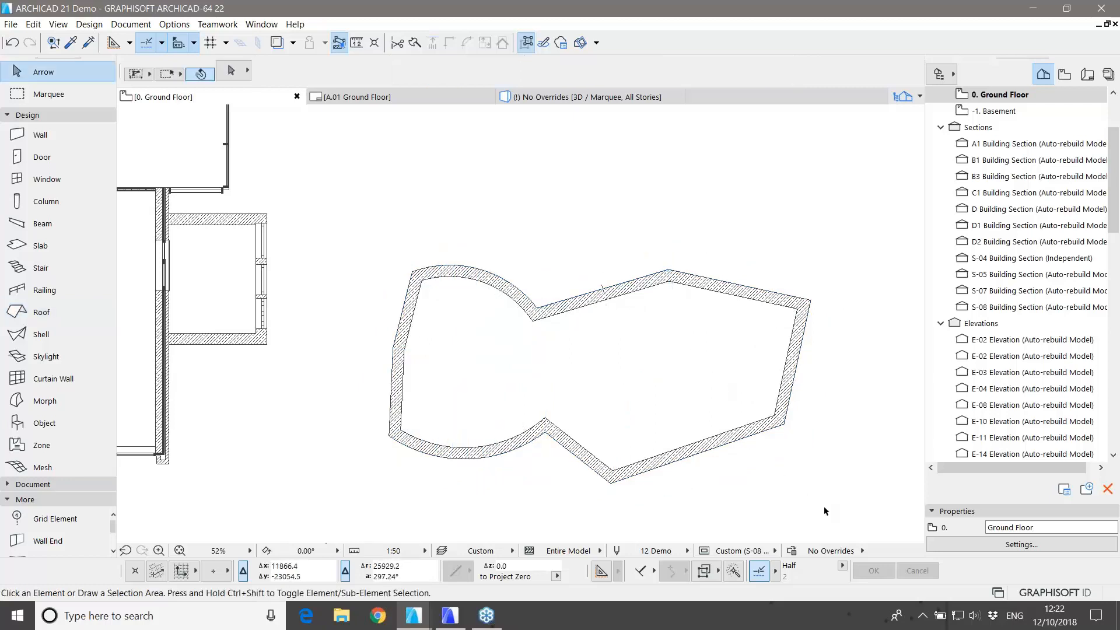
# Step: Delete the whole curved wall enclosure
pyautogui.moveTo(826, 515); pyautogui.dragTo(368, 254)
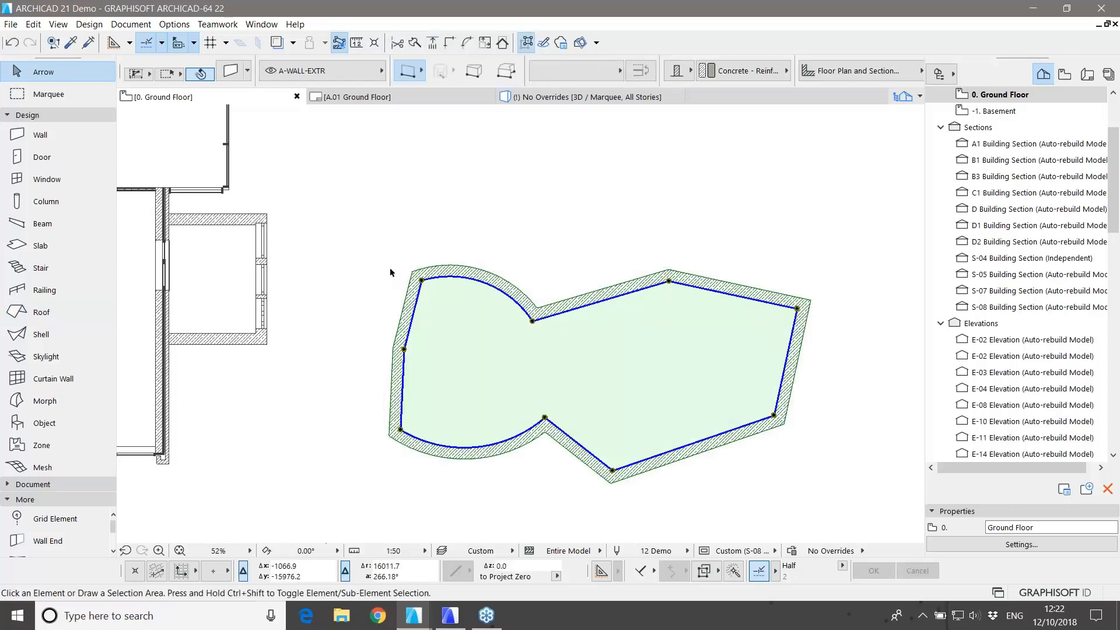
pyautogui.press('Delete')
pyautogui.scroll(5, 430, 338)
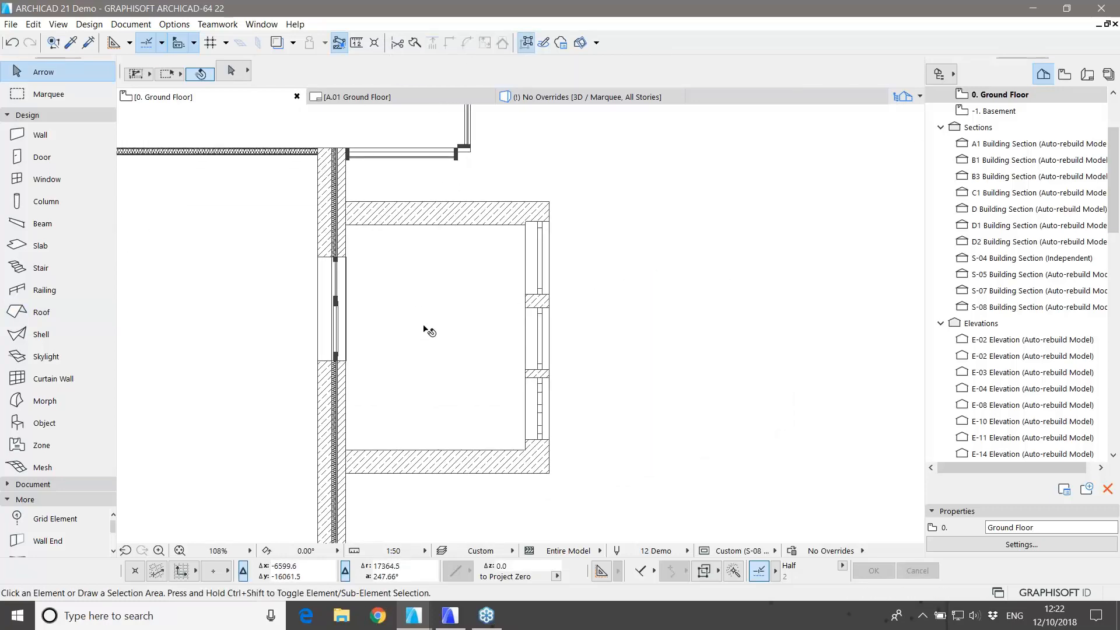
# Step: Copy the small room's floor slab and paste it in place on 1. First Floor
pyautogui.click(426, 341)
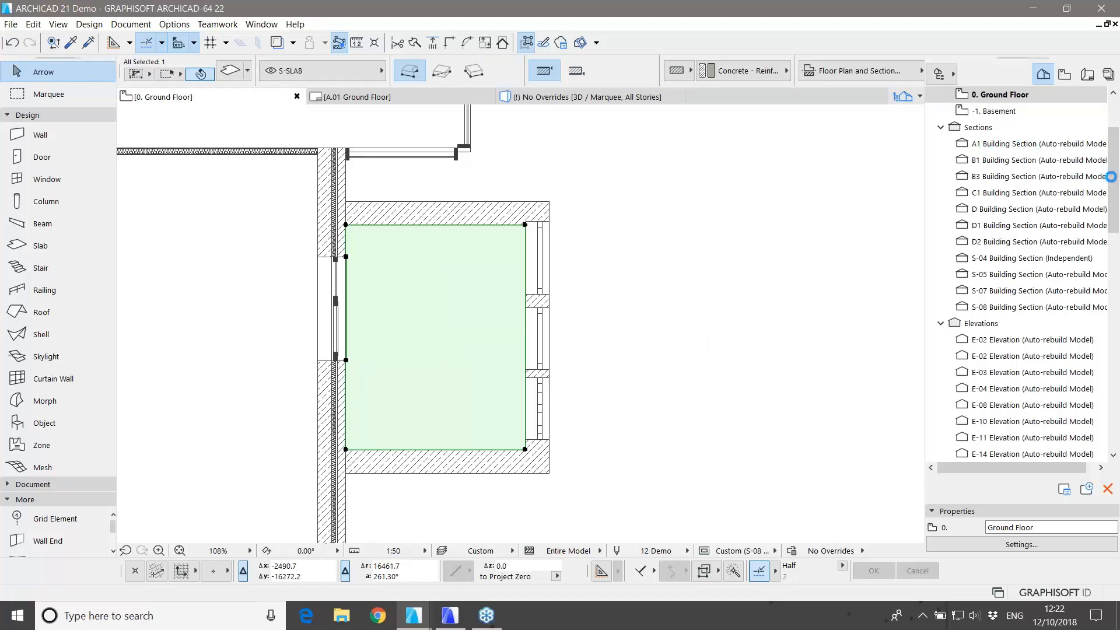
pyautogui.moveTo(1112, 175); pyautogui.dragTo(1113, 128)
pyautogui.doubleClick(994, 176)
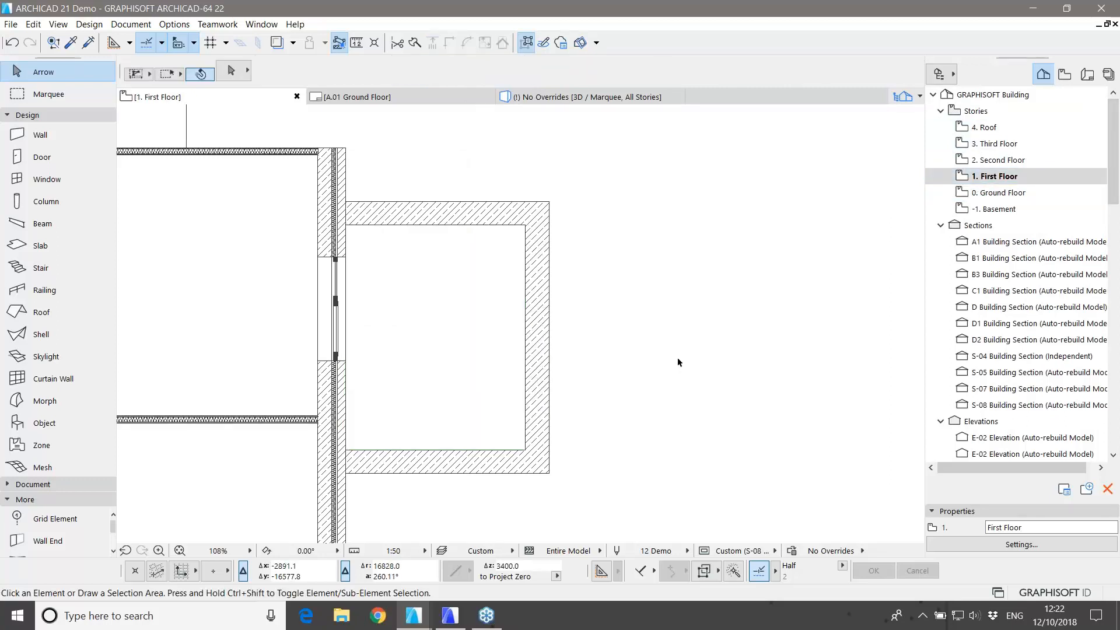
pyautogui.hotkey('ctrl', 'd')
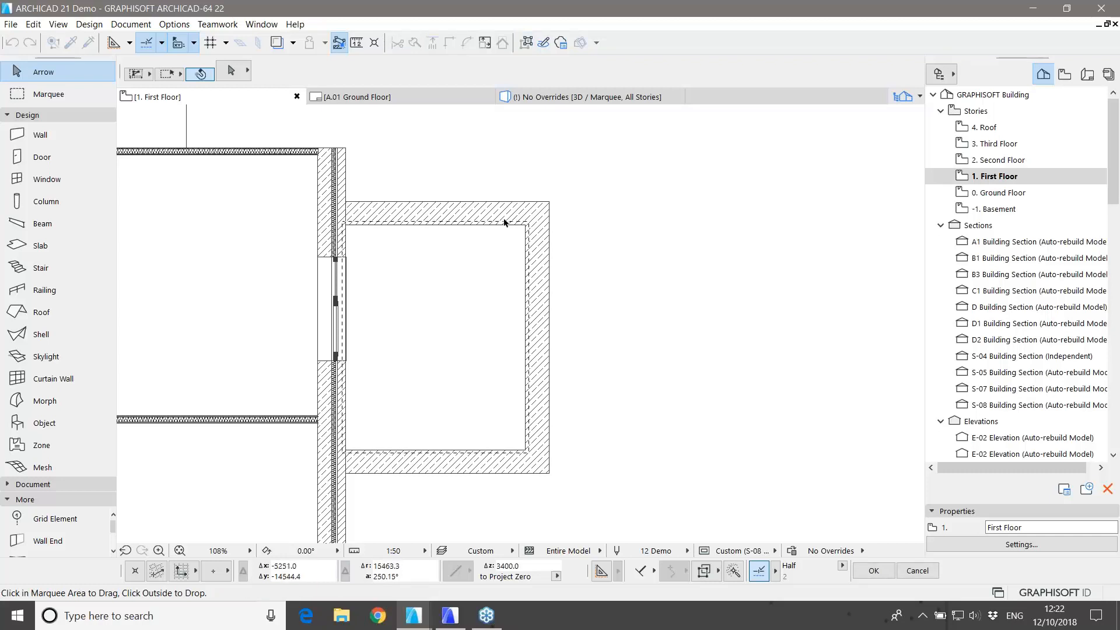
pyautogui.click(622, 406)
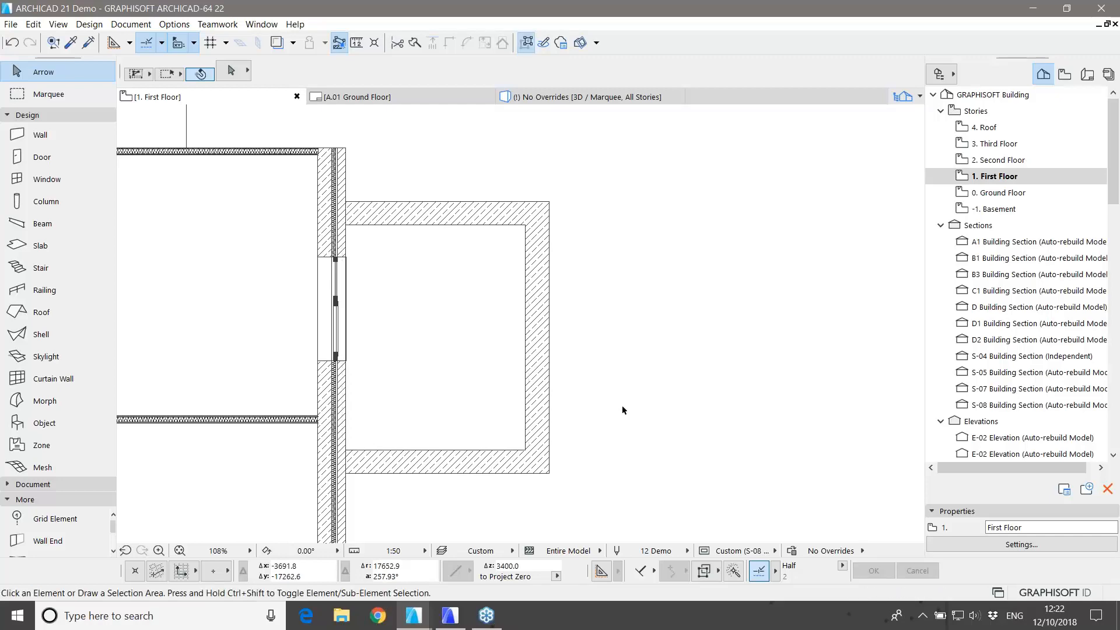
# Step: Marquee the area around the small room and show it in 3D
pyautogui.scroll(-3, 618, 403)
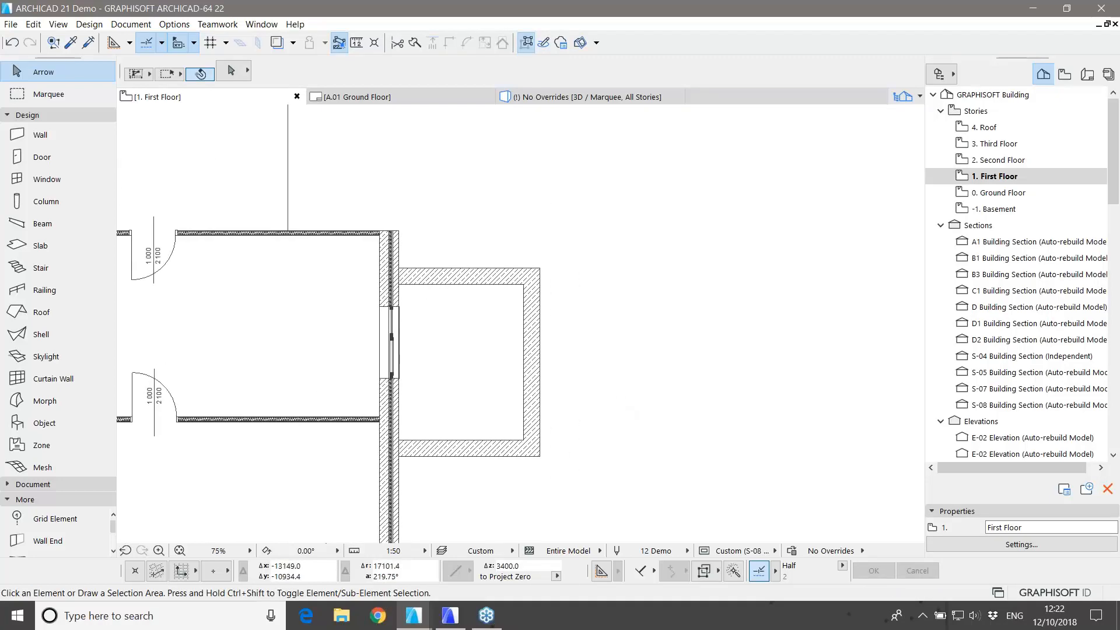
pyautogui.click(72, 94)
pyautogui.click(321, 198)
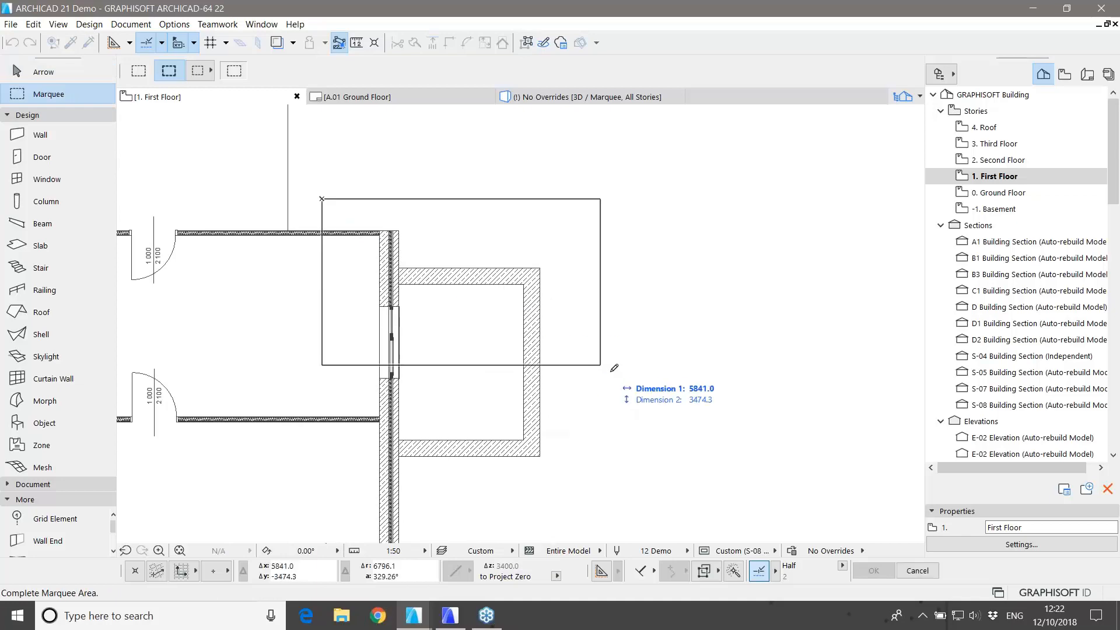
pyautogui.click(634, 359)
pyautogui.press('F5')
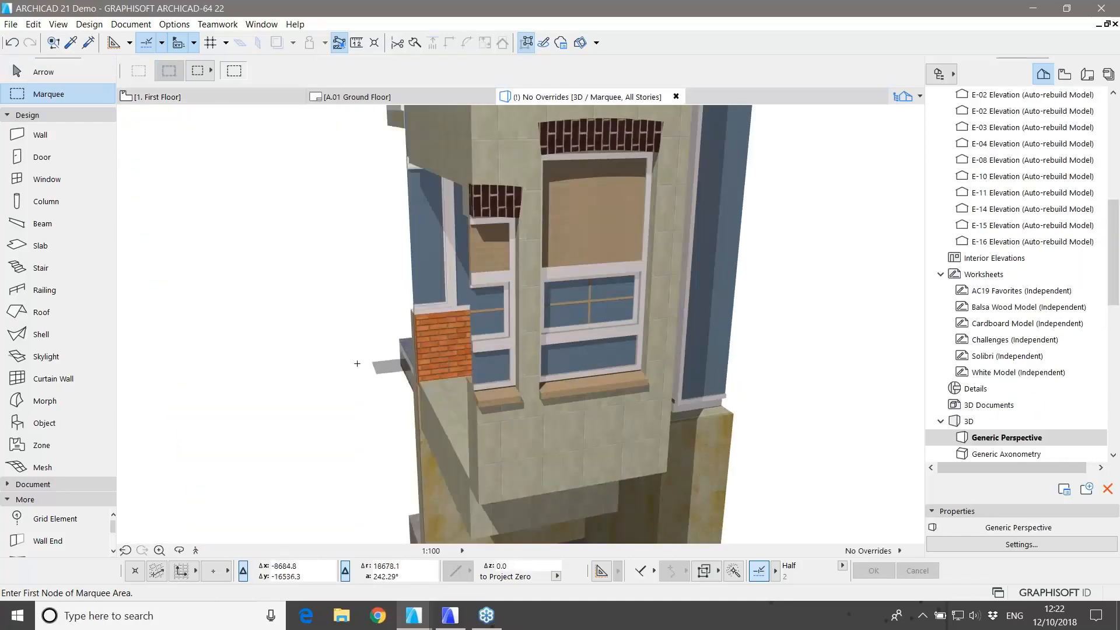
# Step: Orbit the 3D view to see the balconies, then return to the 1. First Floor plan
pyautogui.scroll(-3, 416, 340)
pyautogui.keyDown('shift'); pyautogui.moveTo(415, 340); pyautogui.dragTo(451, 345, button='middle'); pyautogui.keyUp('shift')
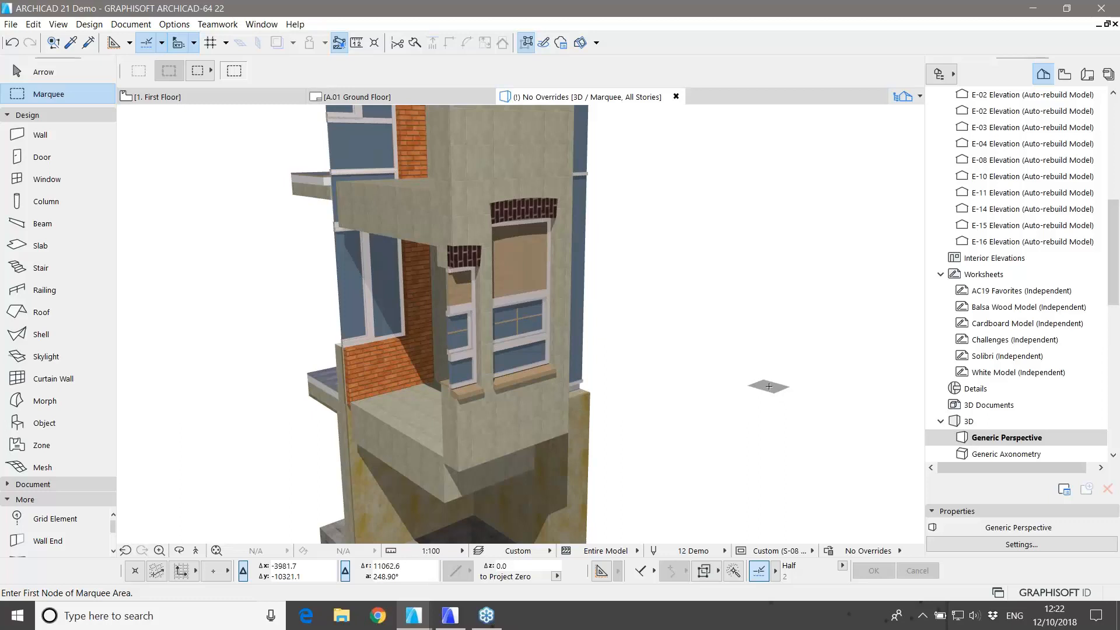
pyautogui.press('F2')
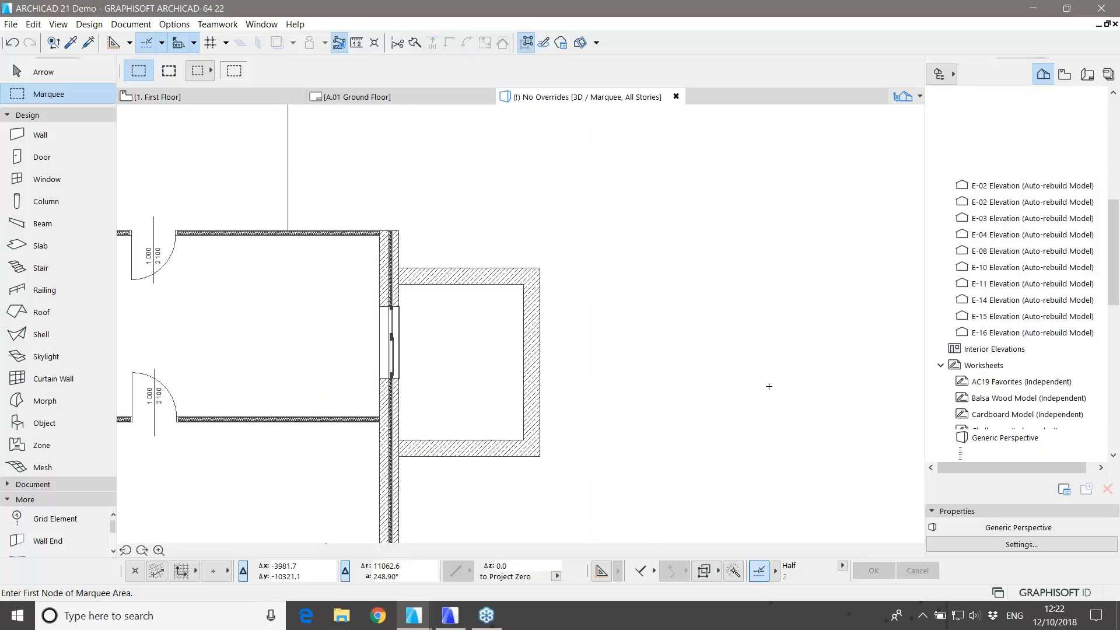
pyautogui.press('Escape')
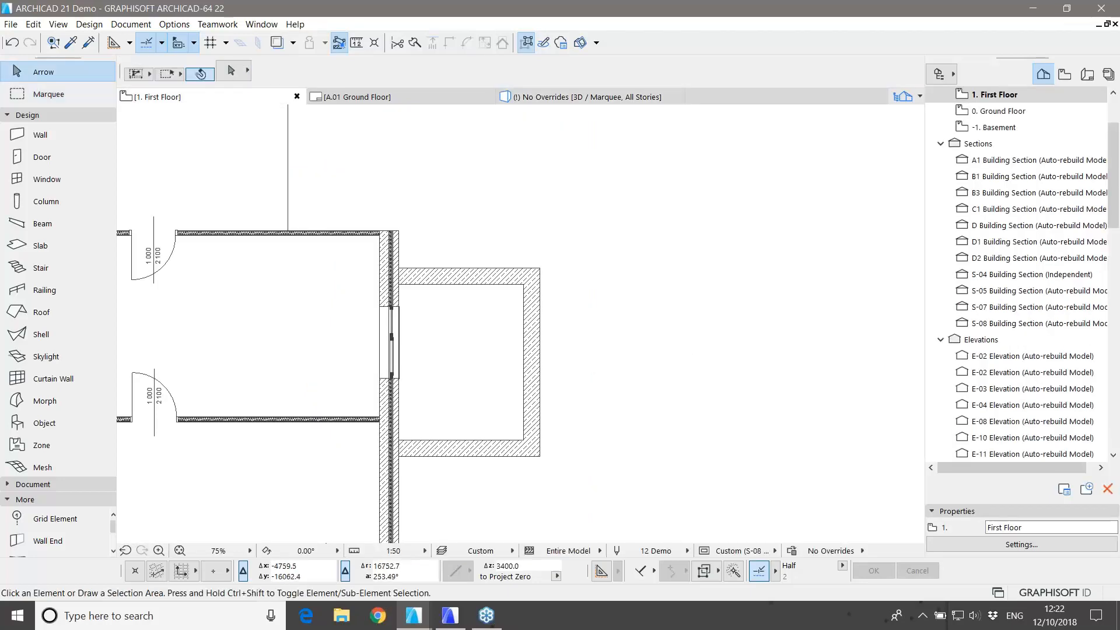
# Step: Switch the room's right, top and bottom walls to the 32 cm Exterior composite
pyautogui.click(533, 350)
pyautogui.keyDown('shift'); pyautogui.click(496, 279); pyautogui.keyUp('shift')
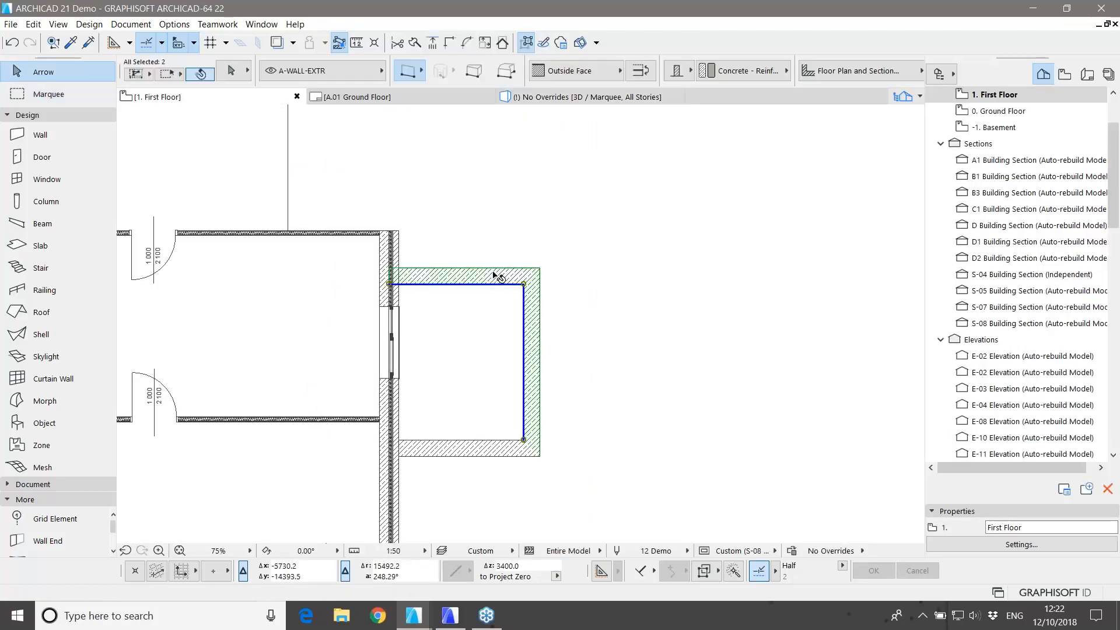
pyautogui.keyDown('shift'); pyautogui.click(491, 451); pyautogui.keyUp('shift')
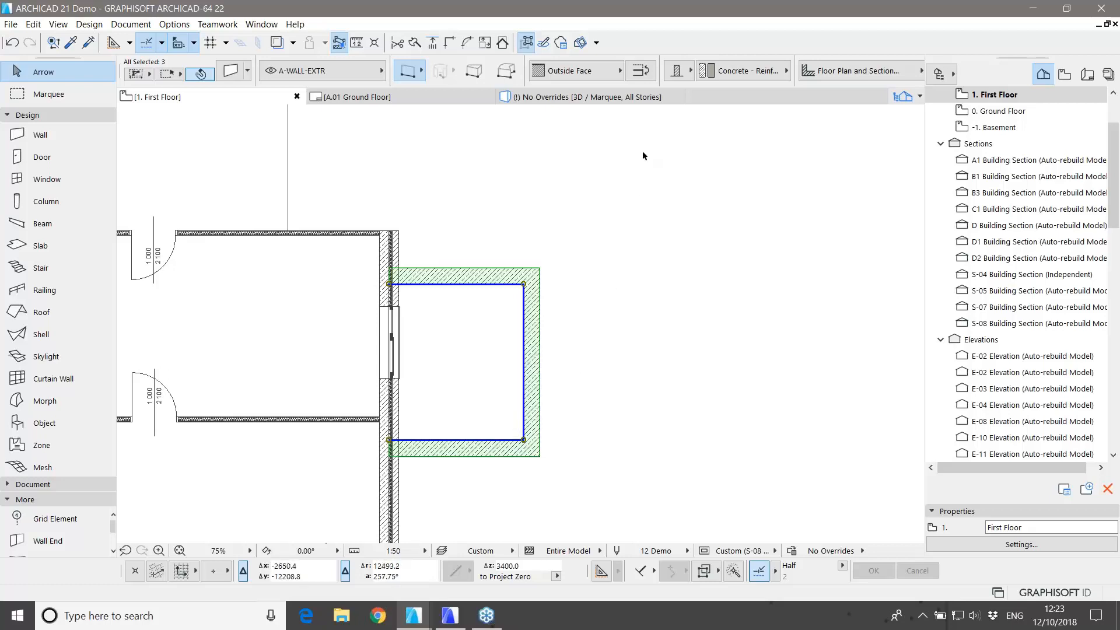
pyautogui.click(677, 72)
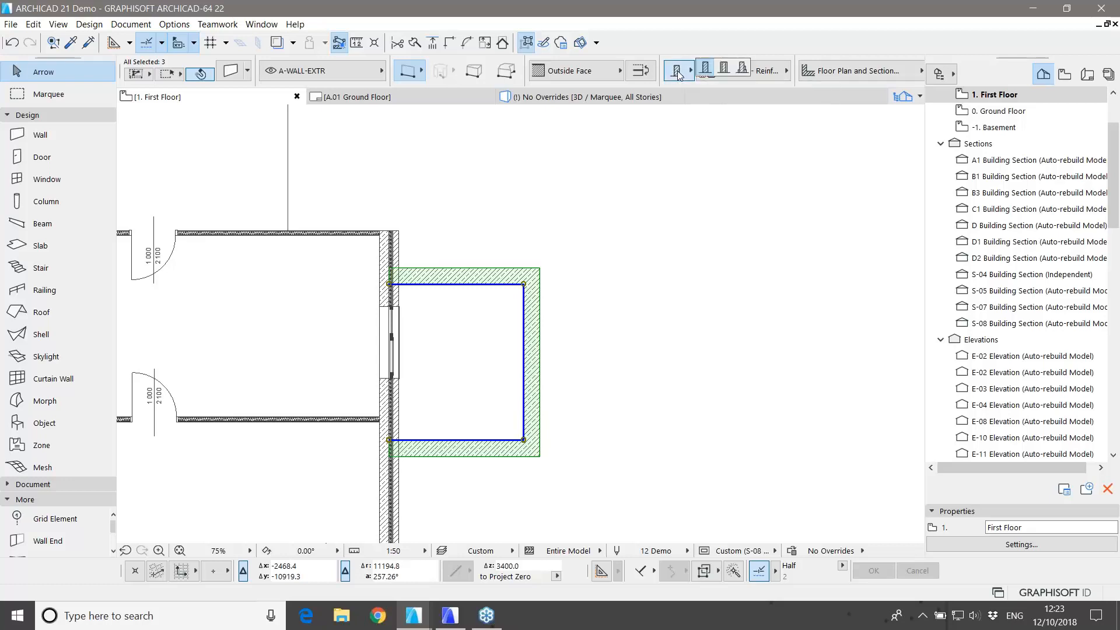
pyautogui.click(723, 69)
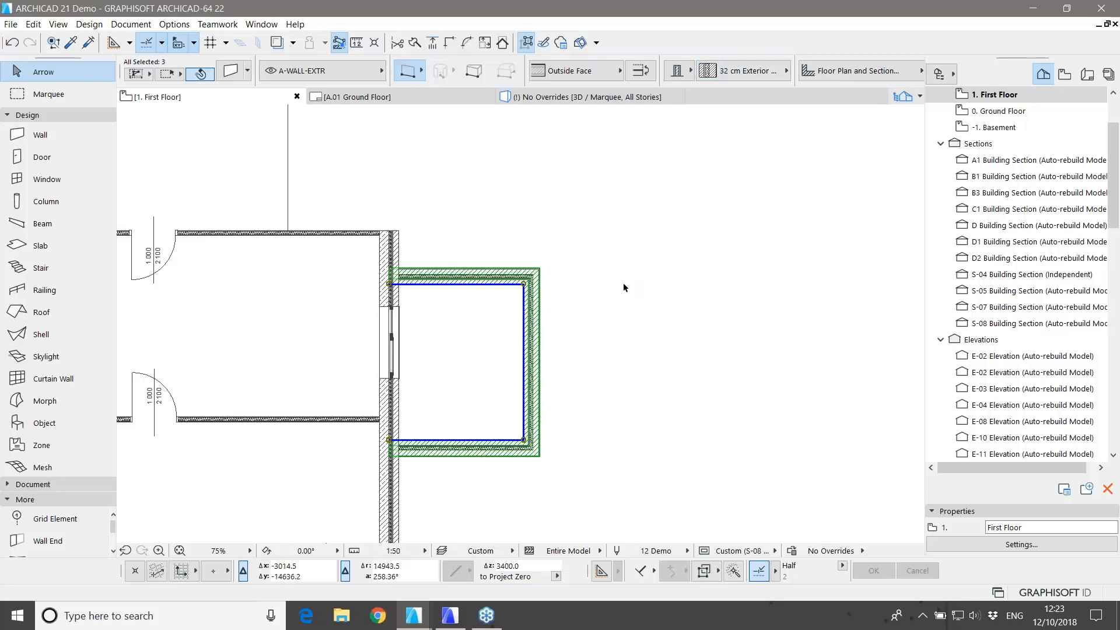
pyautogui.click(559, 313)
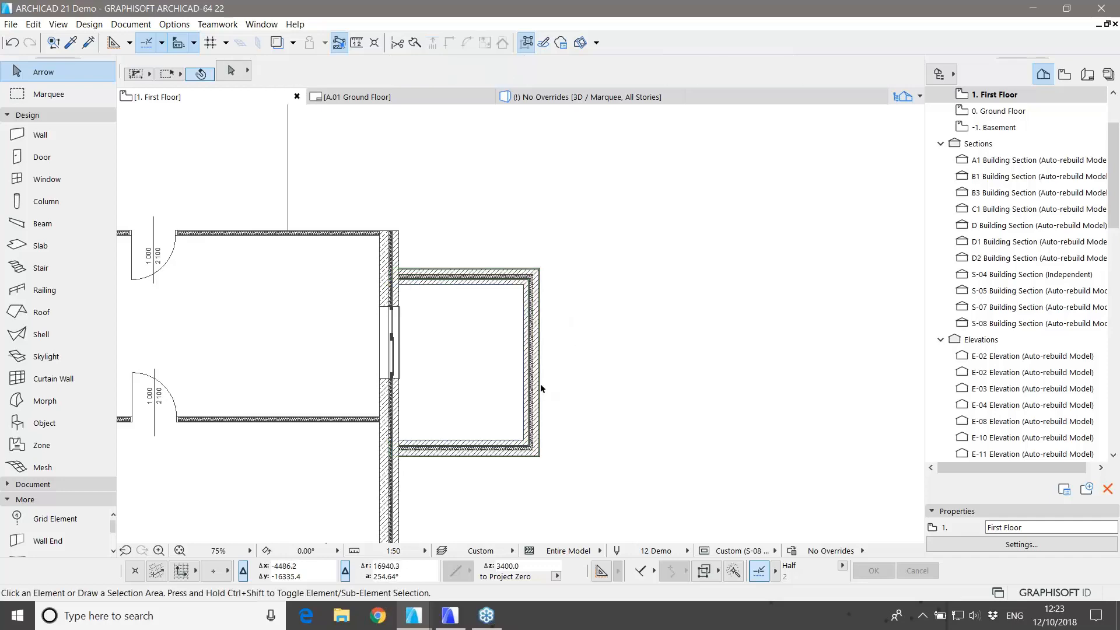
# Step: Extend the lower room wall's left end to meet the main wall's face
pyautogui.scroll(5, 417, 457)
pyautogui.moveTo(444, 449); pyautogui.dragTo(446, 449, button='middle')
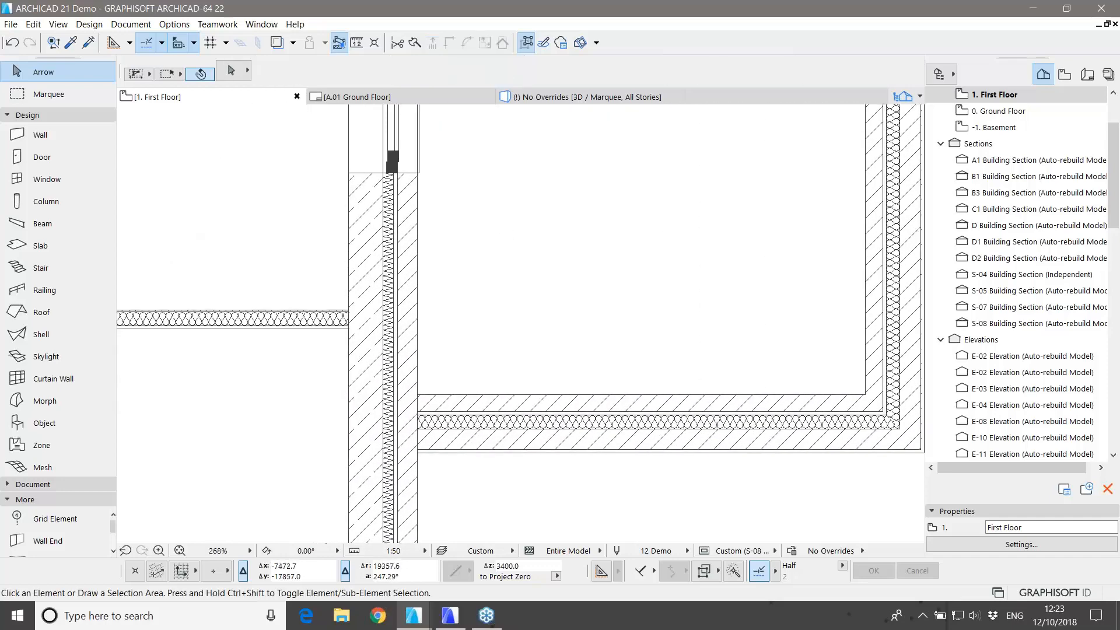
pyautogui.click(436, 412)
pyautogui.click(383, 394)
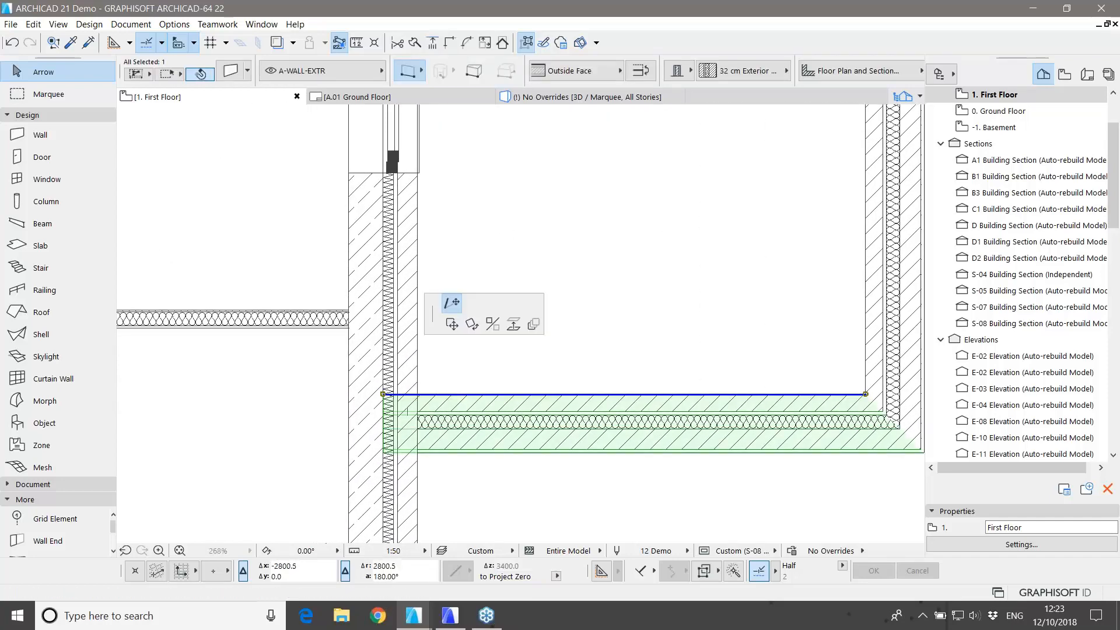
pyautogui.click(350, 394)
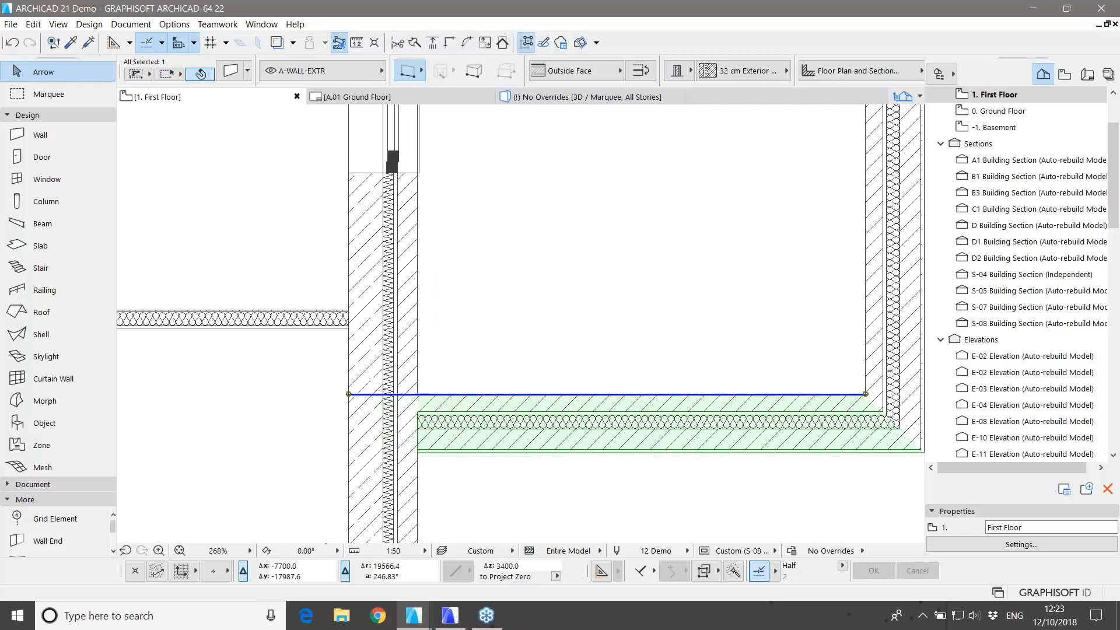
pyautogui.press('Escape')
# Step: Set the bottom, right and top room walls' reference line to their inside face
pyautogui.scroll(3, 410, 416)
pyautogui.scroll(1, 416, 419)
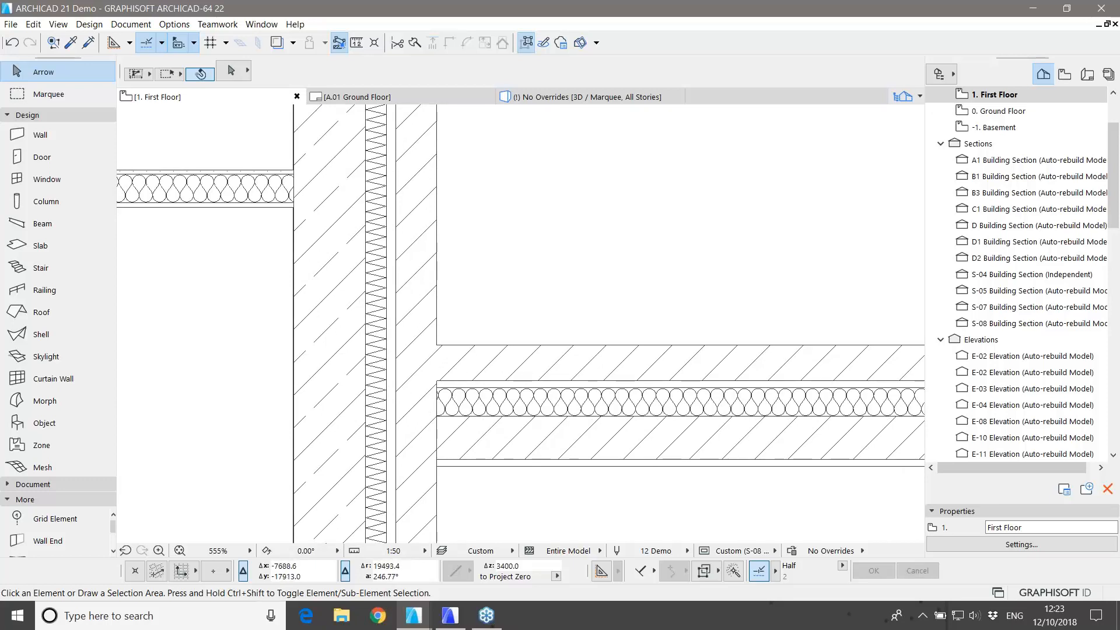
pyautogui.scroll(-1, 433, 371)
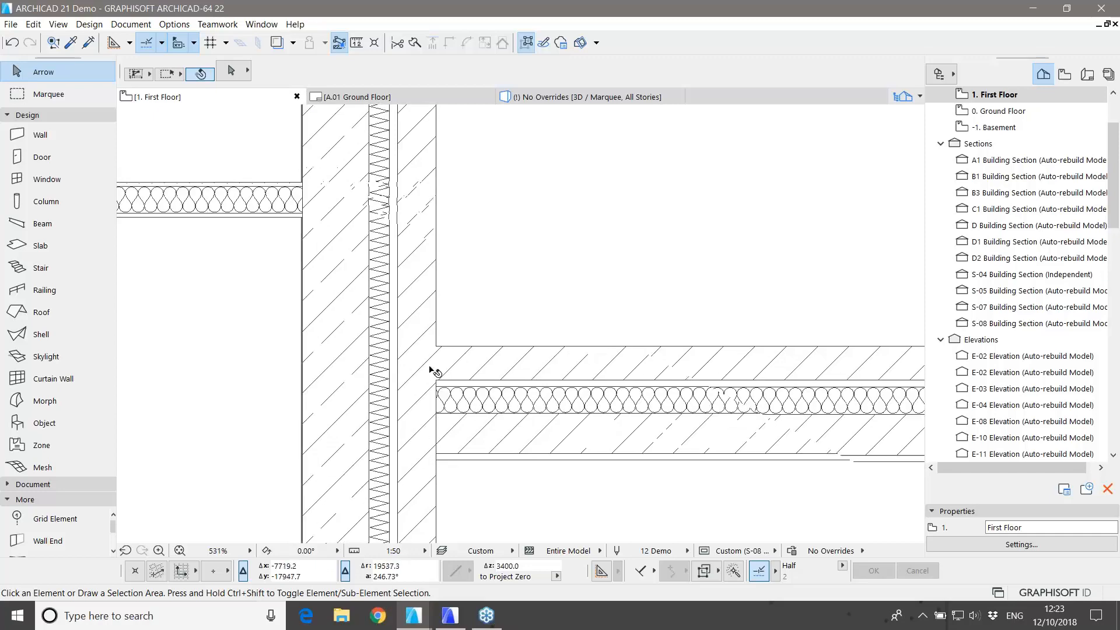
pyautogui.scroll(-3, 433, 371)
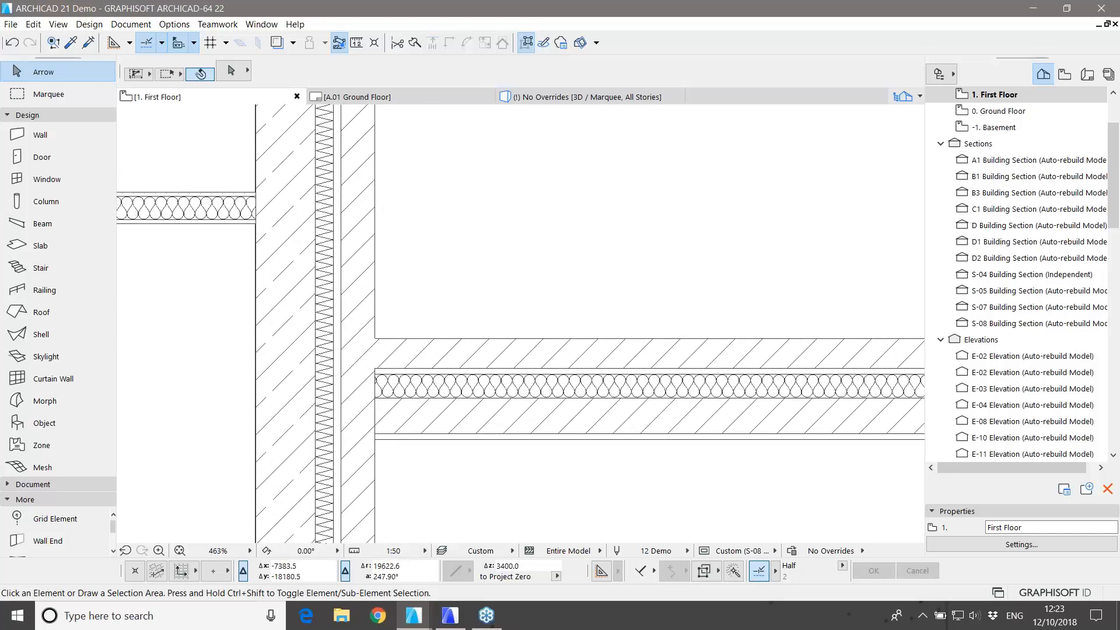
pyautogui.scroll(-10, 431, 439)
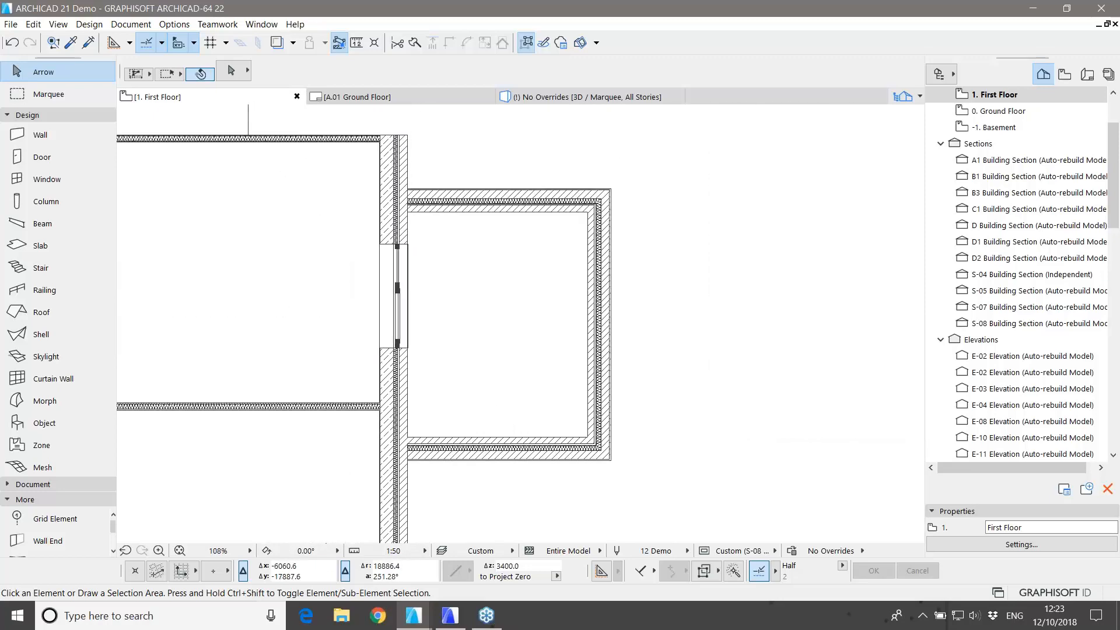
pyautogui.click(539, 451)
pyautogui.keyDown('shift'); pyautogui.click(604, 384); pyautogui.keyUp('shift')
pyautogui.keyDown('shift'); pyautogui.click(569, 207); pyautogui.keyUp('shift')
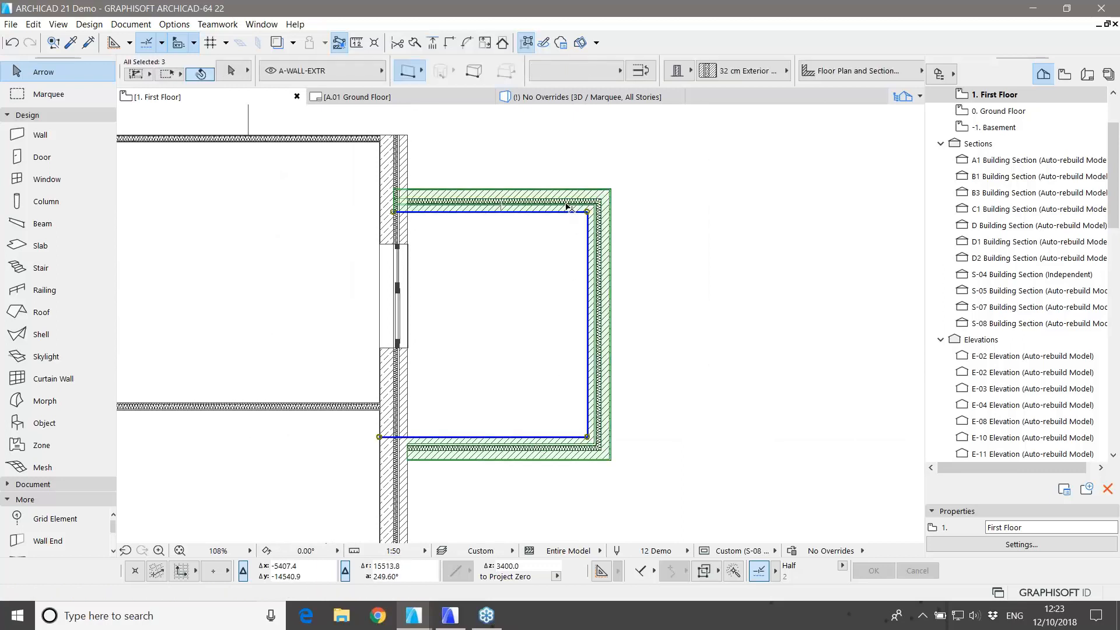
pyautogui.click(641, 70)
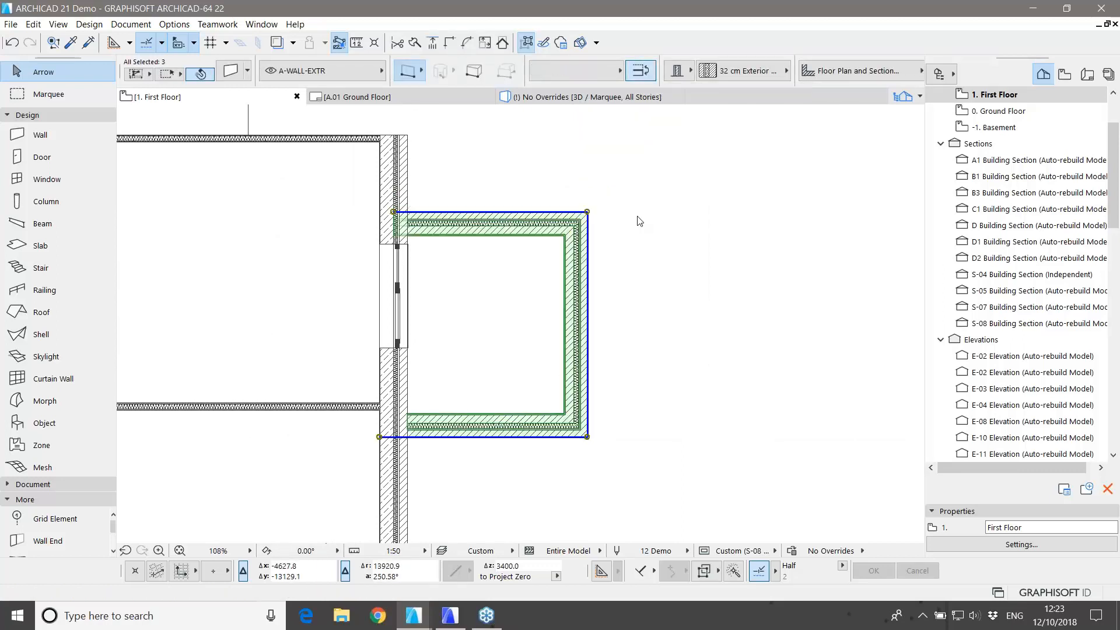
pyautogui.press('c')
pyautogui.press('c')
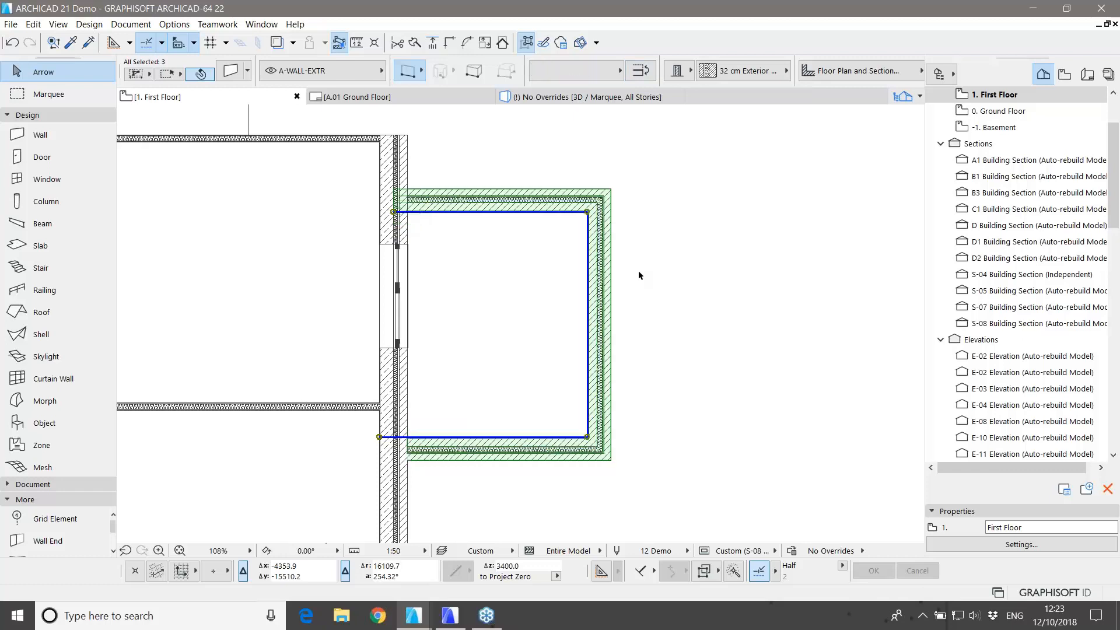
pyautogui.click(457, 491)
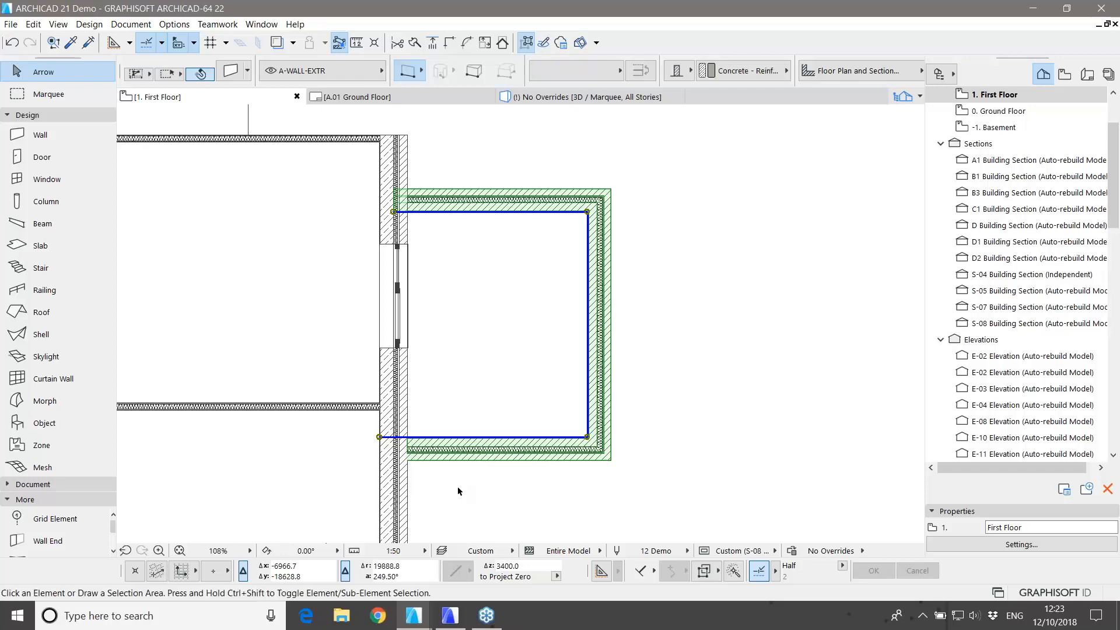
pyautogui.scroll(6, 458, 491)
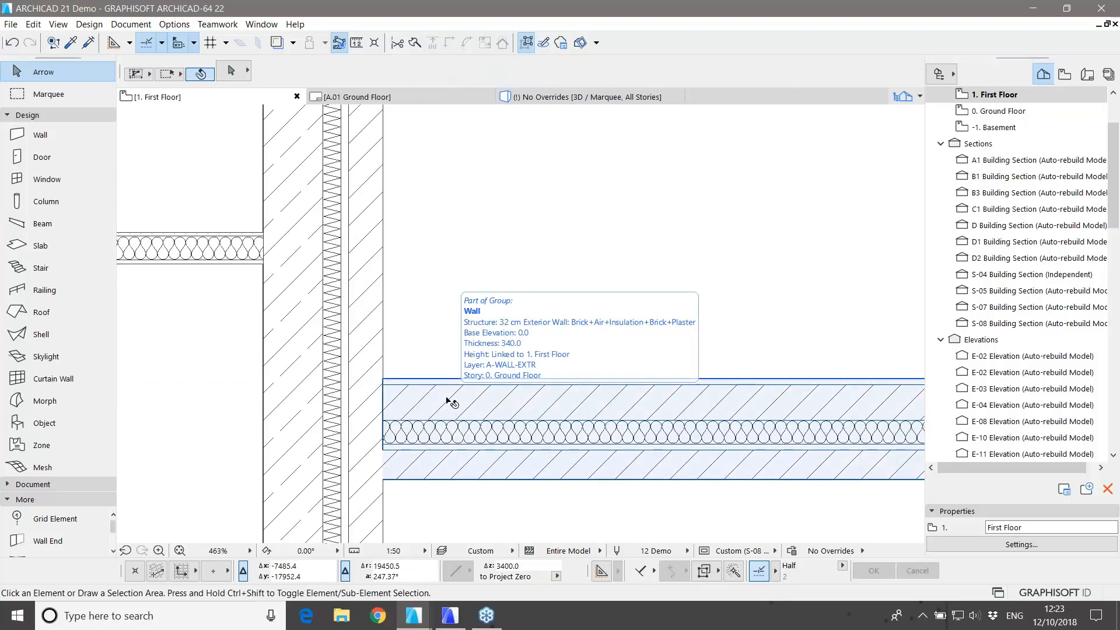
# Step: Select the lower 32 cm brick-insulation exterior wall at the main wall junction, then open the Options menu
pyautogui.moveTo(398, 470); pyautogui.dragTo(482, 390, button='middle')
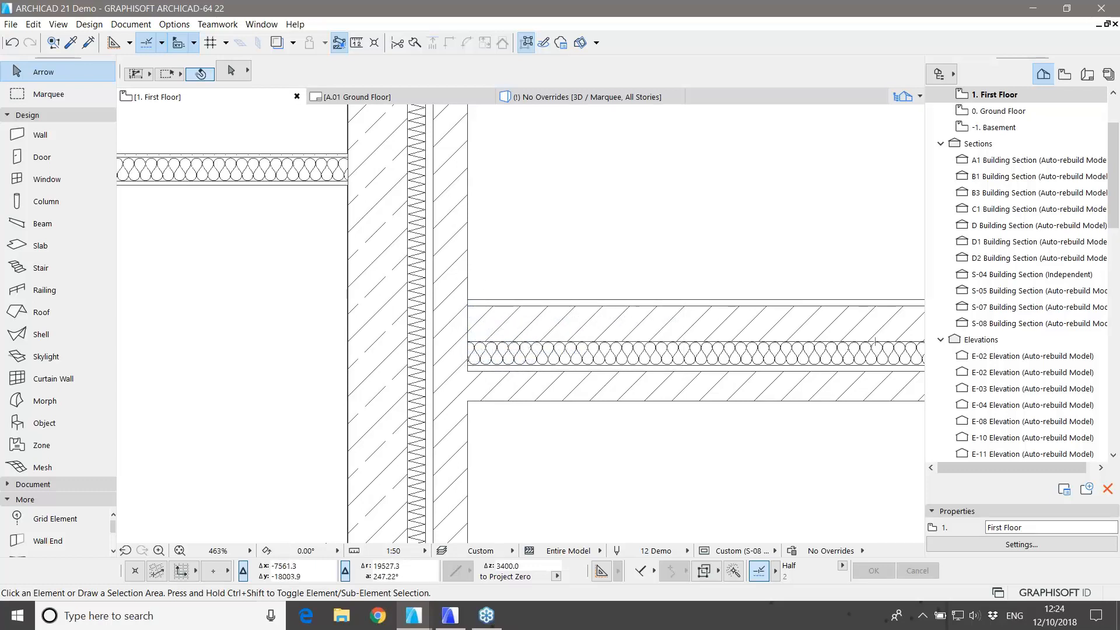
pyautogui.click(543, 333)
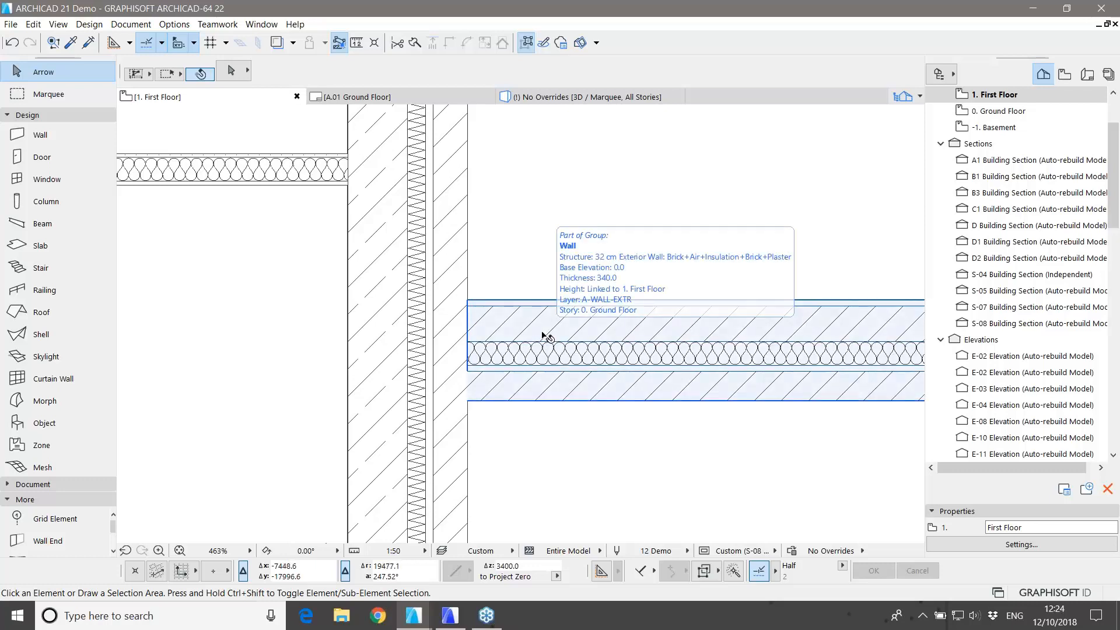
pyautogui.click(543, 334)
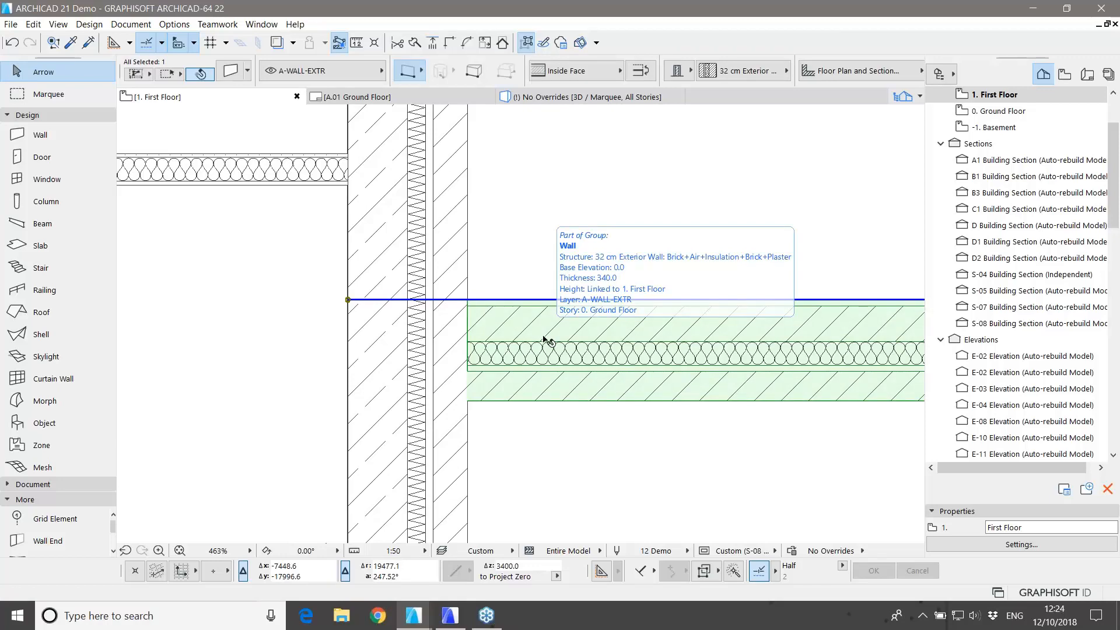
pyautogui.click(175, 24)
pyautogui.moveTo(191, 45)
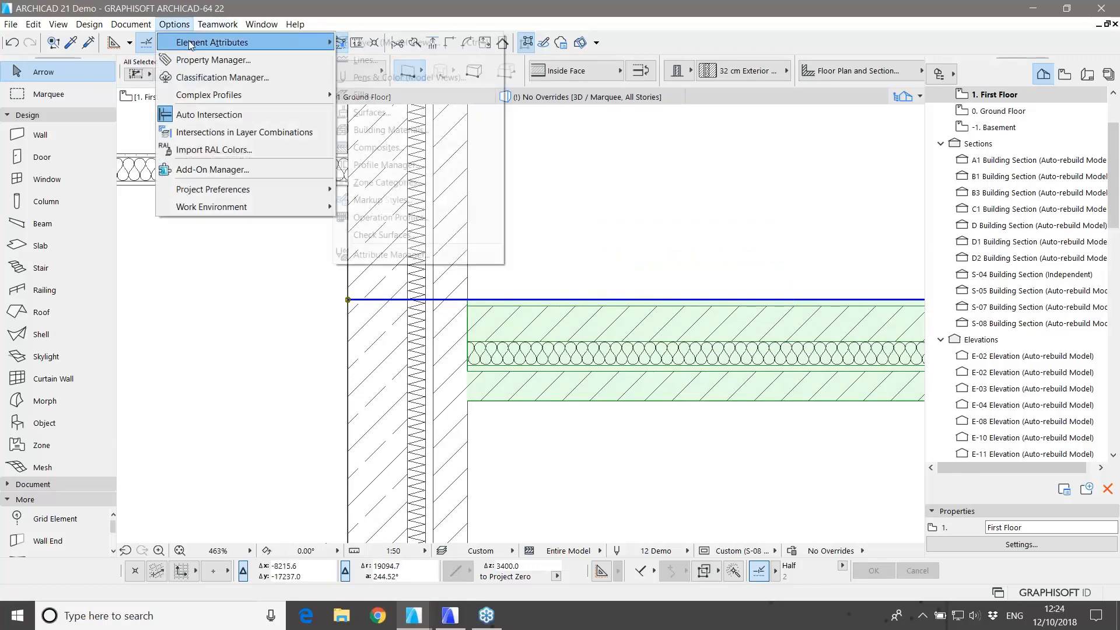
pyautogui.click(385, 130)
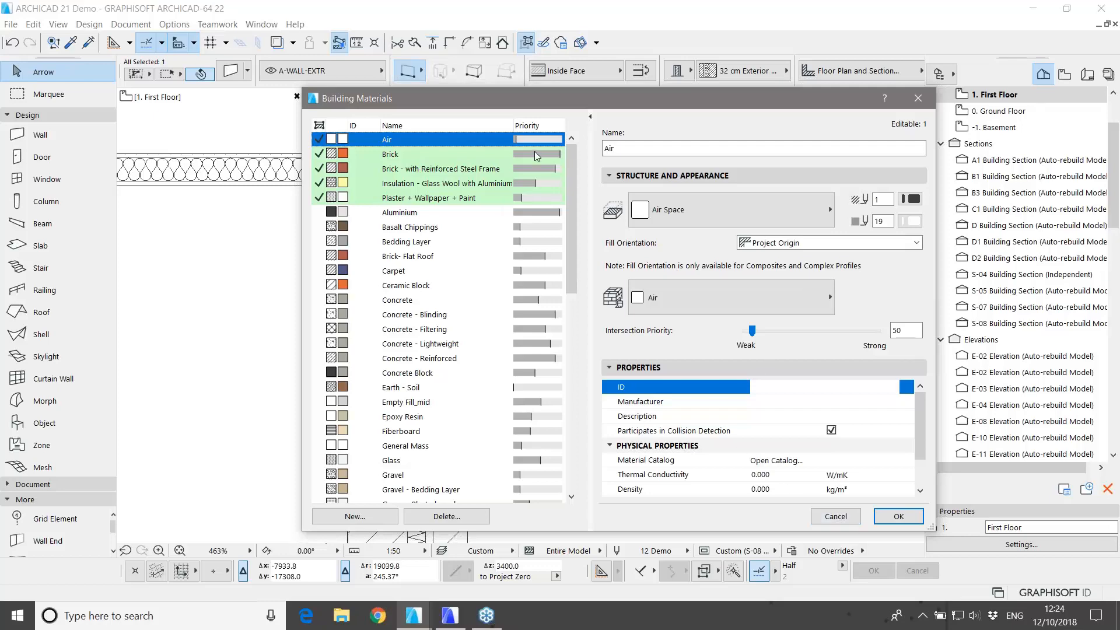
pyautogui.moveTo(524, 111); pyautogui.dragTo(744, 219)
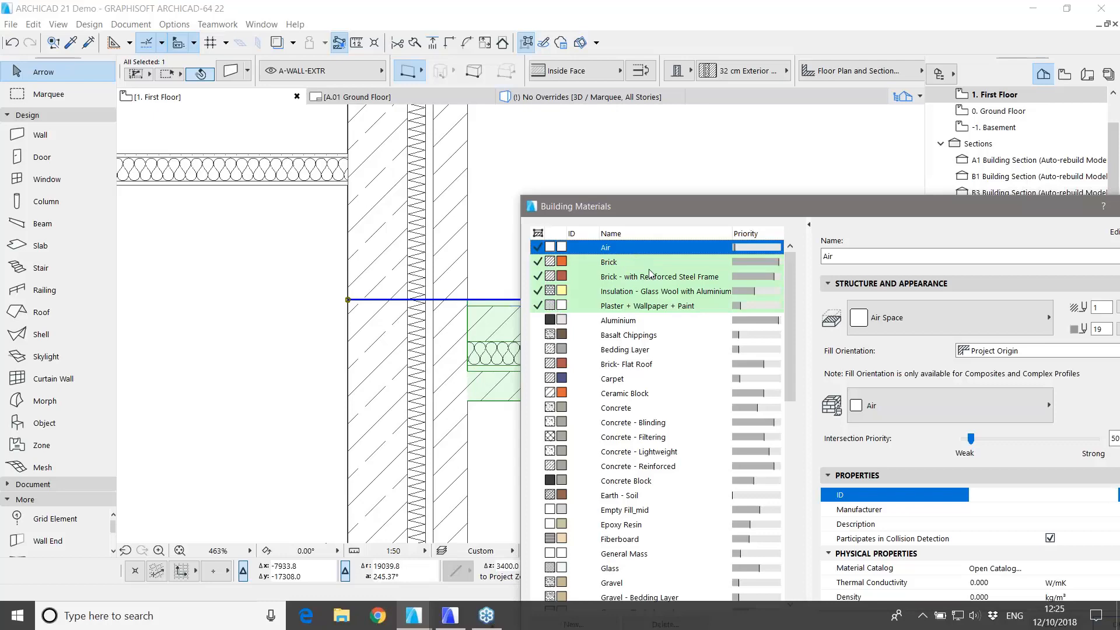
pyautogui.moveTo(855, 206); pyautogui.dragTo(472, 106)
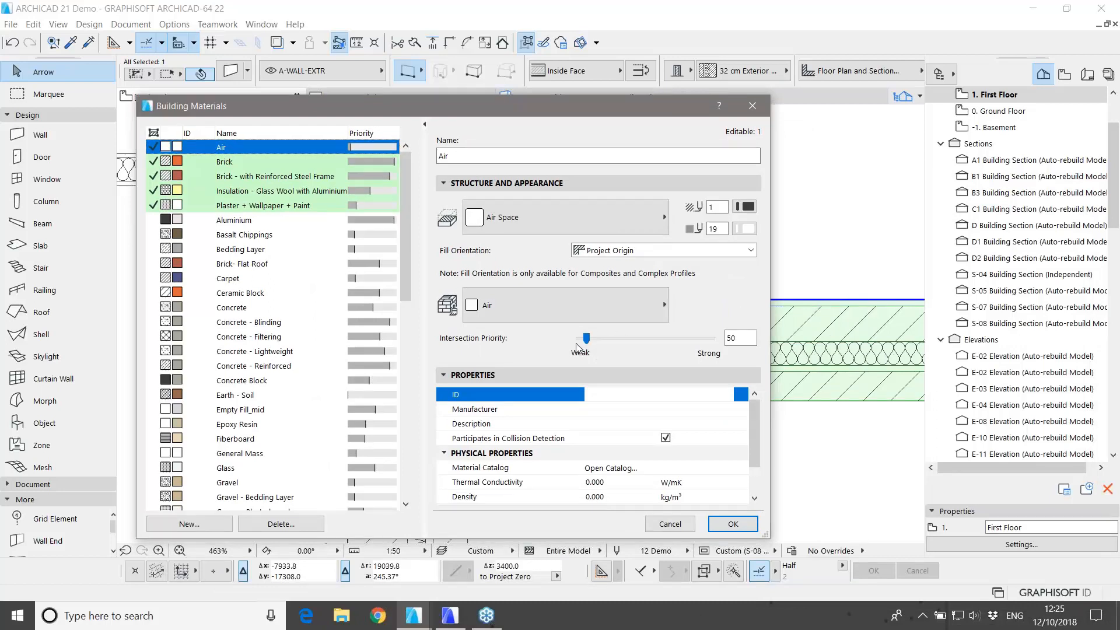
pyautogui.click(670, 523)
pyautogui.click(579, 464)
pyautogui.scroll(-5, 542, 442)
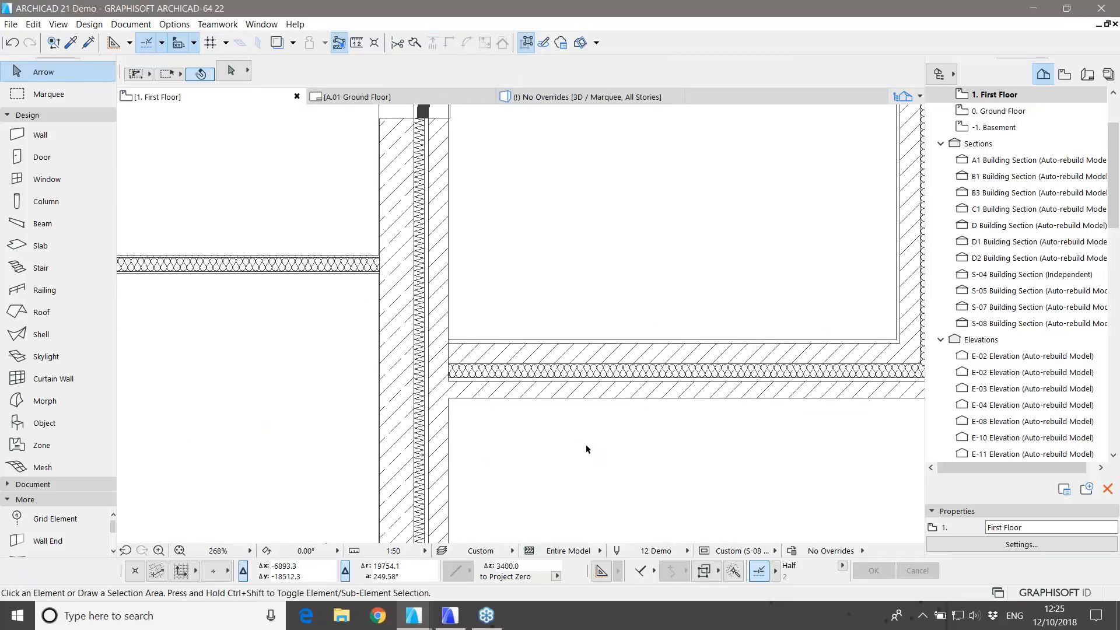
# Step: Make the room's slab a composite using '15 cm GF+1.2.F Finishing'
pyautogui.scroll(-5, 587, 449)
pyautogui.click(547, 380)
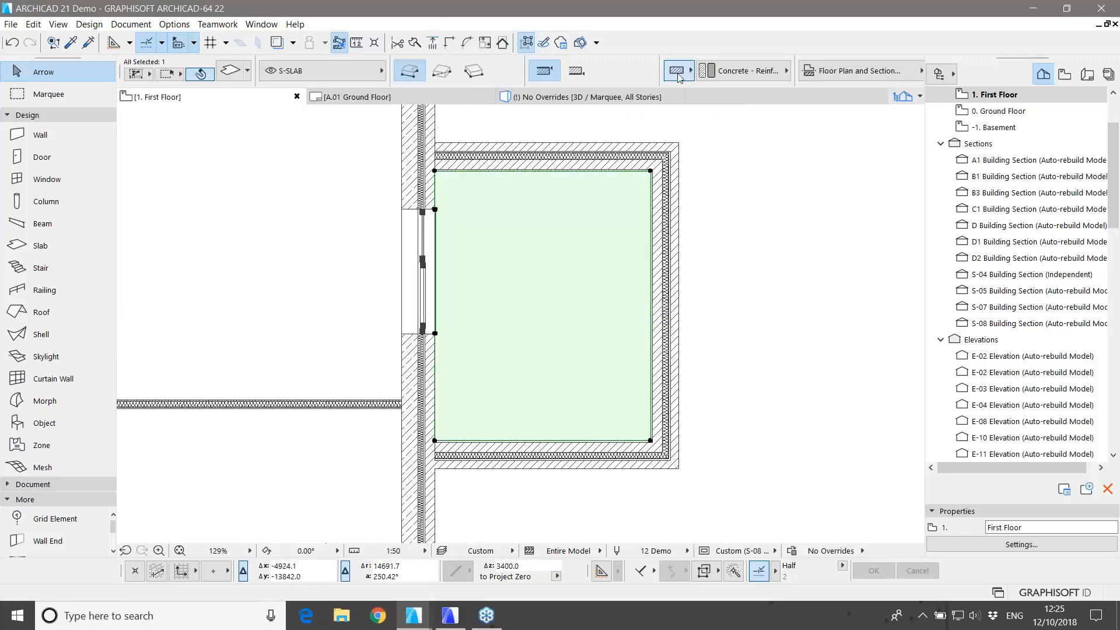
pyautogui.click(679, 78)
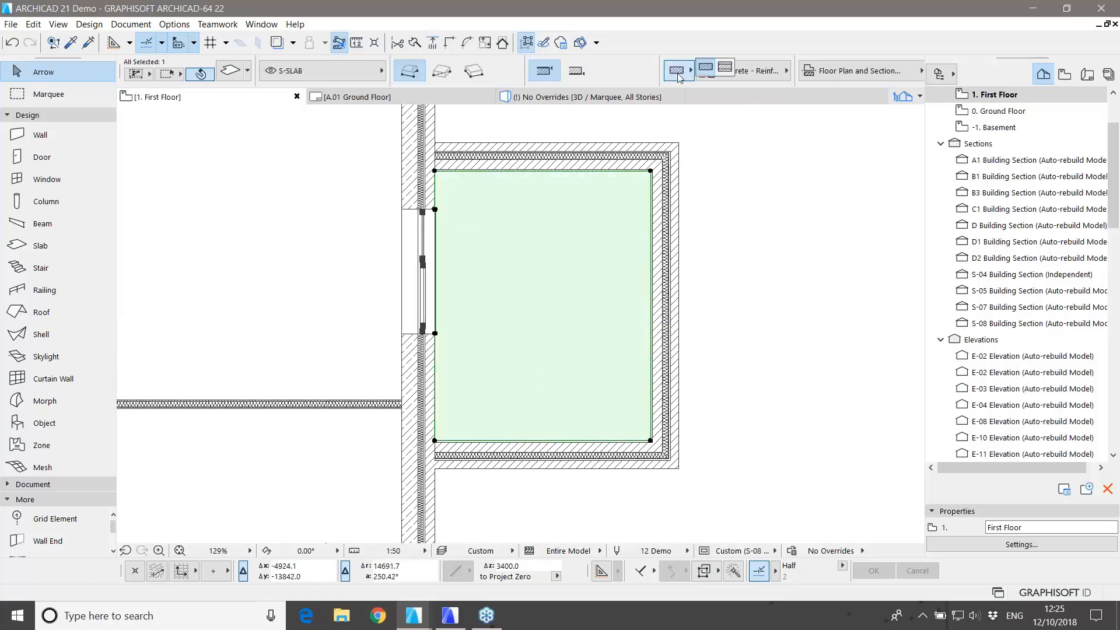
pyautogui.click(725, 68)
pyautogui.click(725, 72)
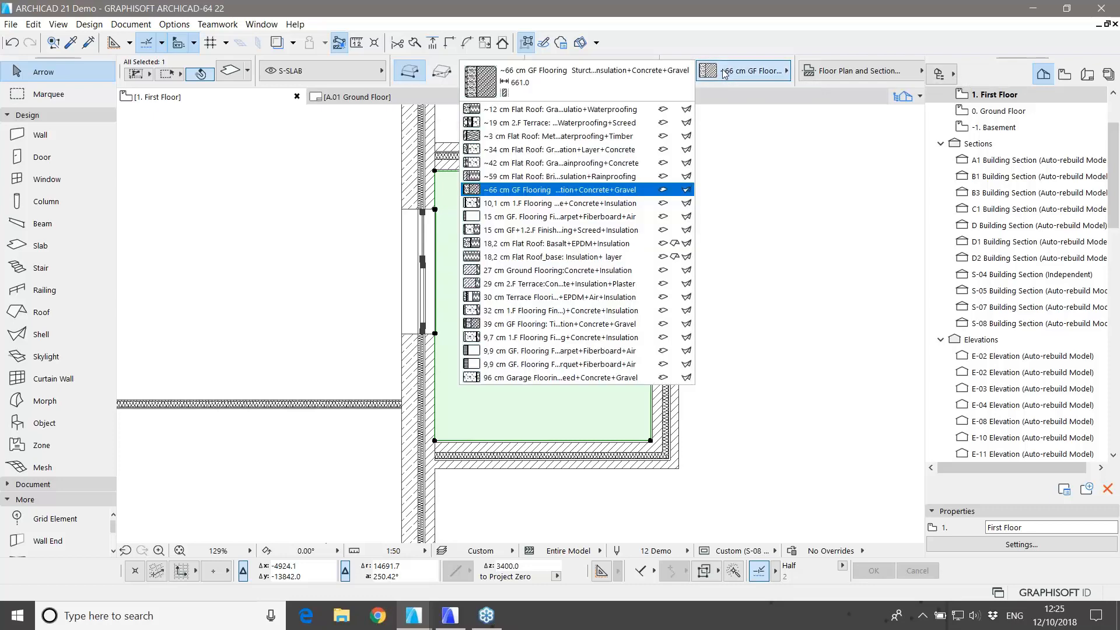
pyautogui.click(547, 231)
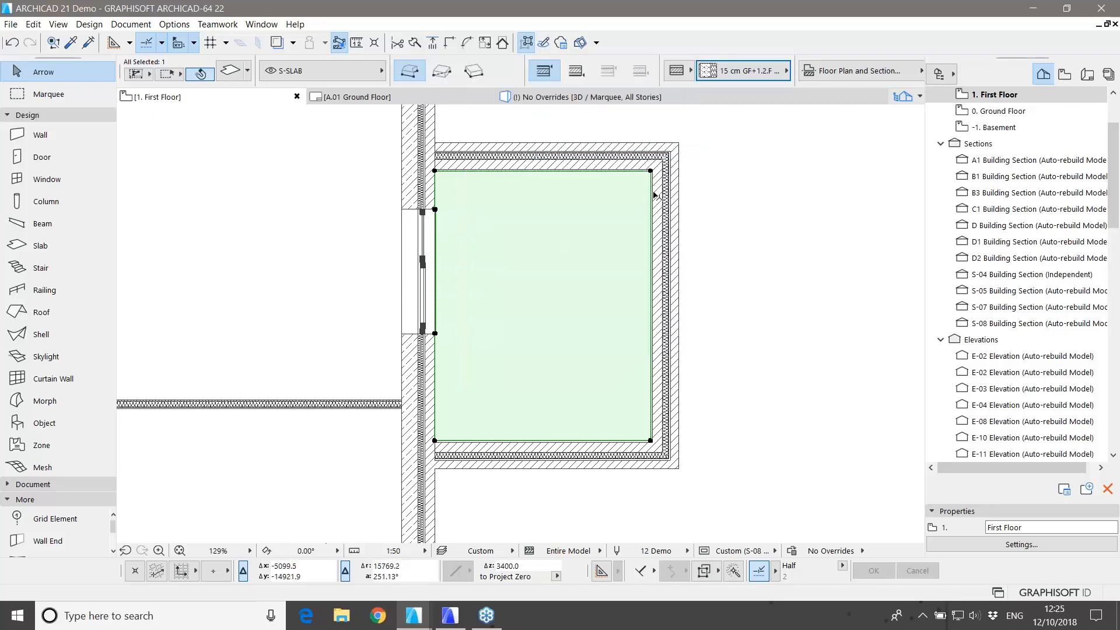
pyautogui.scroll(4, 647, 193)
pyautogui.moveTo(647, 193); pyautogui.dragTo(594, 242, button='middle')
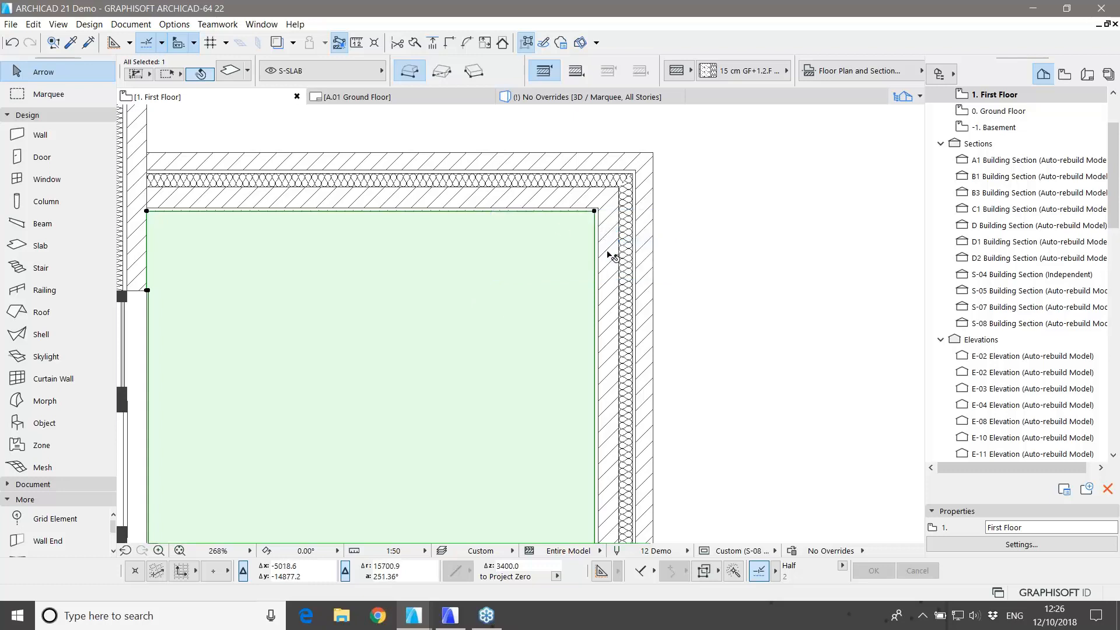
pyautogui.click(595, 253)
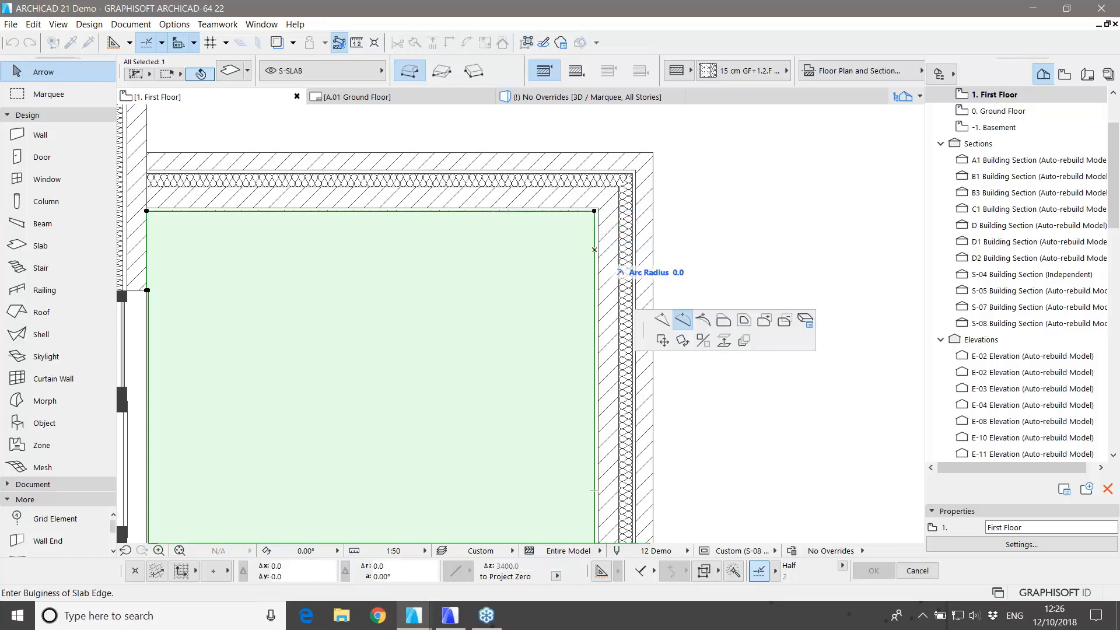
pyautogui.click(744, 322)
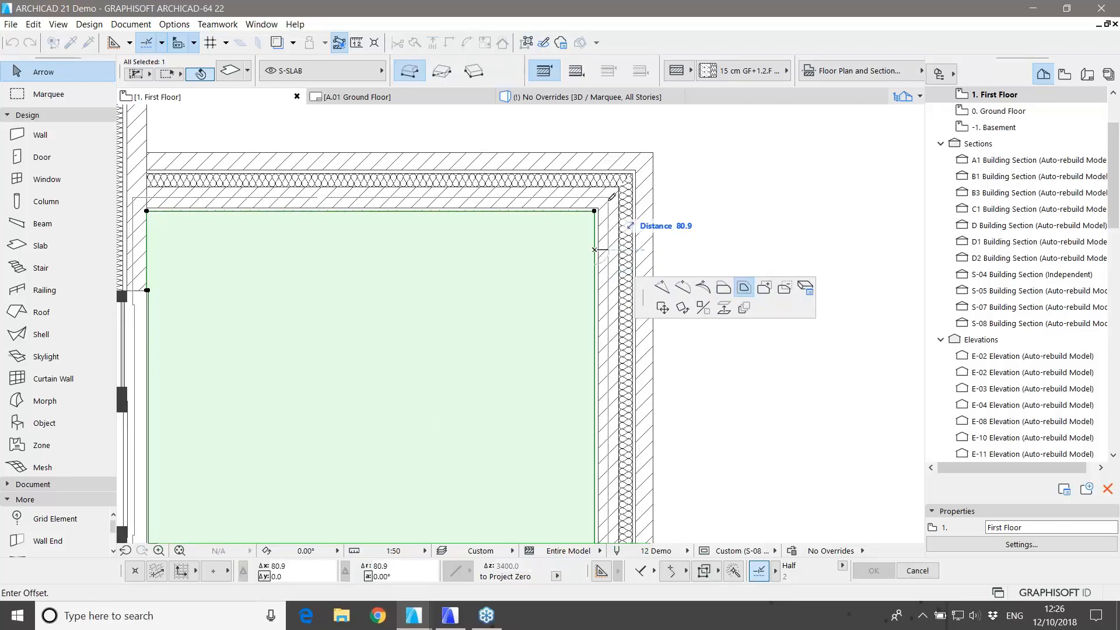
pyautogui.scroll(2, 620, 190)
pyautogui.scroll(3, 619, 189)
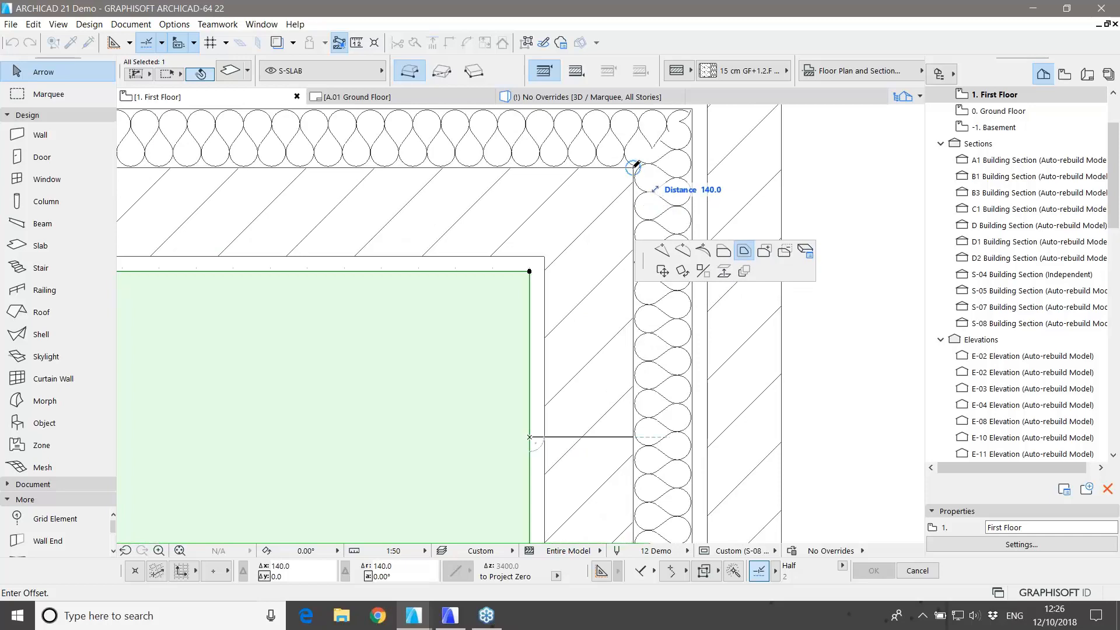
pyautogui.click(634, 167)
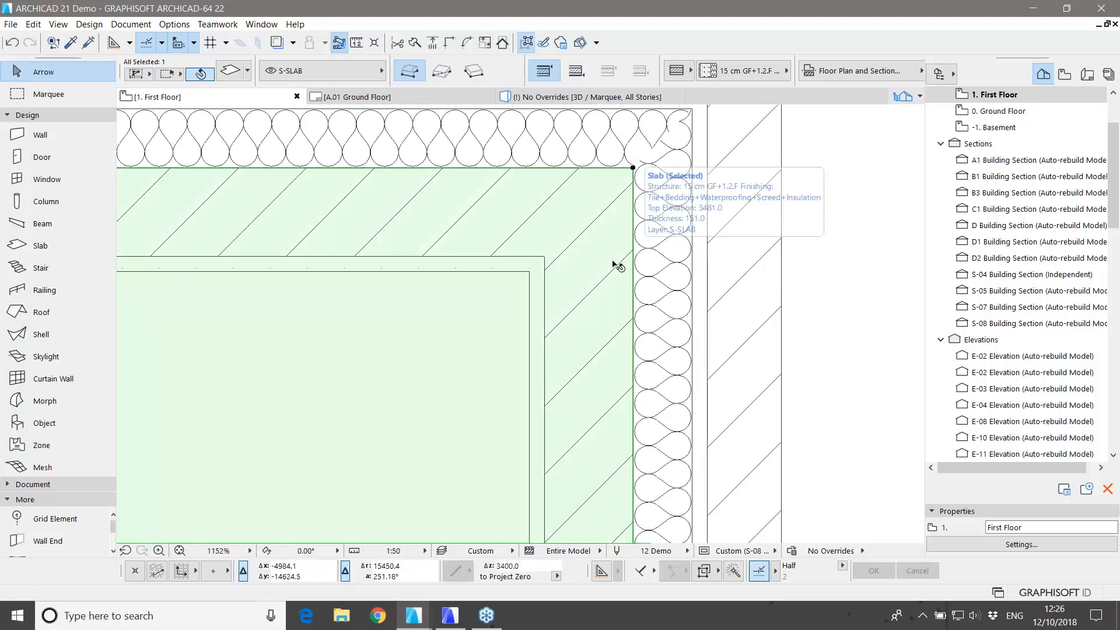
pyautogui.scroll(-10, 665, 253)
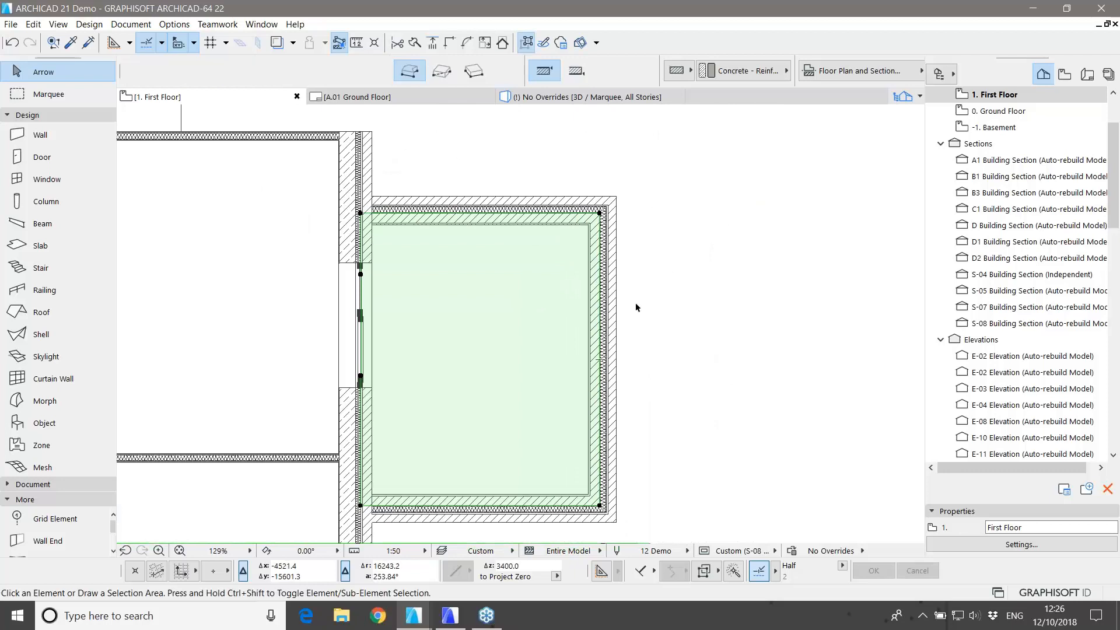
pyautogui.click(635, 302)
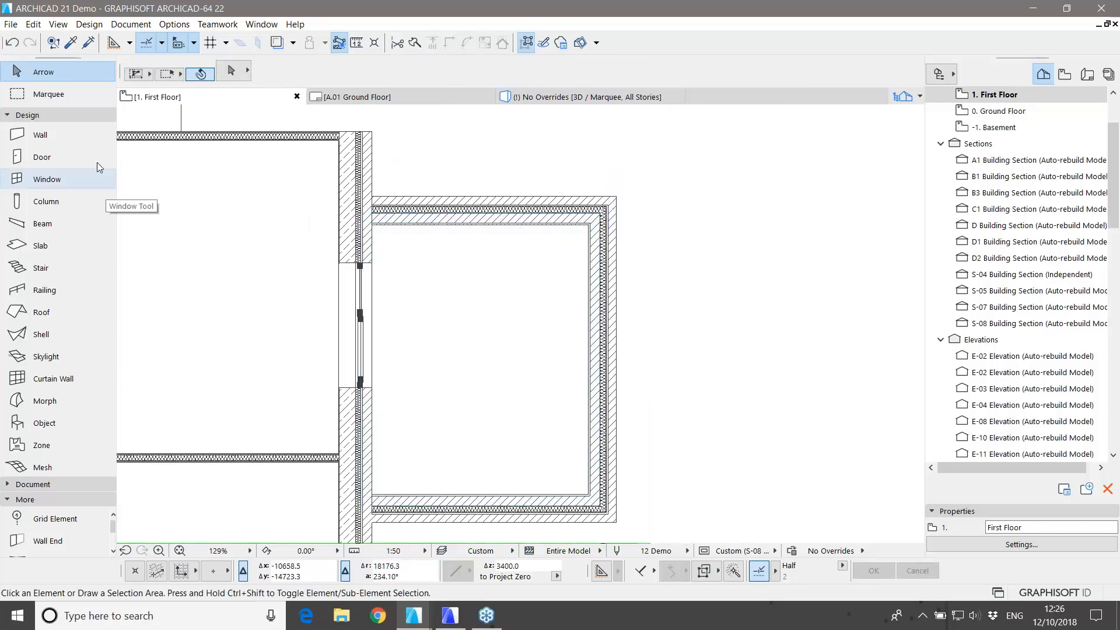
# Step: Show the hidden A-MARK-SECT section-marker layer via the Section tool
pyautogui.click(58, 115)
pyautogui.click(47, 130)
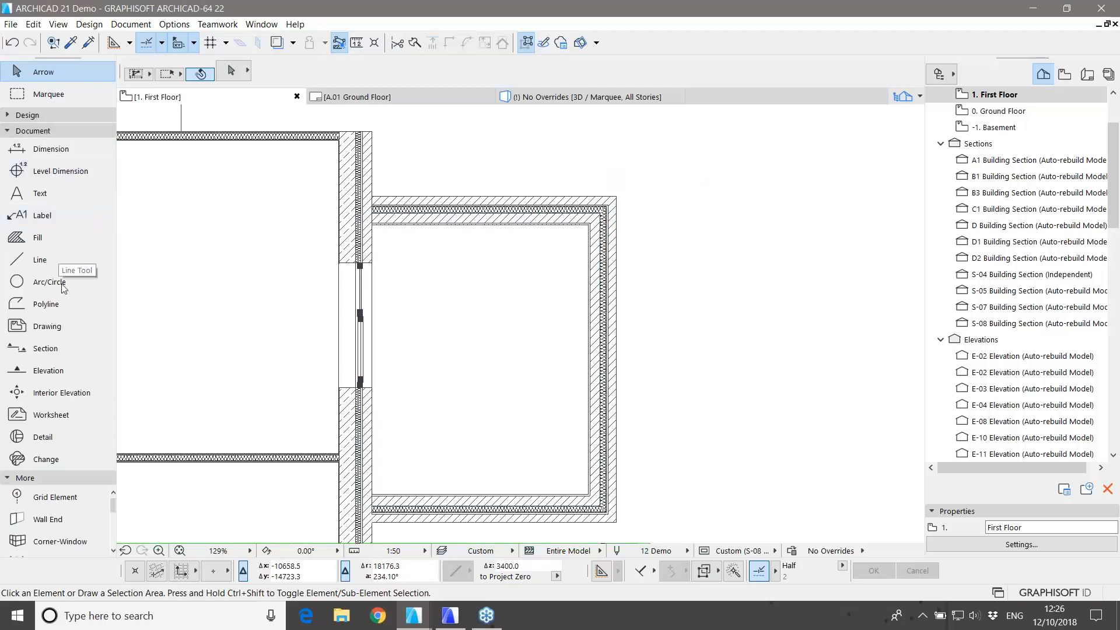
pyautogui.click(43, 349)
pyautogui.click(309, 304)
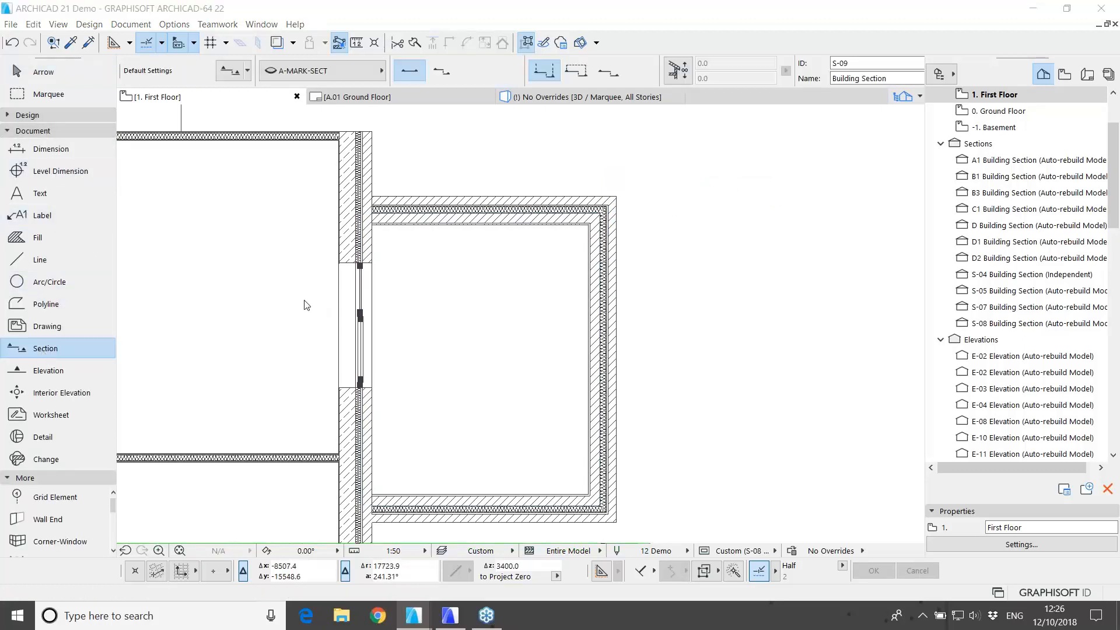
pyautogui.click(494, 244)
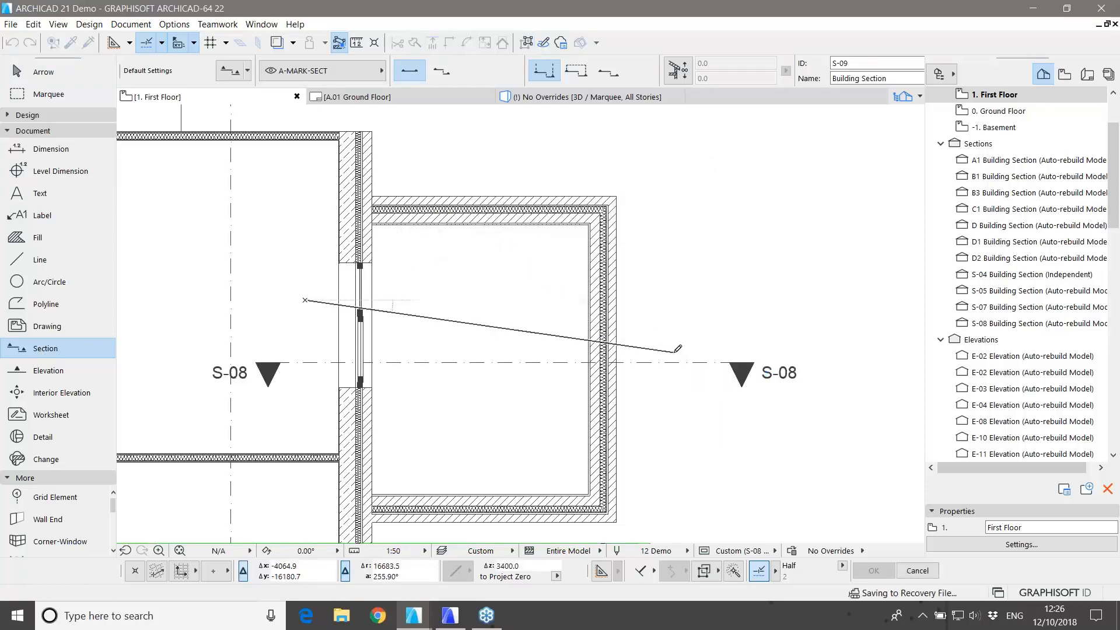
pyautogui.press('Escape')
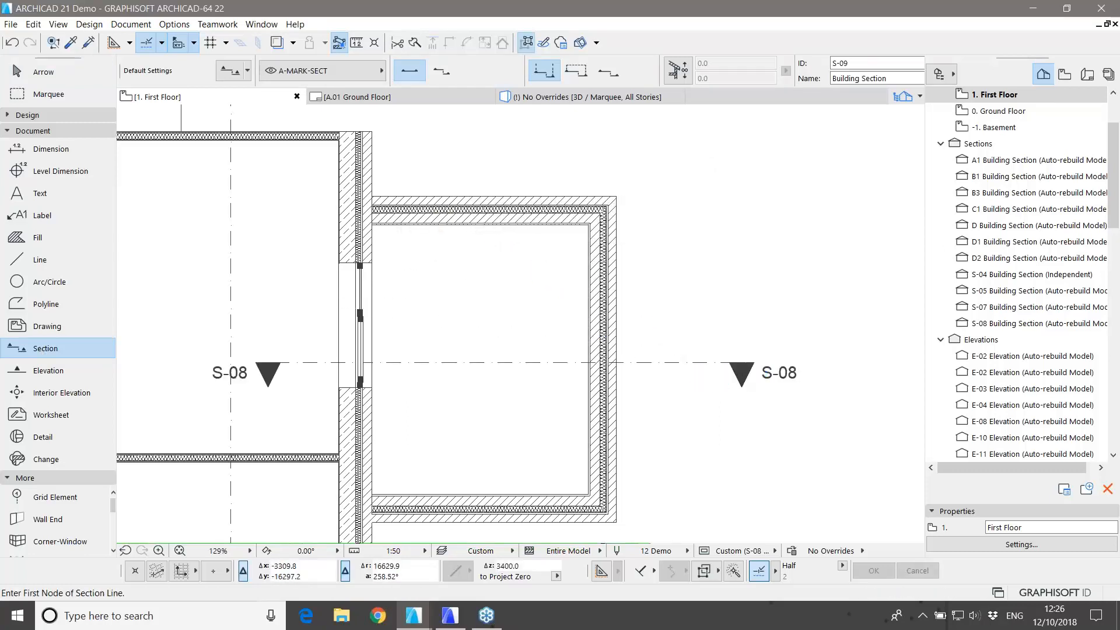
# Step: Open the S-08 Building Section and select the floor slab there
pyautogui.click(992, 326)
pyautogui.doubleClick(993, 325)
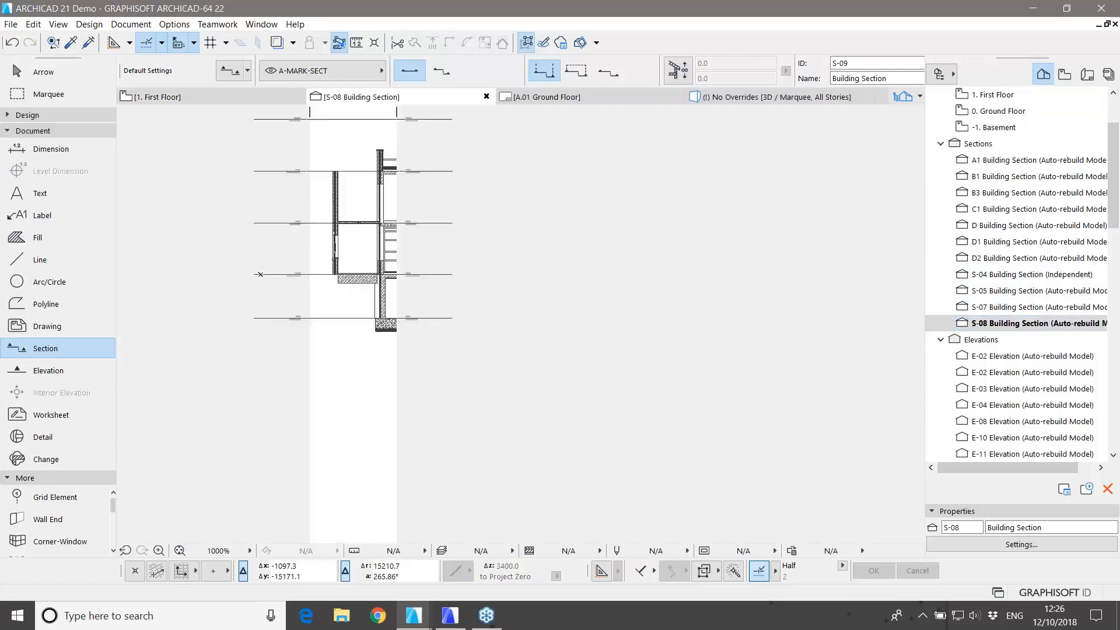
pyautogui.scroll(15, 314, 266)
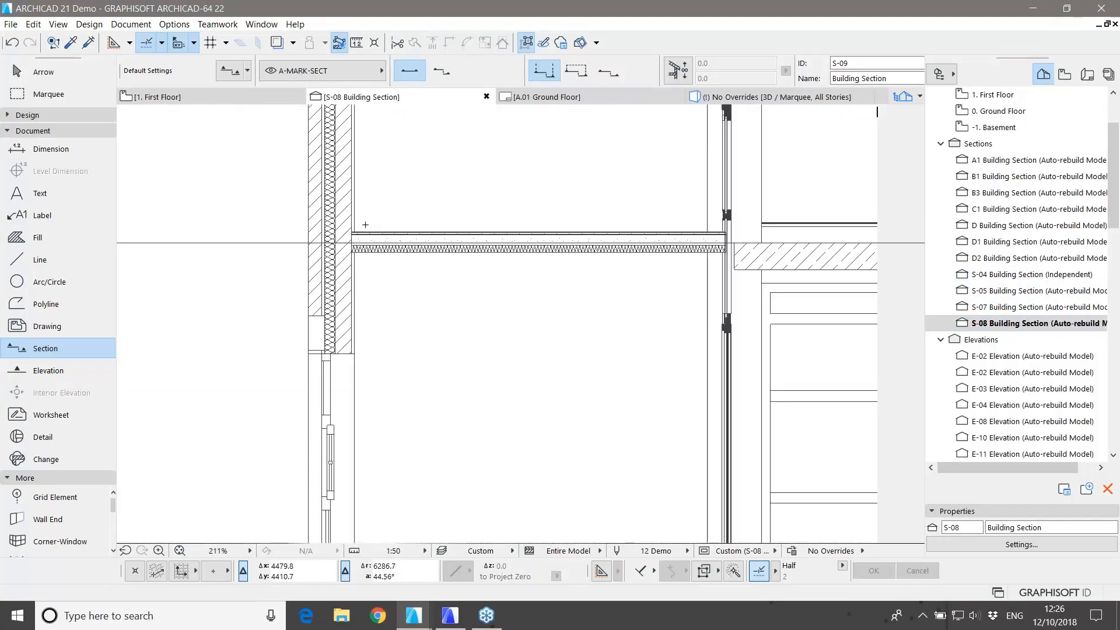
pyautogui.press('Escape')
pyautogui.click(353, 248)
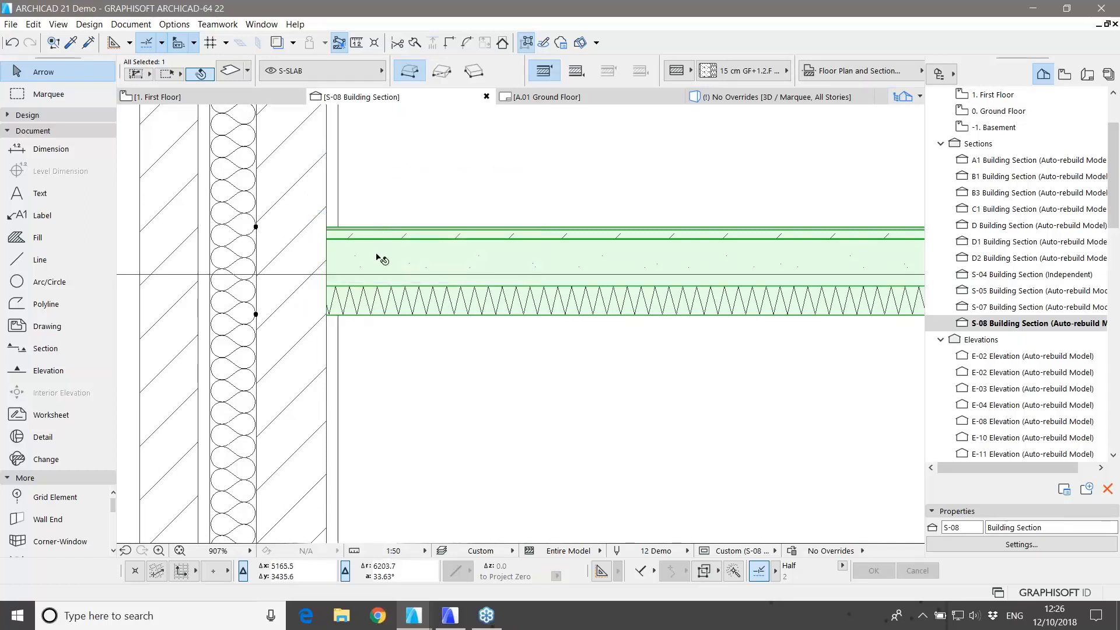
# Step: Apply the 27 cm Ground Flooring composite to the selected slab in section S-08
pyautogui.moveTo(382, 260)
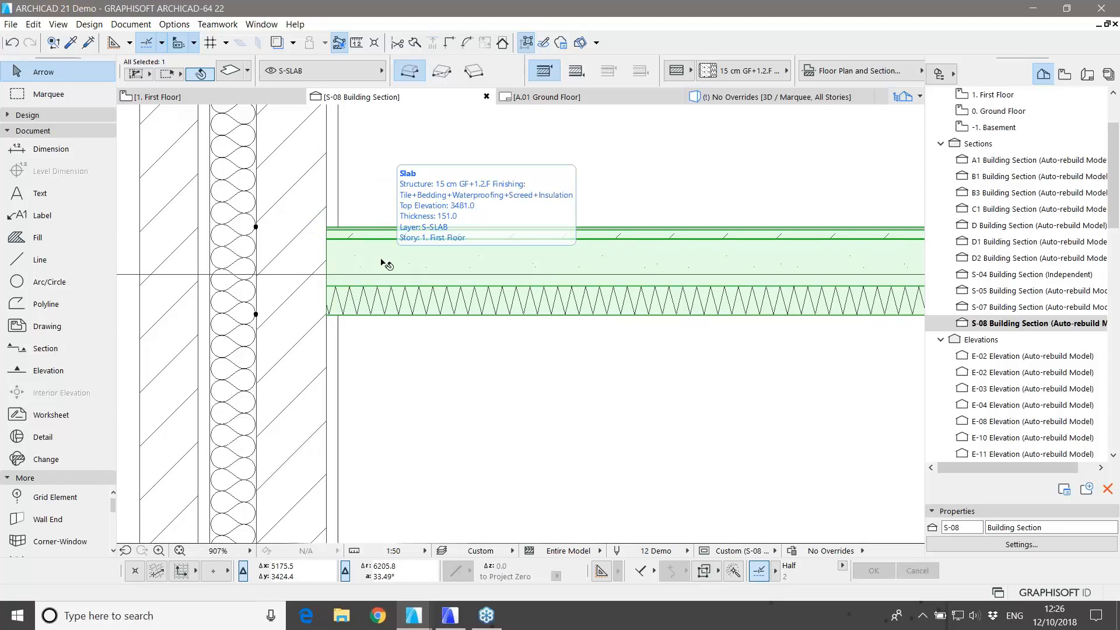
pyautogui.moveTo(363, 205); pyautogui.dragTo(392, 260, button='middle')
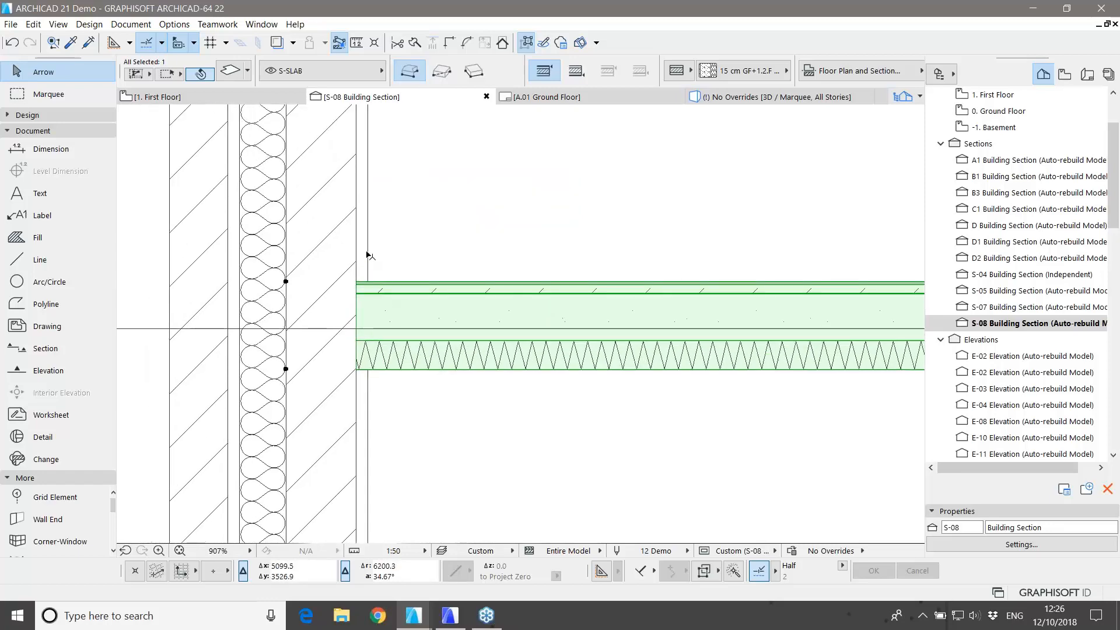
pyautogui.moveTo(368, 255)
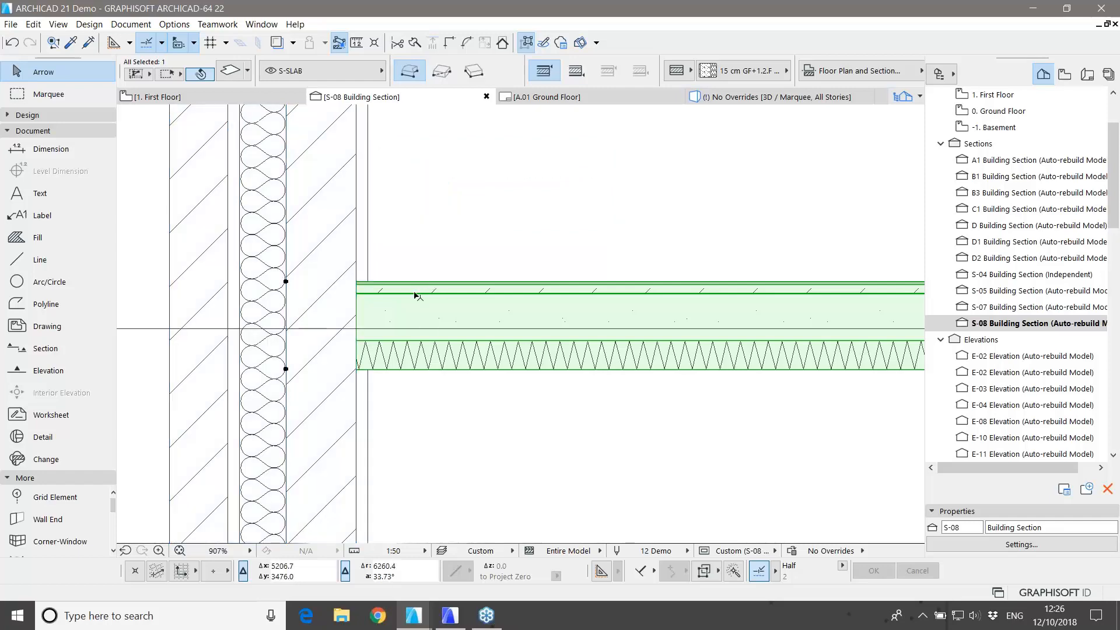
pyautogui.moveTo(445, 308)
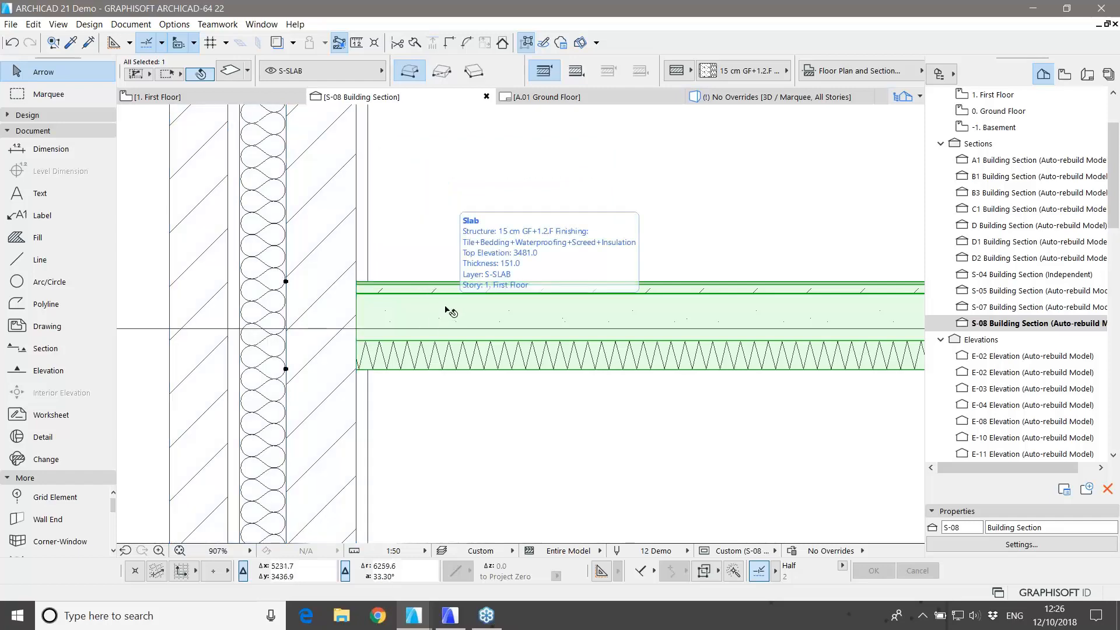
pyautogui.click(743, 70)
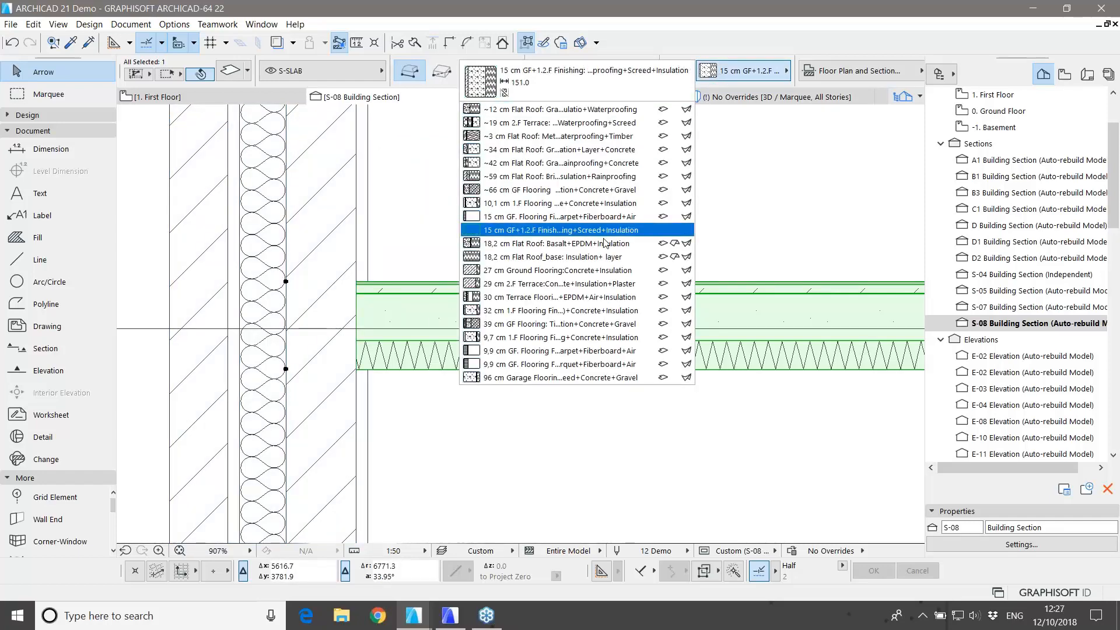
pyautogui.click(583, 270)
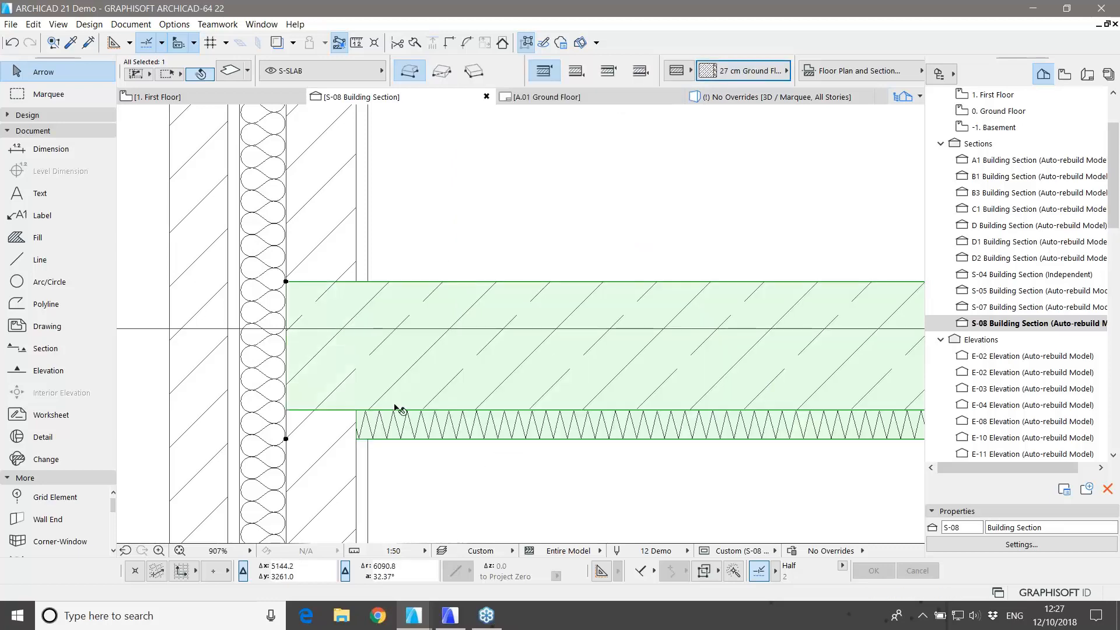
pyautogui.scroll(-1, 417, 354)
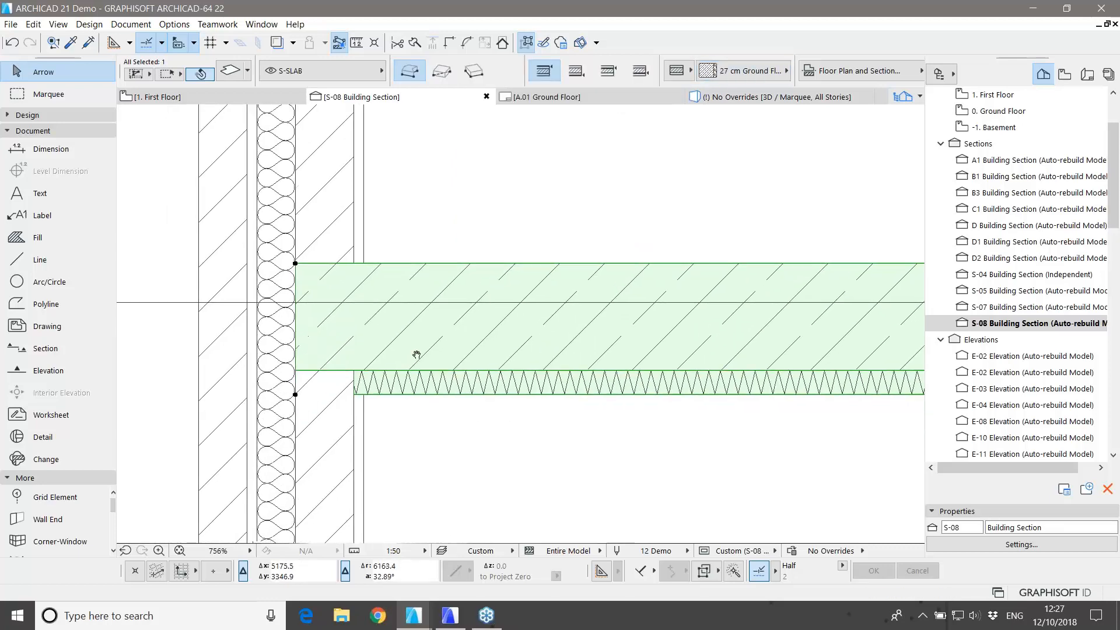
pyautogui.moveTo(416, 355); pyautogui.dragTo(405, 329, button='middle')
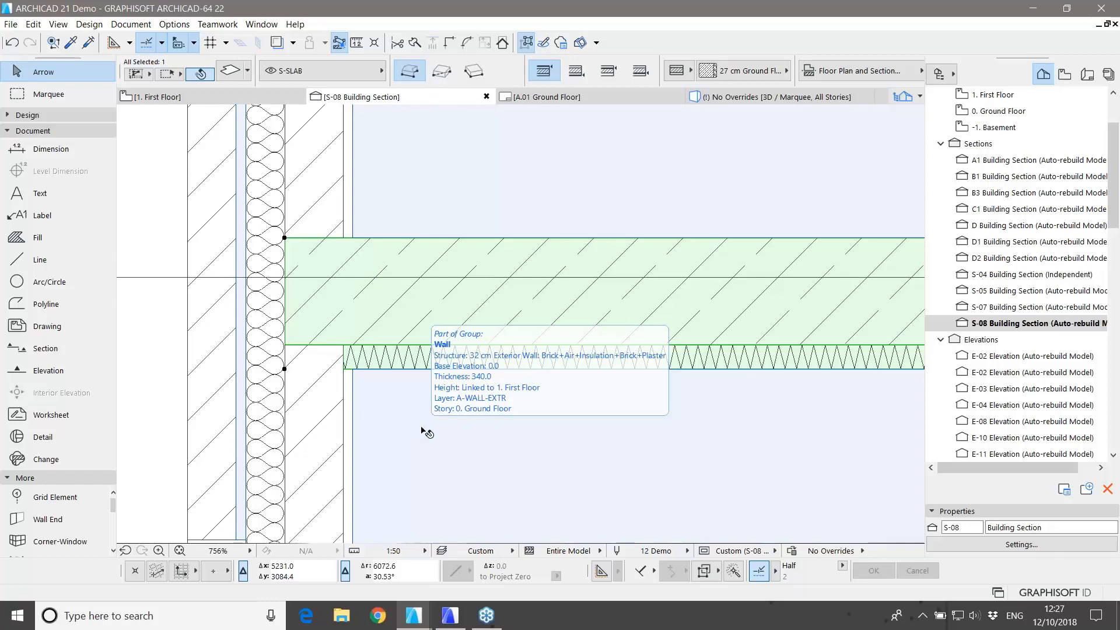
pyautogui.scroll(-10, 429, 418)
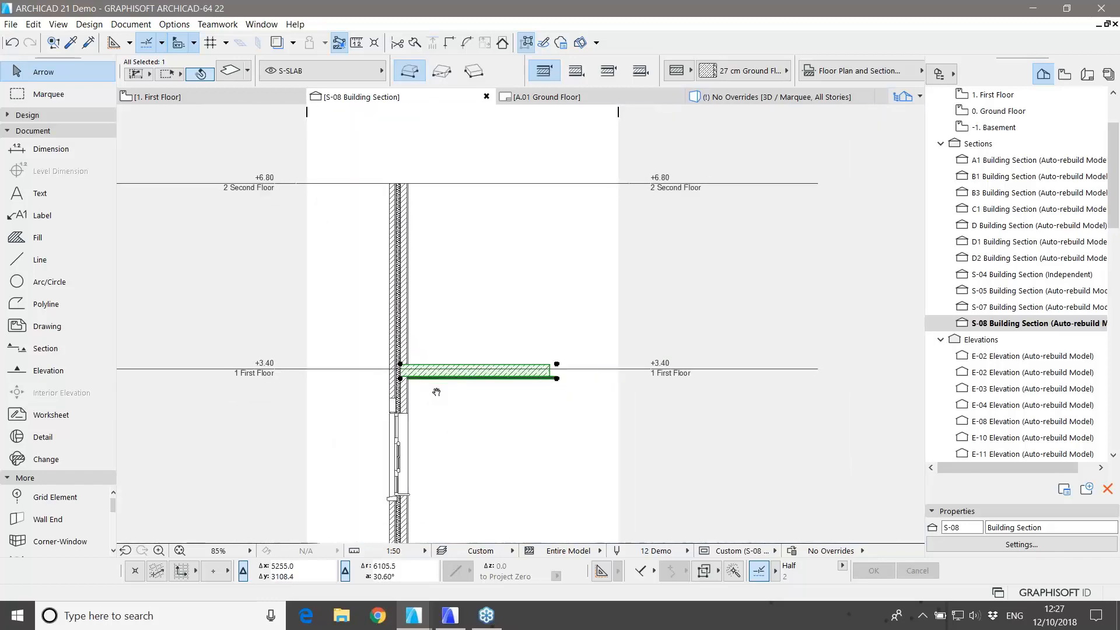
# Step: Open the saved Architectural Floor Plan view from the View Map and inspect the central rooms
pyautogui.press('Escape')
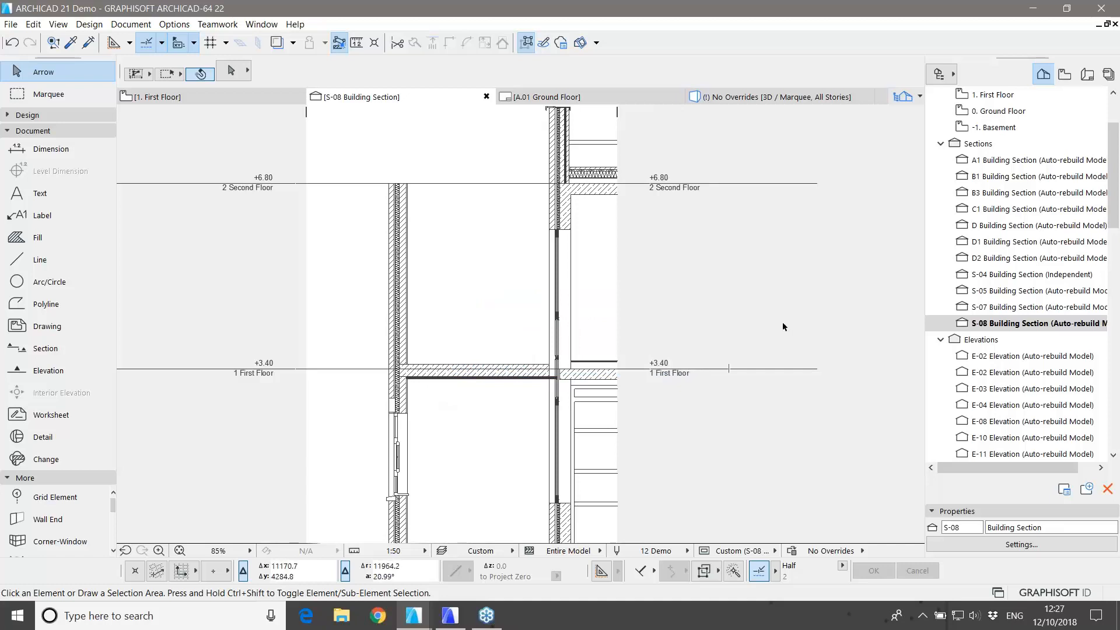
pyautogui.click(1062, 81)
pyautogui.doubleClick(1006, 227)
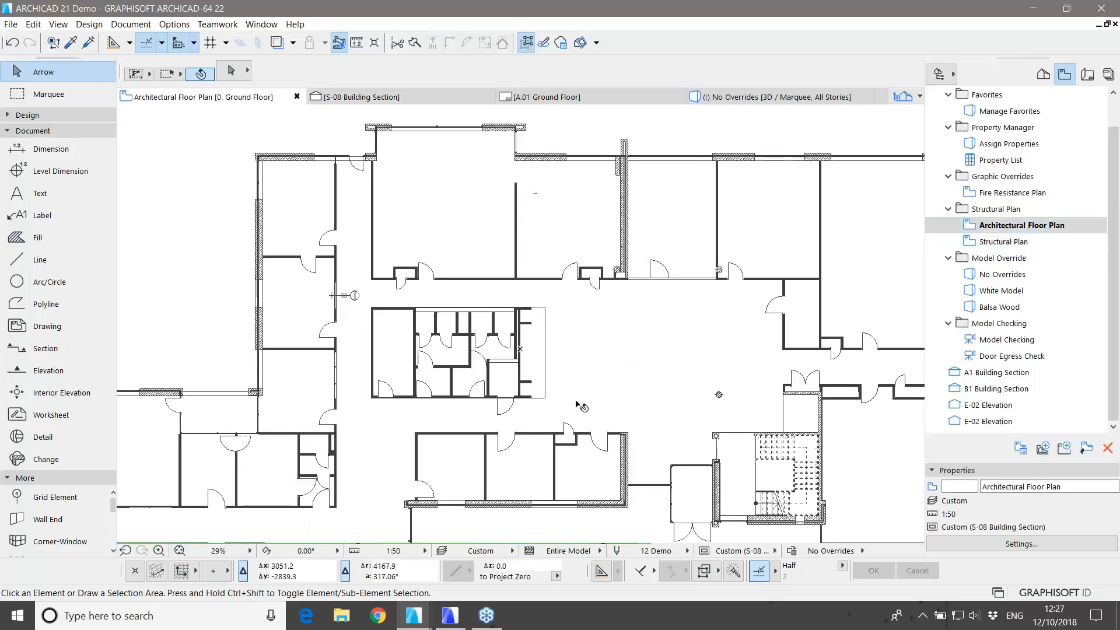
pyautogui.moveTo(718, 395); pyautogui.dragTo(711, 325, button='middle')
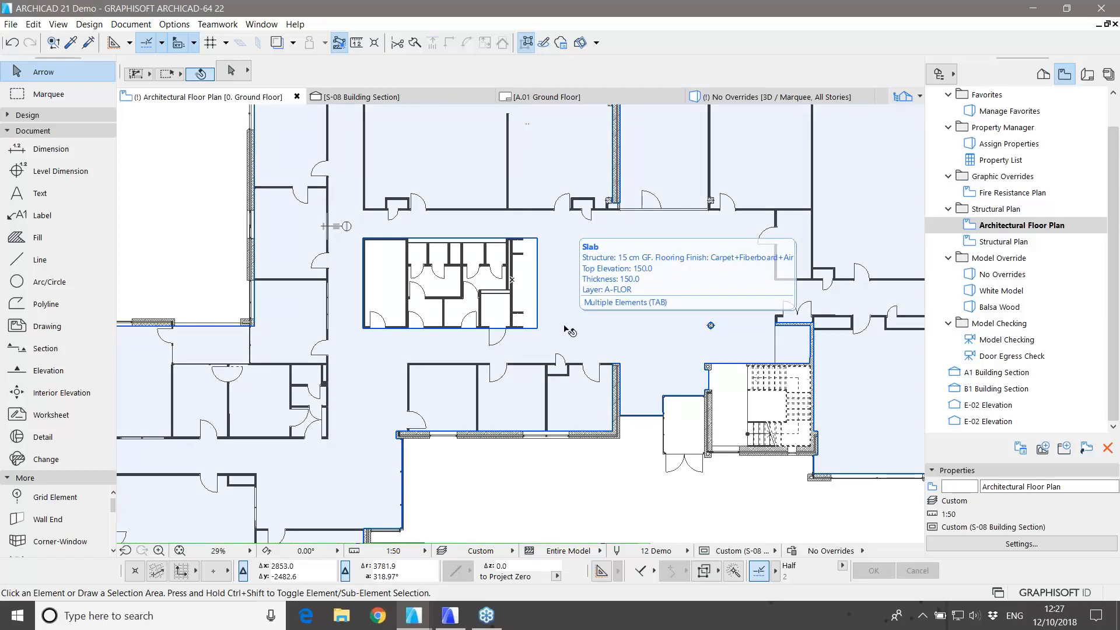
pyautogui.scroll(2, 482, 458)
pyautogui.scroll(2, 482, 458)
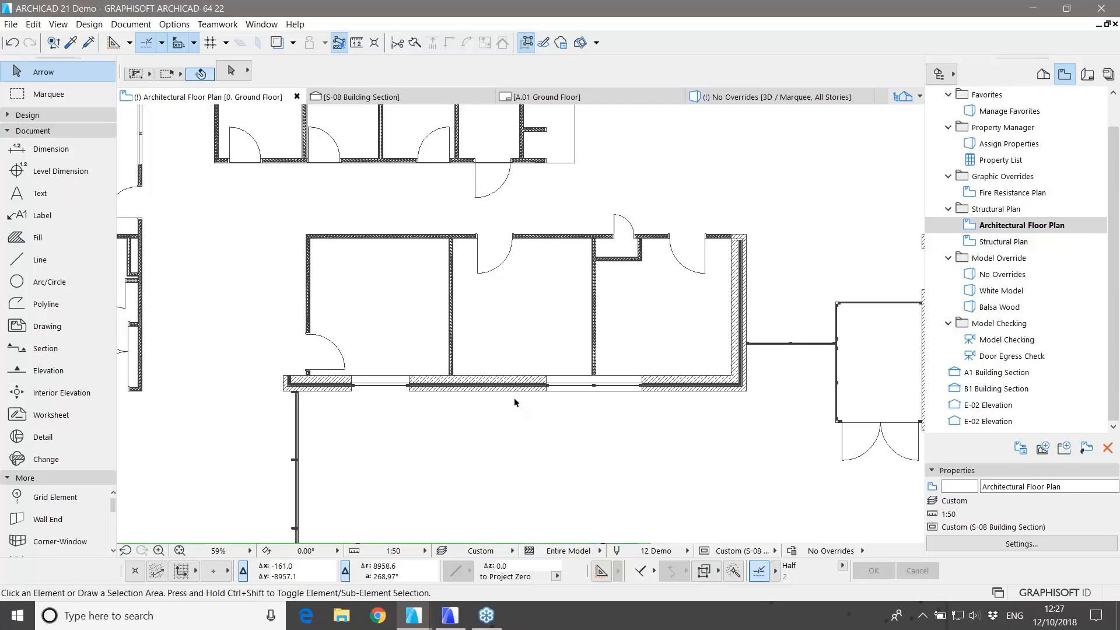
pyautogui.scroll(9, 487, 400)
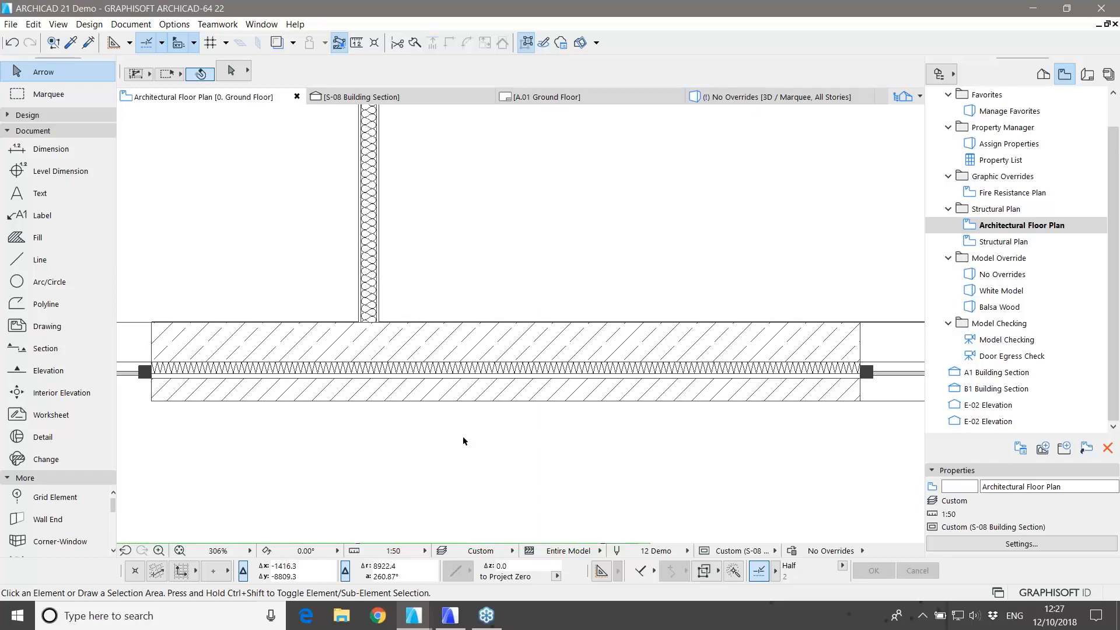
pyautogui.scroll(-5, 468, 430)
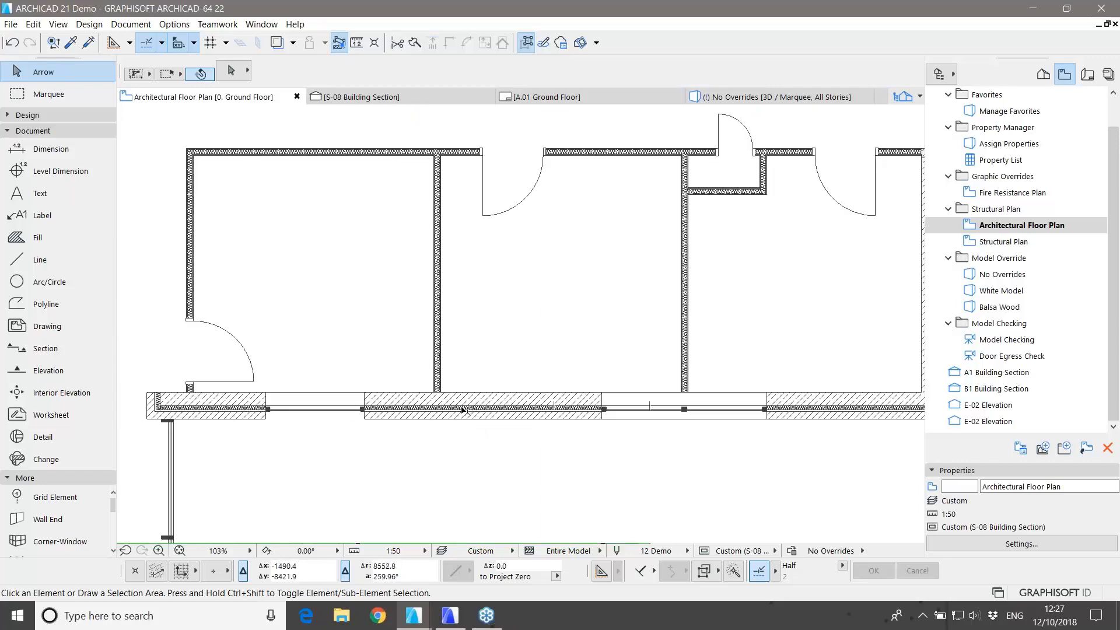
pyautogui.moveTo(463, 412)
# Step: Switch to the Structural Plan view and open a 40 cm exterior wall's settings, showing its Classification and Properties
pyautogui.doubleClick(1015, 243)
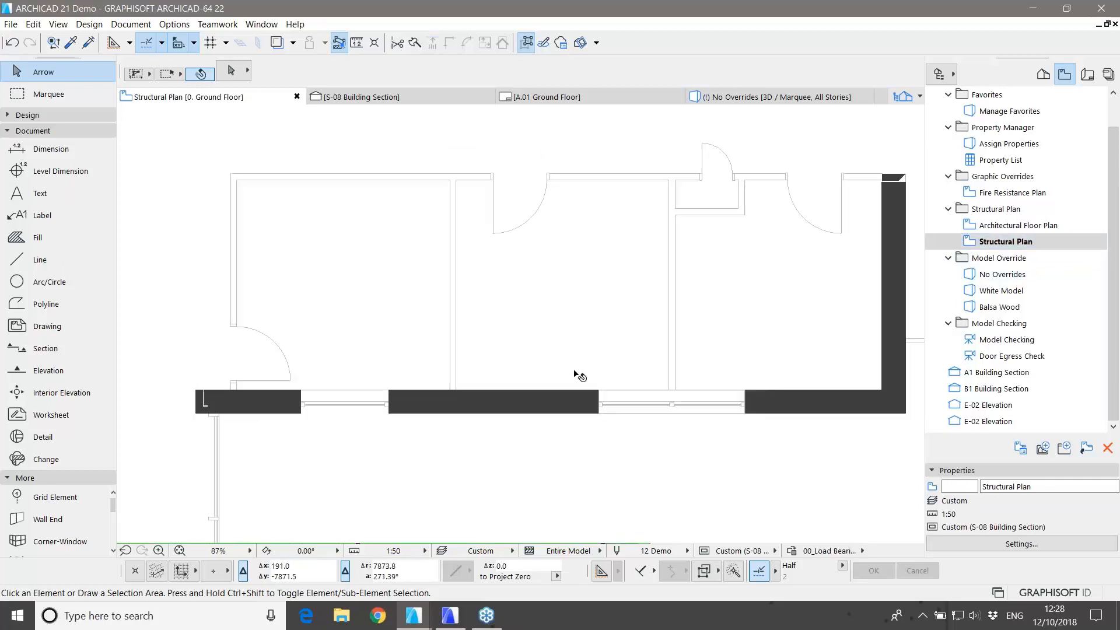
pyautogui.scroll(-7, 580, 376)
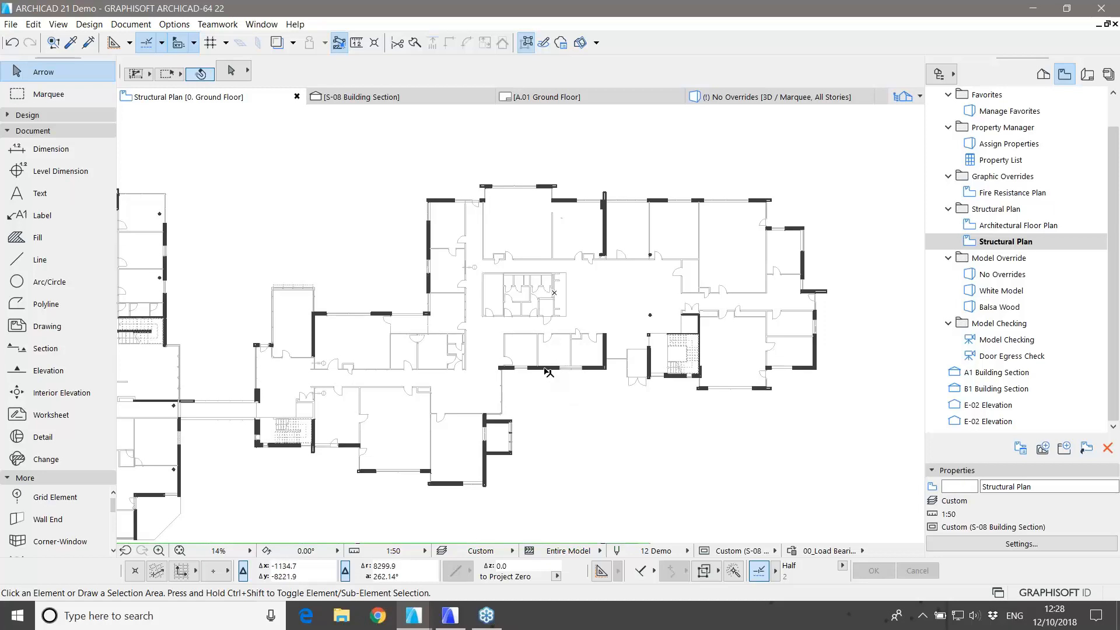
pyautogui.click(566, 368)
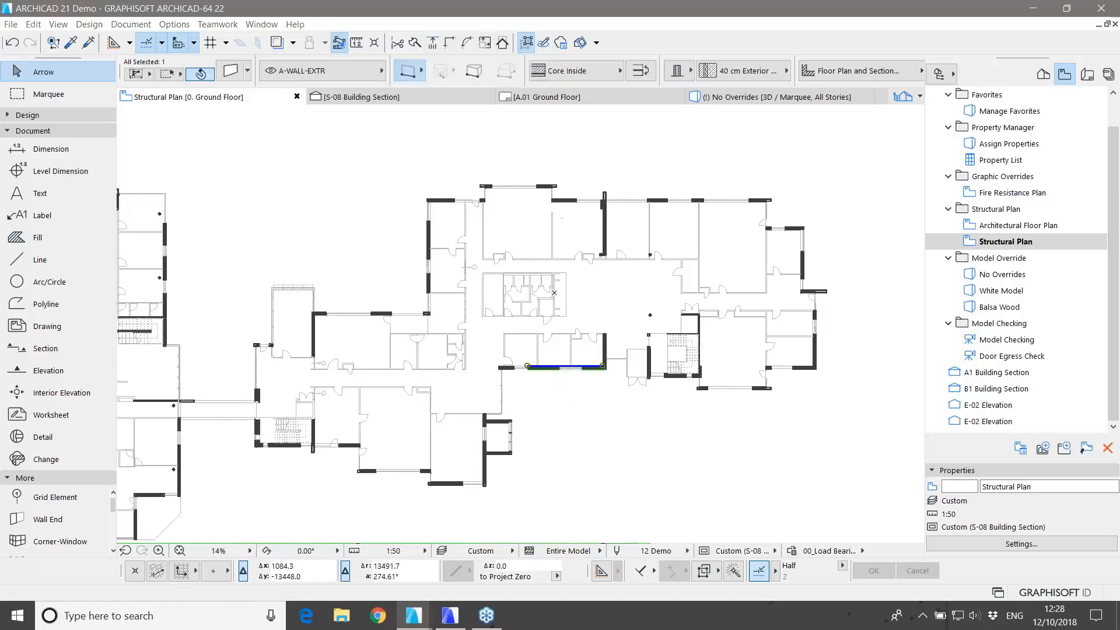
pyautogui.hotkey('ctrl', 't')
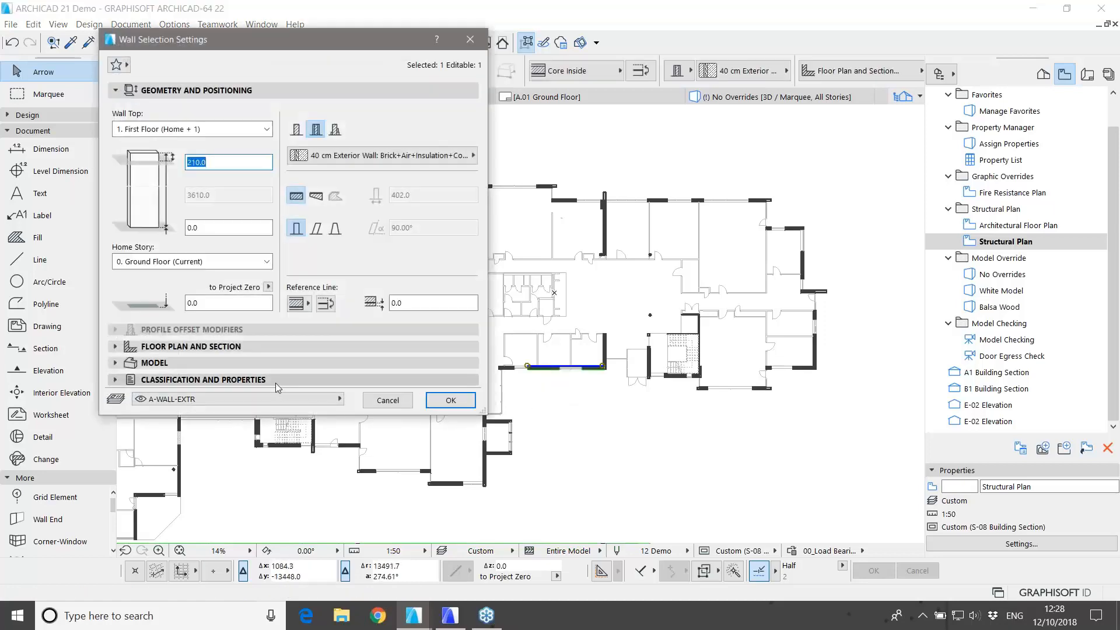
pyautogui.click(274, 382)
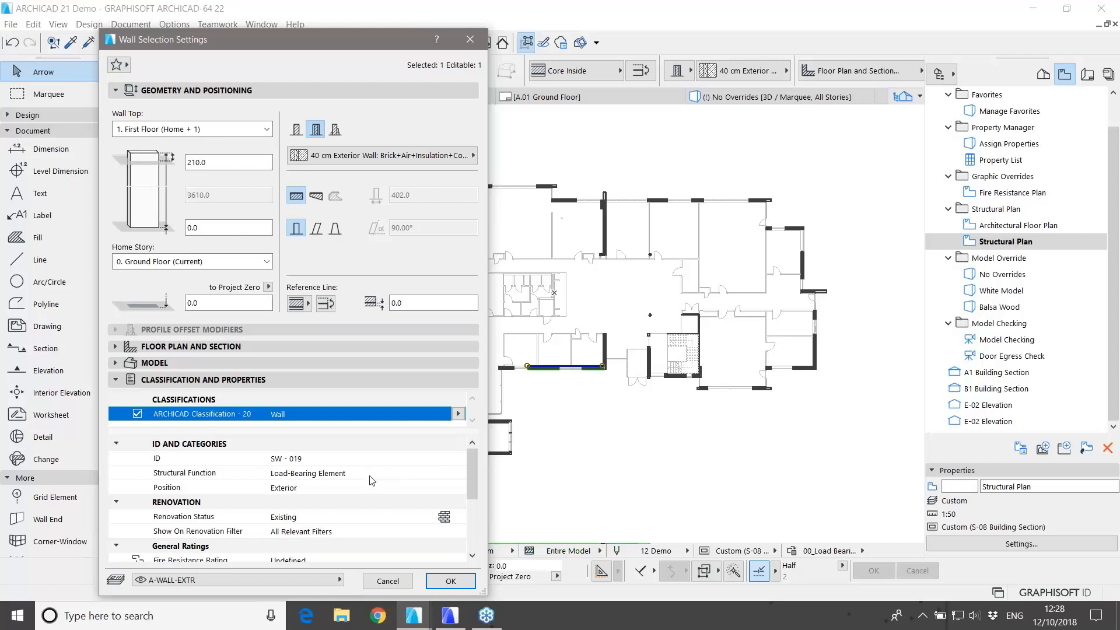
# Step: Confirm an interior wall's Structural Function is Undefined, then close its settings unchanged and deselect it
pyautogui.click(387, 581)
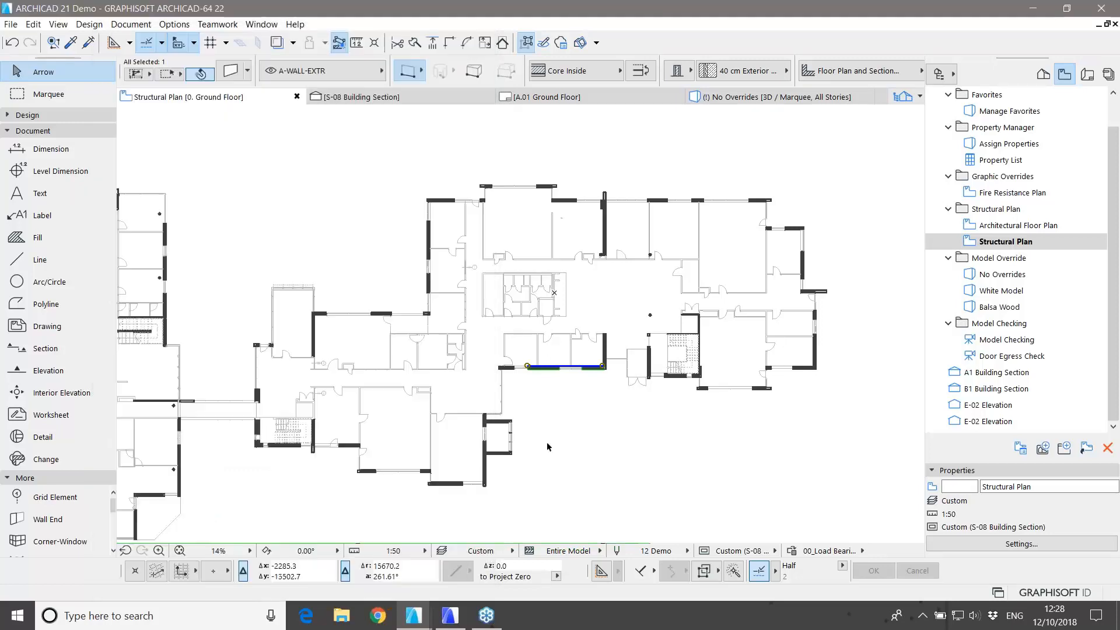
pyautogui.click(537, 355)
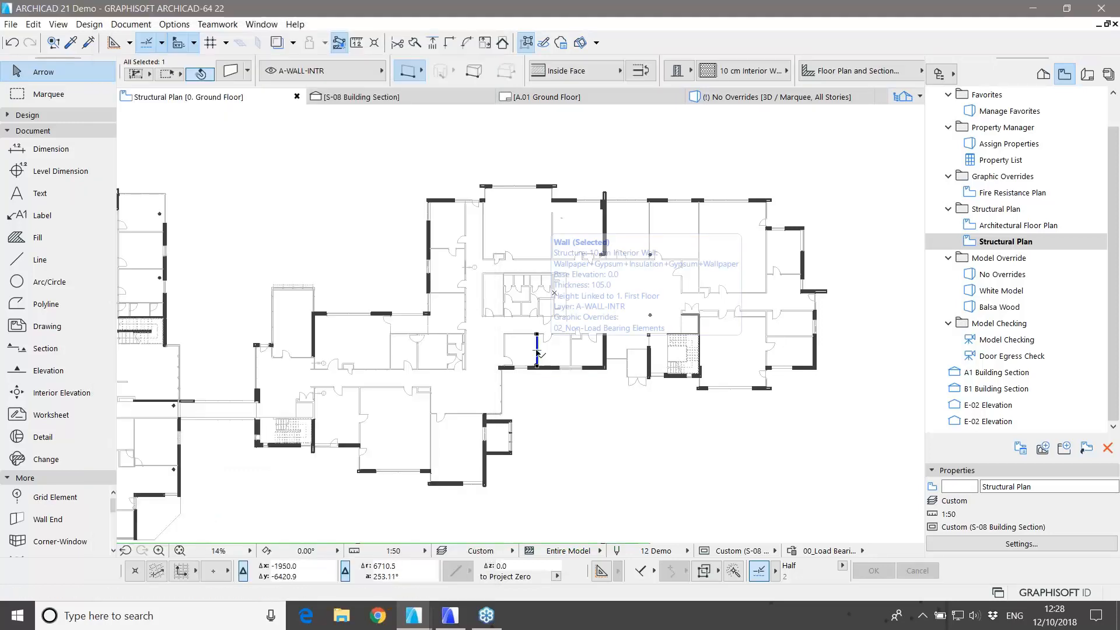
pyautogui.hotkey('ctrl', 't')
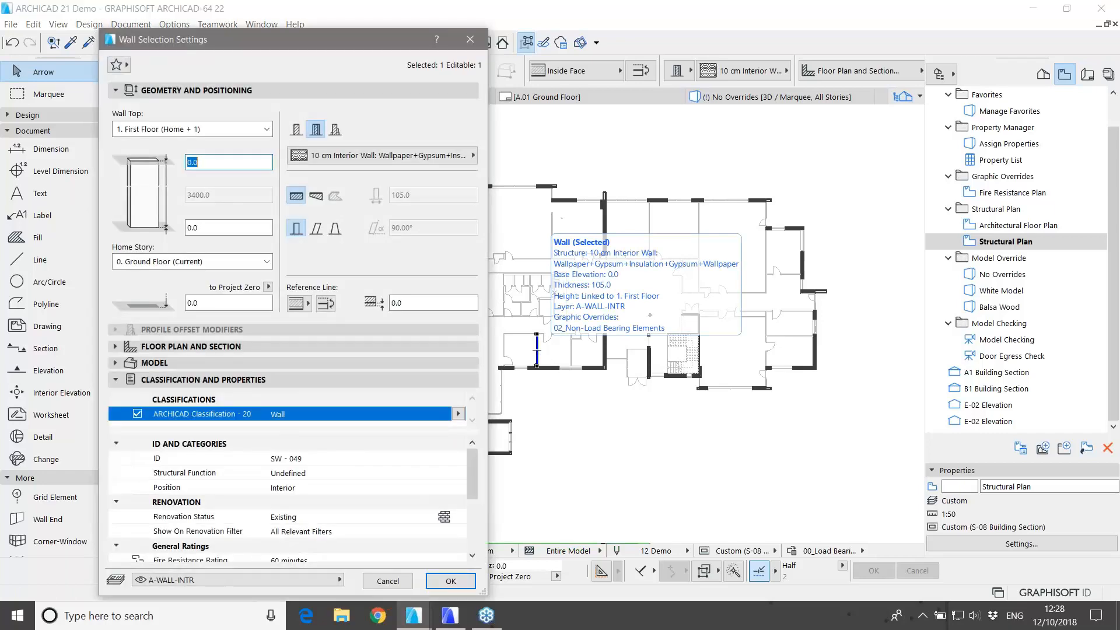
pyautogui.click(340, 473)
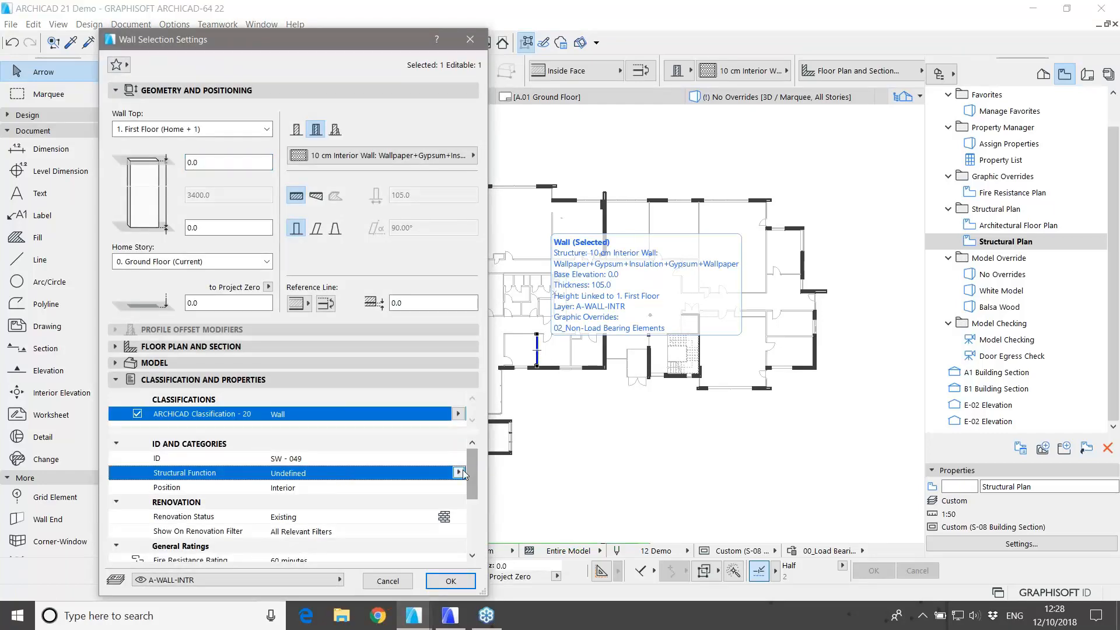
pyautogui.click(459, 473)
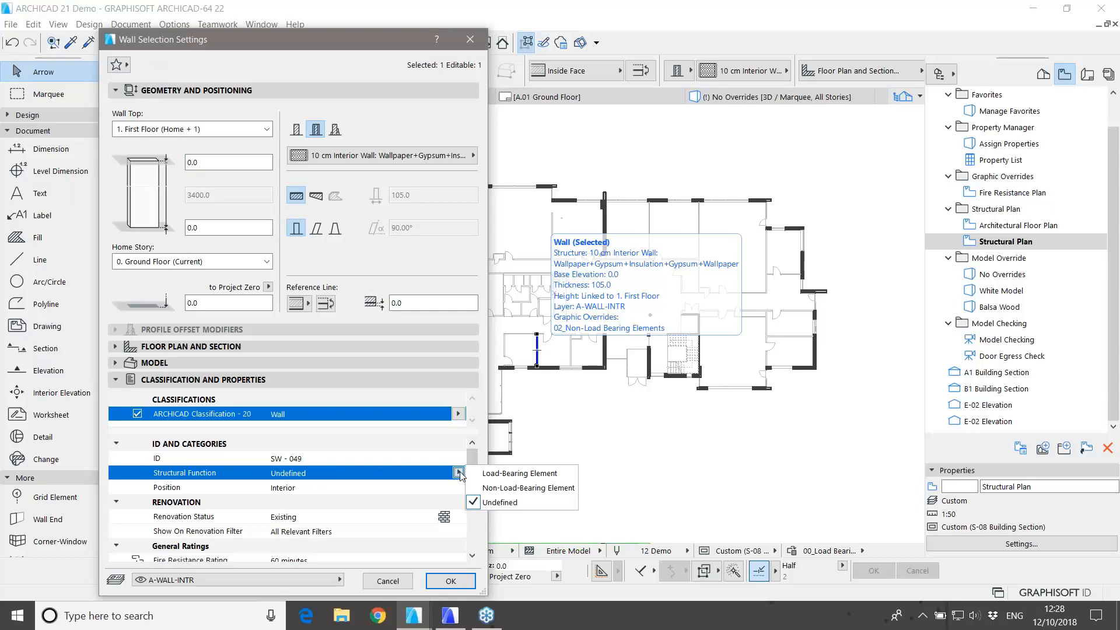
pyautogui.click(459, 473)
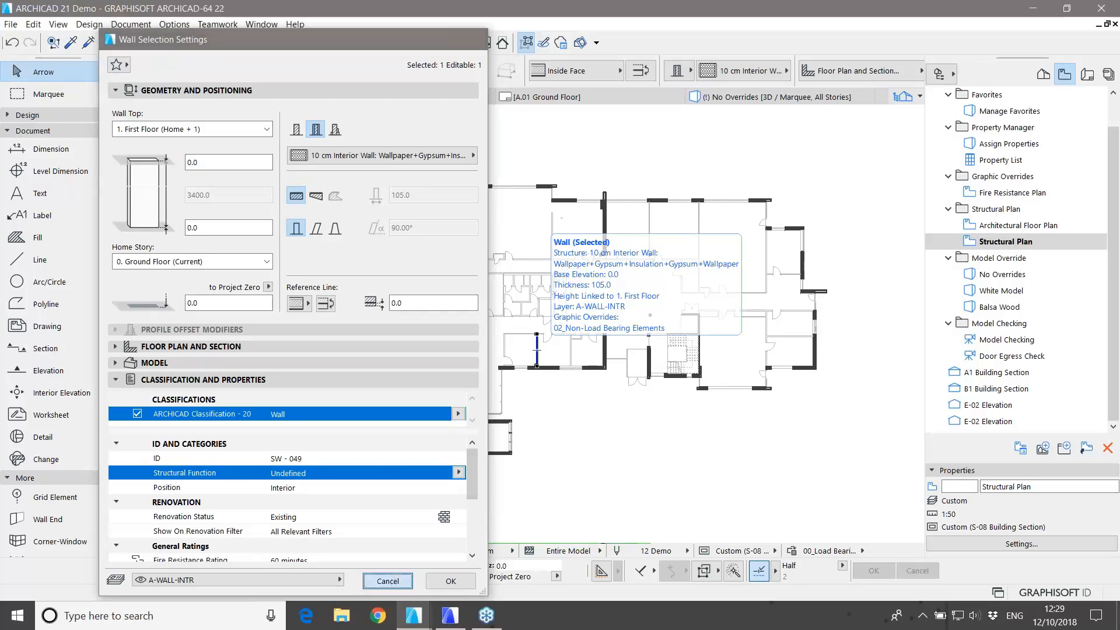
pyautogui.click(388, 580)
pyautogui.click(585, 462)
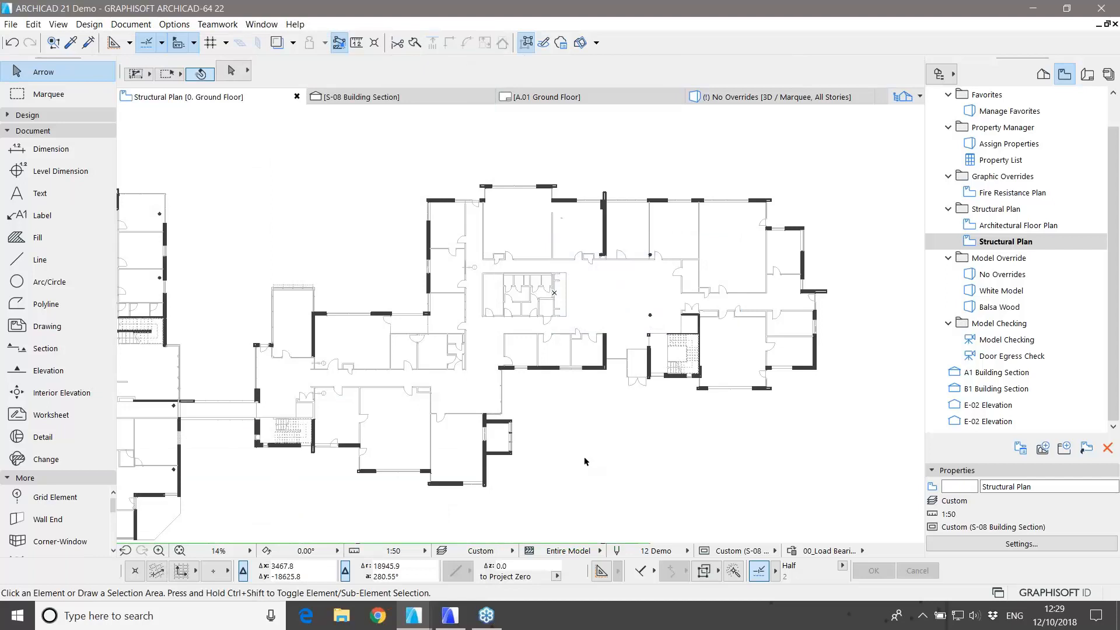
# Step: Open the Fire Resistance Plan view and bring up an interior wall's settings
pyautogui.click(993, 194)
pyautogui.doubleClick(993, 194)
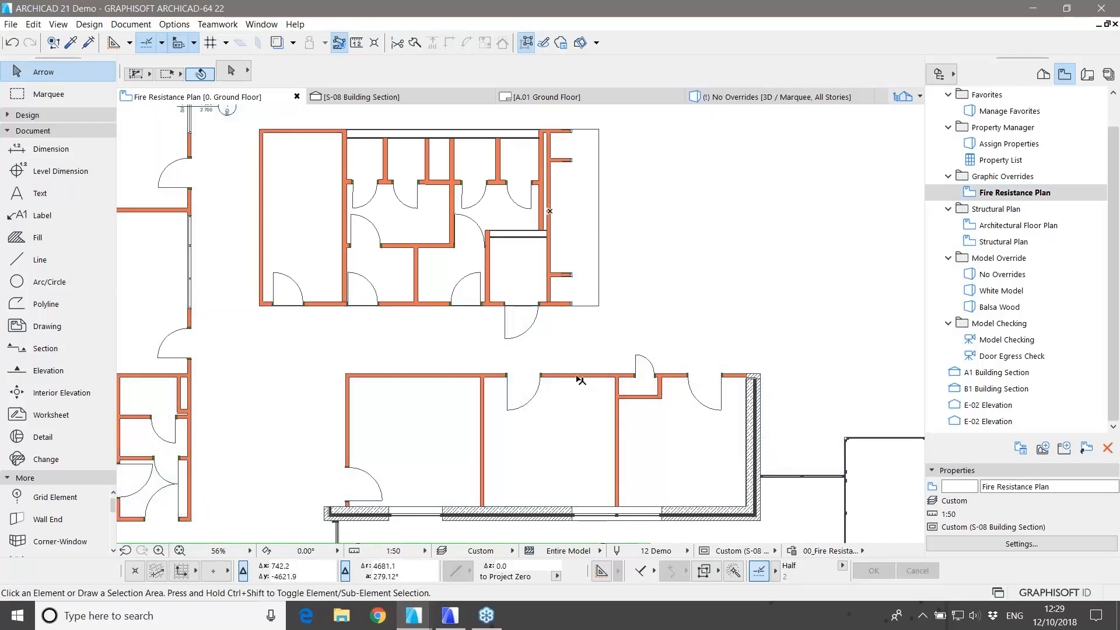
pyautogui.click(580, 378)
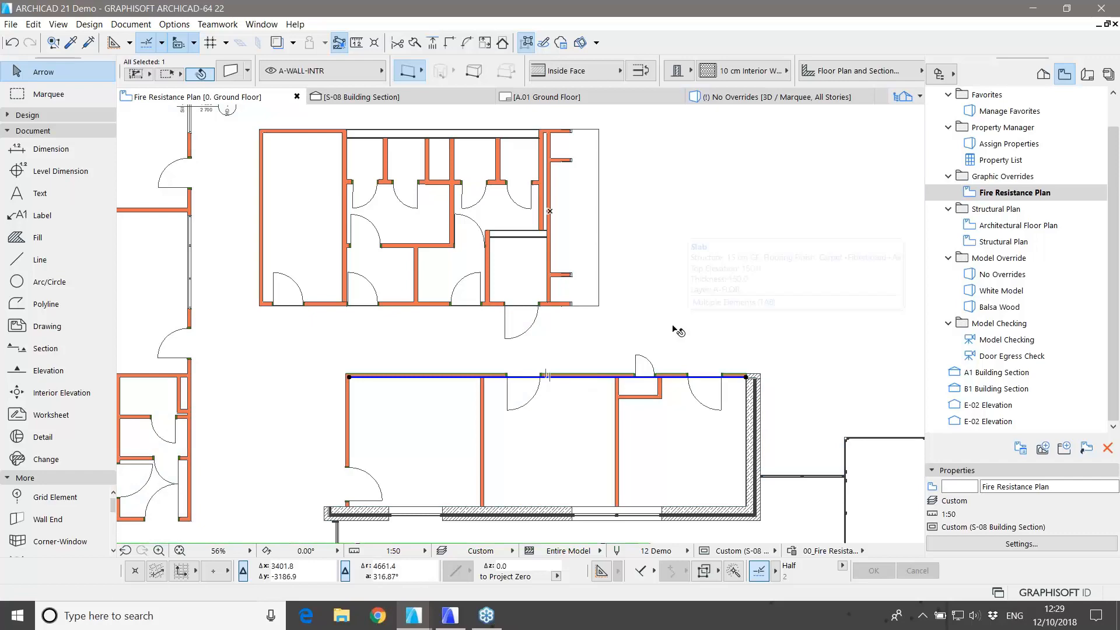
pyautogui.hotkey('ctrl', 't')
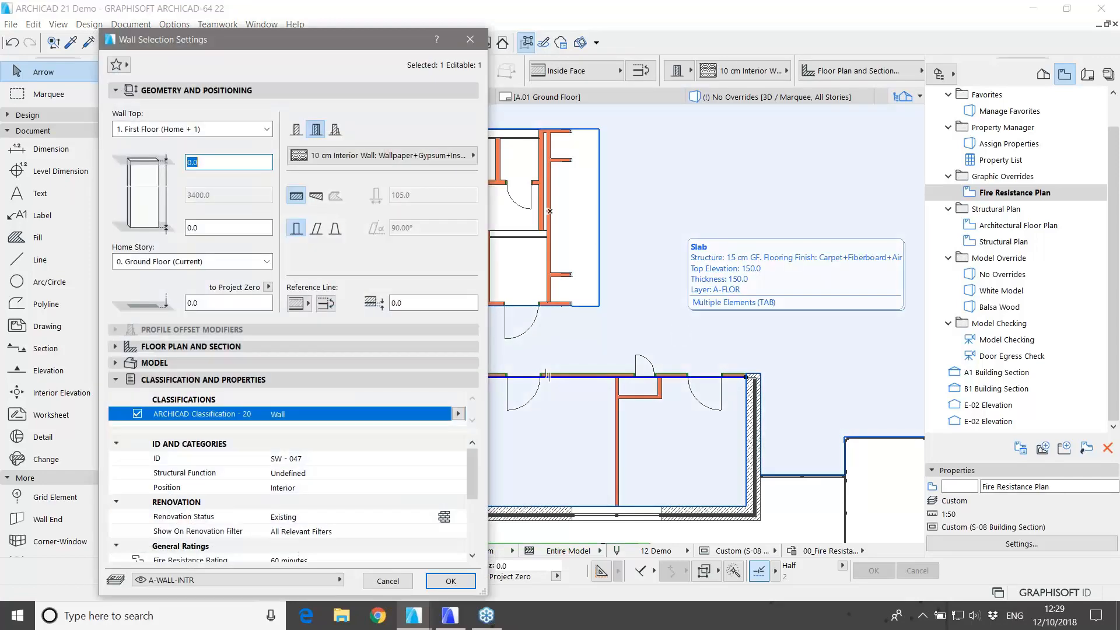
# Step: Verify the wall's Fire Resistance Rating is 60 minutes, then cancel and deselect
pyautogui.scroll(-3, 407, 489)
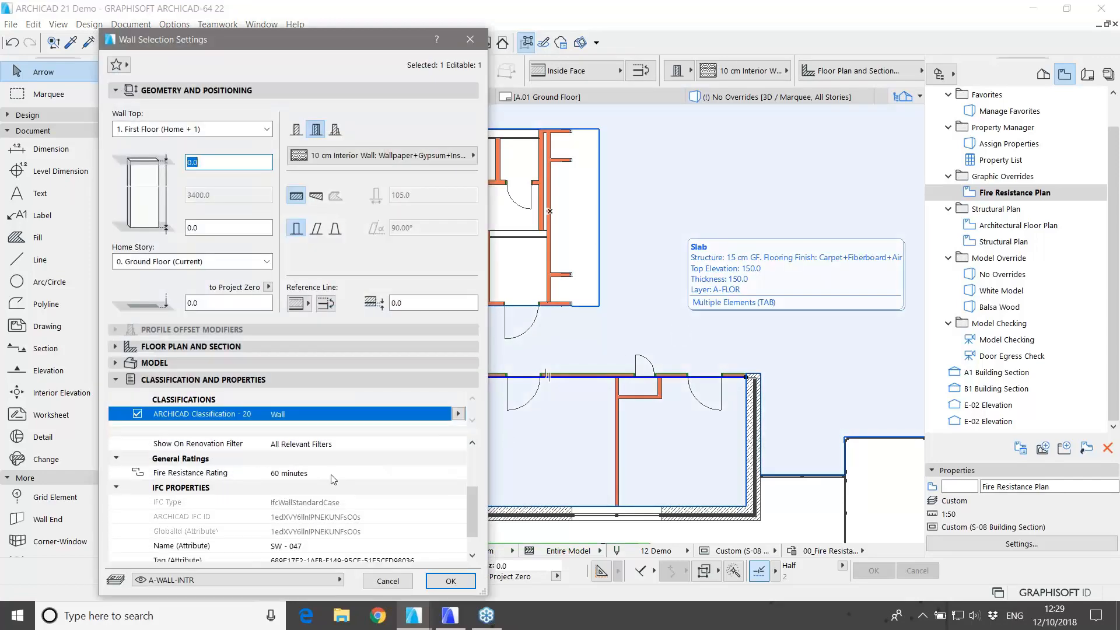
pyautogui.click(343, 475)
pyautogui.click(458, 472)
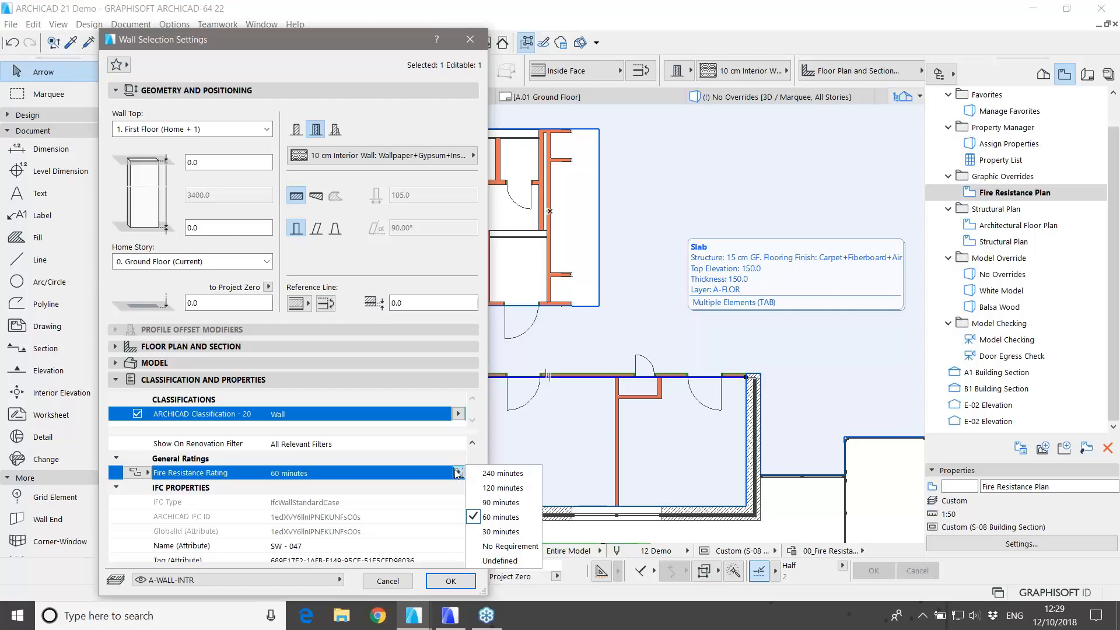
pyautogui.click(458, 473)
pyautogui.click(451, 581)
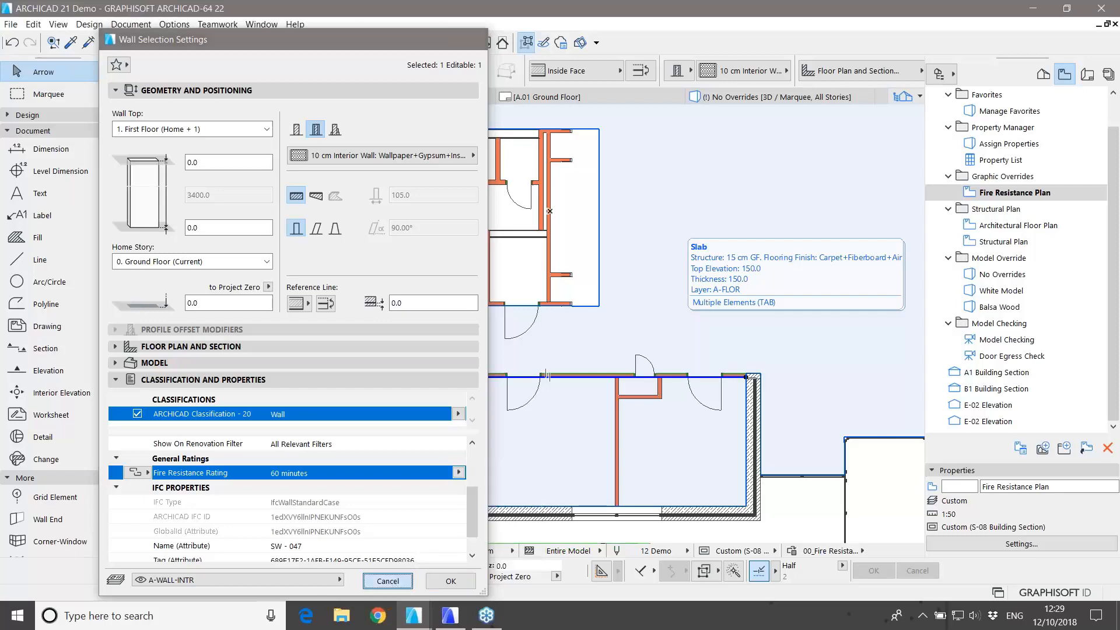
pyautogui.scroll(-5, 554, 392)
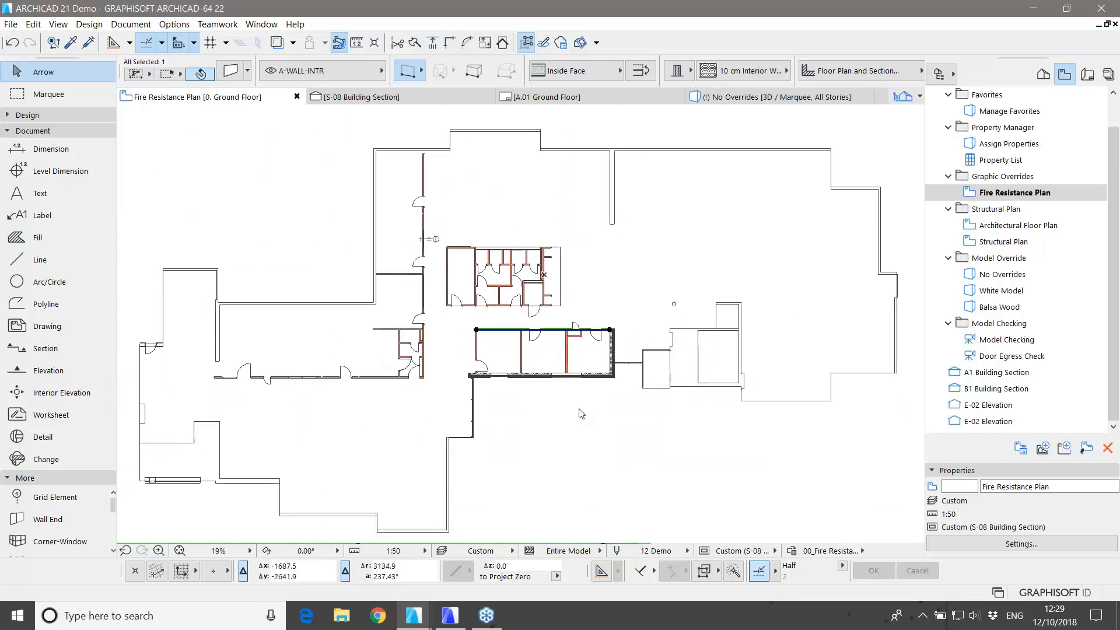
pyautogui.click(583, 420)
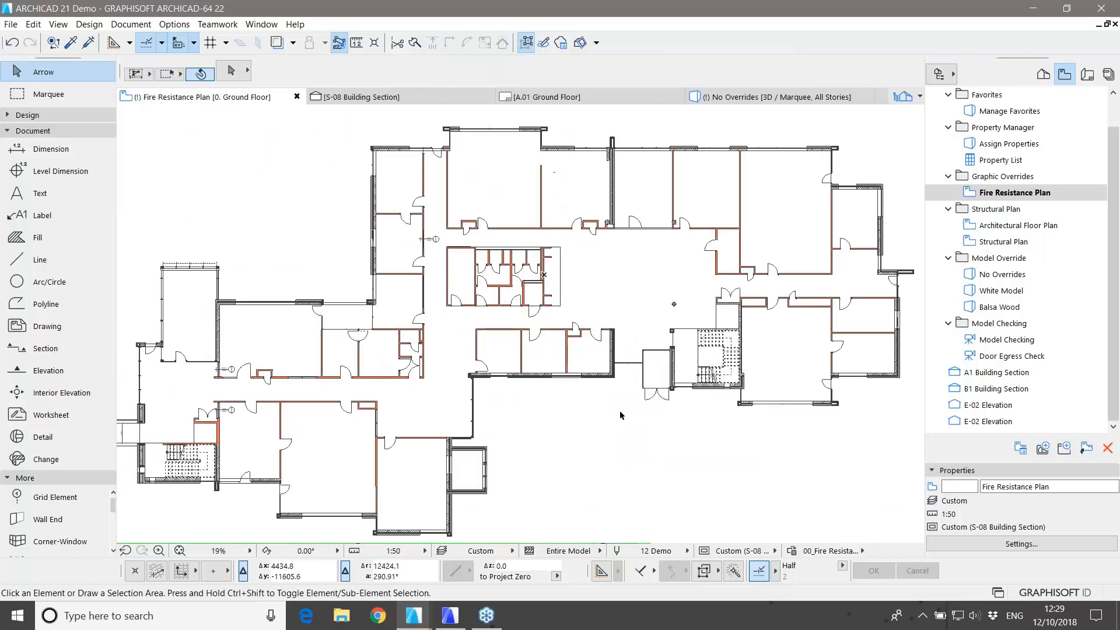
pyautogui.click(990, 278)
# Step: Open the No Overrides 3D view and orbit to a lower viewing angle
pyautogui.doubleClick(990, 278)
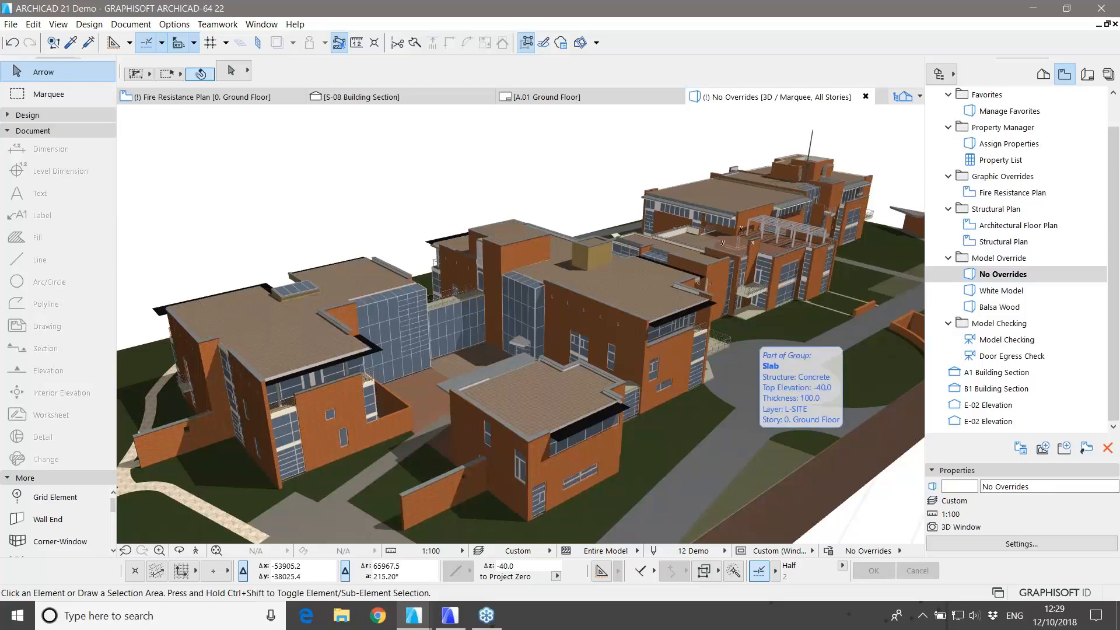
pyautogui.scroll(-5, 649, 411)
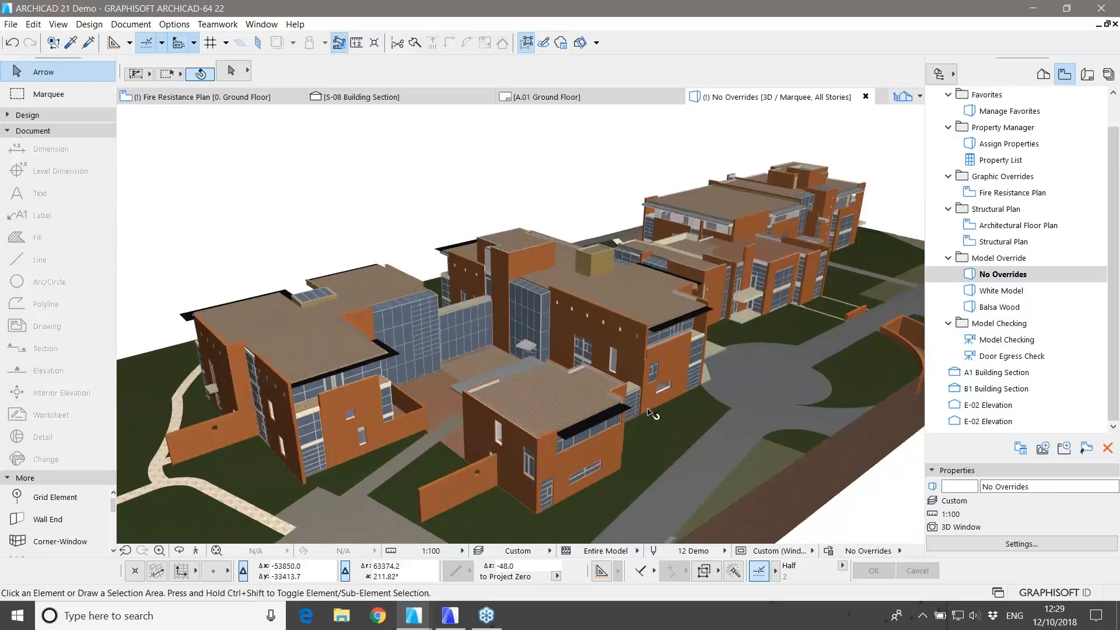
pyautogui.keyDown('shift'); pyautogui.moveTo(636, 406); pyautogui.dragTo(703, 430, button='middle'); pyautogui.keyUp('shift')
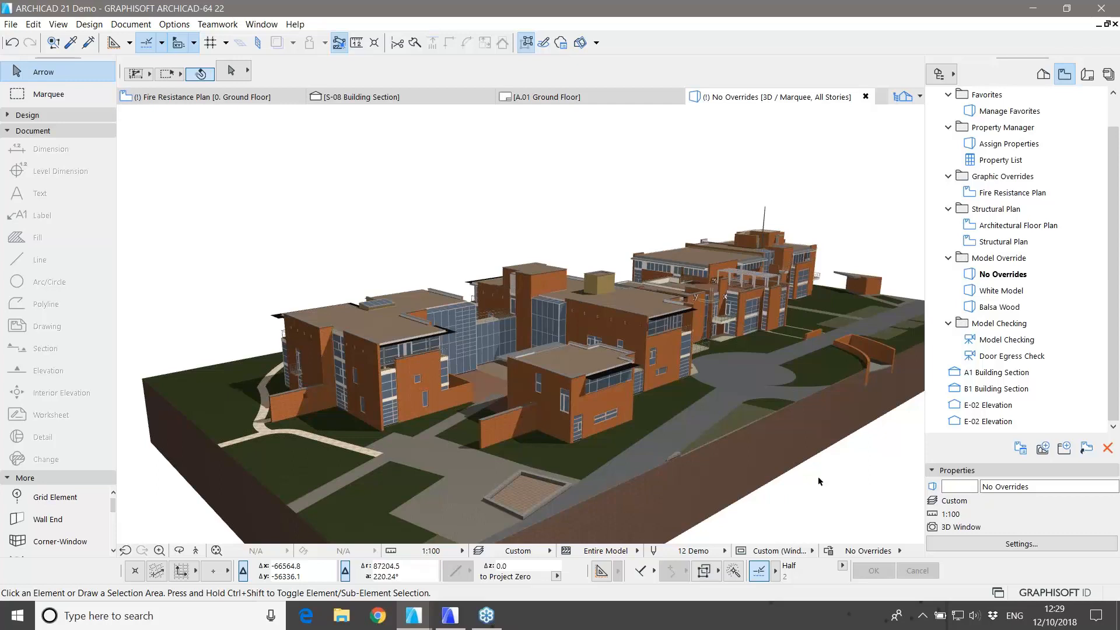
# Step: Switch the 3D view to the White Model override and reposition it
pyautogui.doubleClick(1002, 291)
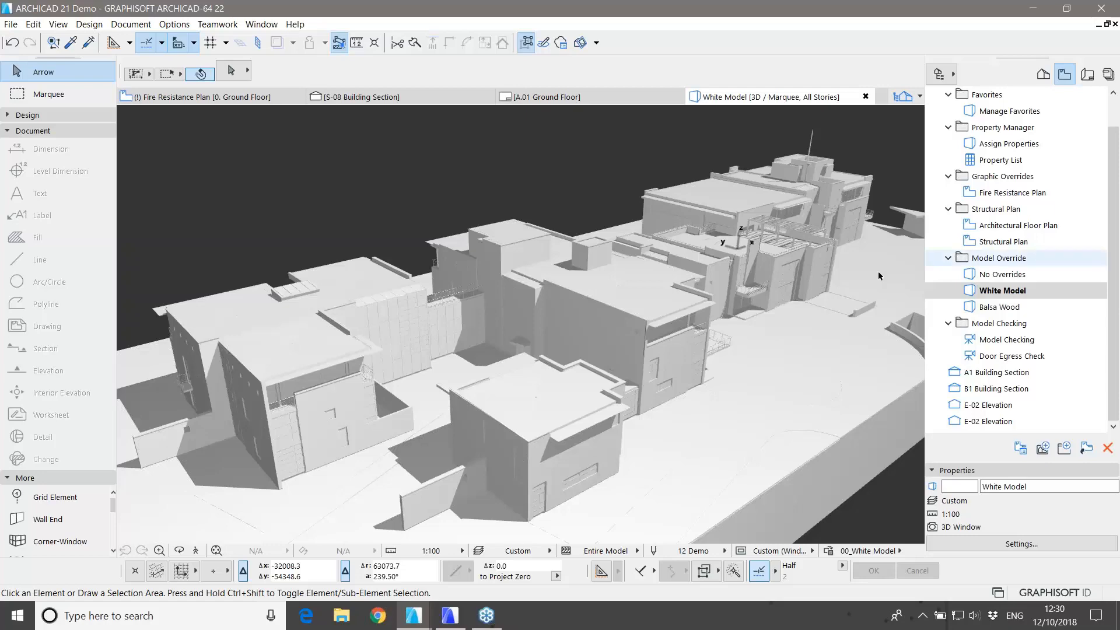
pyautogui.moveTo(492, 318); pyautogui.dragTo(511, 337)
pyautogui.moveTo(512, 337); pyautogui.dragTo(517, 337, button='middle')
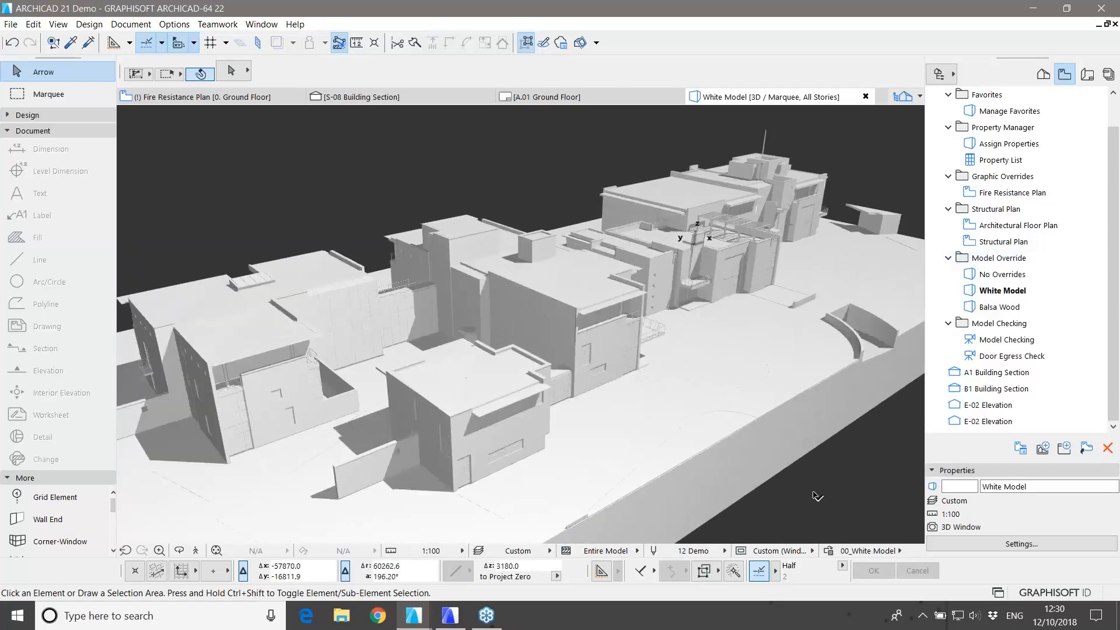
# Step: Display the building with the Balsa Wood override
pyautogui.click(1017, 308)
pyautogui.doubleClick(1018, 307)
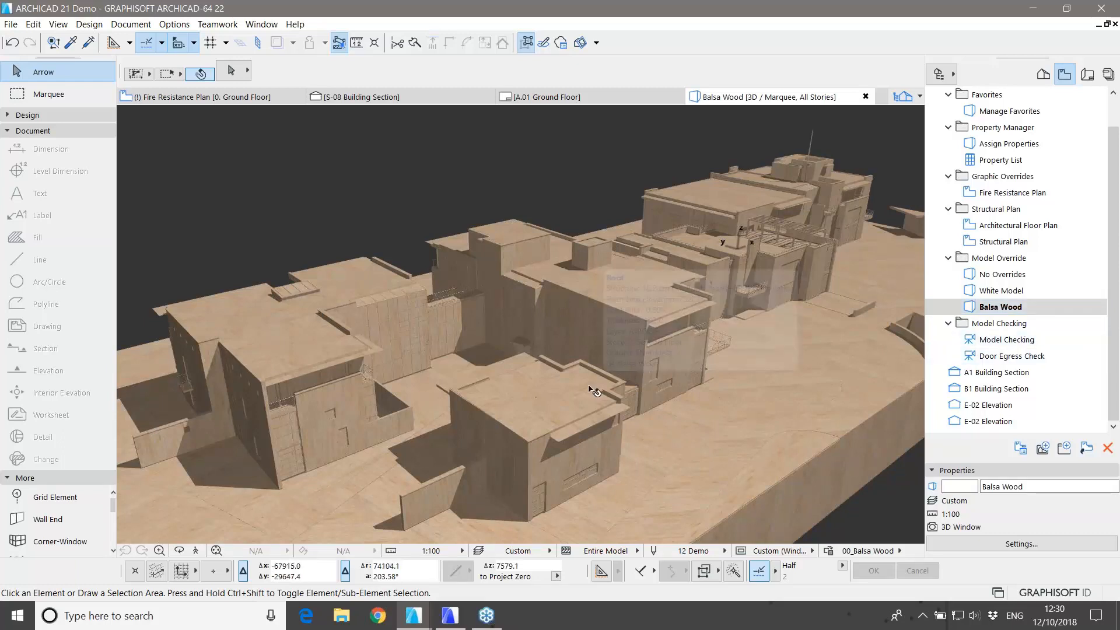
pyautogui.click(1006, 342)
pyautogui.doubleClick(1006, 343)
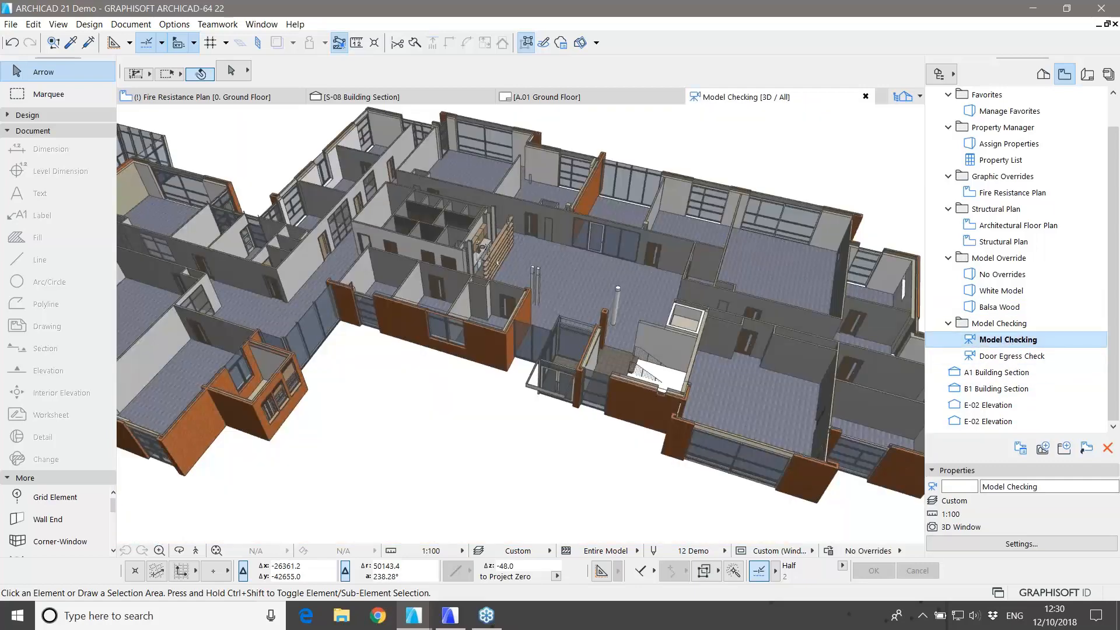
# Step: Zoom out in the Model Checking view to see the whole building
pyautogui.scroll(-3, 589, 403)
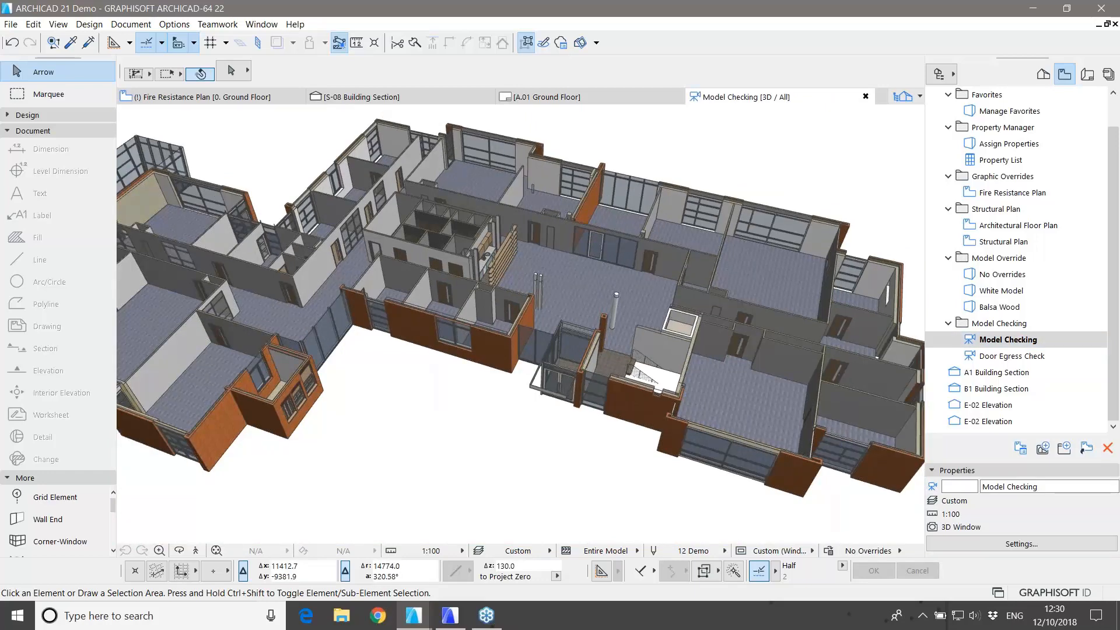
pyautogui.scroll(-5, 590, 404)
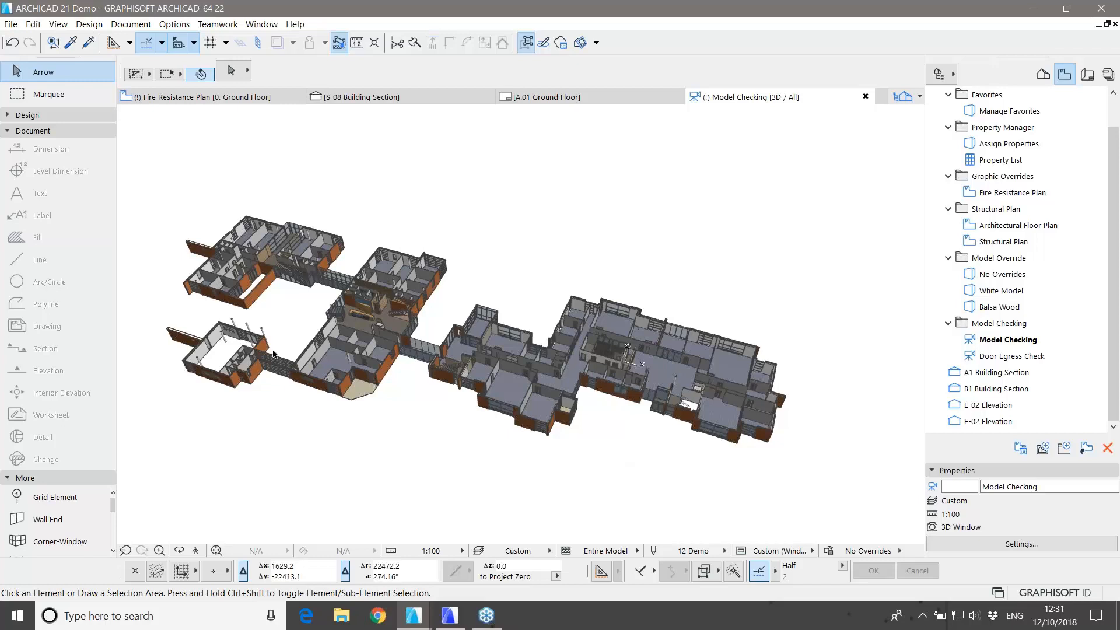
# Step: Apply the 00_Door Egress Check combination after reviewing its 05_Door Egress and All Transparent rules
pyautogui.click(130, 24)
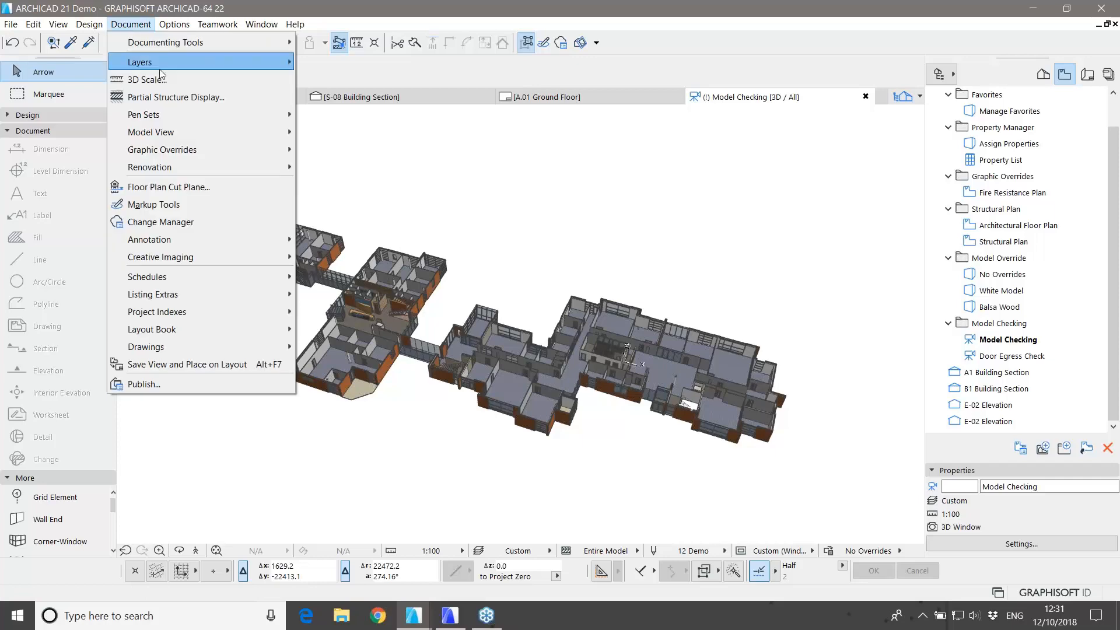
pyautogui.click(373, 149)
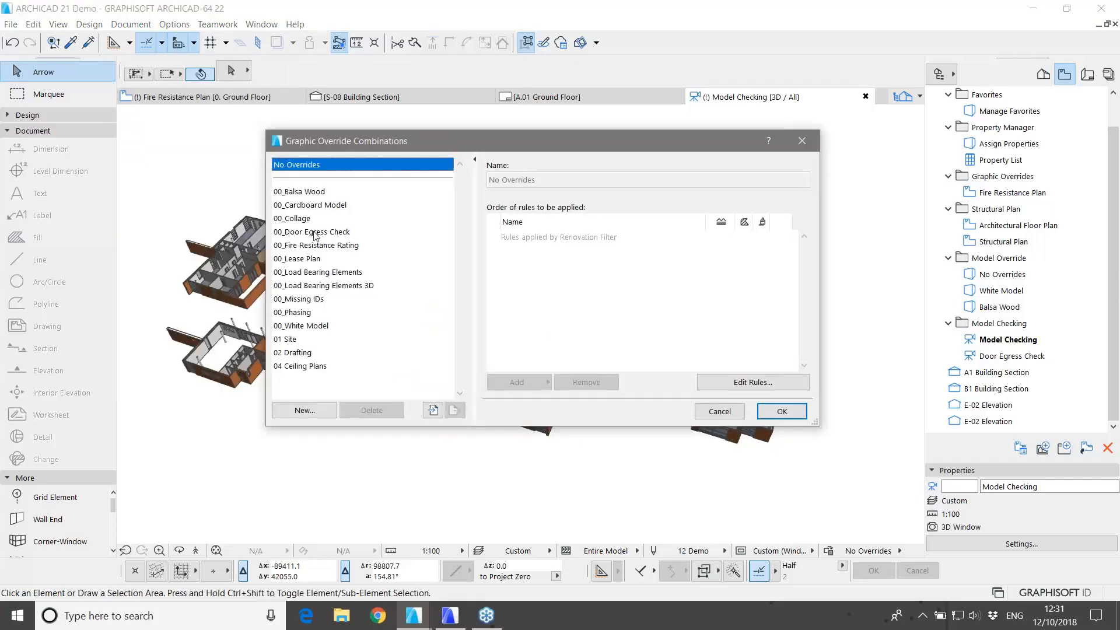
pyautogui.click(306, 233)
pyautogui.click(782, 237)
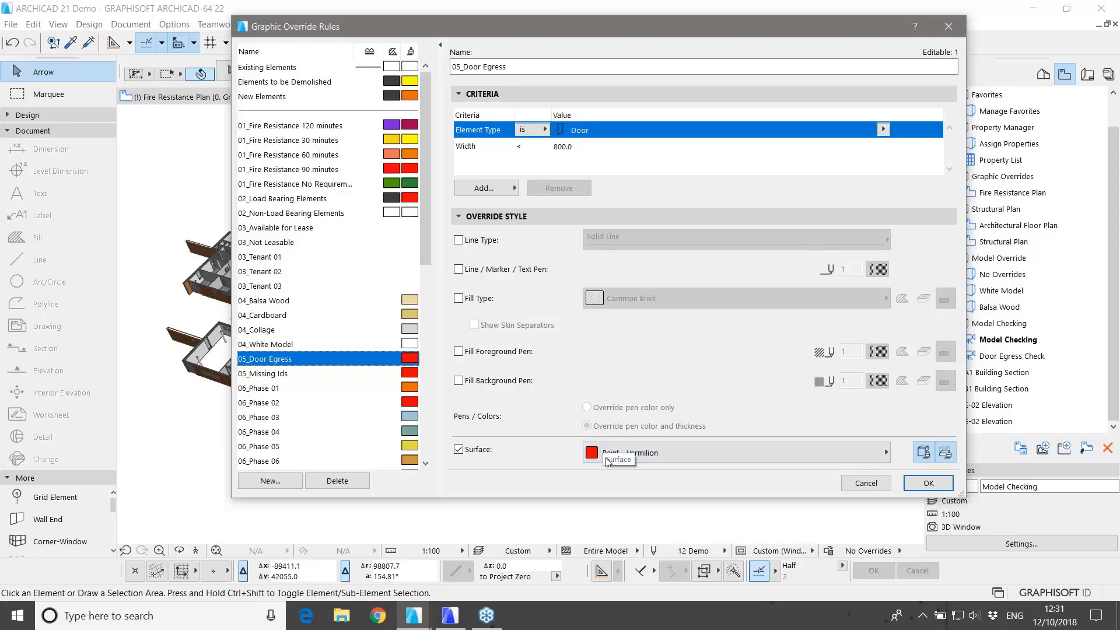
pyautogui.click(915, 484)
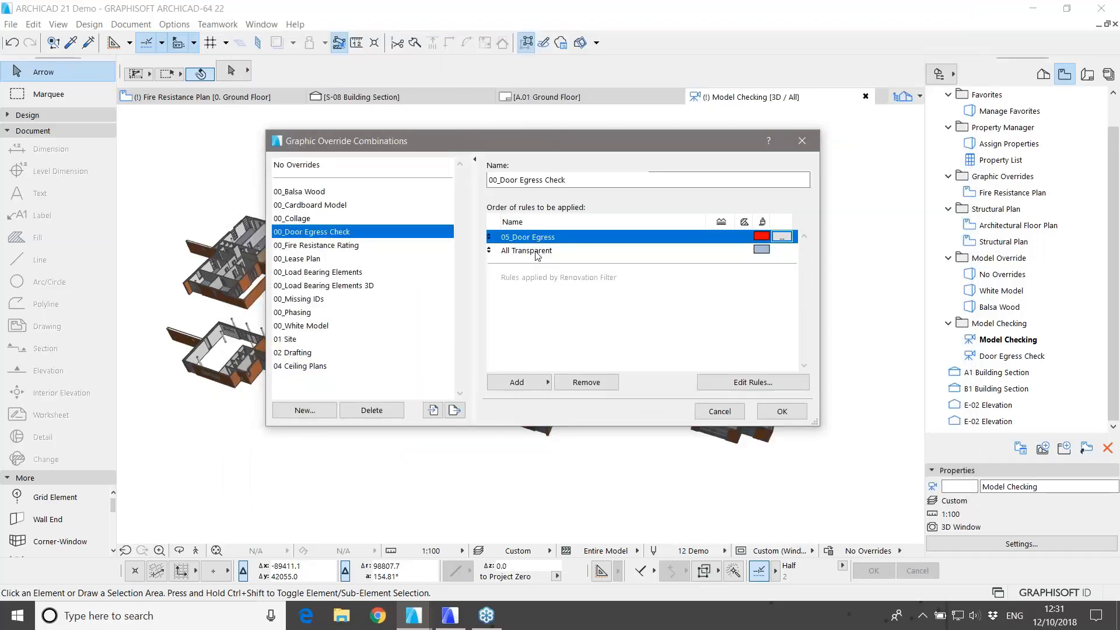
pyautogui.click(781, 412)
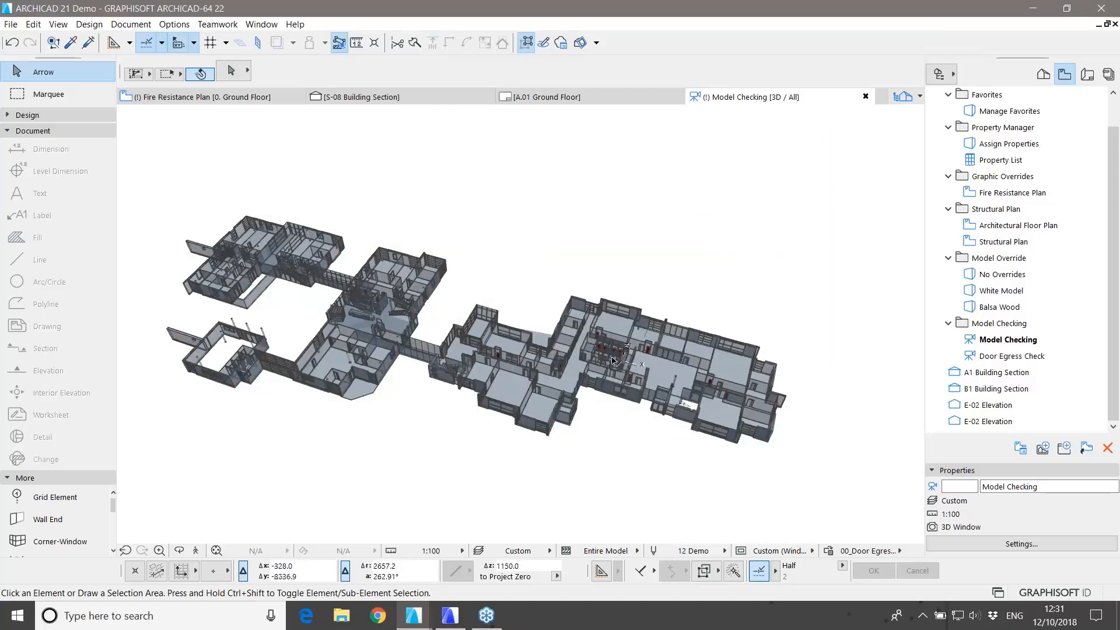
# Step: Orbit the 3D model, then switch to the Part 2 project's GF-Ground Floor plan
pyautogui.scroll(2, 621, 357)
pyautogui.scroll(5, 621, 358)
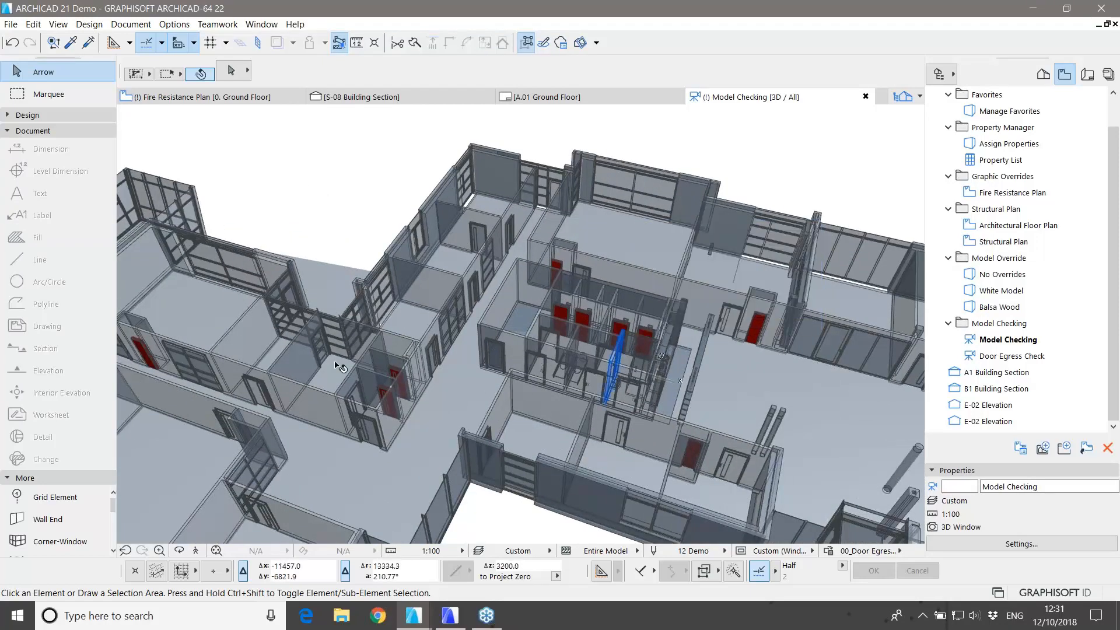
pyautogui.moveTo(323, 335); pyautogui.dragTo(682, 341, button='middle')
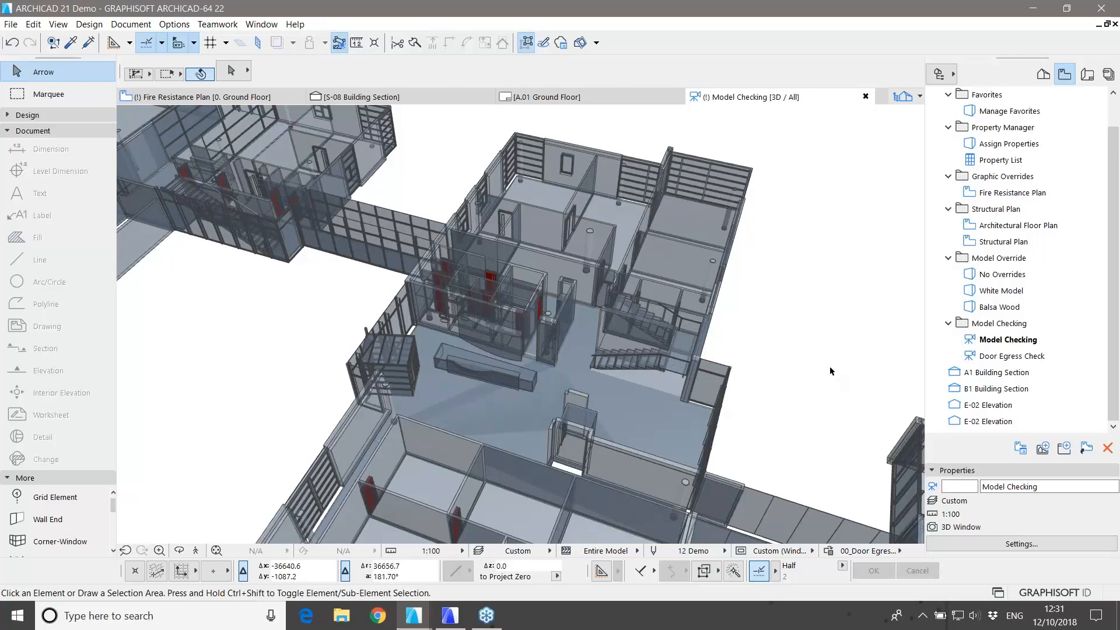
pyautogui.moveTo(833, 370); pyautogui.dragTo(726, 333)
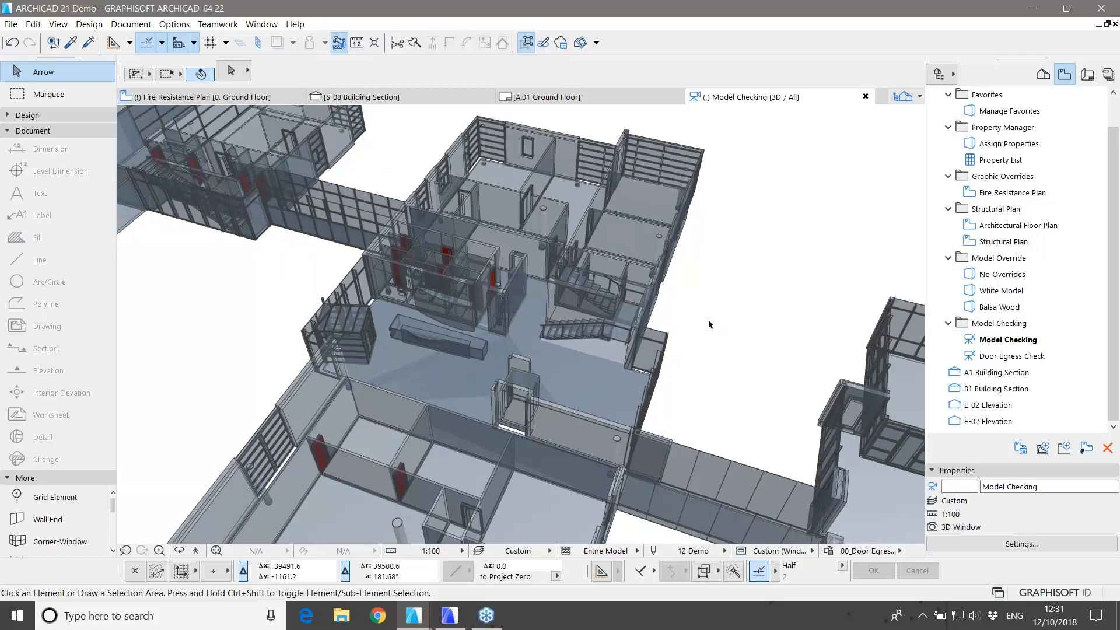
pyautogui.click(448, 616)
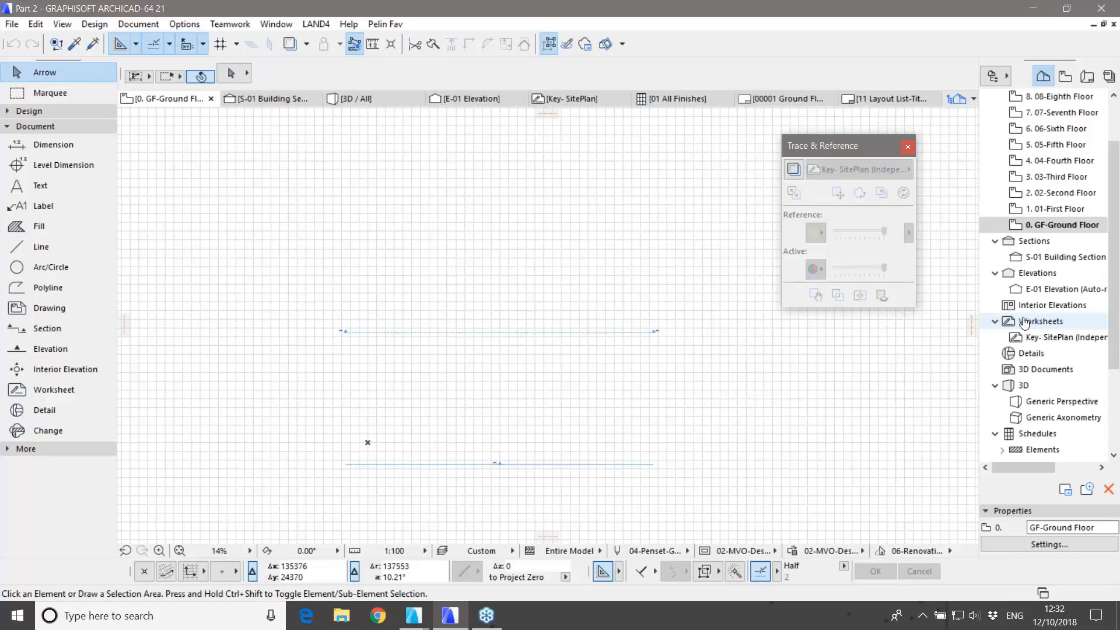
# Step: Open the Key- SitePlan worksheet and inspect the plaza outline and interior polylines
pyautogui.doubleClick(1042, 338)
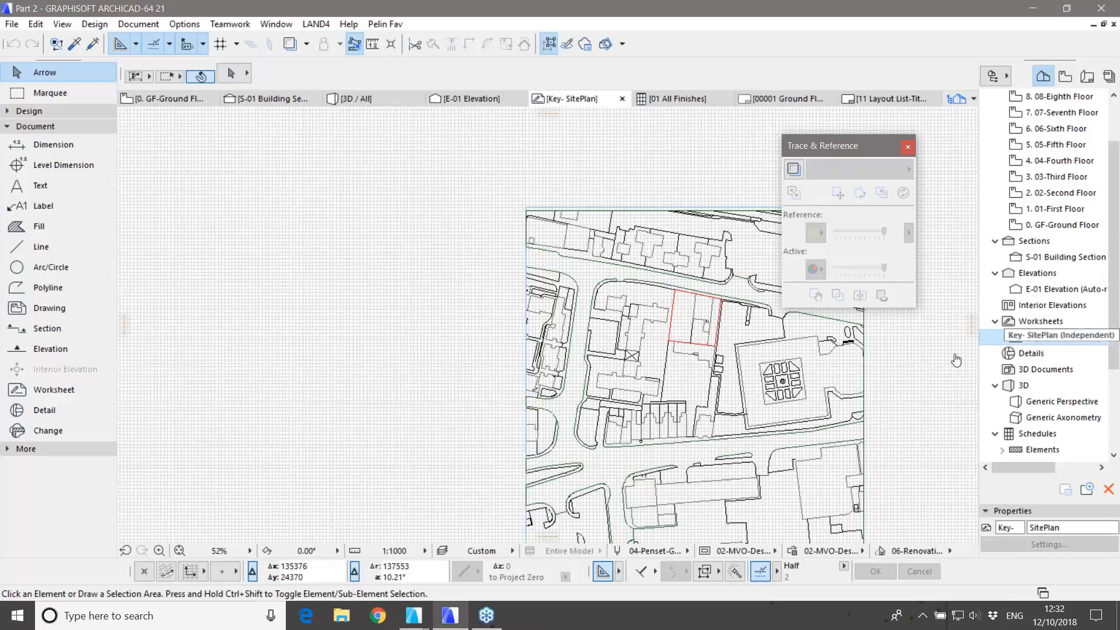
pyautogui.moveTo(691, 434); pyautogui.dragTo(456, 388, button='middle')
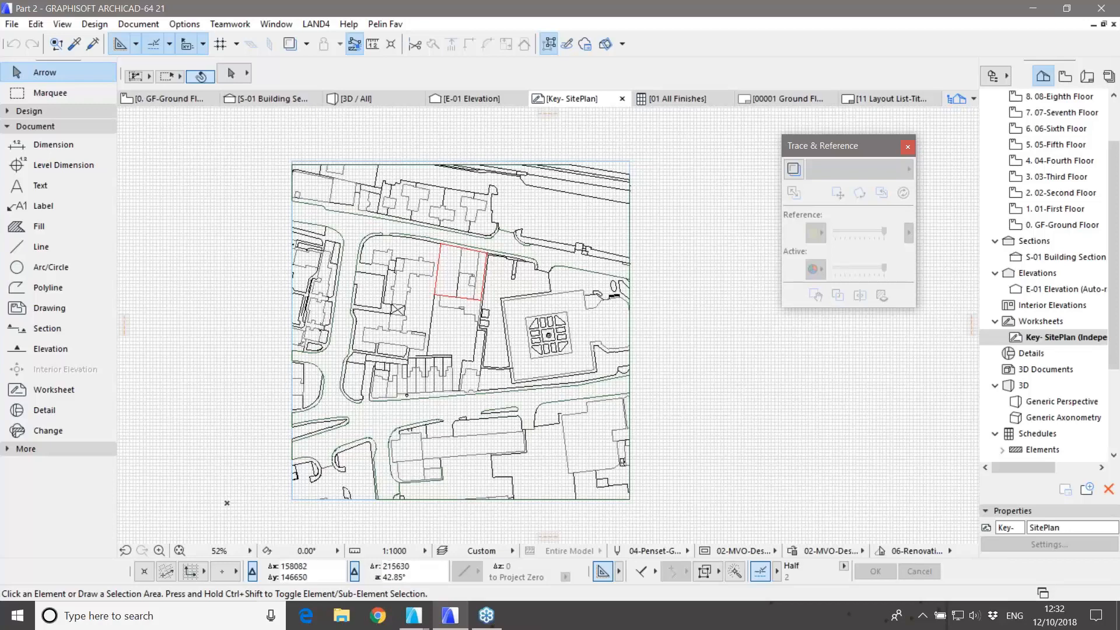
pyautogui.scroll(5, 513, 292)
pyautogui.click(525, 330)
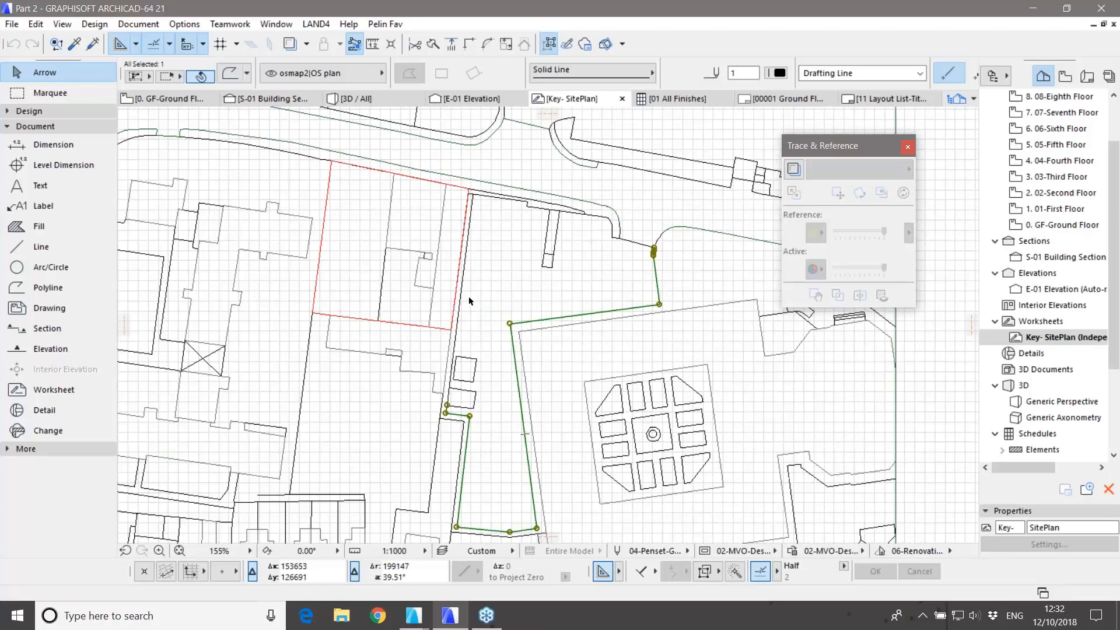
pyautogui.click(444, 272)
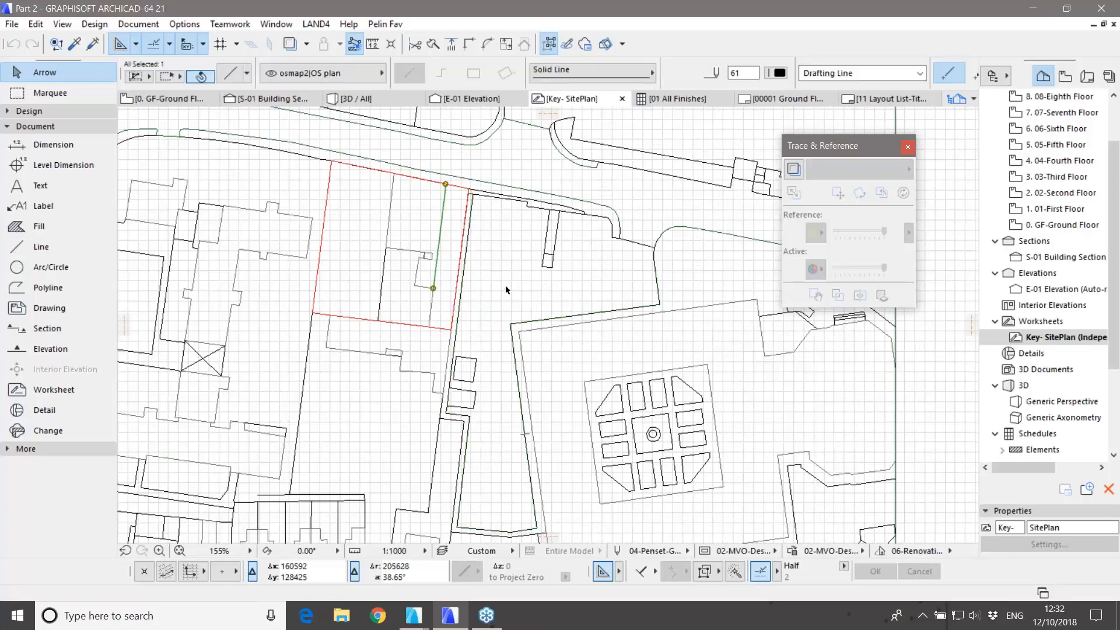
pyautogui.scroll(-2, 502, 279)
pyautogui.moveTo(493, 306); pyautogui.dragTo(501, 265, button='middle')
pyautogui.press('Escape')
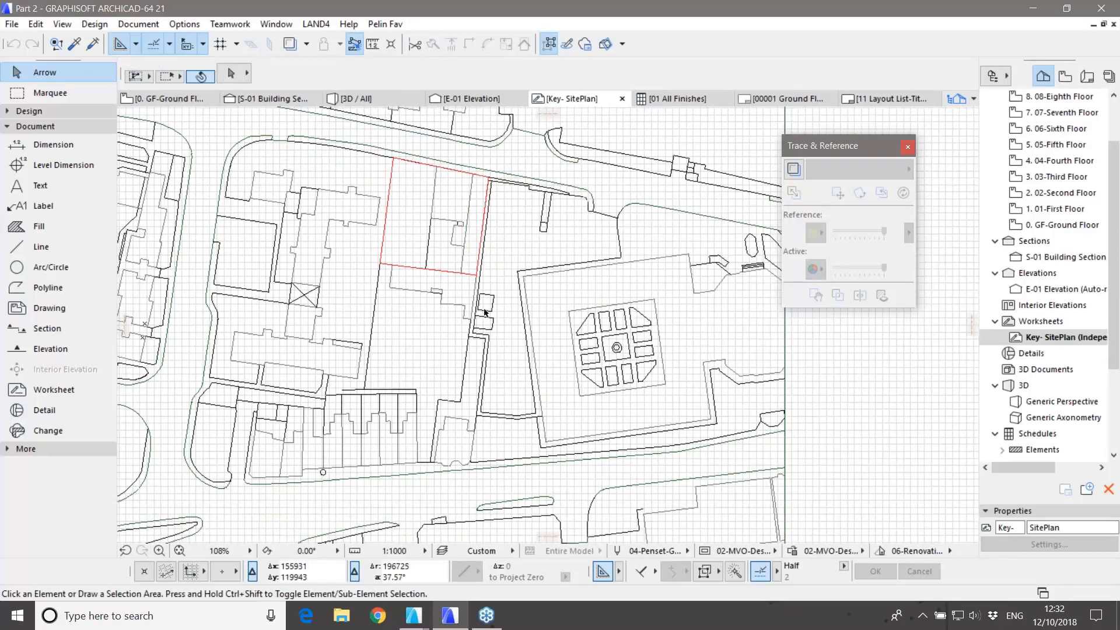
# Step: Zoom around the site linework, then return to the GF-Ground Floor plan
pyautogui.scroll(5, 327, 387)
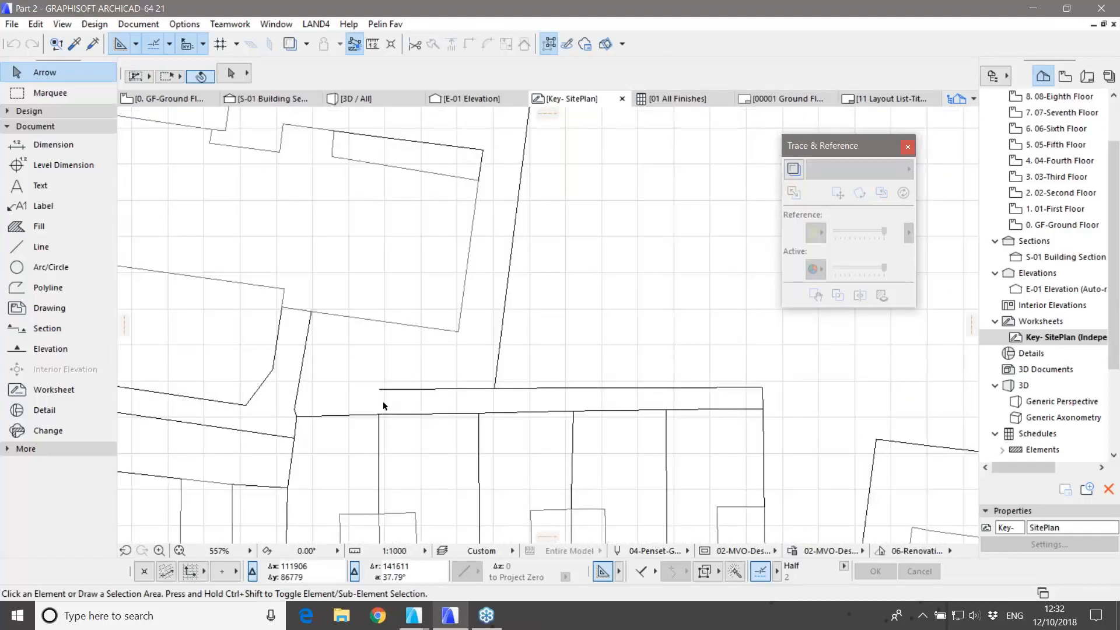
pyautogui.scroll(-4, 384, 405)
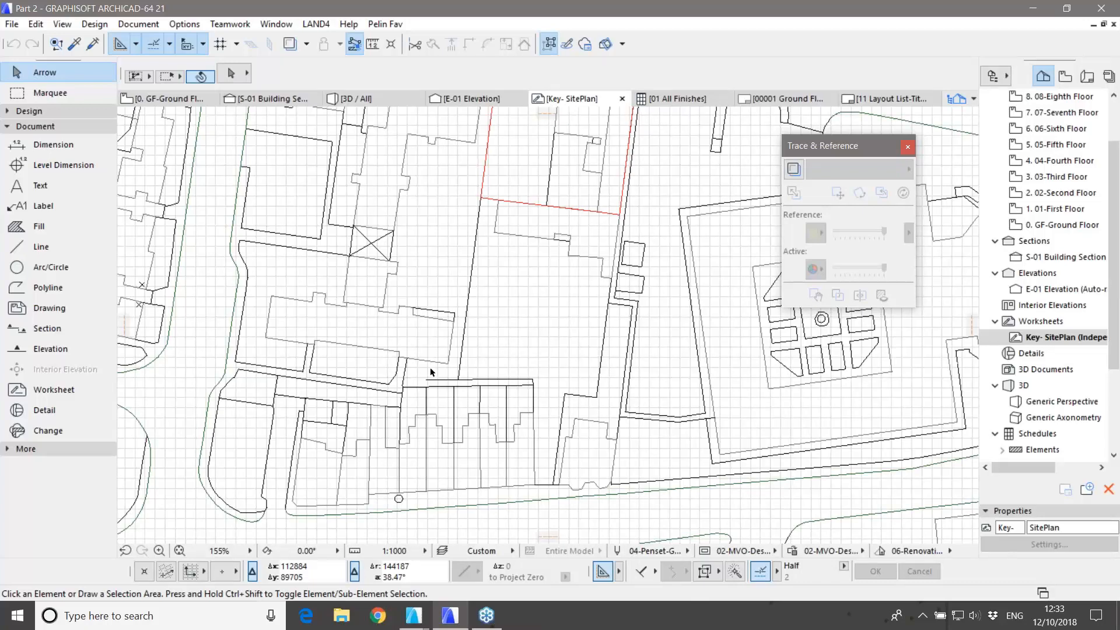
pyautogui.scroll(3, 430, 371)
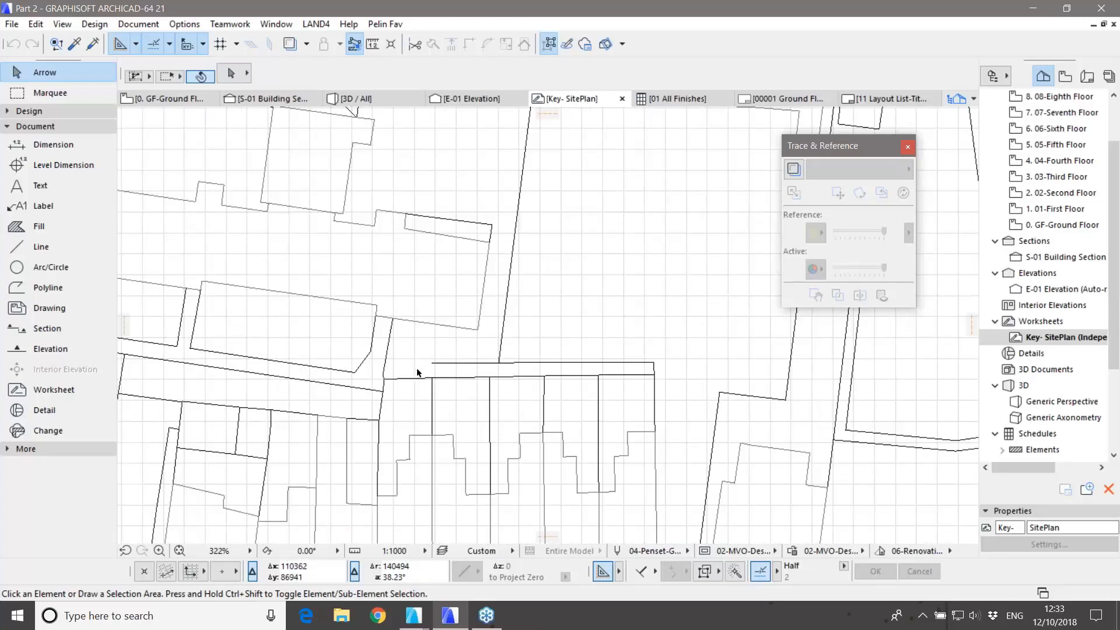
pyautogui.scroll(-2, 418, 369)
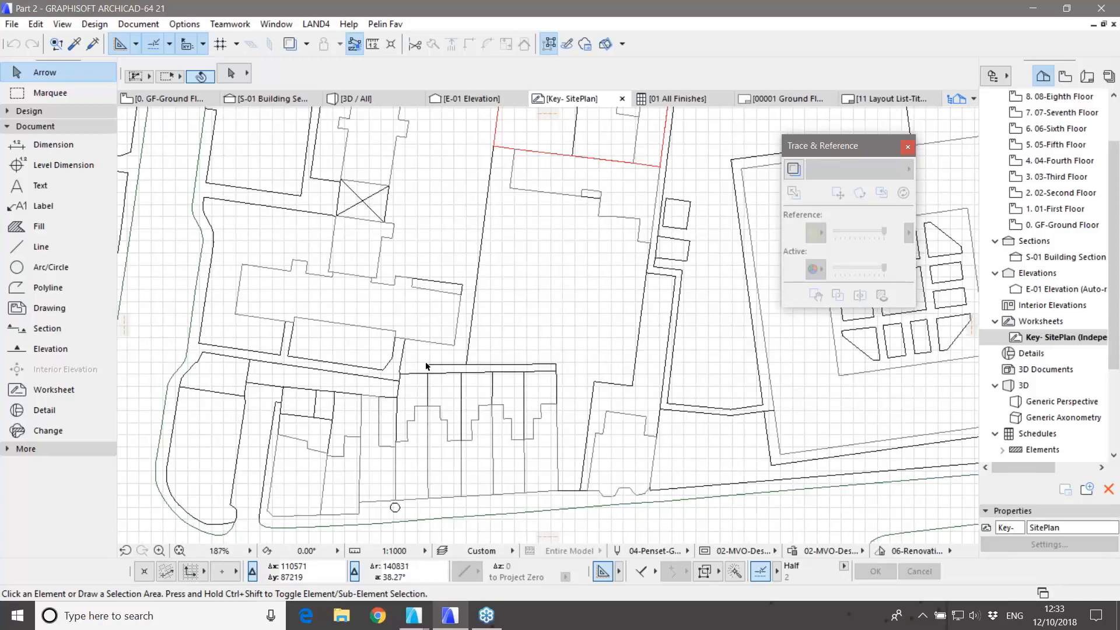
pyautogui.scroll(-5, 426, 367)
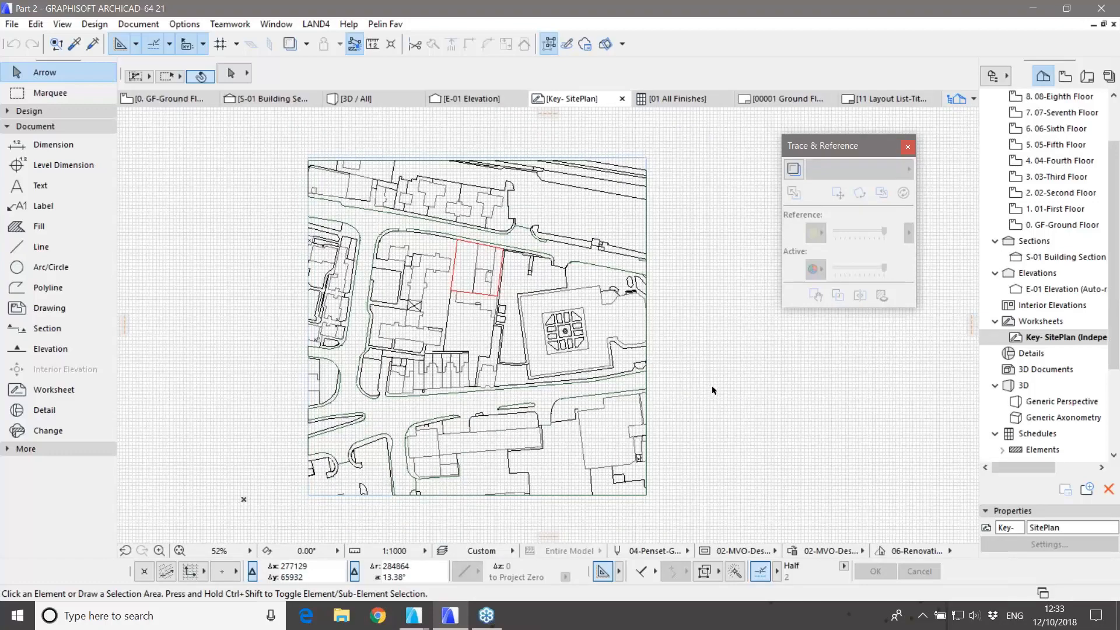
pyautogui.scroll(1, 718, 416)
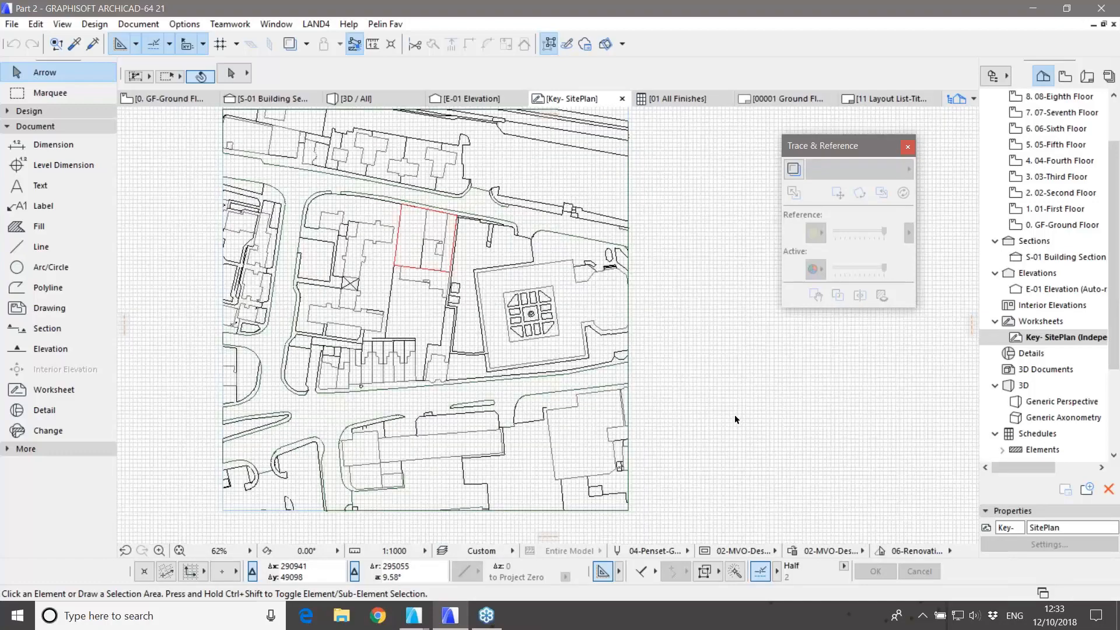
pyautogui.scroll(-1, 734, 414)
pyautogui.scroll(2, 1058, 175)
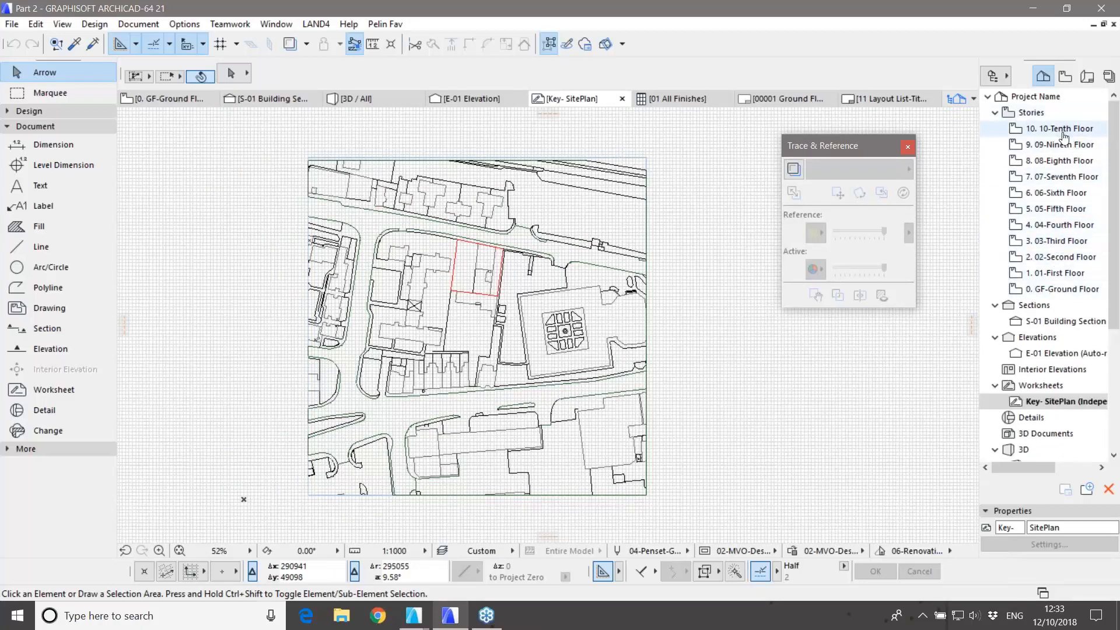
pyautogui.doubleClick(1053, 289)
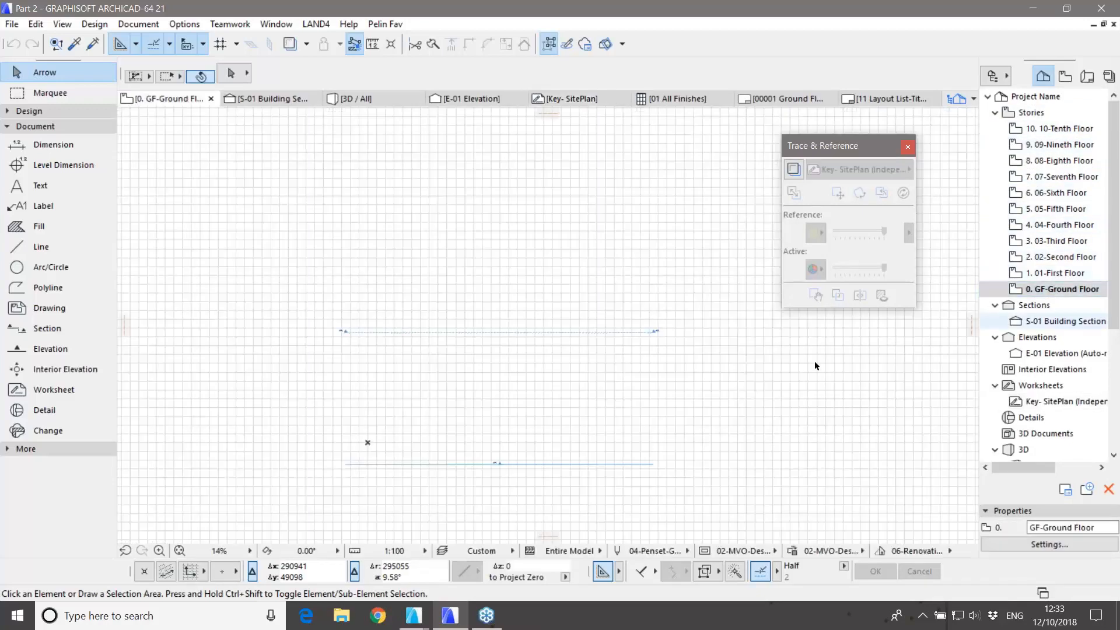
# Step: Show Key- SitePlan as a Trace & Reference under GF-Ground Floor and frame the whole site
pyautogui.scroll(-4, 453, 401)
pyautogui.moveTo(462, 402); pyautogui.dragTo(442, 388, button='middle')
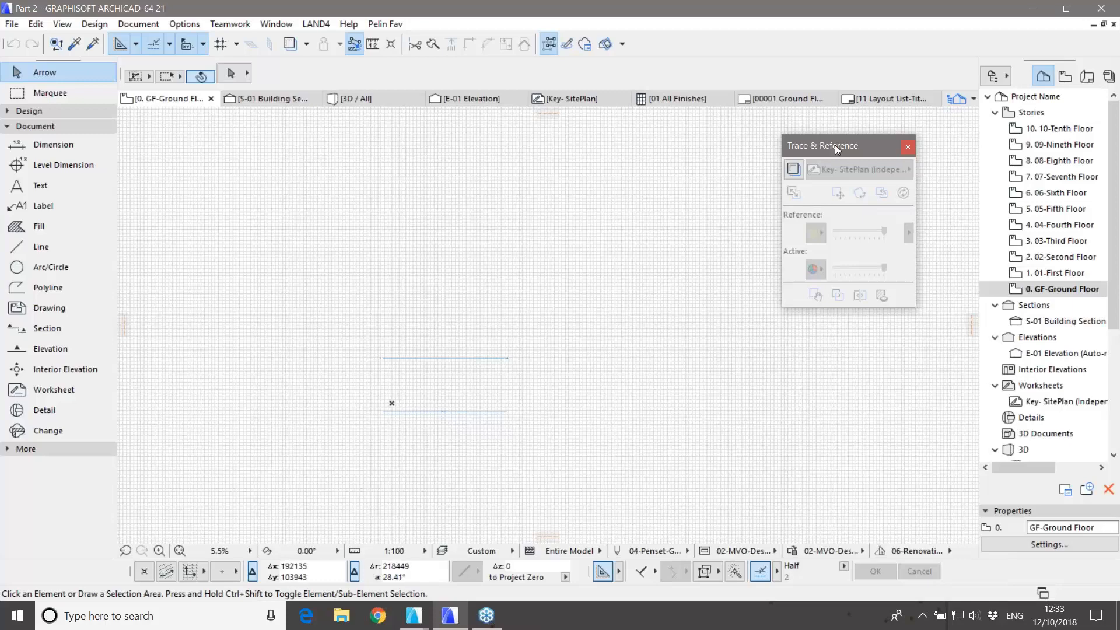
pyautogui.click(793, 169)
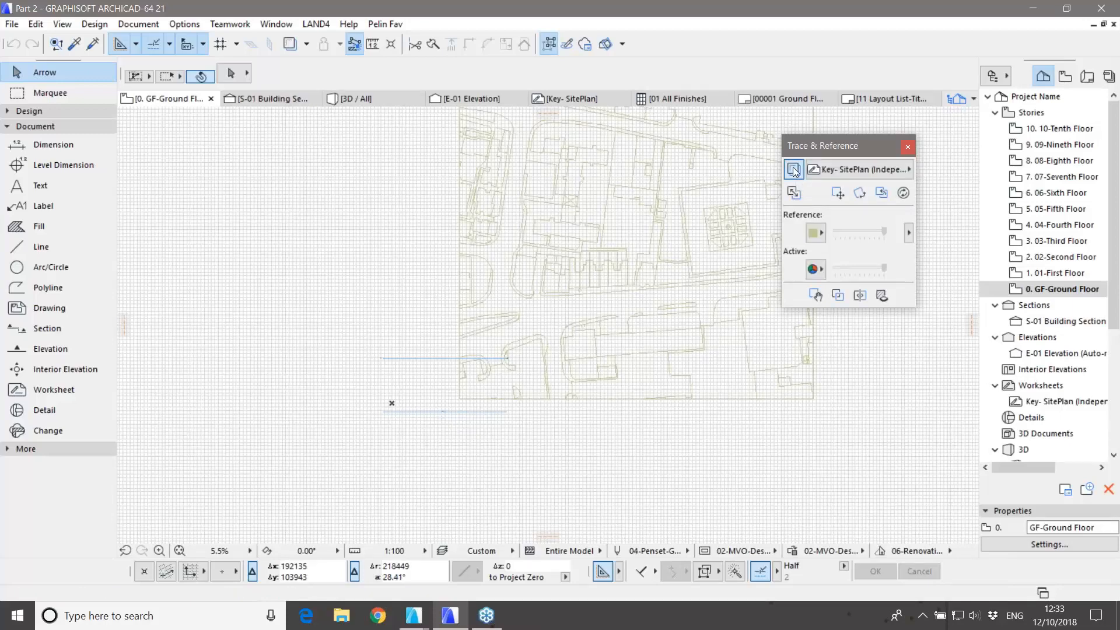
pyautogui.moveTo(853, 446); pyautogui.dragTo(757, 505, button='middle')
pyautogui.moveTo(788, 395); pyautogui.dragTo(787, 440, button='middle')
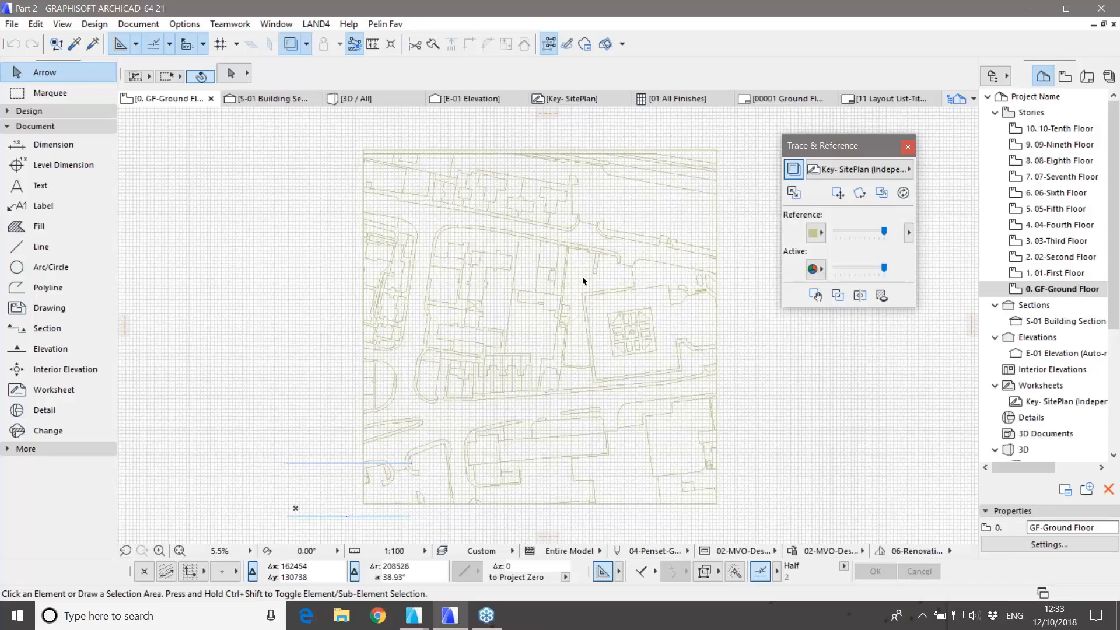
pyautogui.scroll(9, 583, 281)
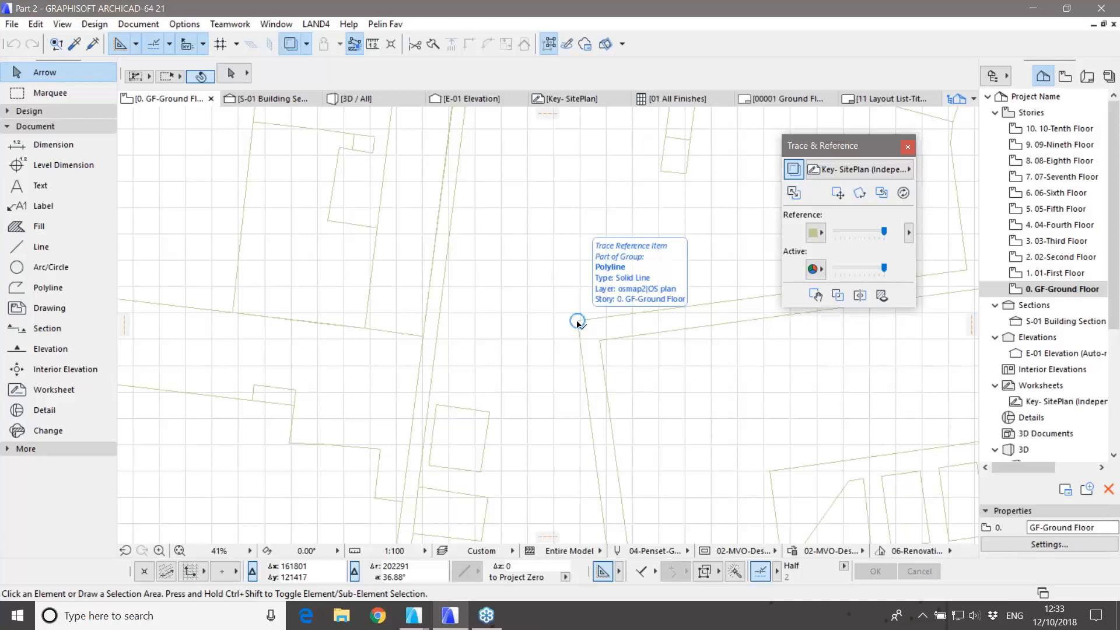
pyautogui.scroll(-8, 572, 296)
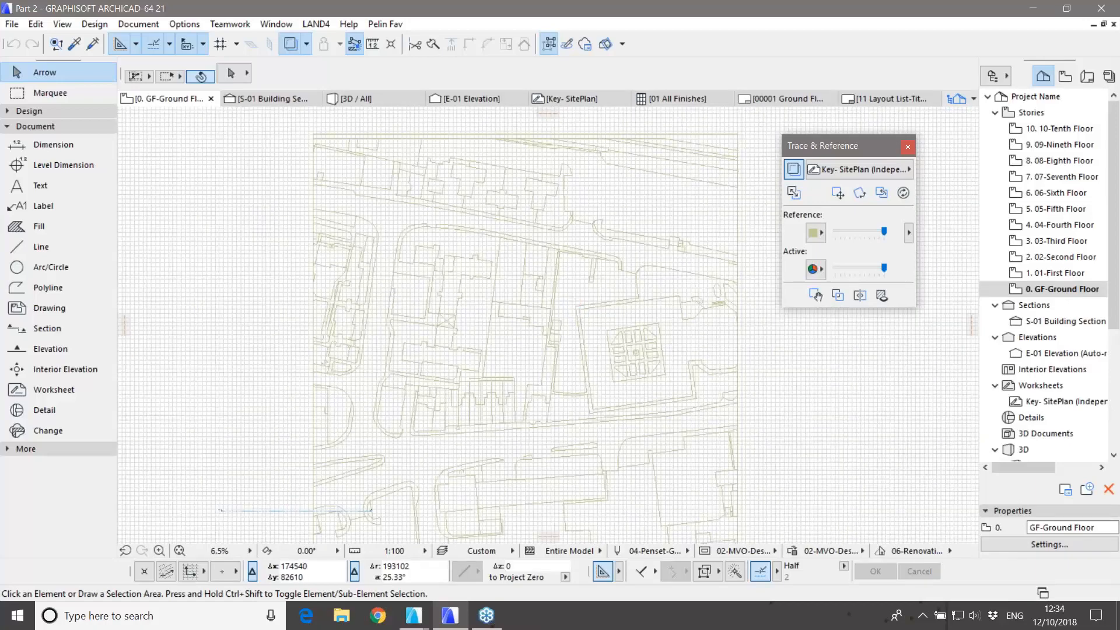
pyautogui.moveTo(637, 396); pyautogui.dragTo(608, 375, button='middle')
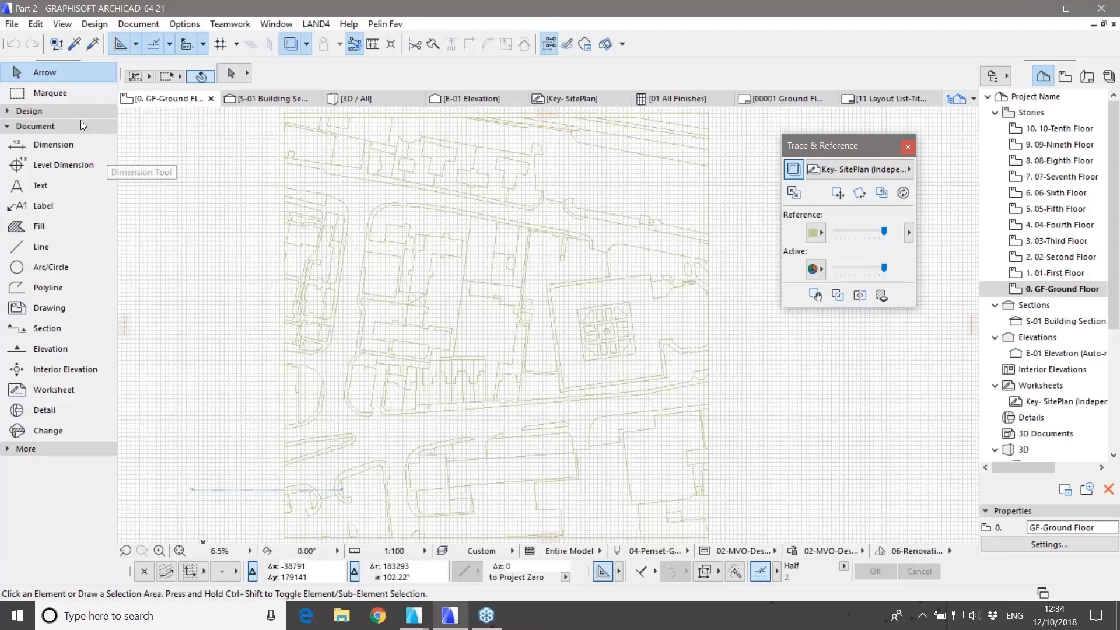
pyautogui.click(68, 111)
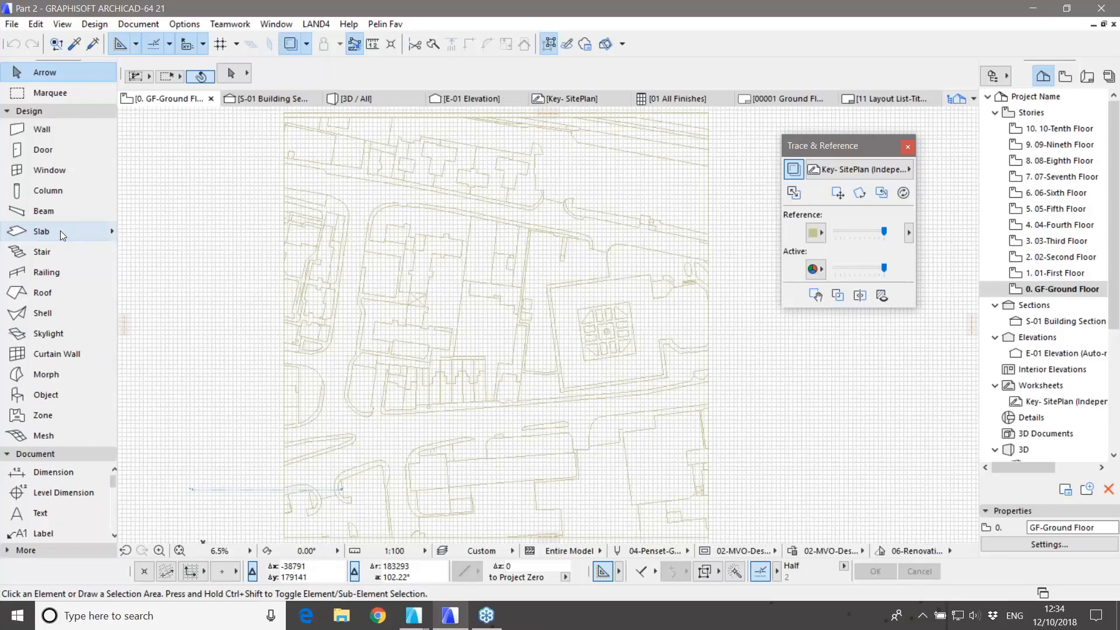
# Step: Magic-wand a B Roads slab into the traced road area
pyautogui.click(112, 229)
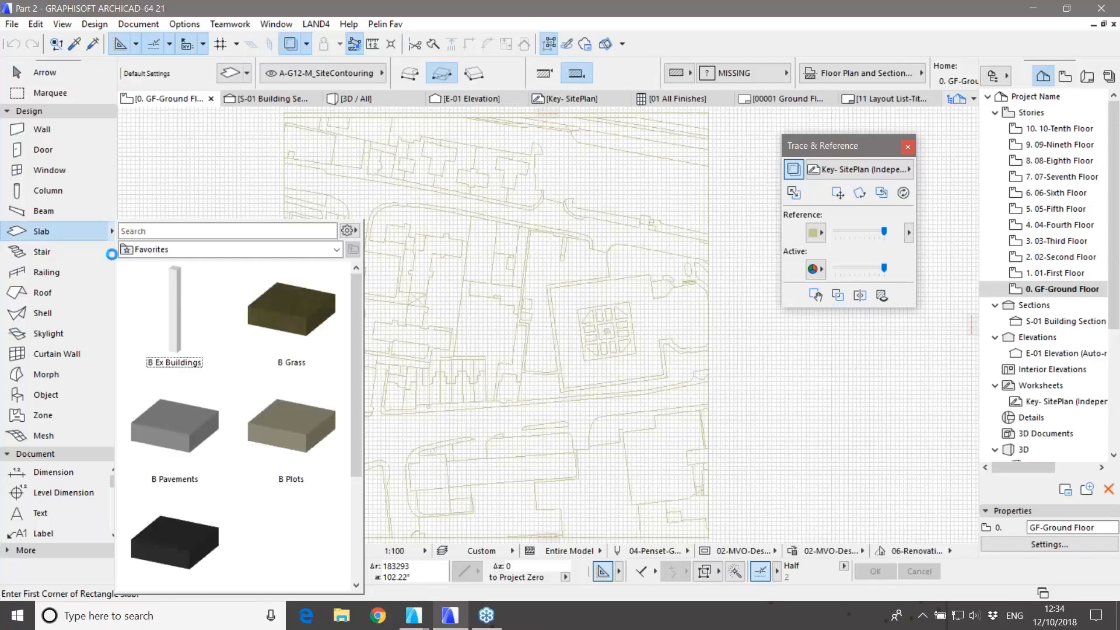
pyautogui.scroll(-2, 194, 433)
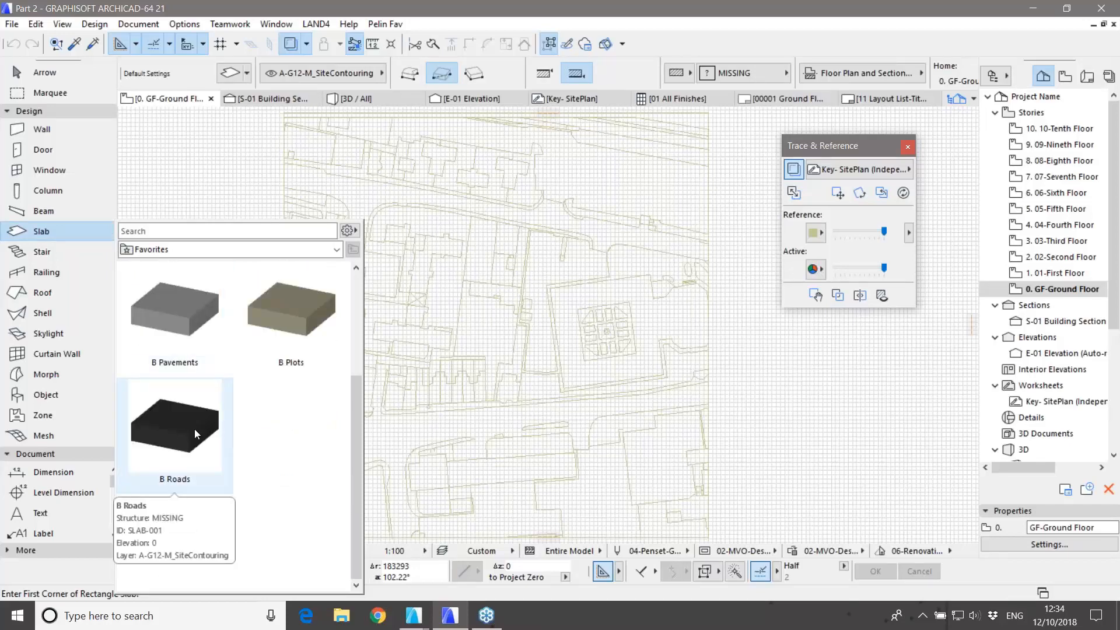
pyautogui.doubleClick(180, 425)
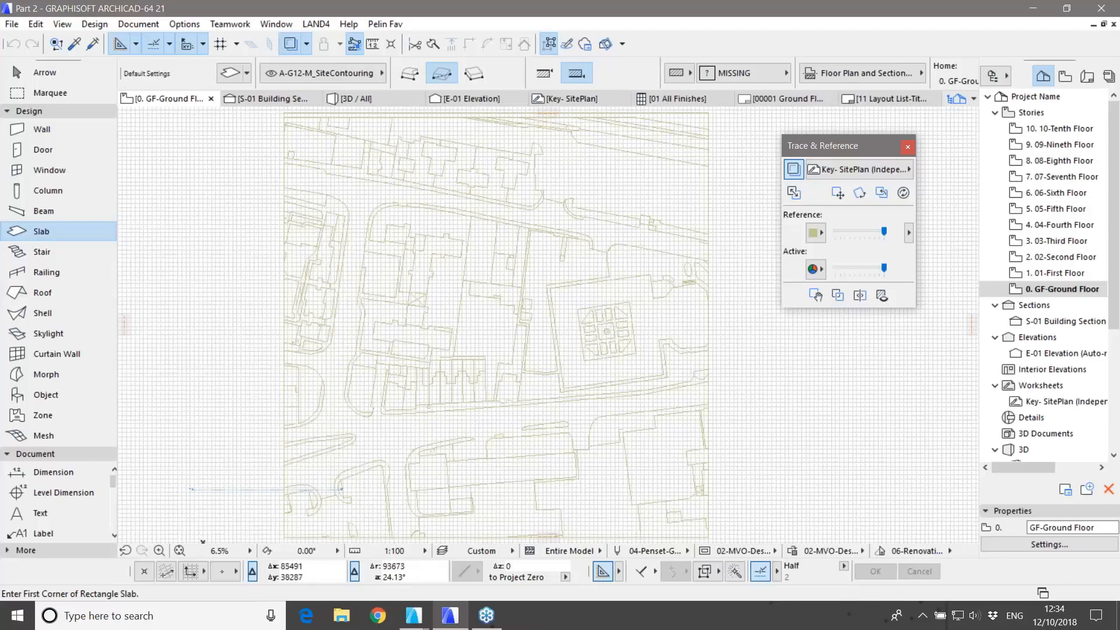
pyautogui.press('space')
pyautogui.click(392, 440)
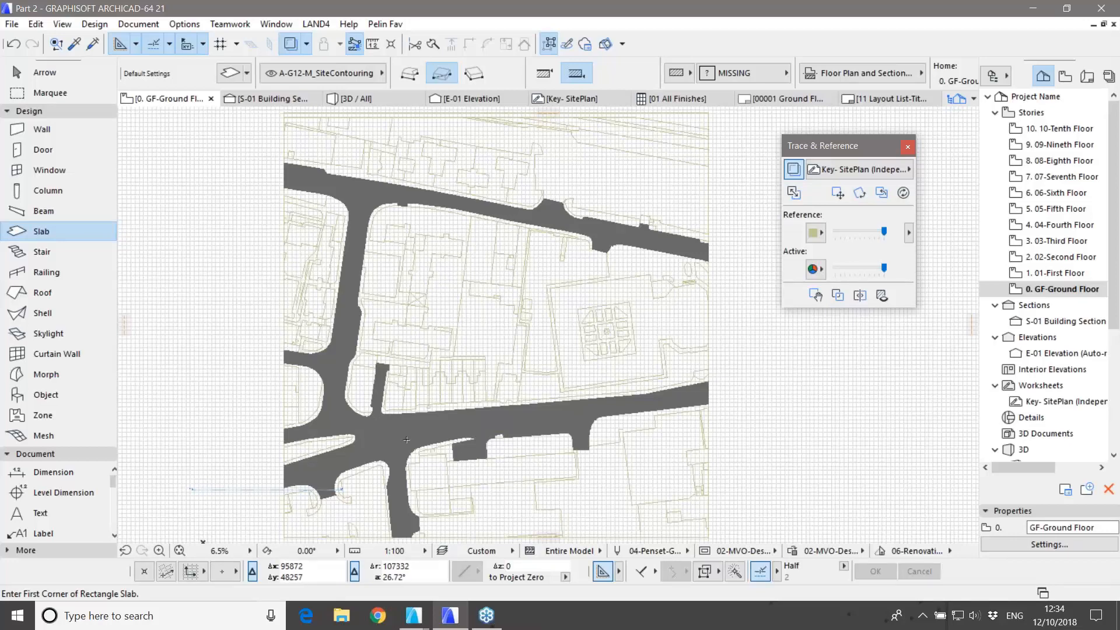
pyautogui.click(113, 231)
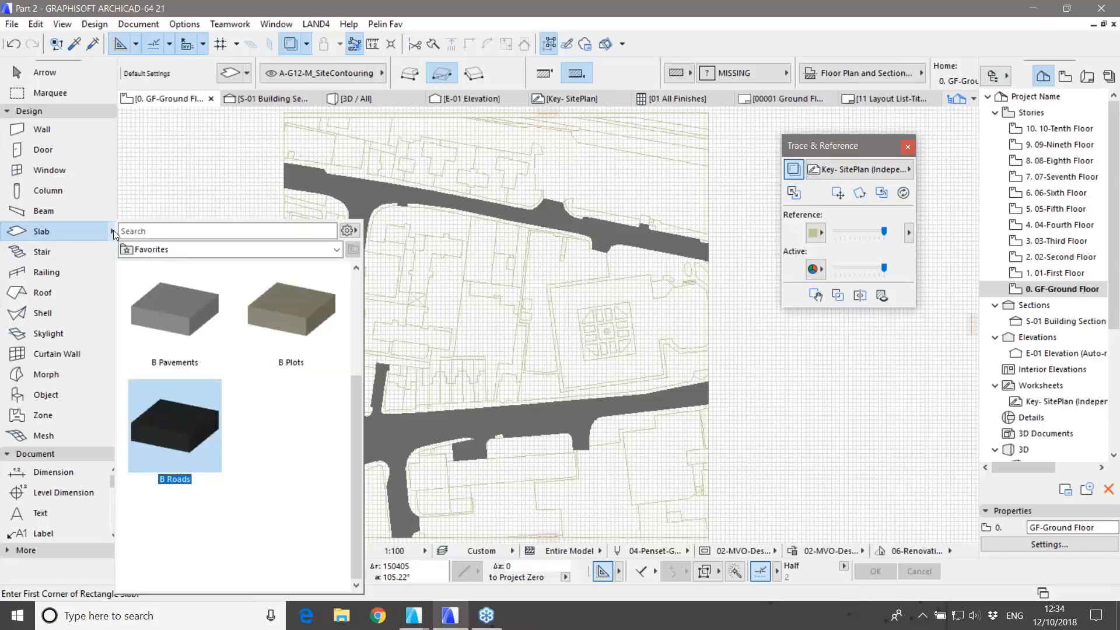
# Step: Apply the B Pavements slab preset and bring the upper road into view
pyautogui.click(167, 319)
pyautogui.doubleClick(166, 323)
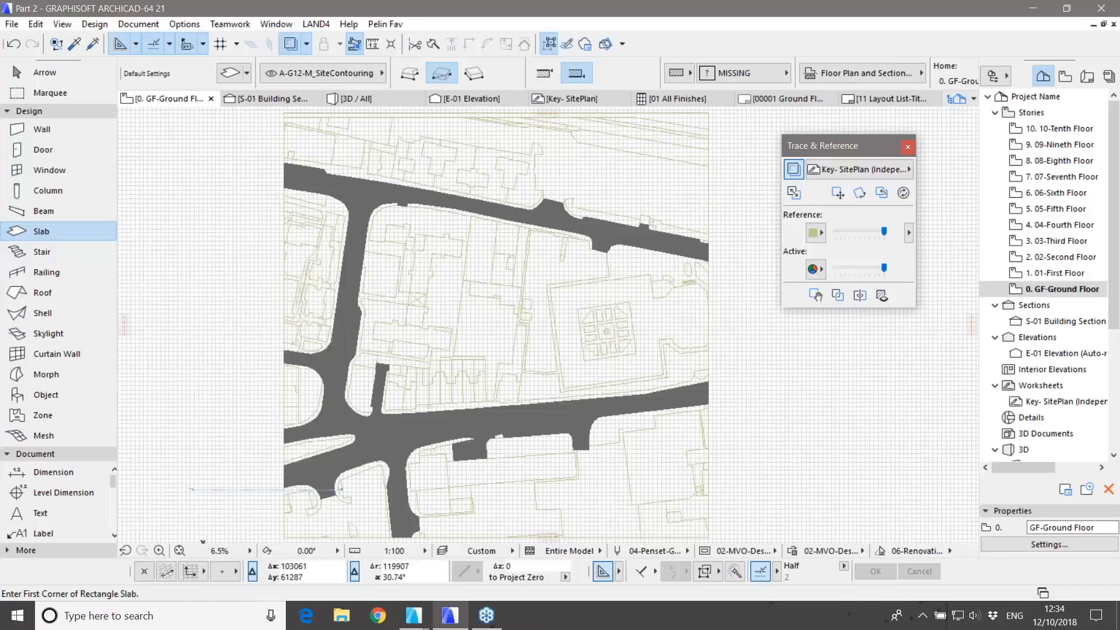
pyautogui.scroll(3, 424, 406)
pyautogui.scroll(2, 424, 406)
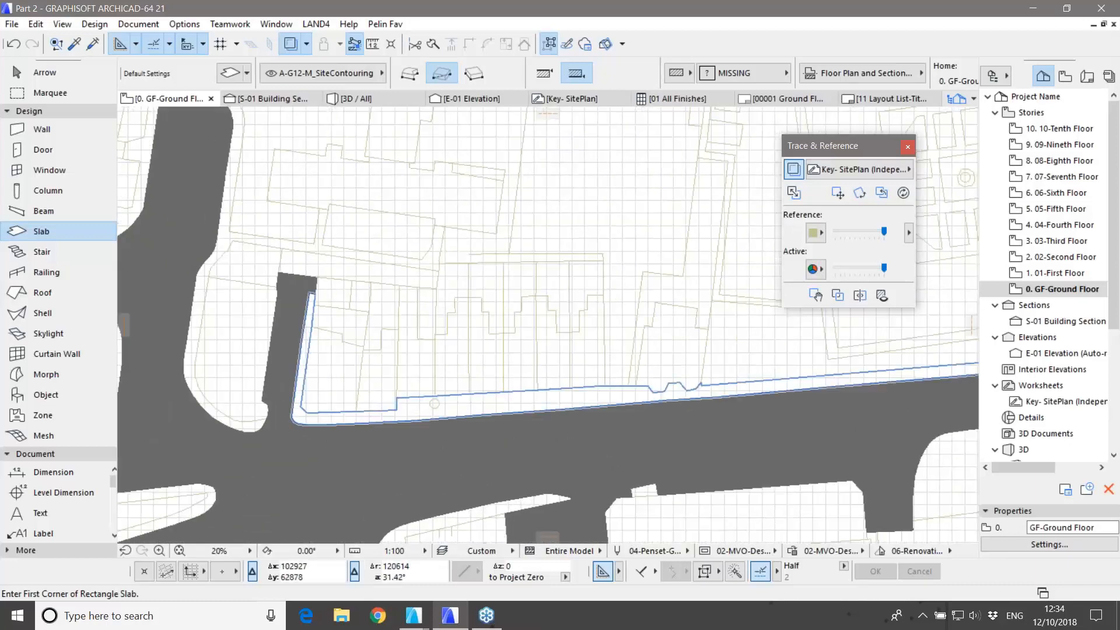
pyautogui.scroll(4, 236, 426)
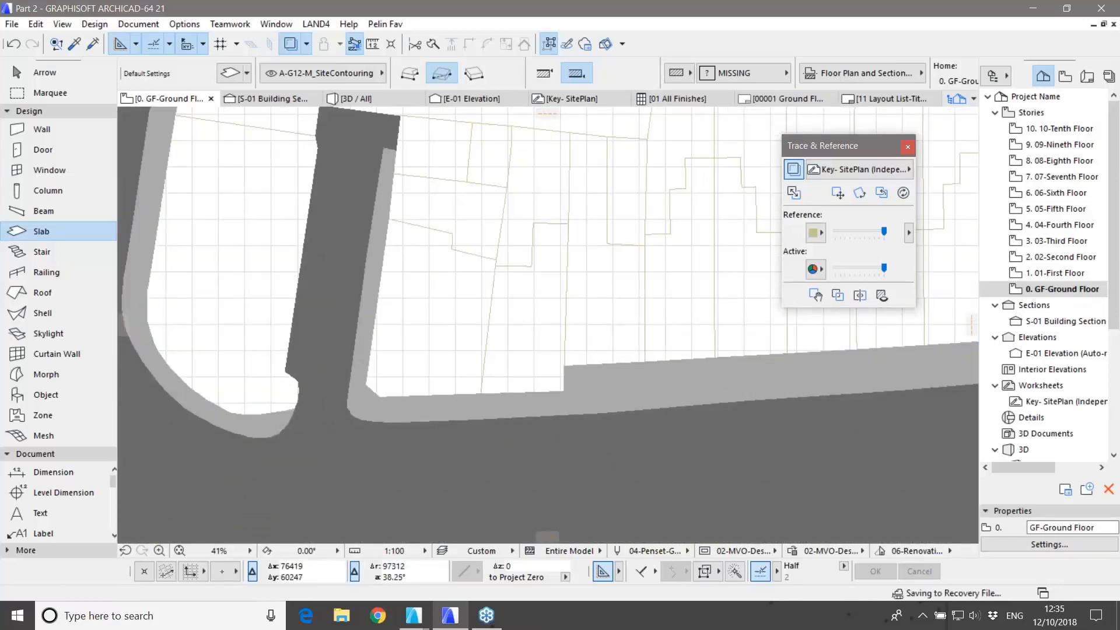
pyautogui.scroll(-2, 452, 390)
pyautogui.moveTo(452, 390); pyautogui.dragTo(409, 154, button='middle')
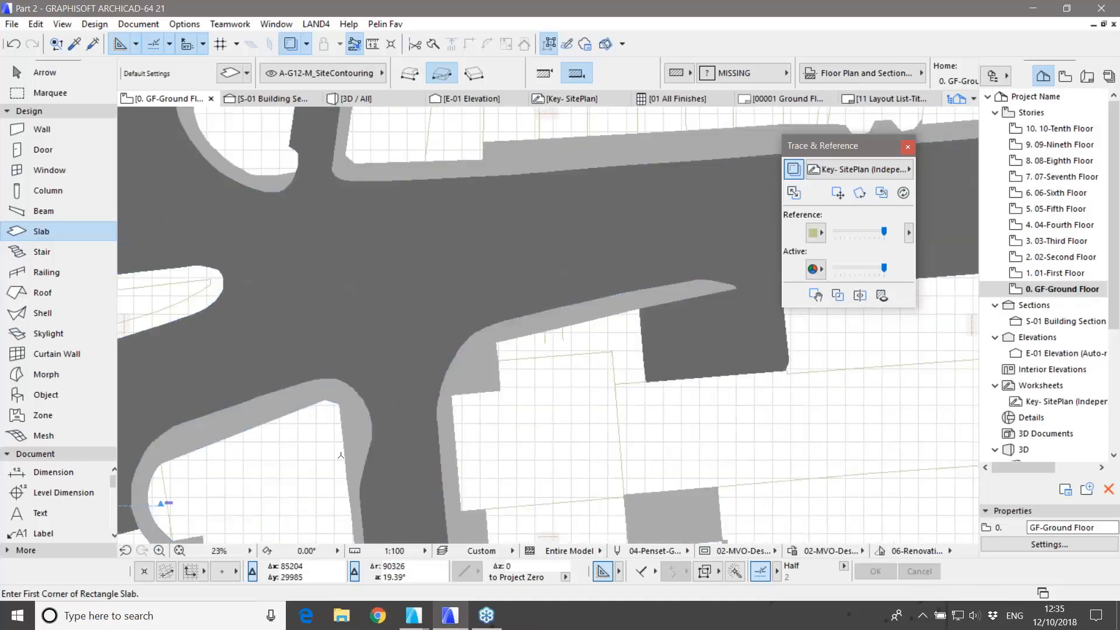
pyautogui.scroll(-5, 350, 435)
pyautogui.moveTo(406, 201); pyautogui.dragTo(371, 362, button='middle')
pyautogui.moveTo(426, 254); pyautogui.dragTo(385, 399, button='middle')
pyautogui.scroll(4, 359, 279)
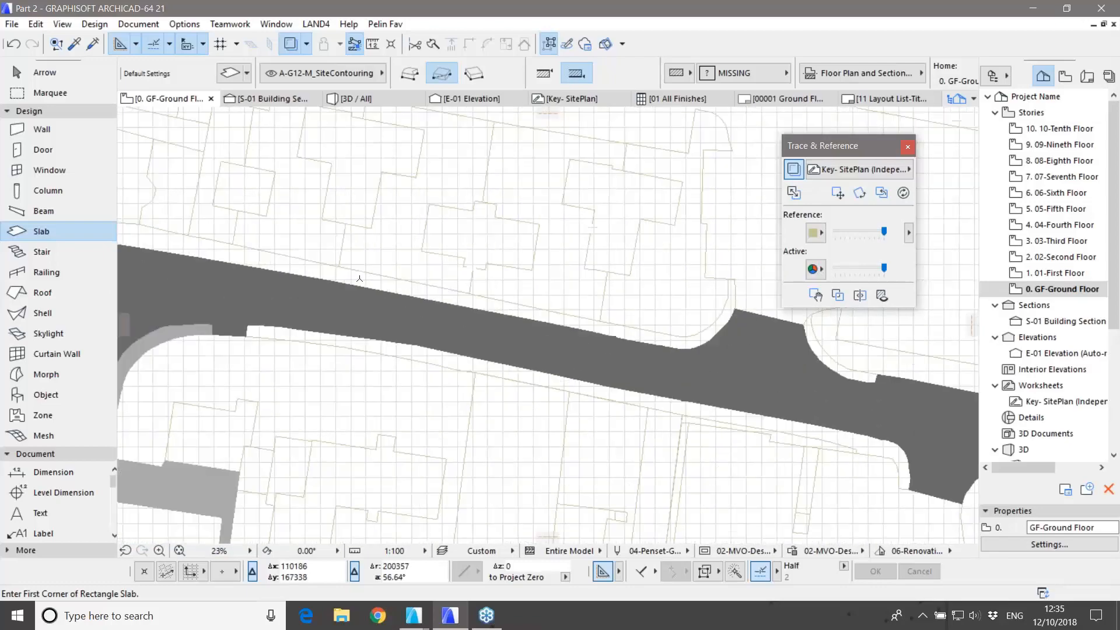
# Step: Magic-wand pavement slabs into the strips above and below the upper road
pyautogui.press('space')
pyautogui.click(361, 281)
pyautogui.press('space')
pyautogui.click(379, 349)
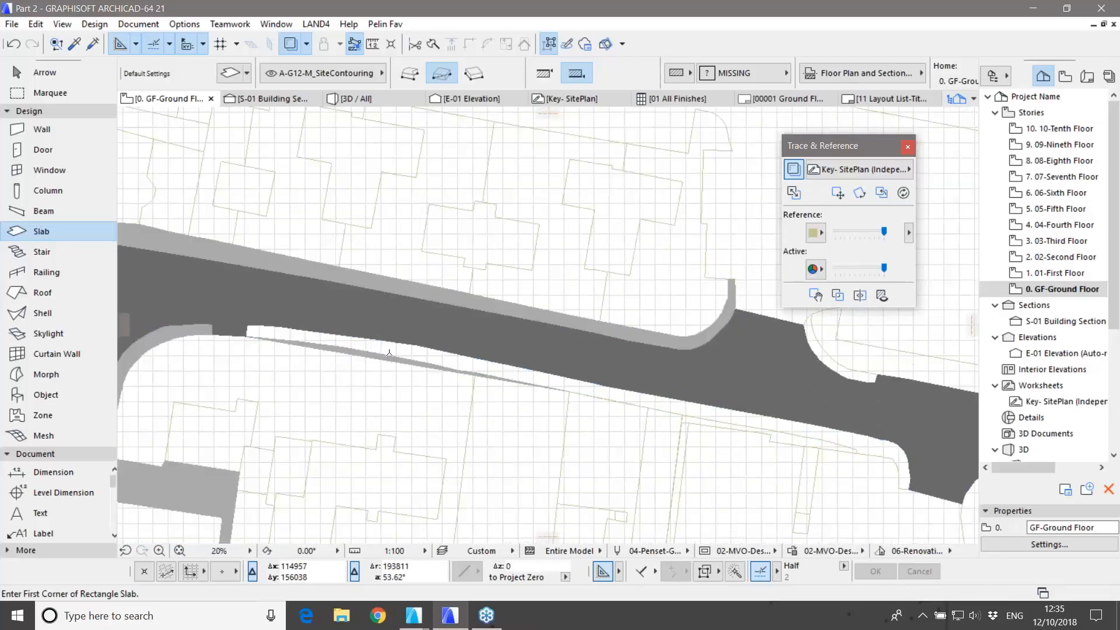
pyautogui.scroll(1, 389, 353)
pyautogui.hotkey('ctrl', 'z')
pyautogui.scroll(3, 397, 354)
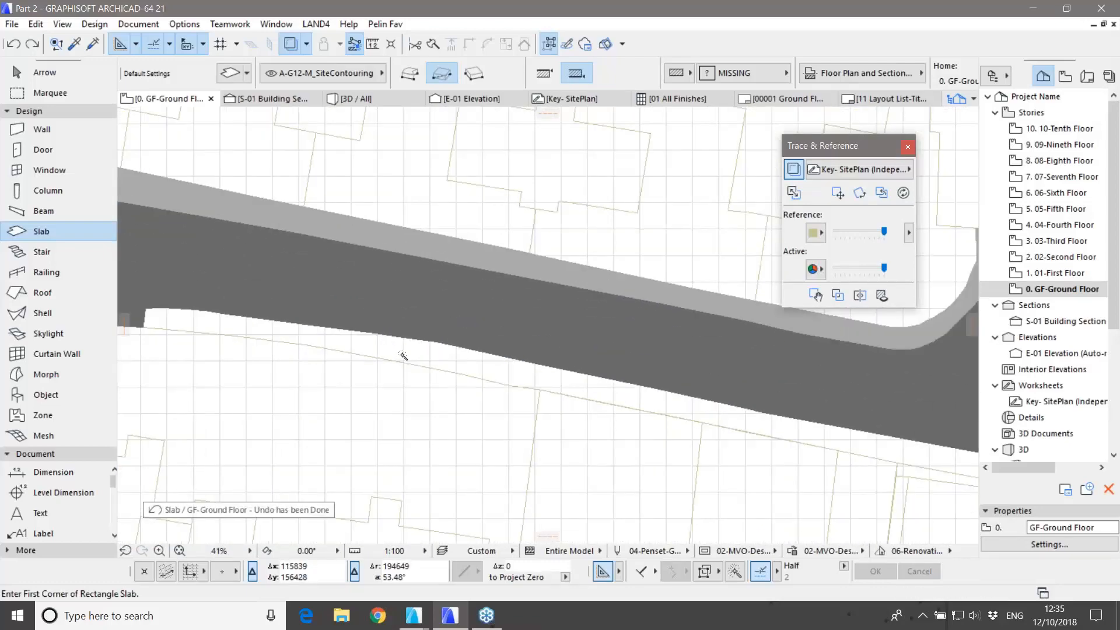
pyautogui.hotkey('ctrl', 'shift', 'z')
pyautogui.scroll(-4, 402, 354)
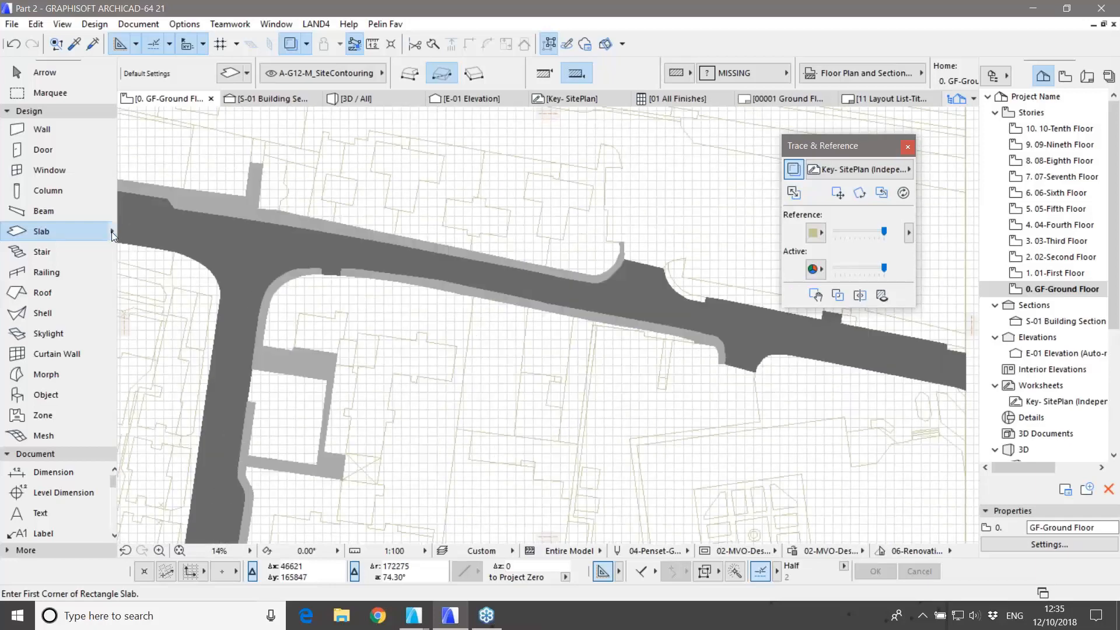
pyautogui.click(113, 233)
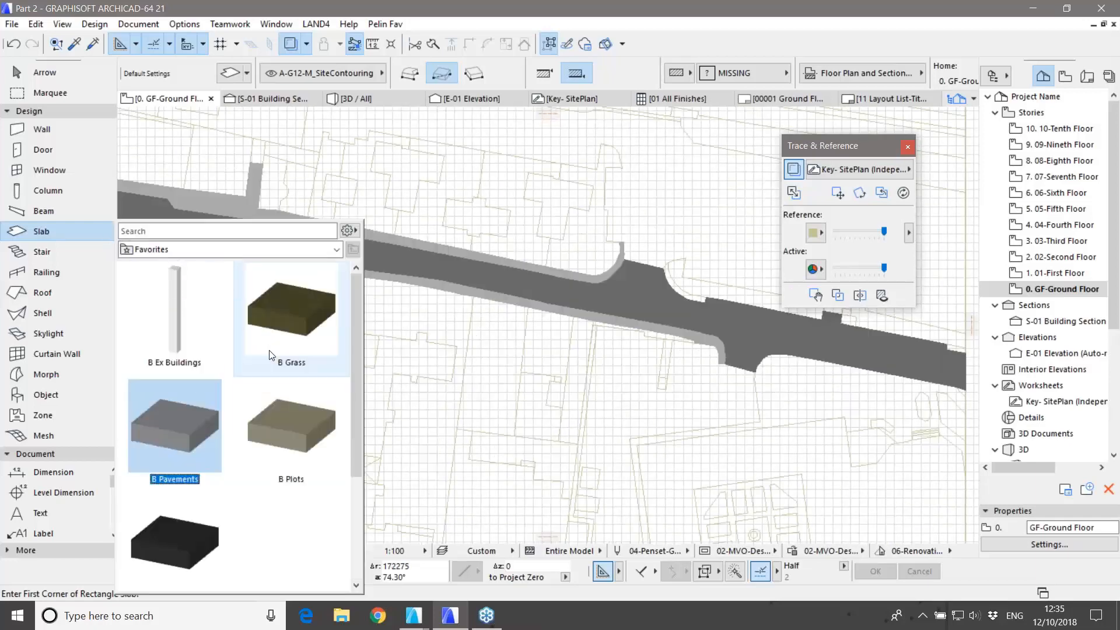
# Step: Pick the B Grass slab favorite and magic-wand fill the six plots beside the road
pyautogui.doubleClick(276, 304)
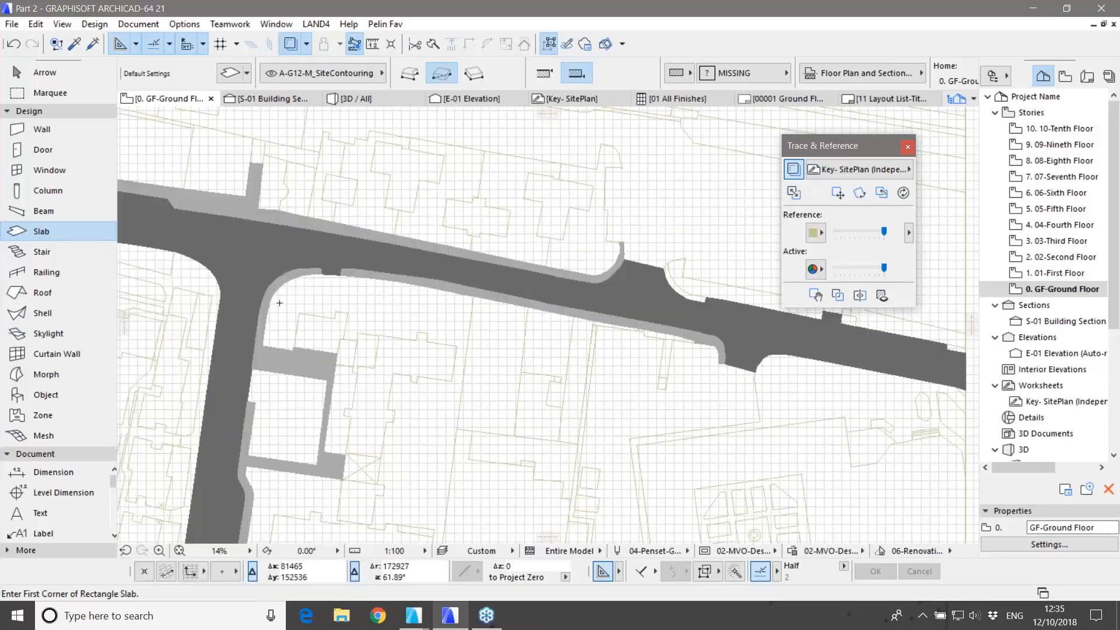
pyautogui.press('space')
pyautogui.click(583, 245)
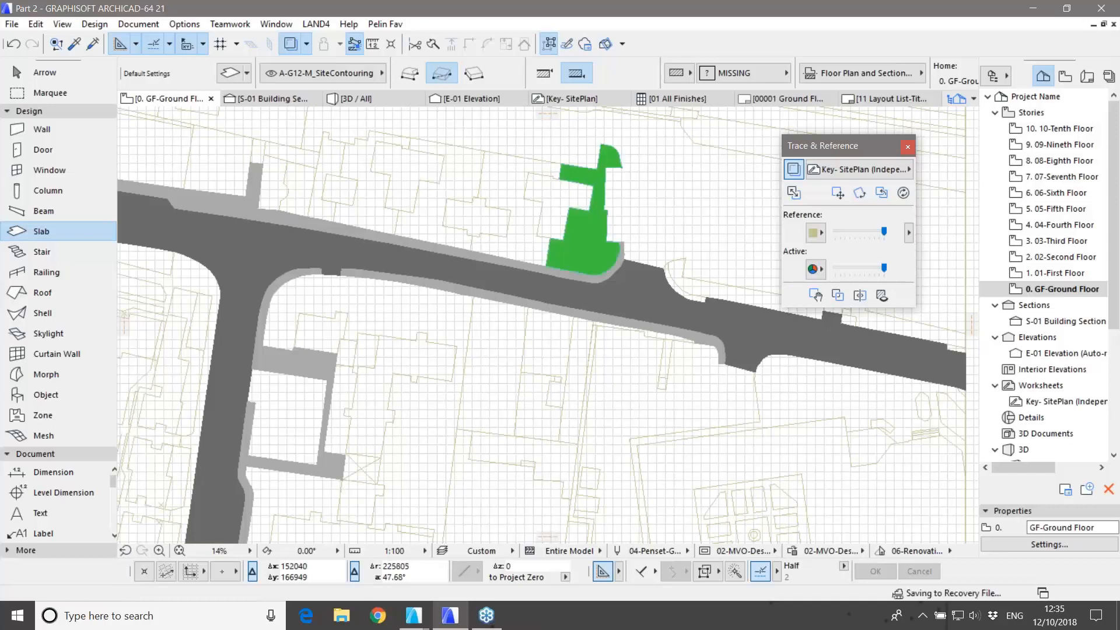
pyautogui.click(513, 222)
pyautogui.click(425, 192)
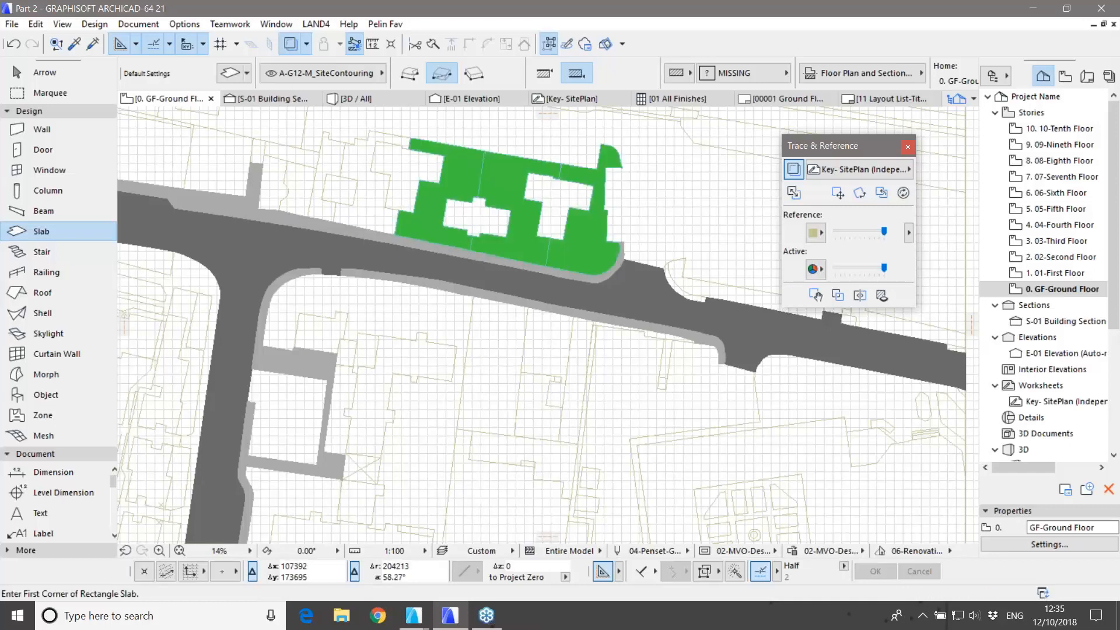
pyautogui.click(368, 210)
pyautogui.click(324, 208)
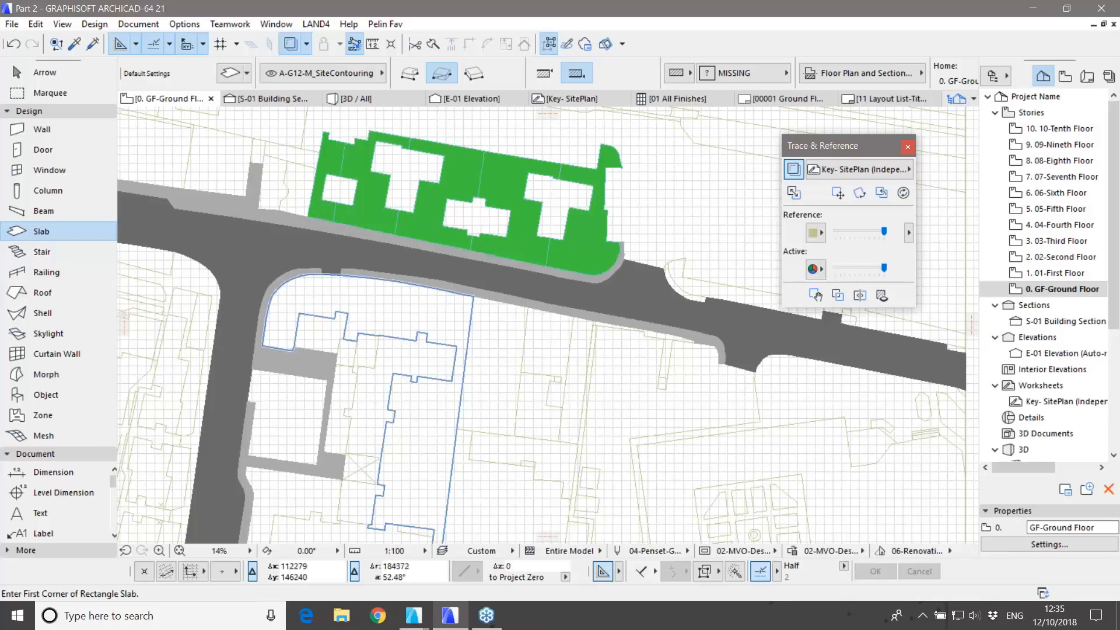
pyautogui.click(410, 327)
pyautogui.moveTo(417, 372); pyautogui.dragTo(447, 130, button='middle')
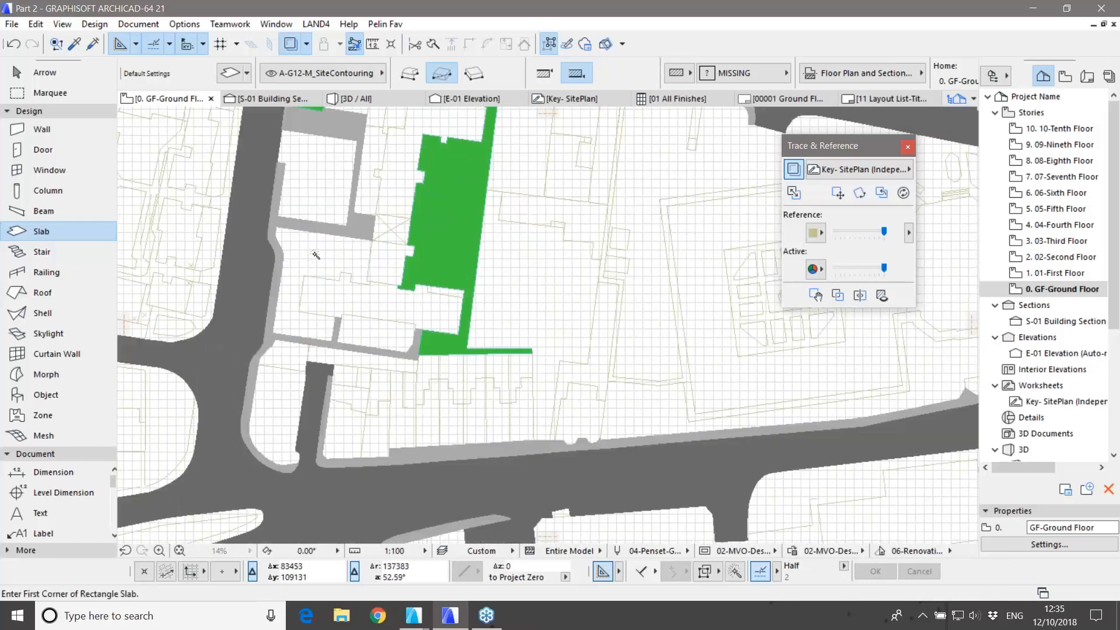
# Step: Fill the remaining lower plots along the road with B Grass slabs
pyautogui.click(315, 252)
pyautogui.click(376, 334)
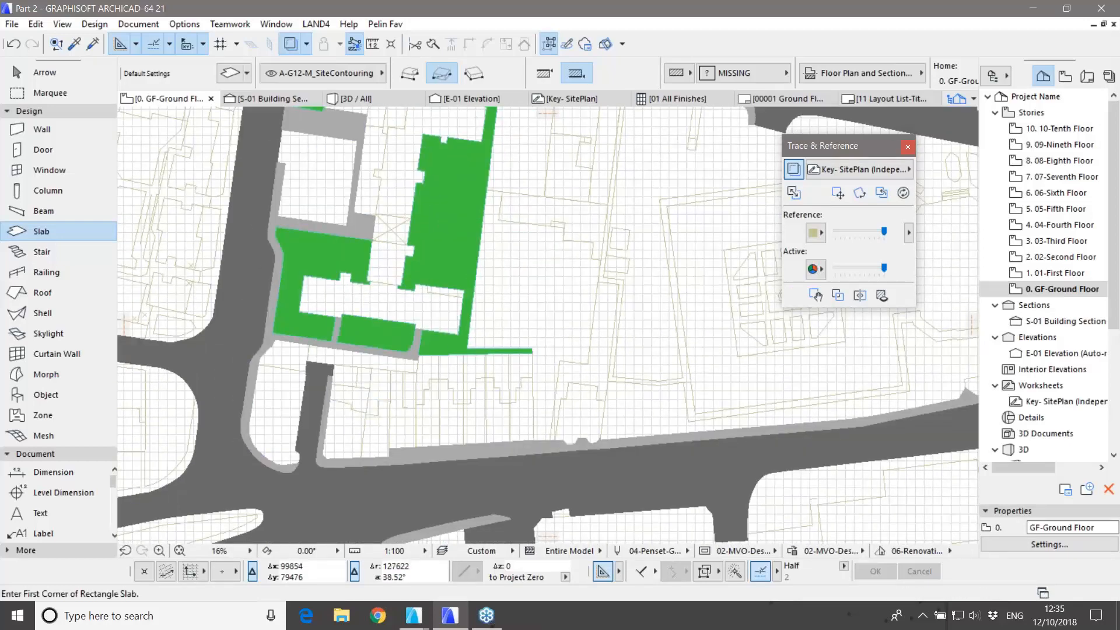
pyautogui.scroll(2, 381, 386)
pyautogui.click(380, 388)
pyautogui.click(417, 384)
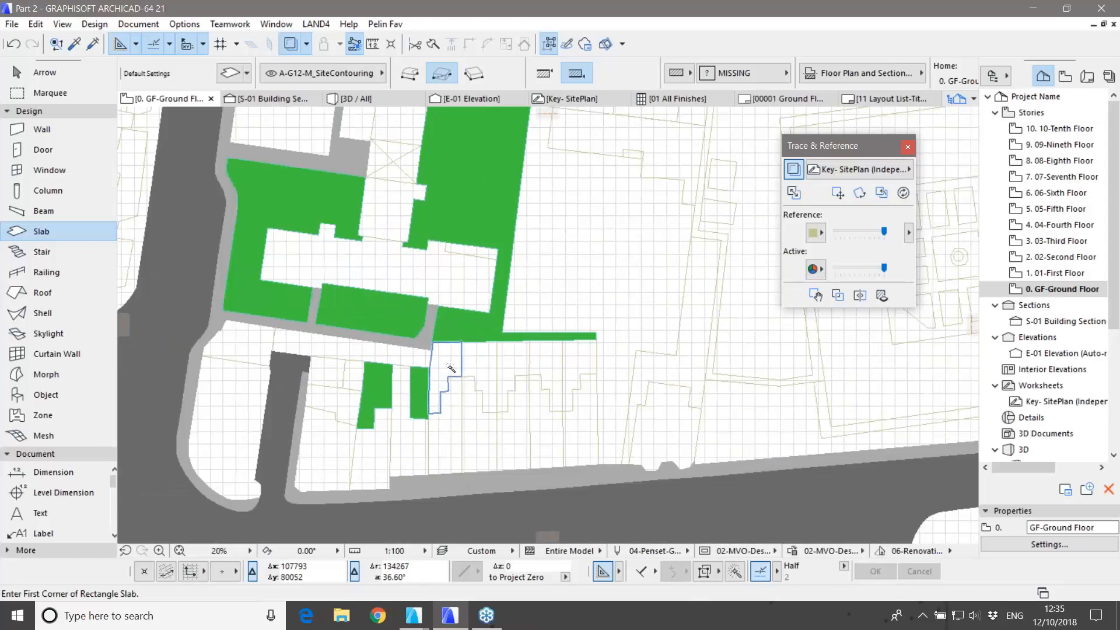
pyautogui.click(446, 373)
pyautogui.click(480, 379)
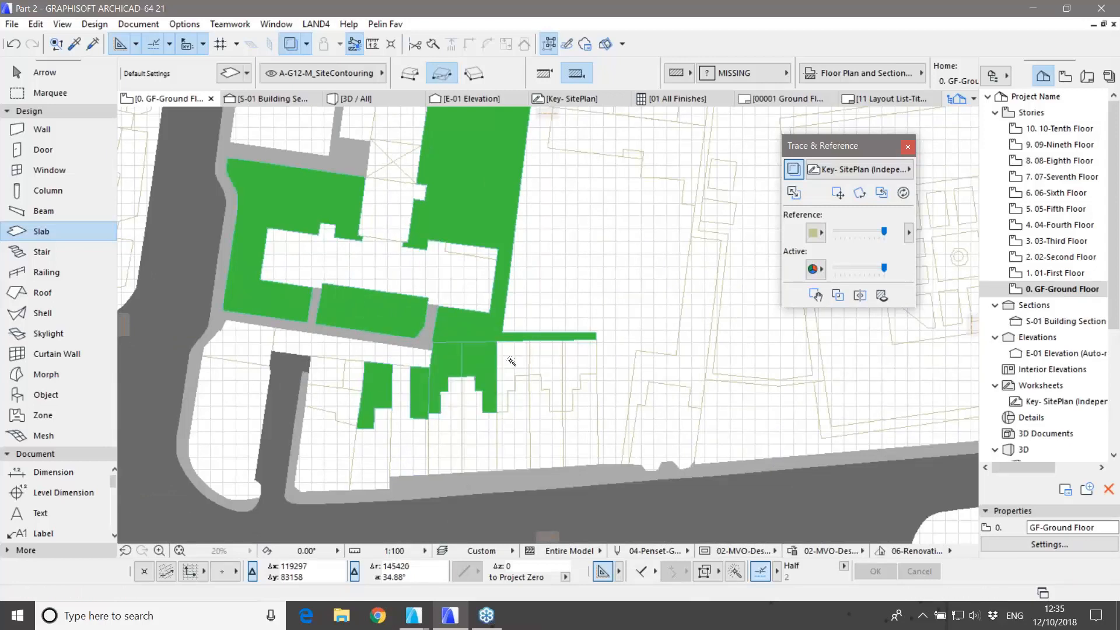
pyautogui.click(513, 376)
pyautogui.click(545, 373)
pyautogui.click(577, 353)
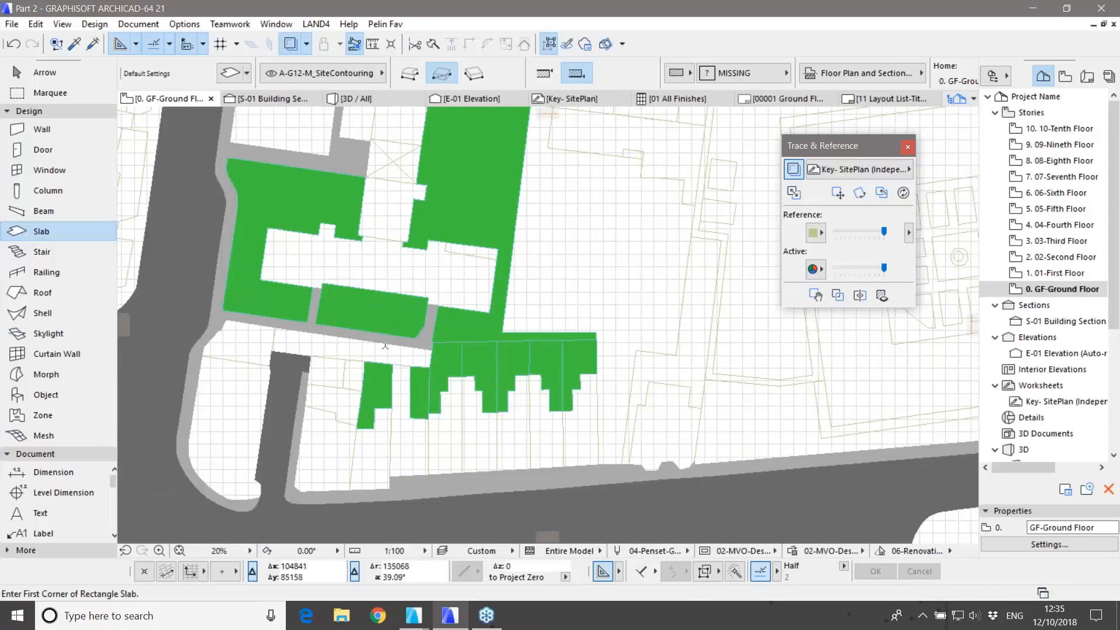
pyautogui.click(113, 232)
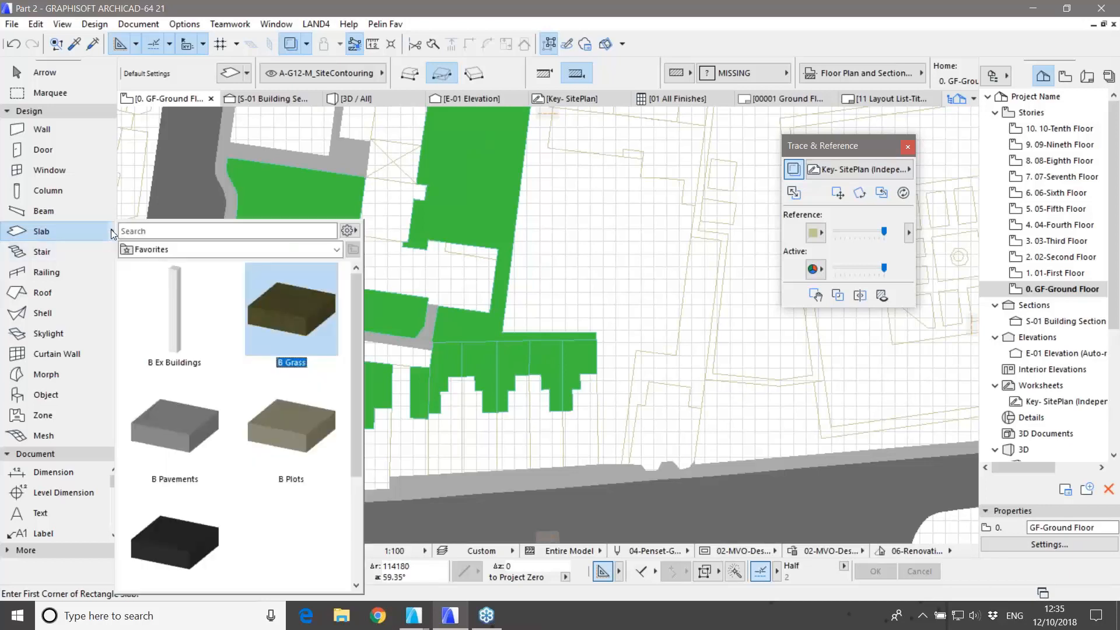
# Step: Select the B Ex Buildings slab favorite and fill the lower row of building footprints grey
pyautogui.doubleClick(164, 299)
pyautogui.click(370, 449)
pyautogui.click(409, 446)
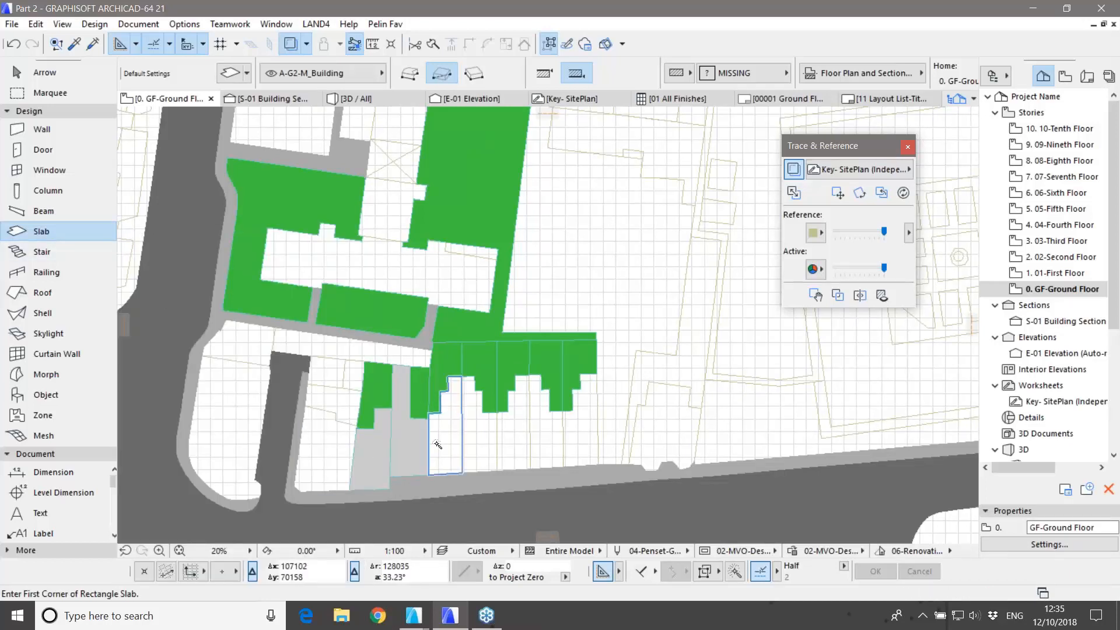
pyautogui.click(445, 442)
pyautogui.click(479, 439)
pyautogui.click(516, 436)
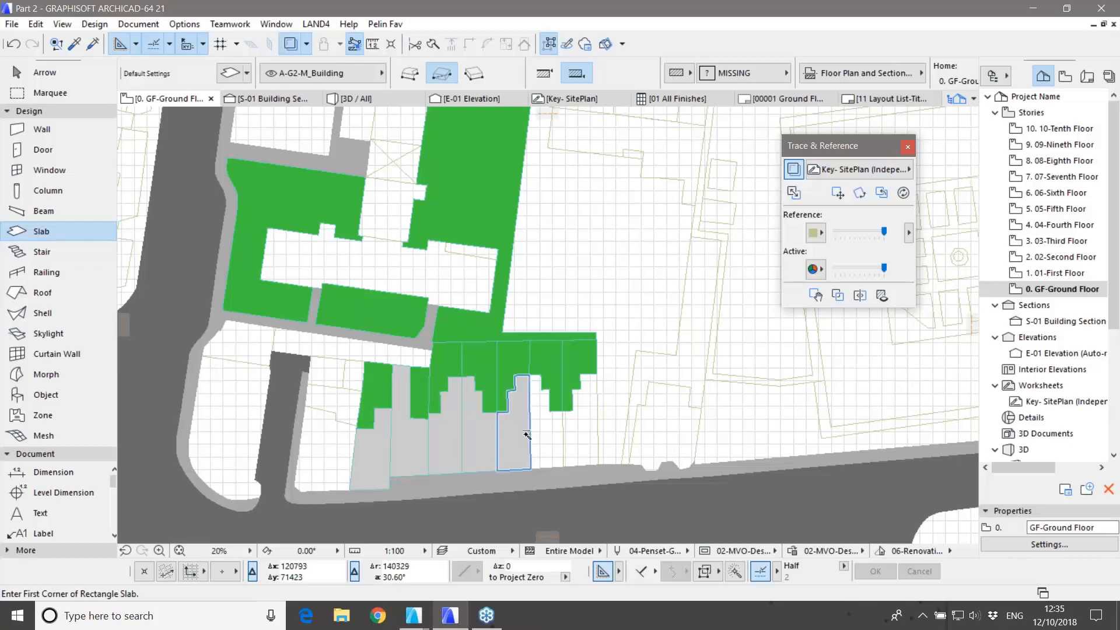
pyautogui.click(546, 434)
pyautogui.click(579, 431)
pyautogui.click(464, 271)
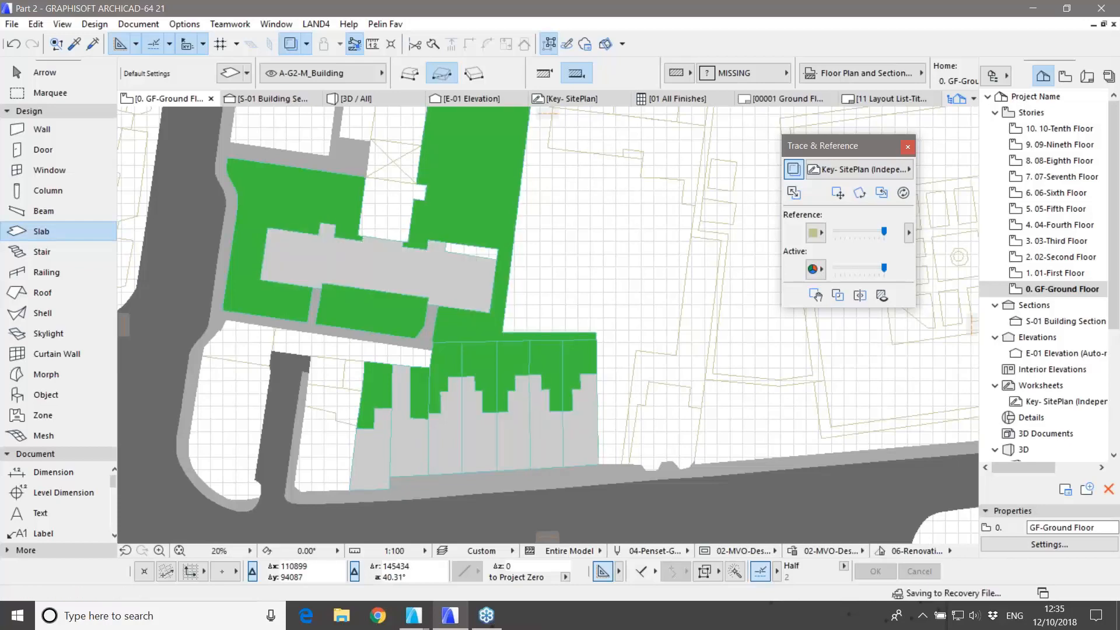
# Step: Fill the upper and northern footprints, including the courtyard, cross- and T-shaped buildings, with grey slabs
pyautogui.moveTo(467, 257); pyautogui.dragTo(457, 474, button='middle')
pyautogui.click(405, 318)
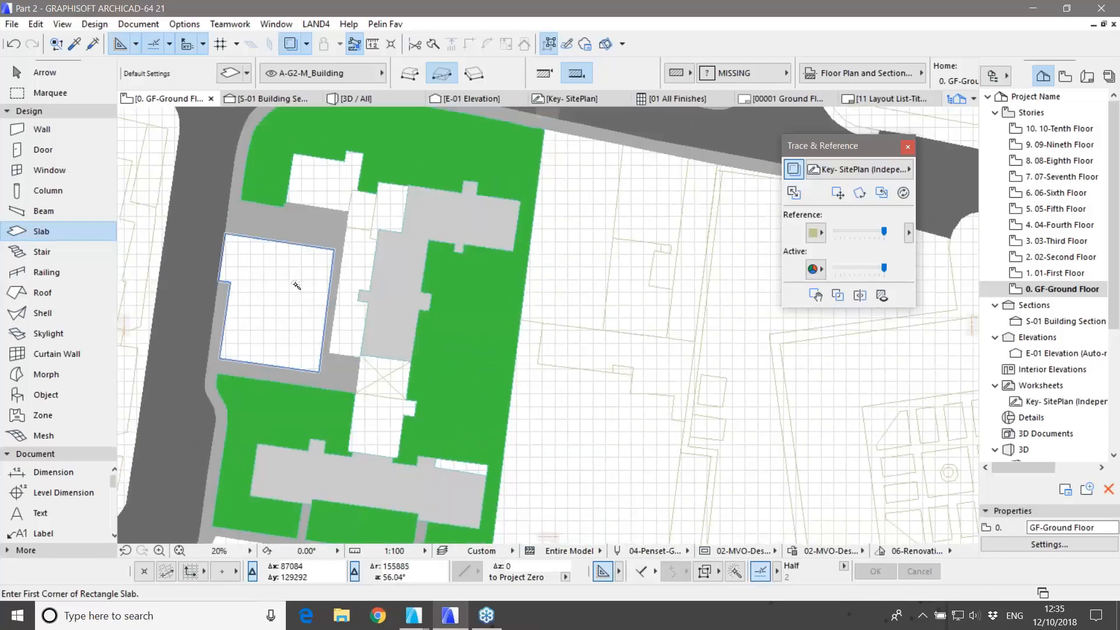
pyautogui.click(297, 285)
pyautogui.moveTo(464, 293); pyautogui.dragTo(338, 525, button='middle')
pyautogui.click(421, 245)
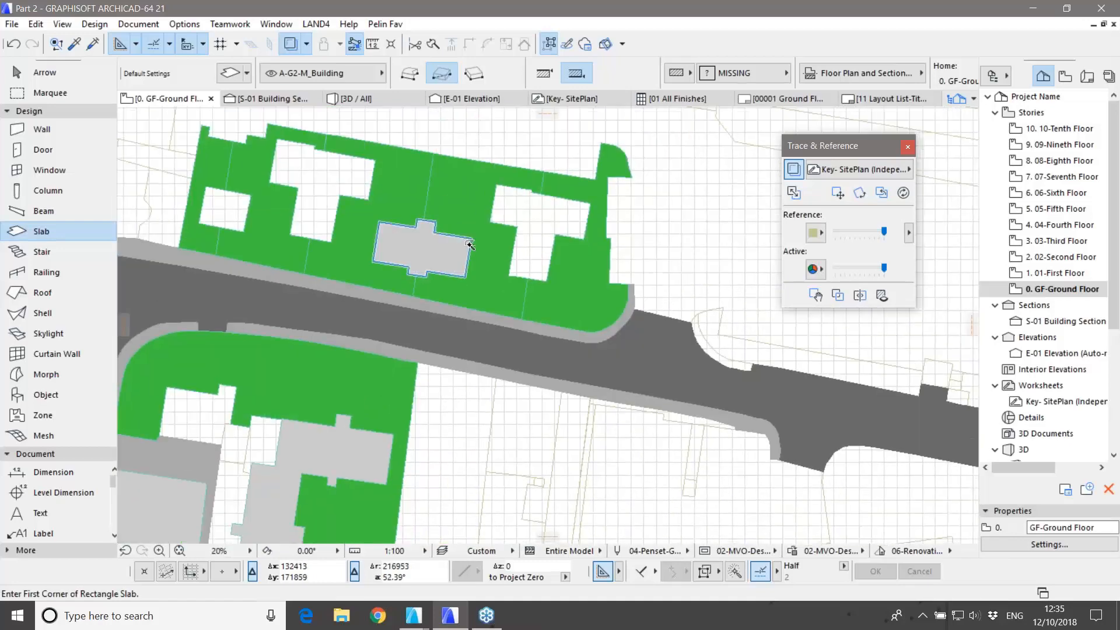
pyautogui.click(525, 212)
pyautogui.click(323, 175)
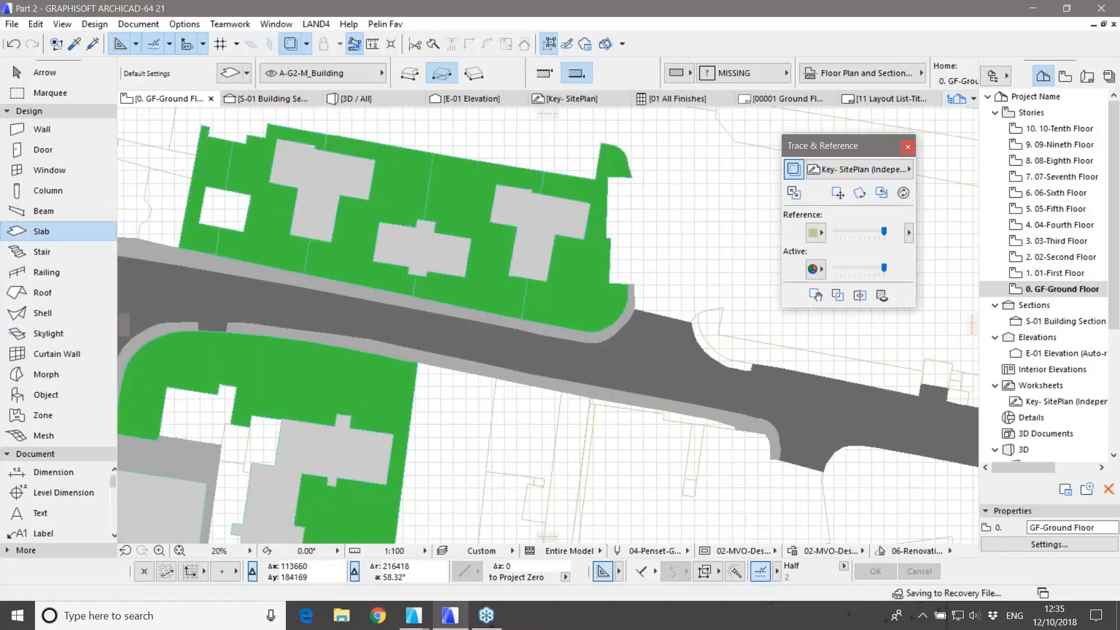
pyautogui.click(227, 212)
pyautogui.scroll(-5, 490, 361)
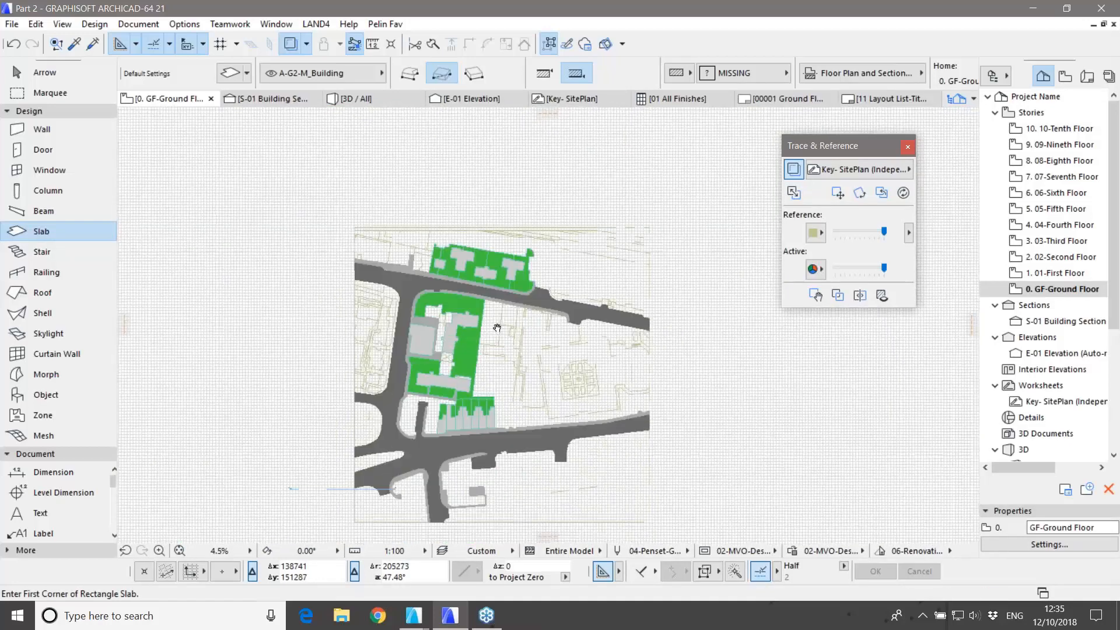
pyautogui.press('F3')
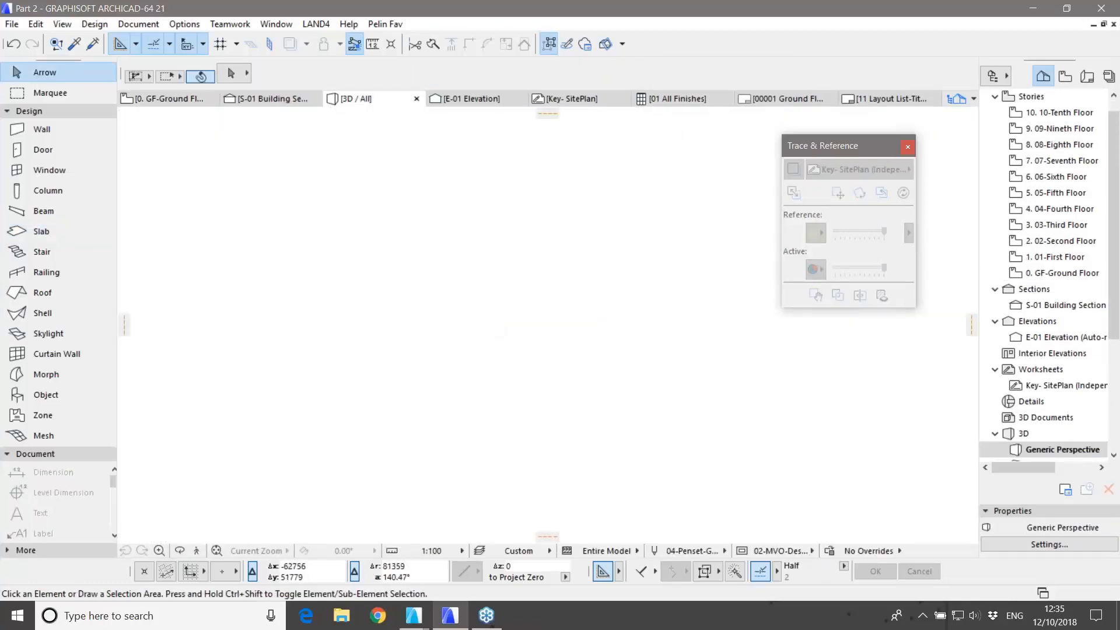
# Step: Orbit and zoom the 3D model to an oblique aerial view of the site
pyautogui.keyDown('shift'); pyautogui.moveTo(584, 383); pyautogui.dragTo(811, 400, button='middle'); pyautogui.keyUp('shift')
pyautogui.scroll(4, 406, 404)
pyautogui.scroll(7, 406, 404)
pyautogui.scroll(3, 663, 351)
pyautogui.scroll(5, 663, 350)
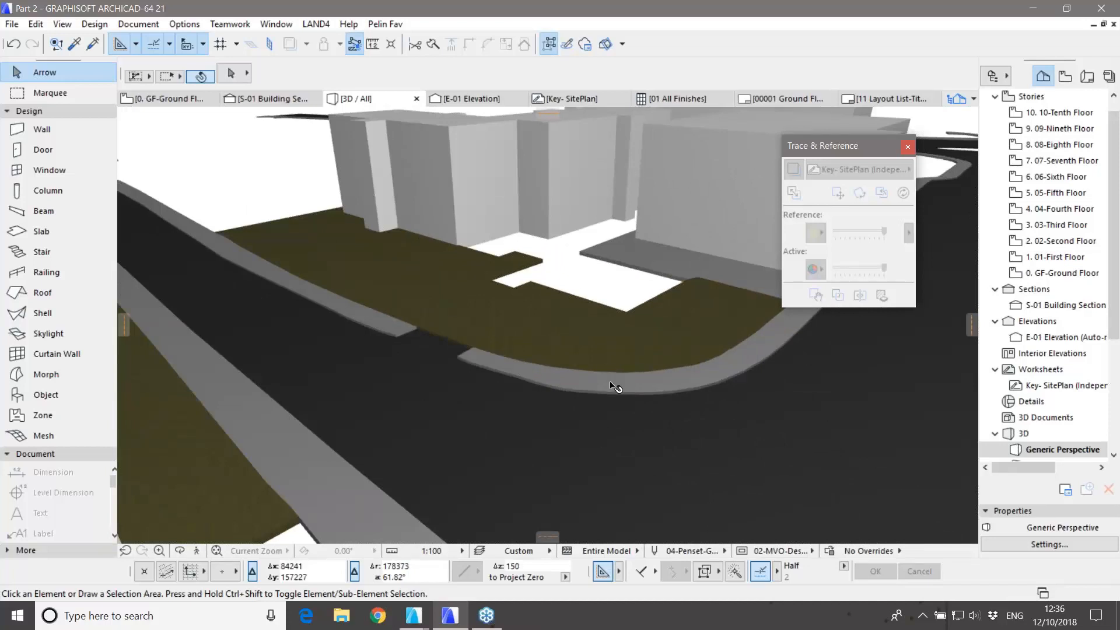
pyautogui.scroll(-8, 606, 441)
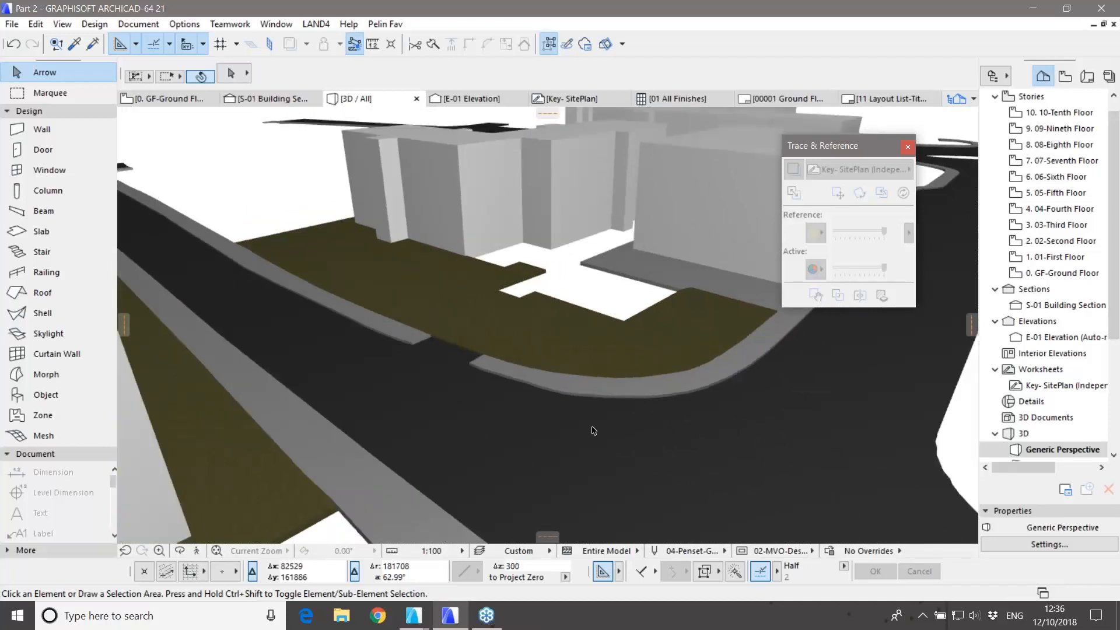
pyautogui.scroll(-1, 527, 432)
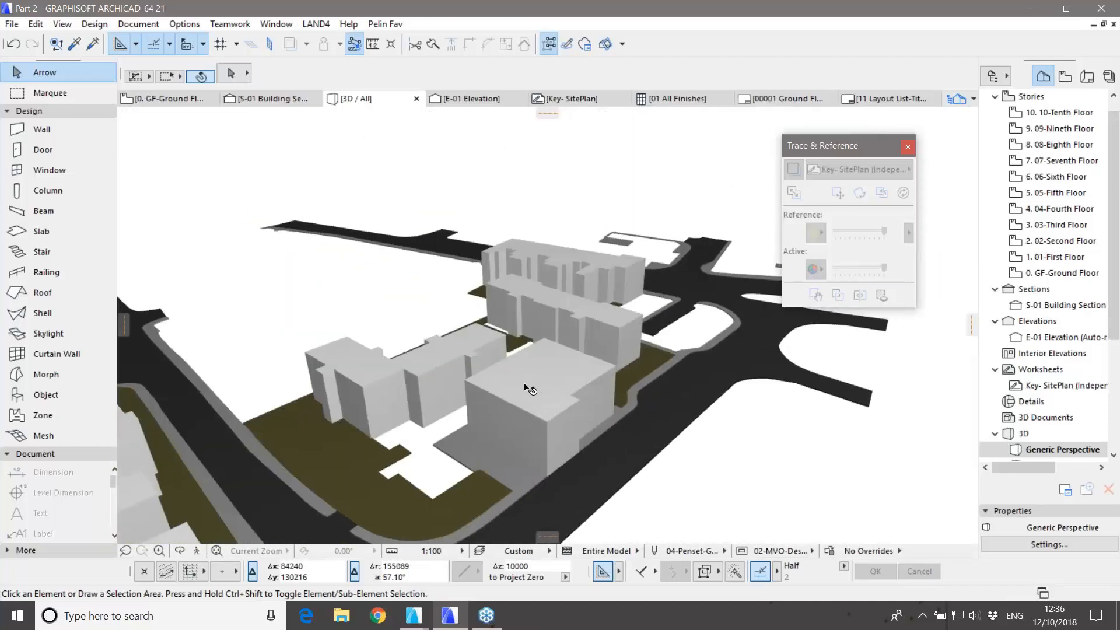
# Step: Stretch the front building slab's thickness upward into a tall tower, then return to the plan
pyautogui.click(529, 392)
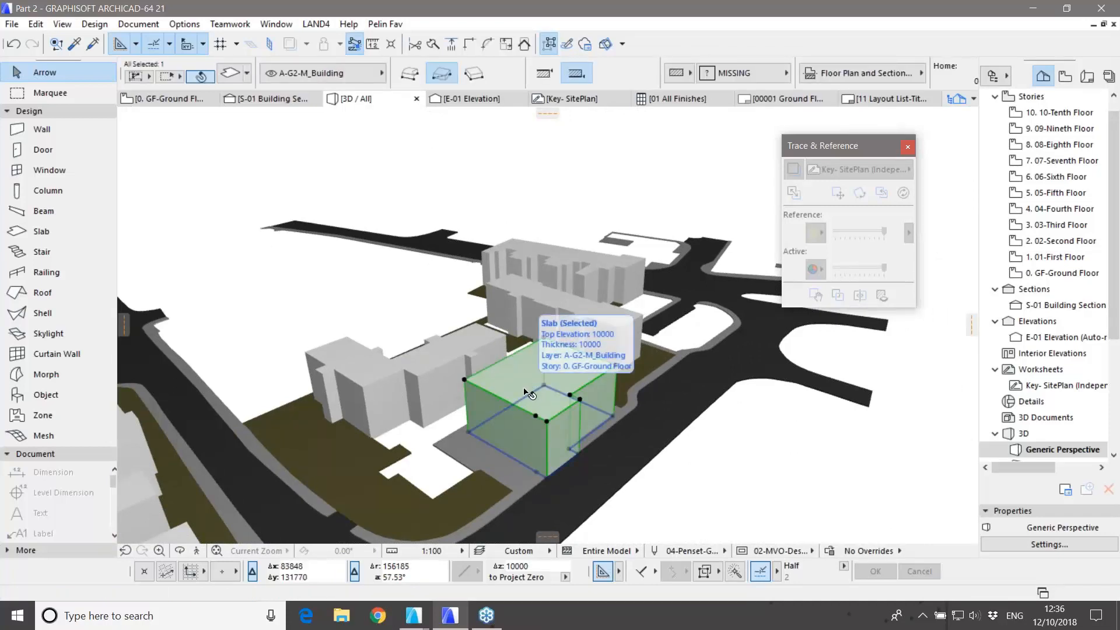
pyautogui.click(543, 338)
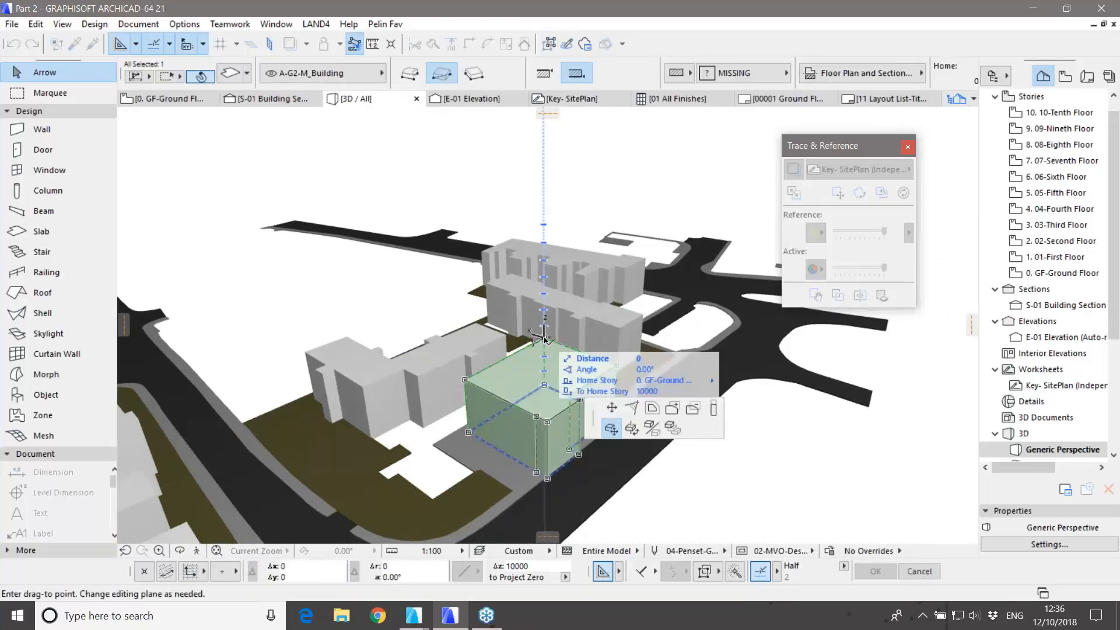
pyautogui.click(711, 409)
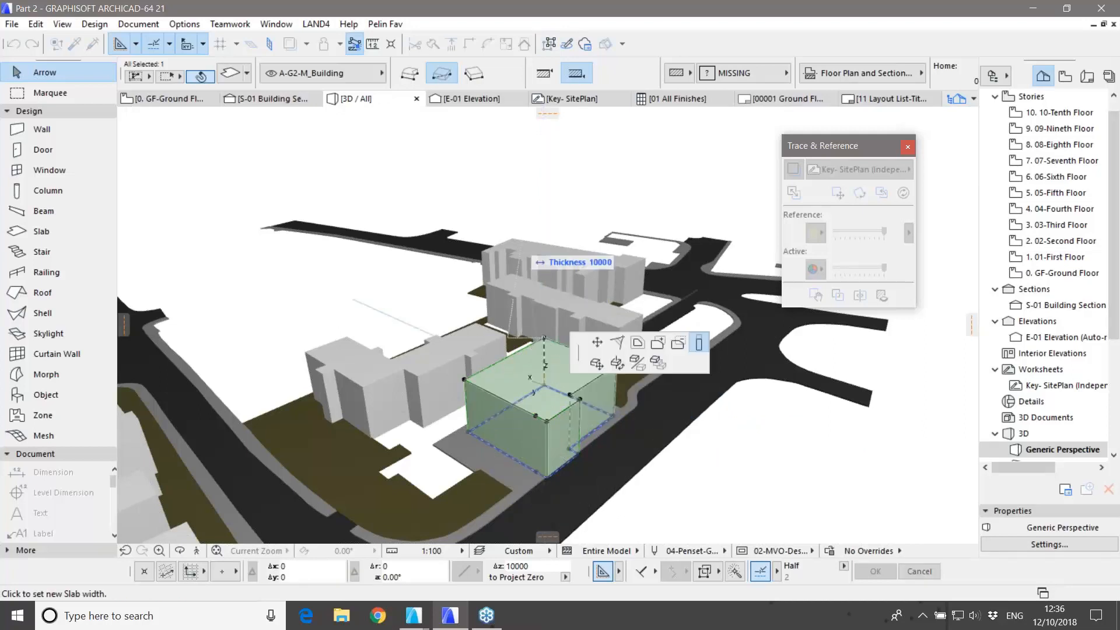
pyautogui.click(543, 198)
pyautogui.click(711, 450)
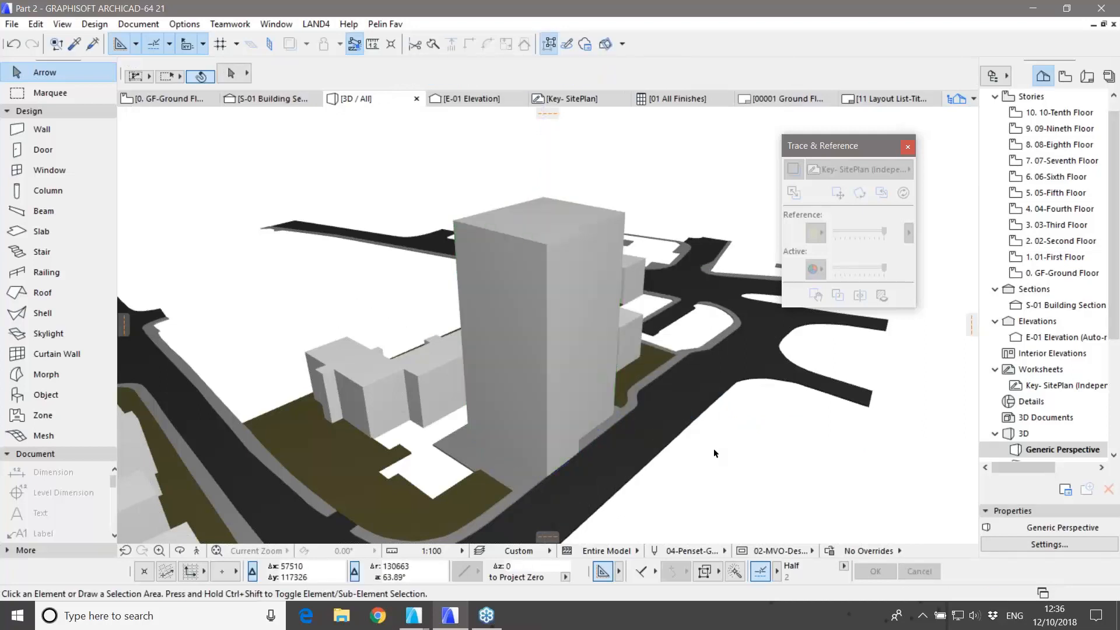
pyautogui.press('F2')
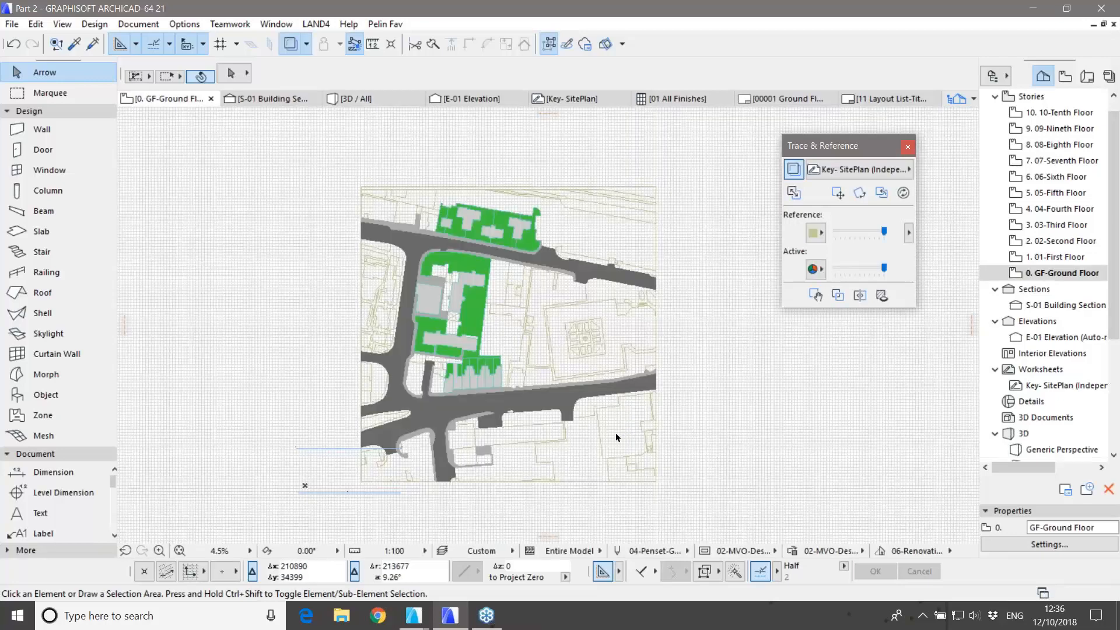
# Step: Magic-wand the traced building contour with the Morph tool to create a flat morph
pyautogui.scroll(2, 615, 432)
pyautogui.scroll(1, 615, 431)
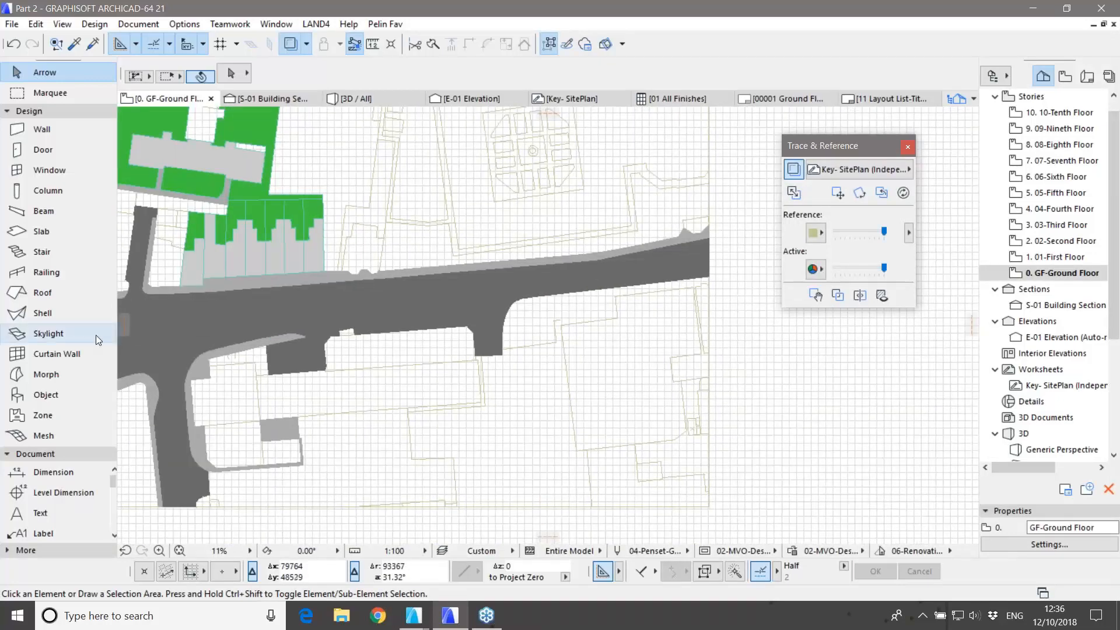
pyautogui.click(46, 375)
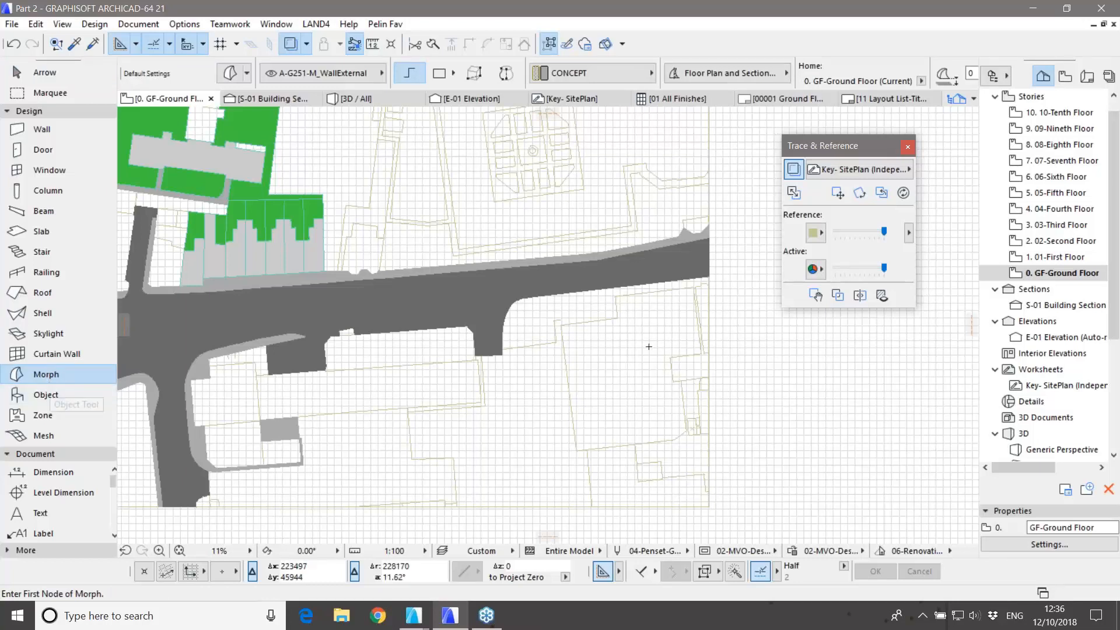
pyautogui.press('space')
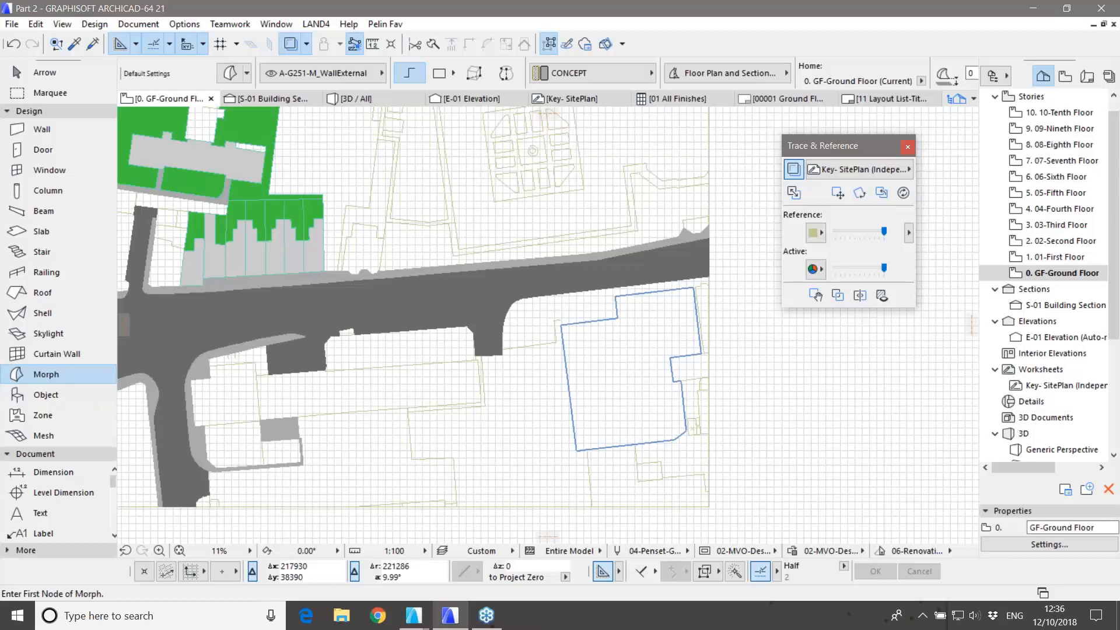
pyautogui.click(630, 375)
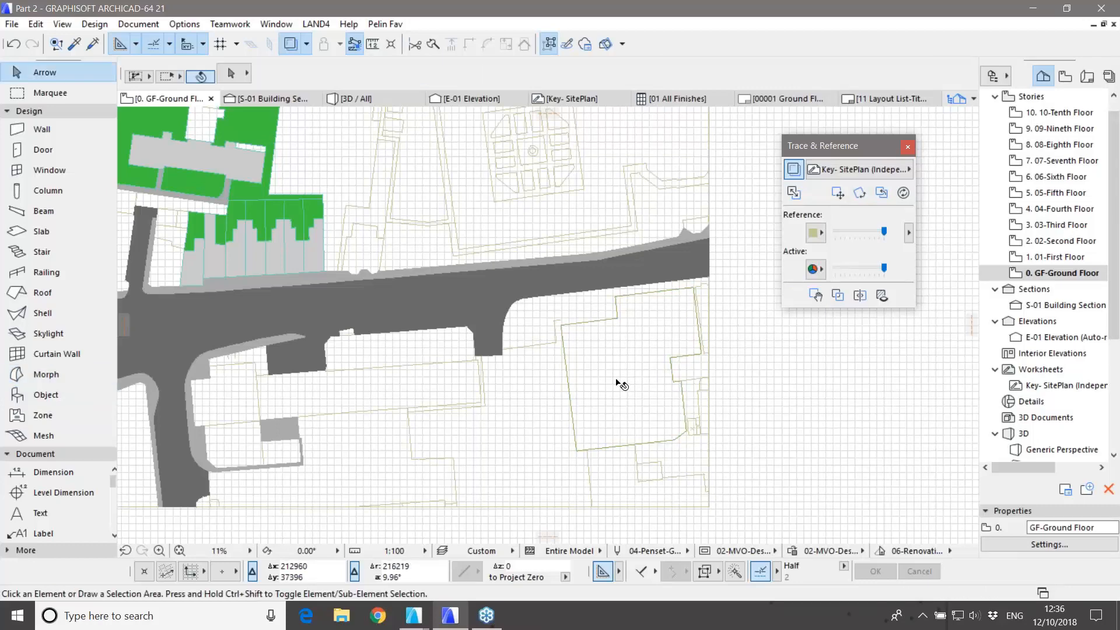
# Step: In 3D, Push/Pull the flat morph footprint 31000 up to the tenth floor level
pyautogui.press('F3')
pyautogui.scroll(-5, 507, 404)
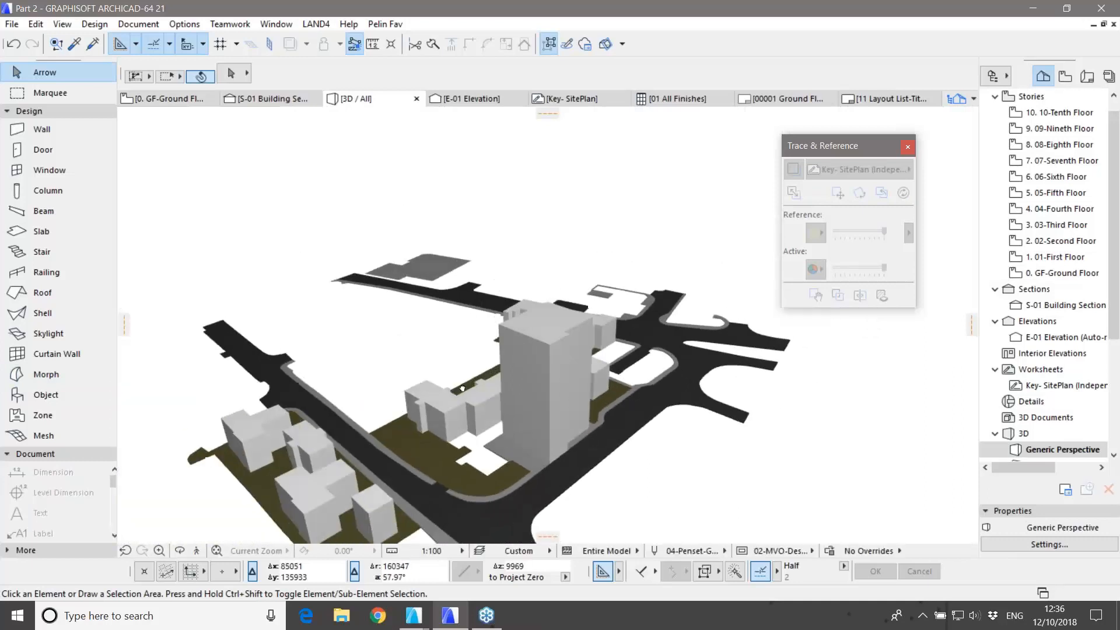
pyautogui.moveTo(411, 233); pyautogui.dragTo(492, 318, button='middle')
pyautogui.scroll(4, 492, 318)
pyautogui.scroll(2, 499, 355)
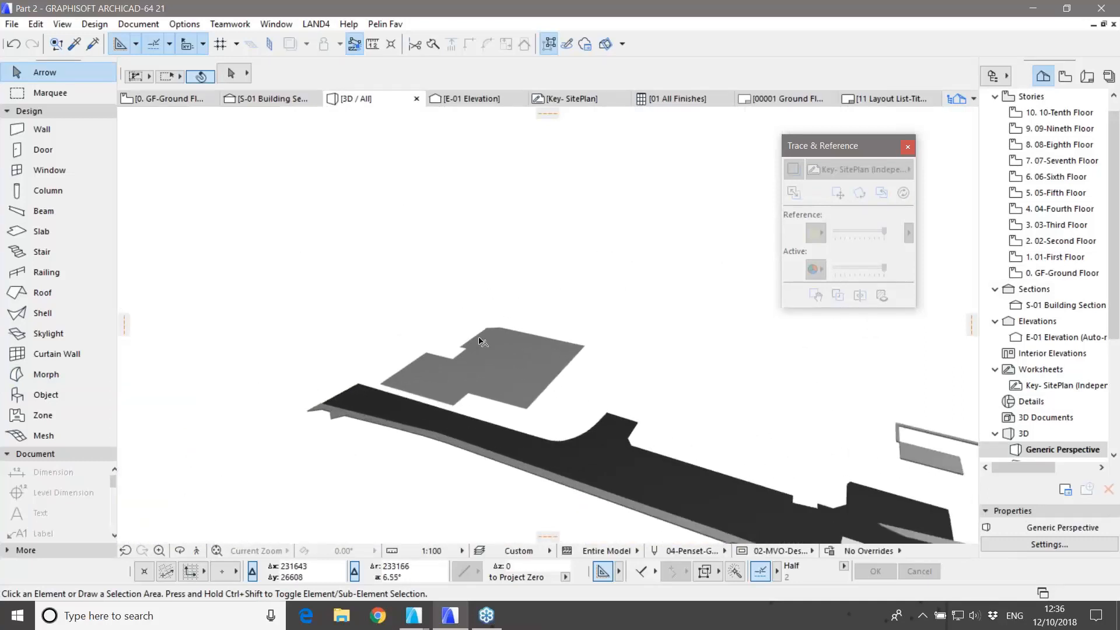
pyautogui.click(507, 377)
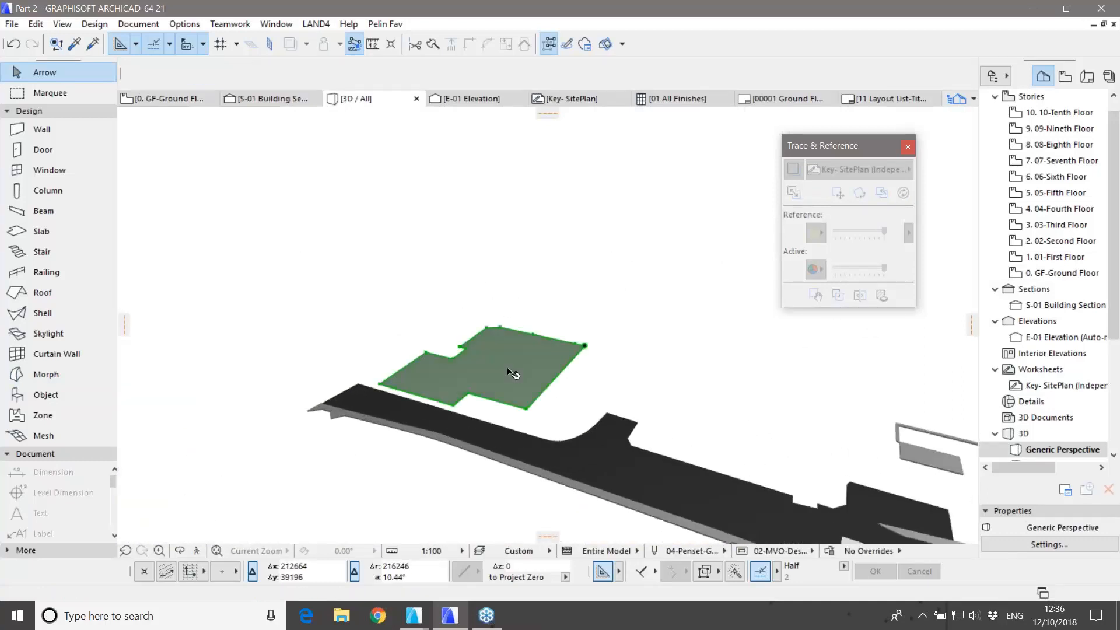
pyautogui.moveTo(610, 357); pyautogui.dragTo(535, 417, button='middle')
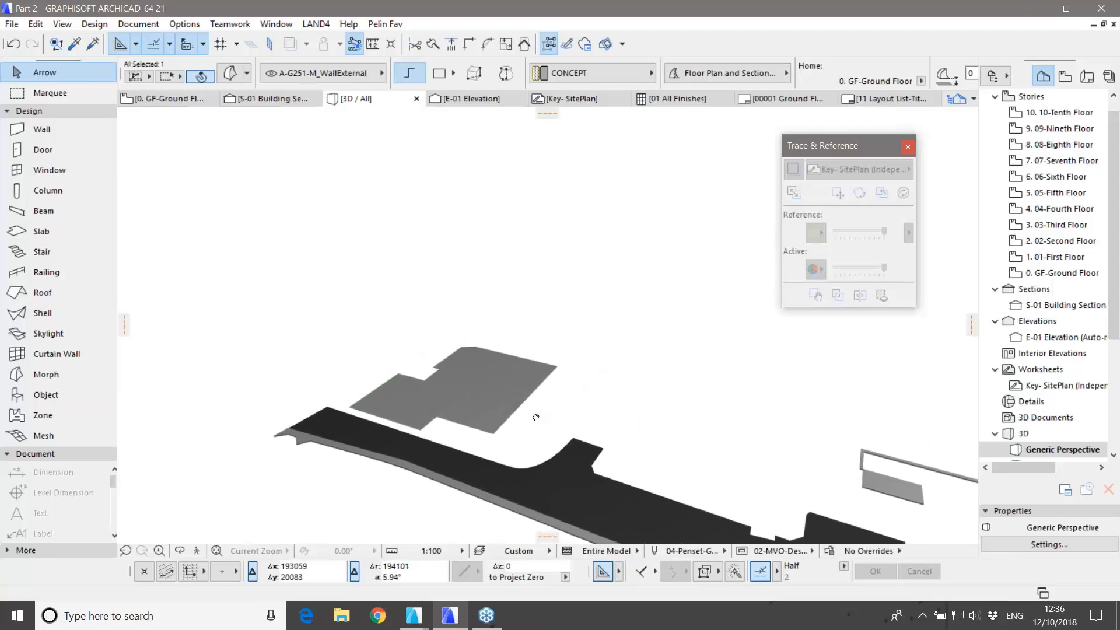
pyautogui.click(475, 390)
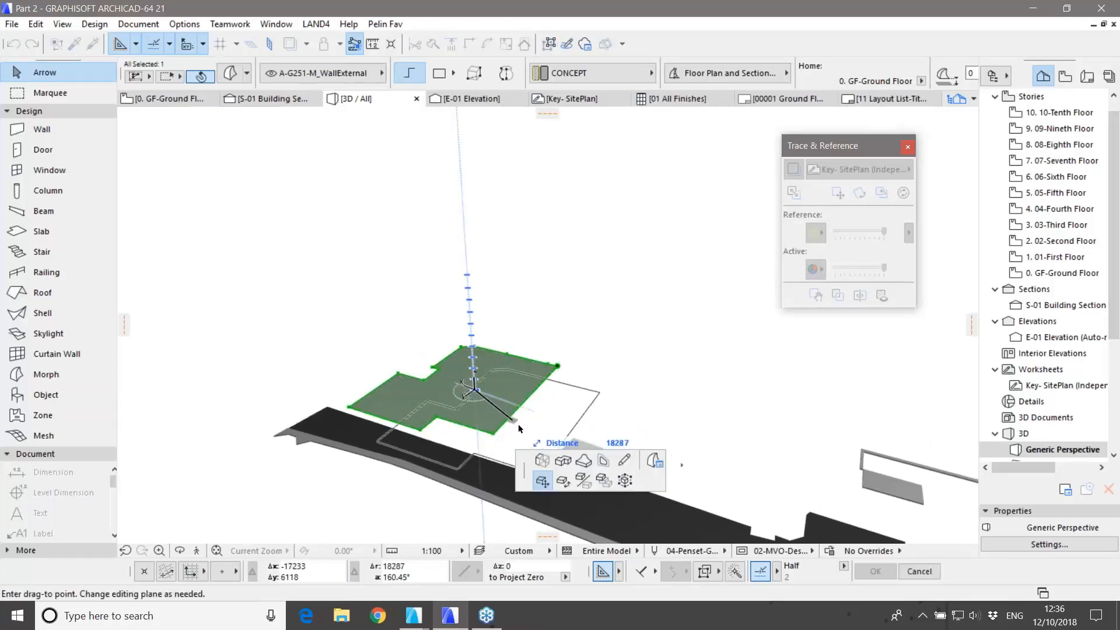
pyautogui.click(541, 460)
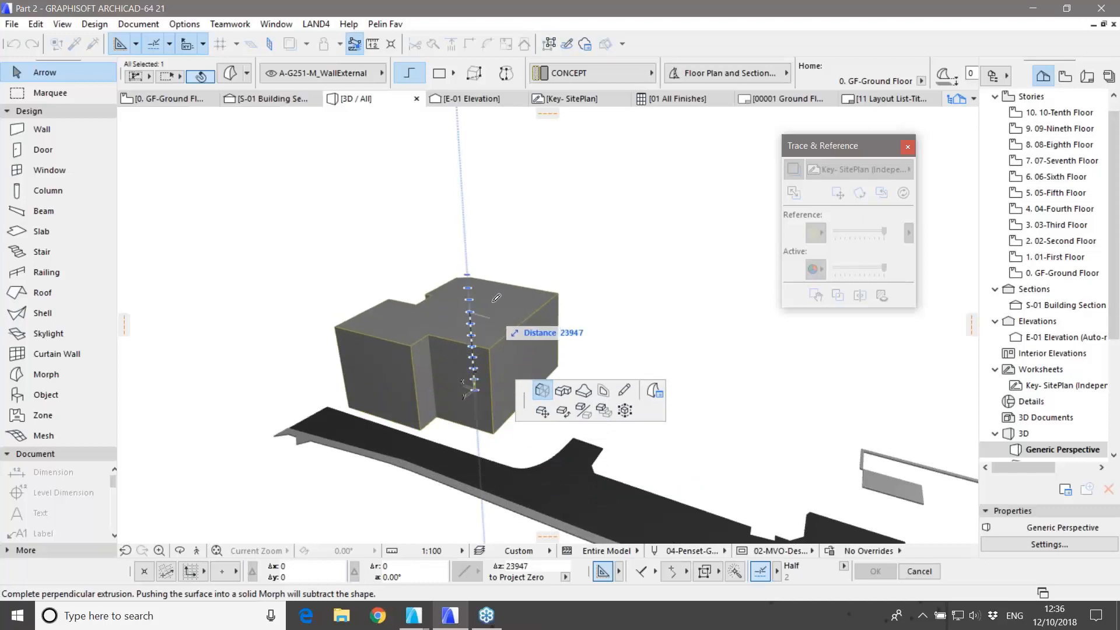
pyautogui.click(470, 272)
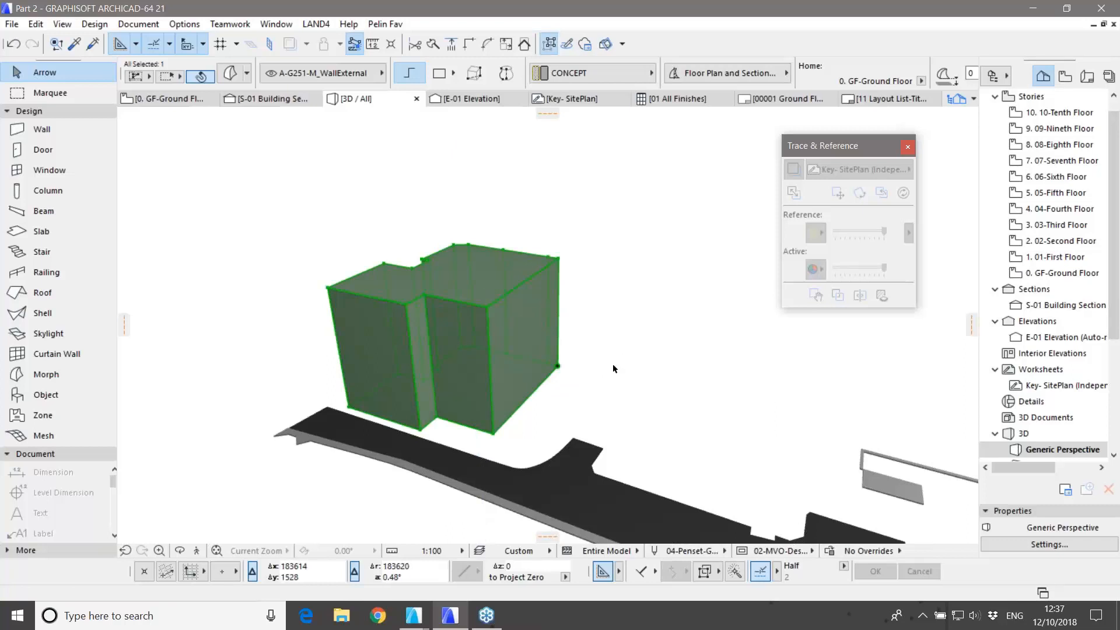
# Step: Cancel an accidental side-face push and orbit to view the block's top
pyautogui.click(513, 383)
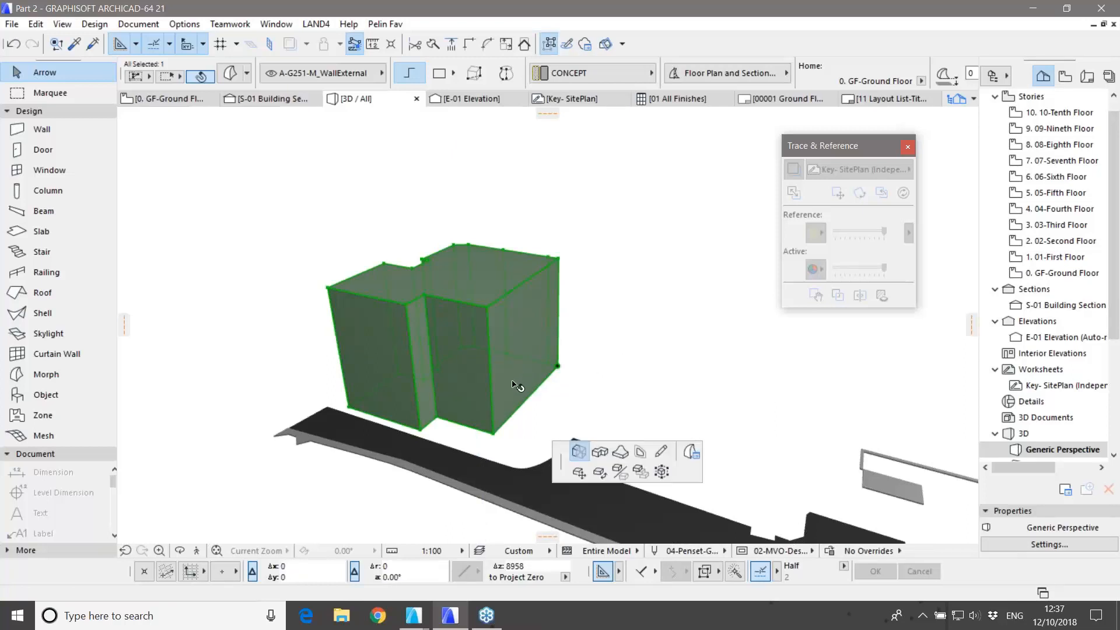
pyautogui.click(579, 451)
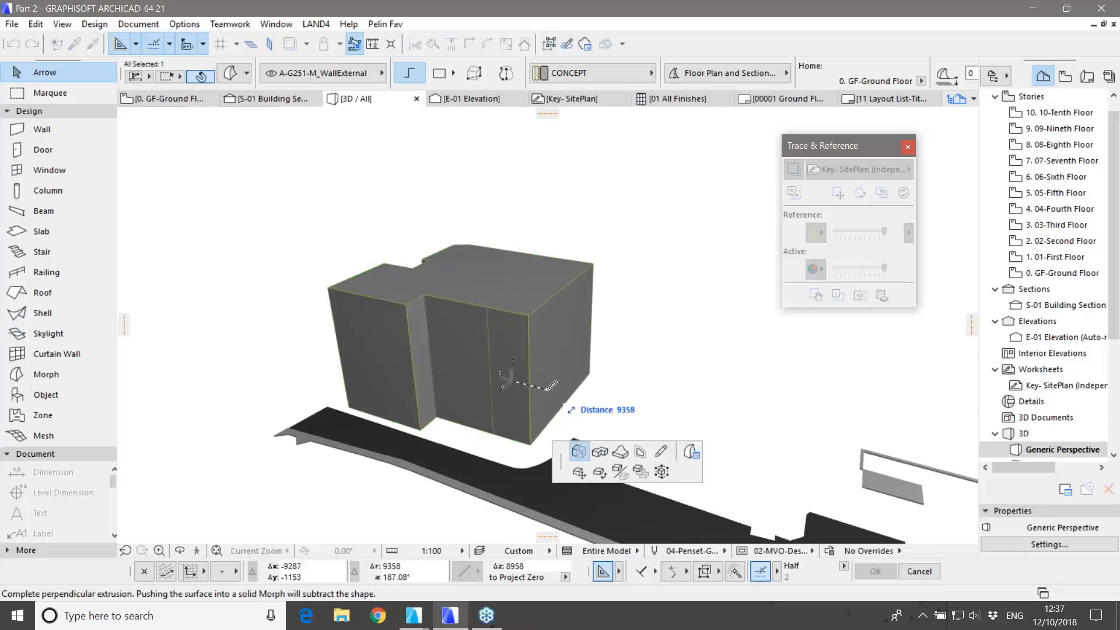
pyautogui.press('Escape')
pyautogui.keyDown('shift'); pyautogui.moveTo(540, 388); pyautogui.dragTo(619, 331, button='middle'); pyautogui.keyUp('shift')
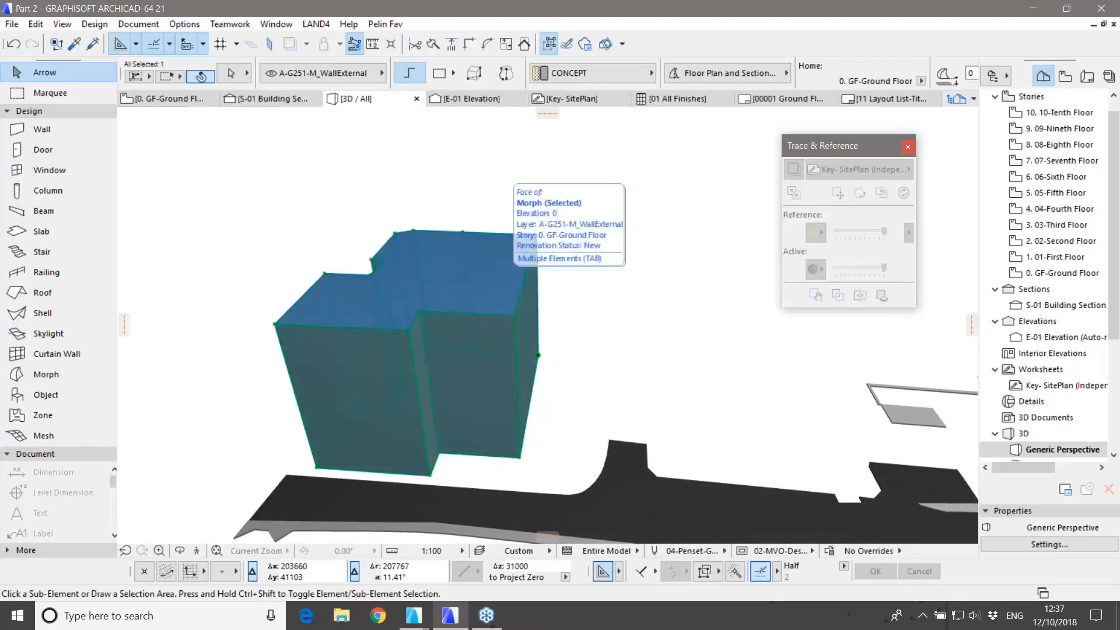
# Step: Rotate the morph's top face about its centre with Ctrl+E to twist the tower
pyautogui.keyDown('ctrl'); pyautogui.keyDown('shift'); pyautogui.click(484, 280); pyautogui.keyUp('shift'); pyautogui.keyUp('ctrl')
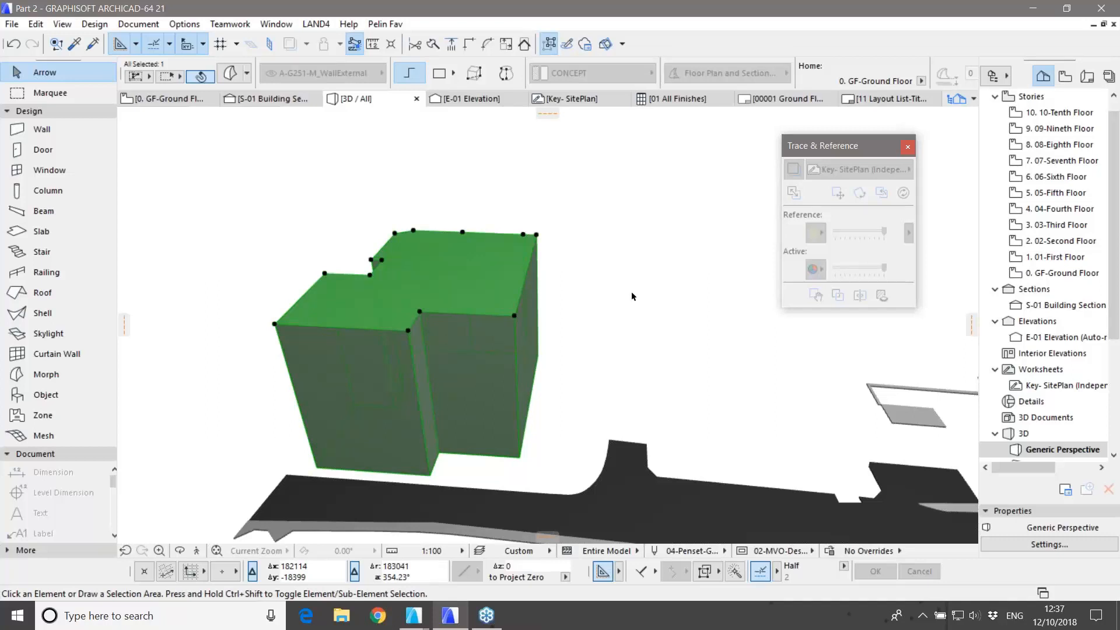
pyautogui.hotkey('ctrl', 'e')
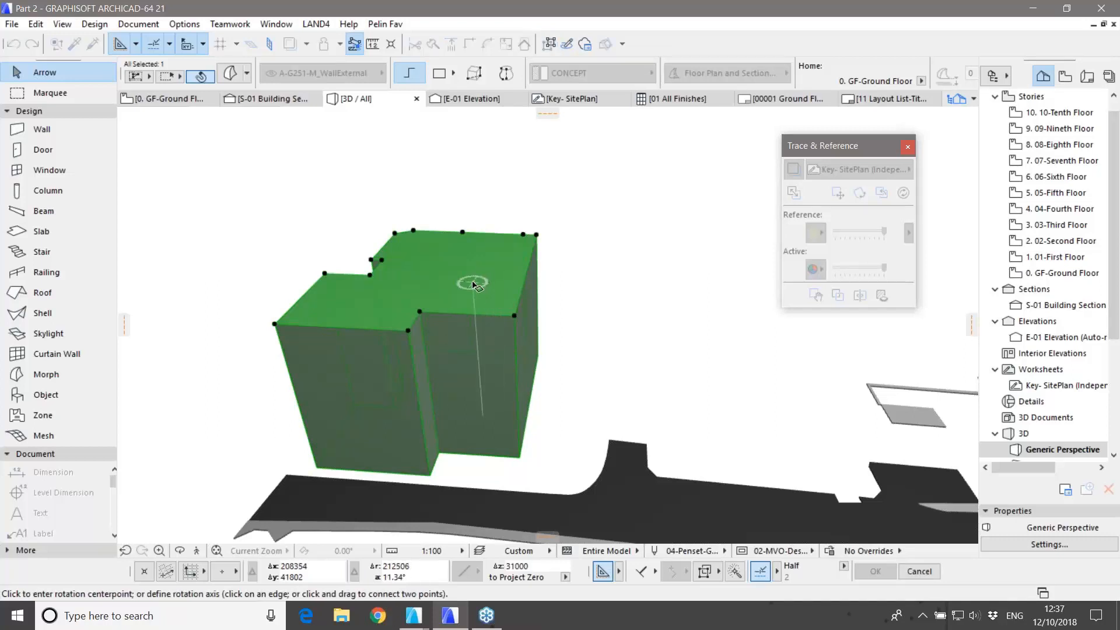
pyautogui.click(473, 284)
pyautogui.click(634, 293)
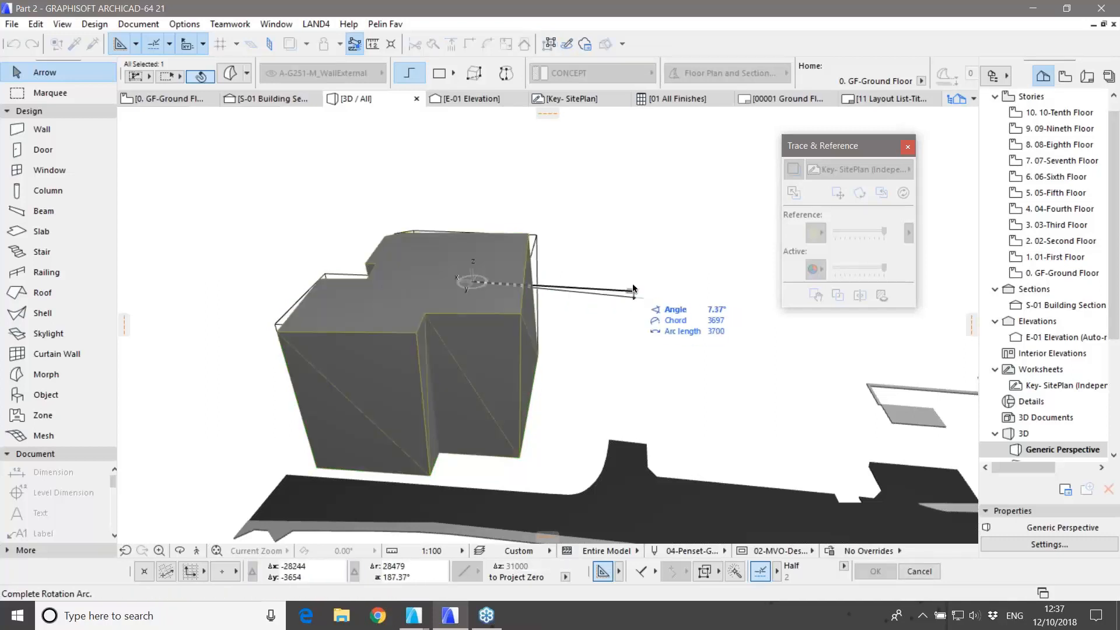
pyautogui.click(630, 242)
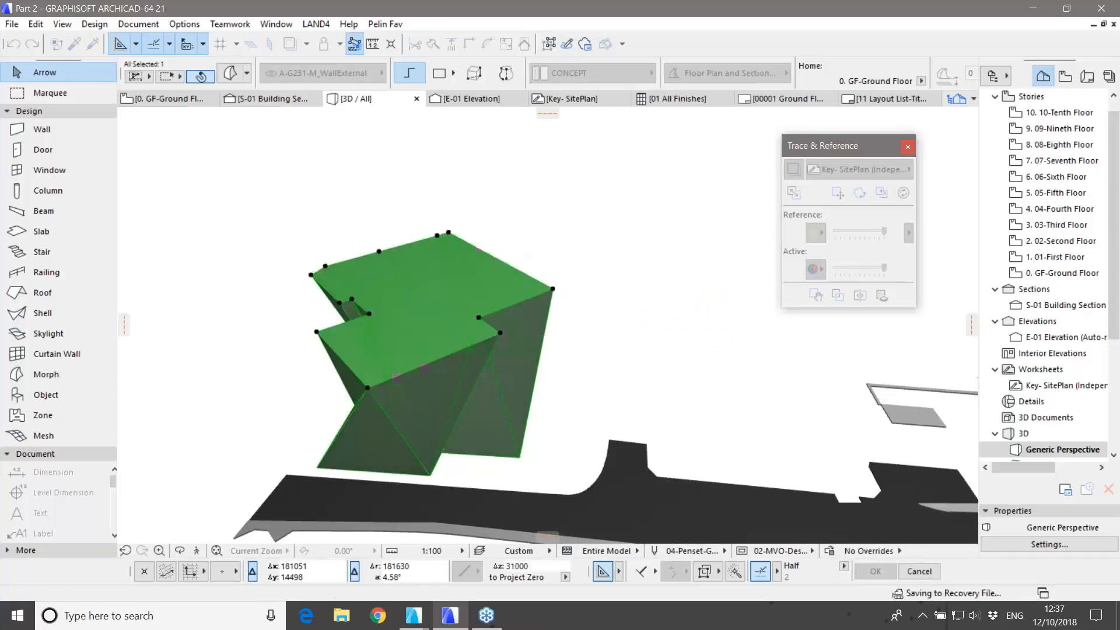
pyautogui.click(620, 306)
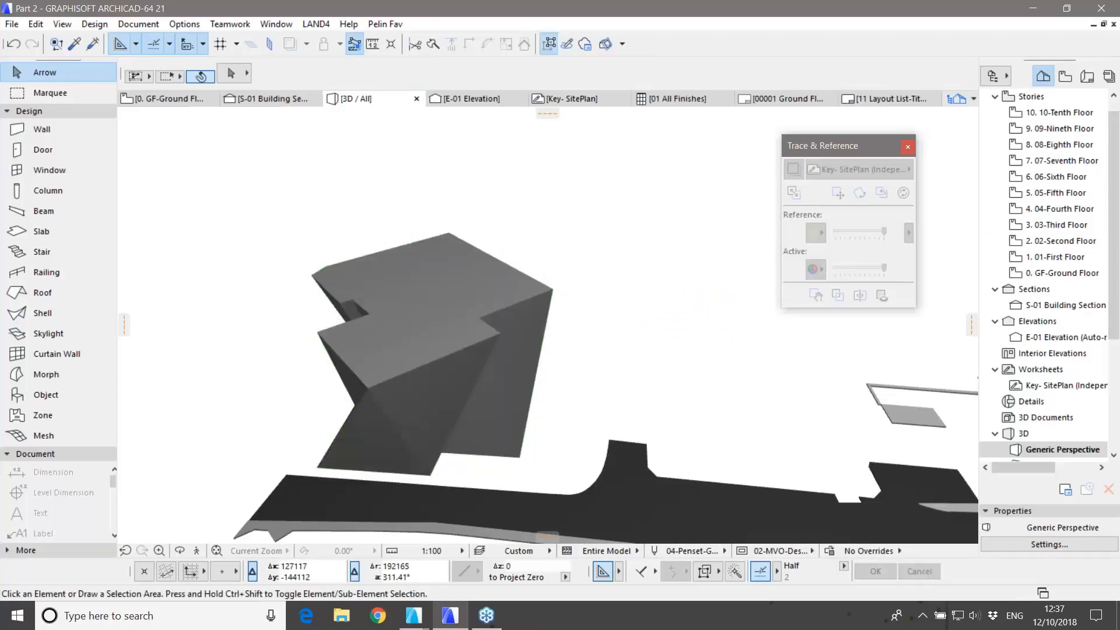
pyautogui.doubleClick(1044, 272)
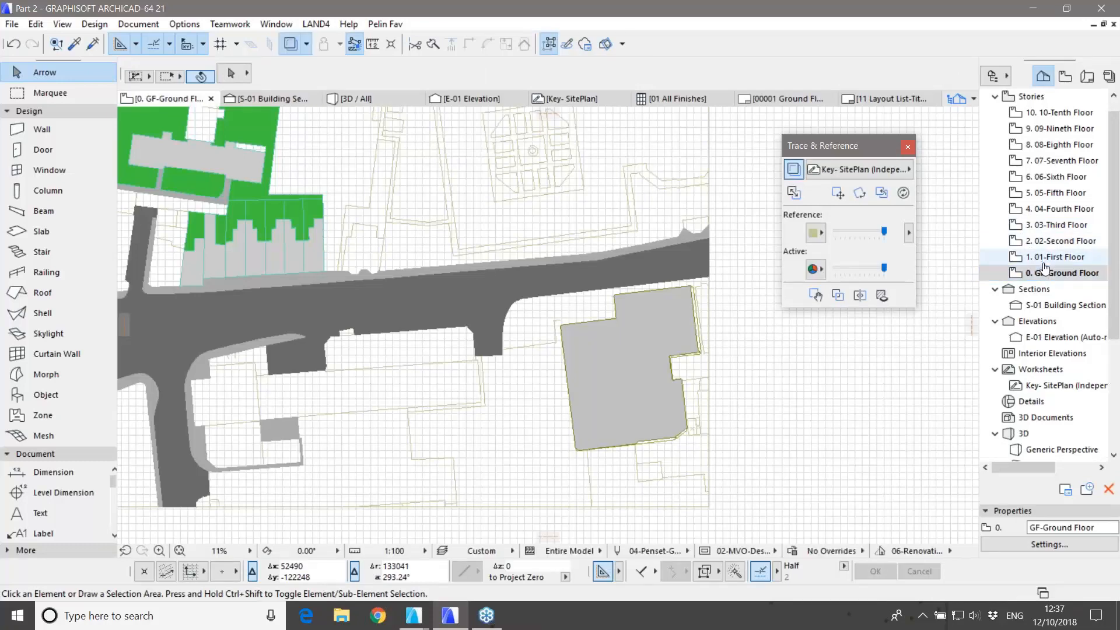
# Step: Open storeys 01 through 05 in the Navigator to check the twisted mass, then GF-Ground Floor
pyautogui.doubleClick(1044, 257)
pyautogui.doubleClick(1047, 240)
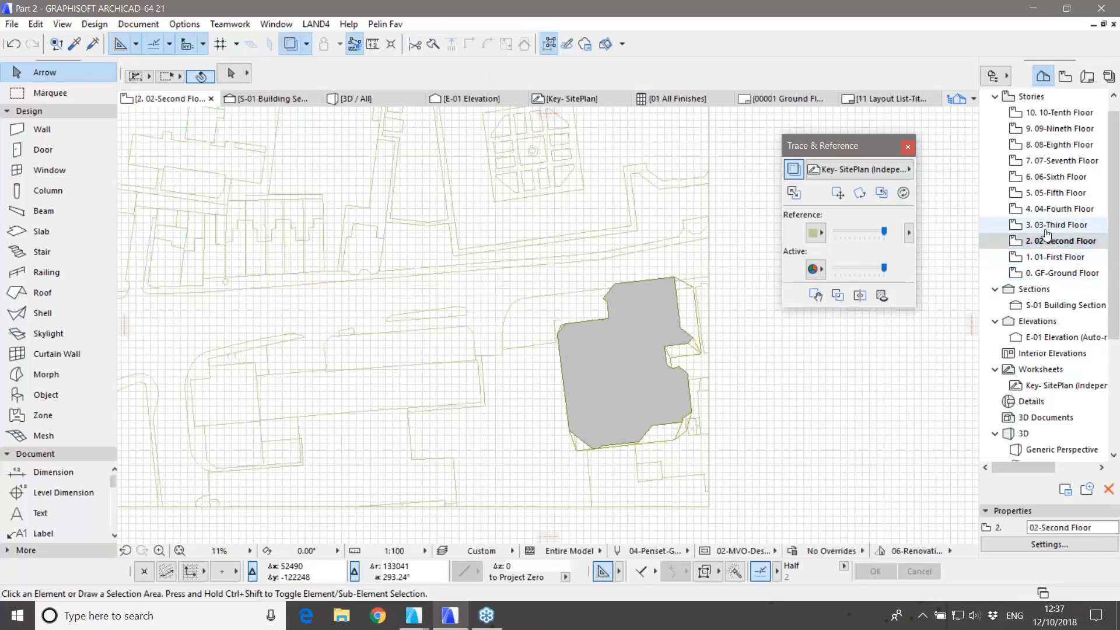
pyautogui.doubleClick(1046, 226)
pyautogui.doubleClick(1047, 208)
pyautogui.click(1048, 193)
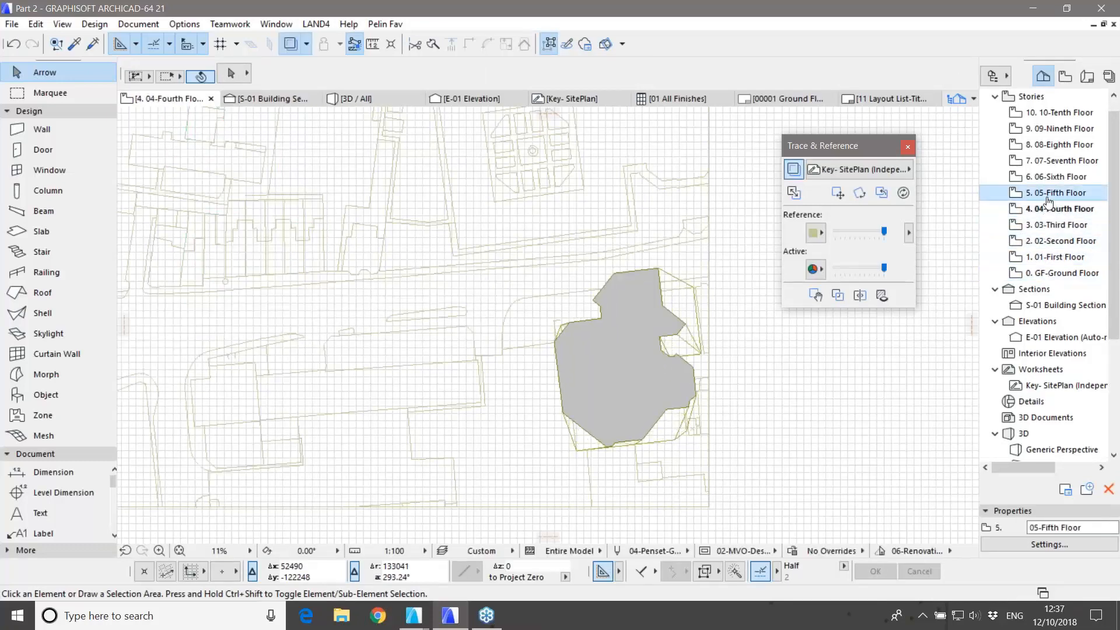
pyautogui.doubleClick(1047, 197)
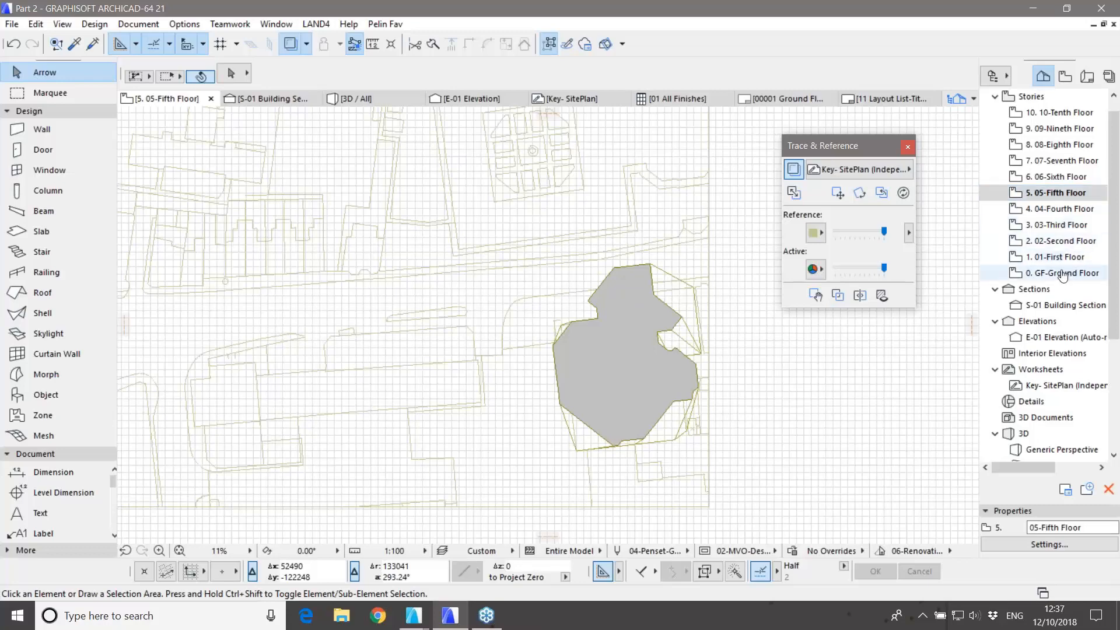
pyautogui.doubleClick(1055, 273)
pyautogui.moveTo(795, 442); pyautogui.dragTo(698, 392, button='middle')
pyautogui.scroll(-4, 1037, 329)
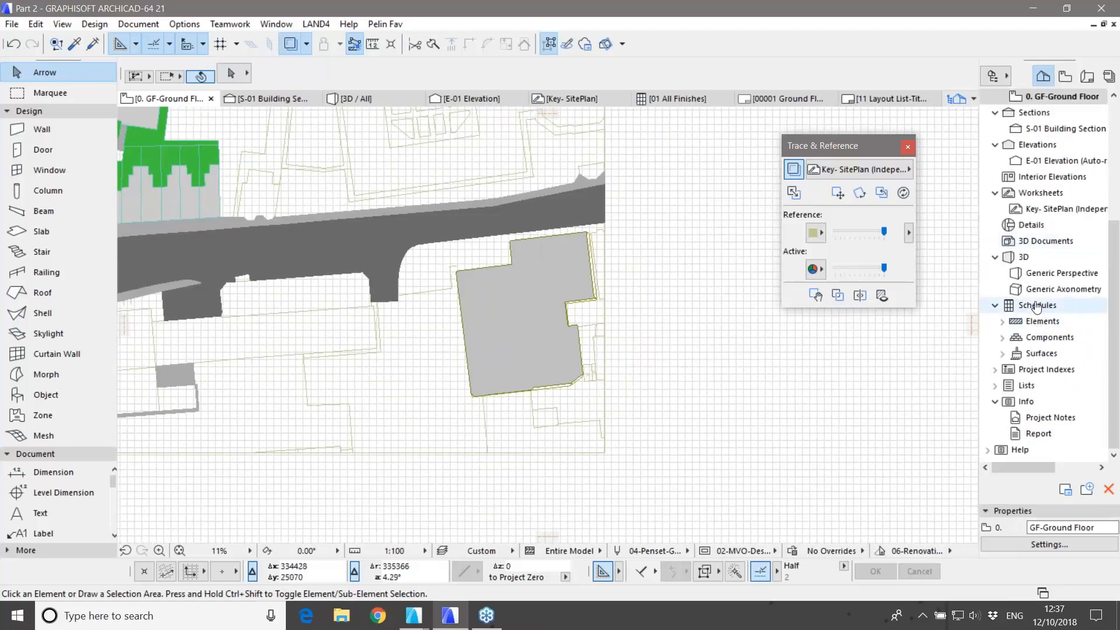
# Step: Create a new schedule scheme named 'area' limited to Morph elements
pyautogui.rightClick(1037, 305)
pyautogui.click(1035, 315)
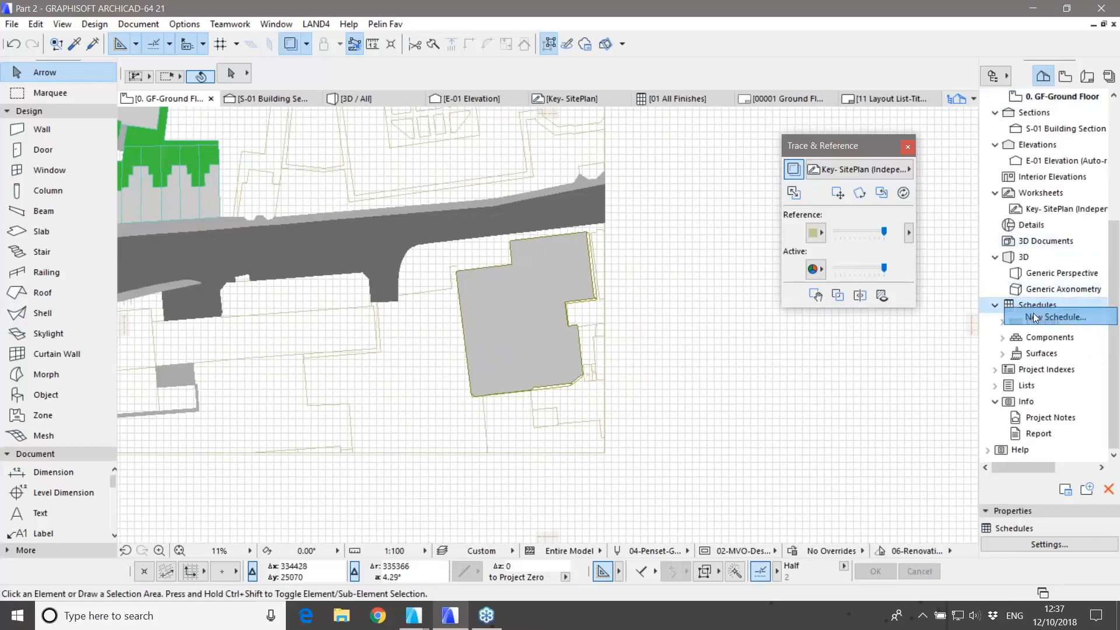
pyautogui.hotkey('ctrl', 'a')
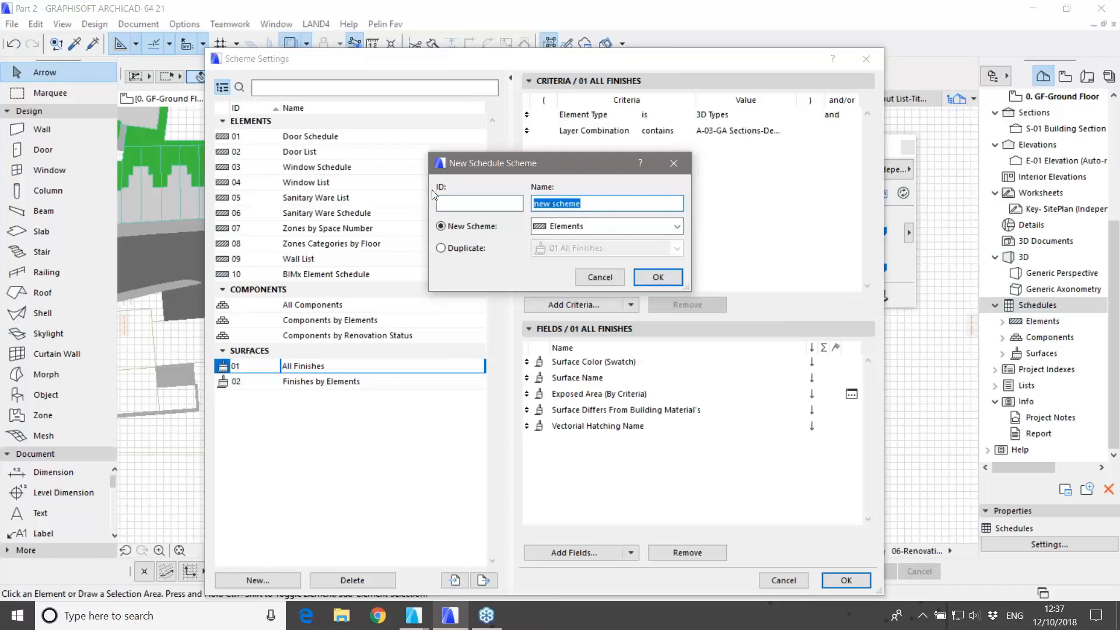
pyautogui.write('area')
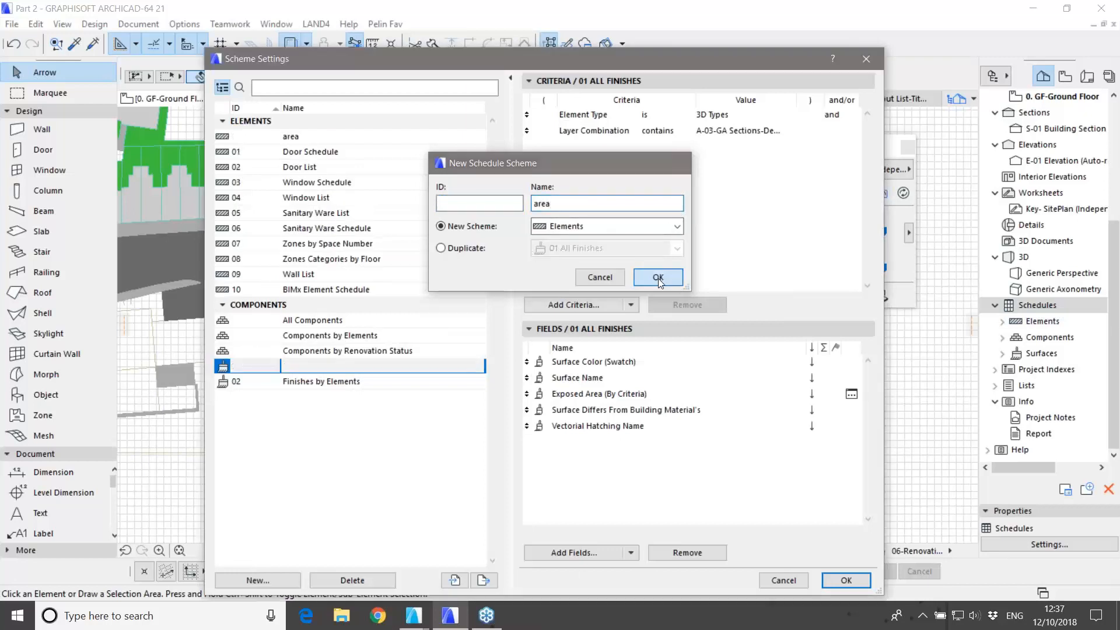
pyautogui.click(658, 277)
pyautogui.click(799, 115)
pyautogui.click(788, 114)
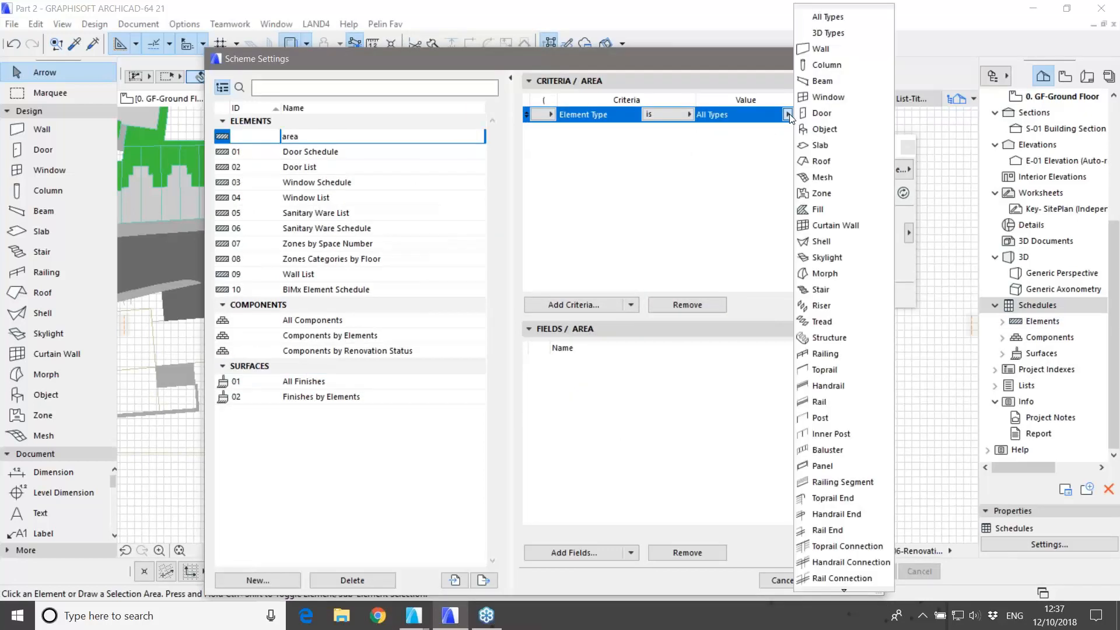
pyautogui.click(824, 274)
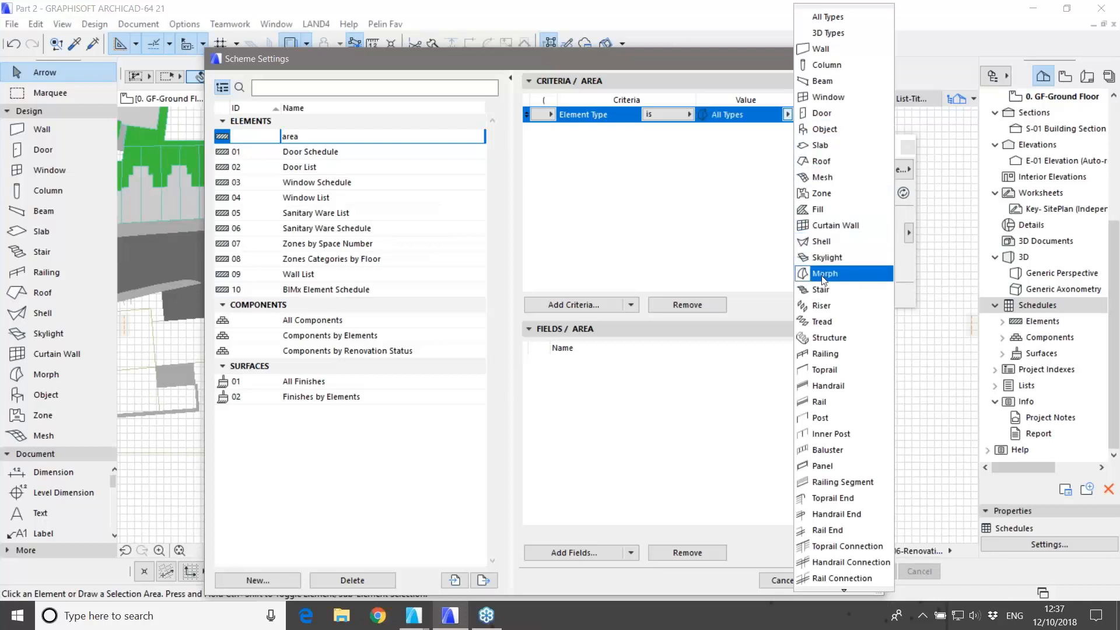
# Step: Add the Morph Area (by Story) field with Σ summation enabled and confirm the scheme
pyautogui.click(594, 552)
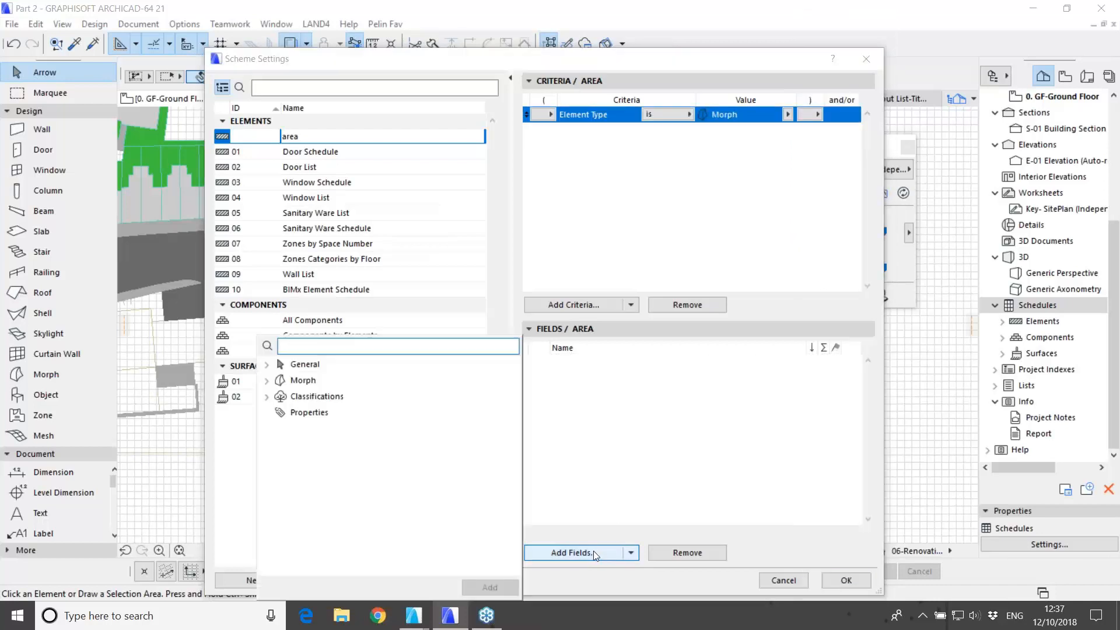
pyautogui.click(267, 380)
pyautogui.doubleClick(310, 397)
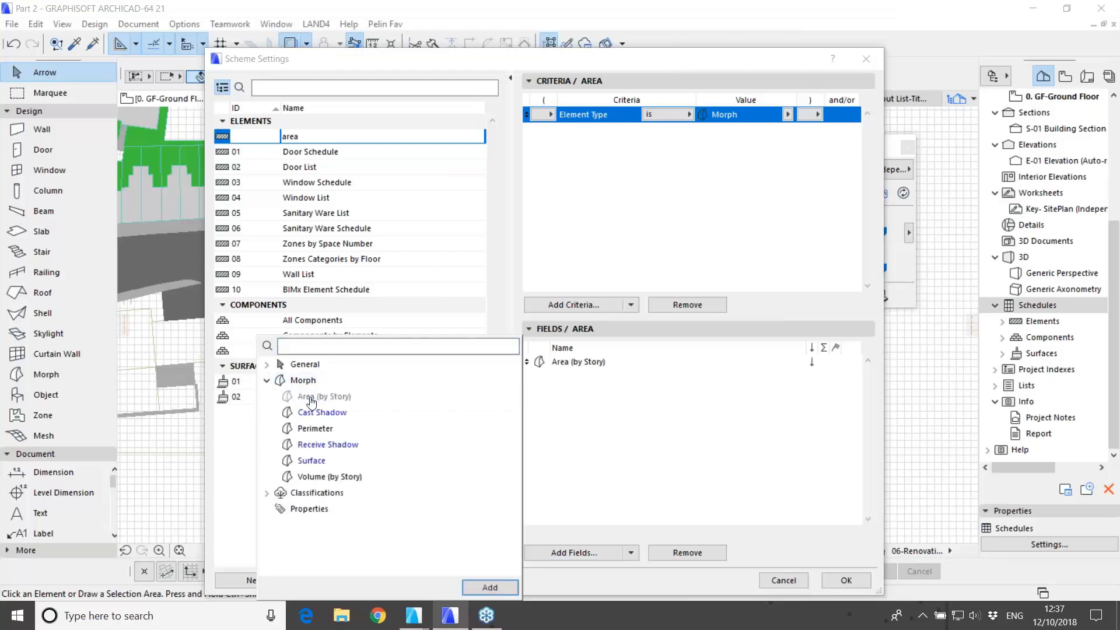
pyautogui.click(646, 448)
pyautogui.click(824, 363)
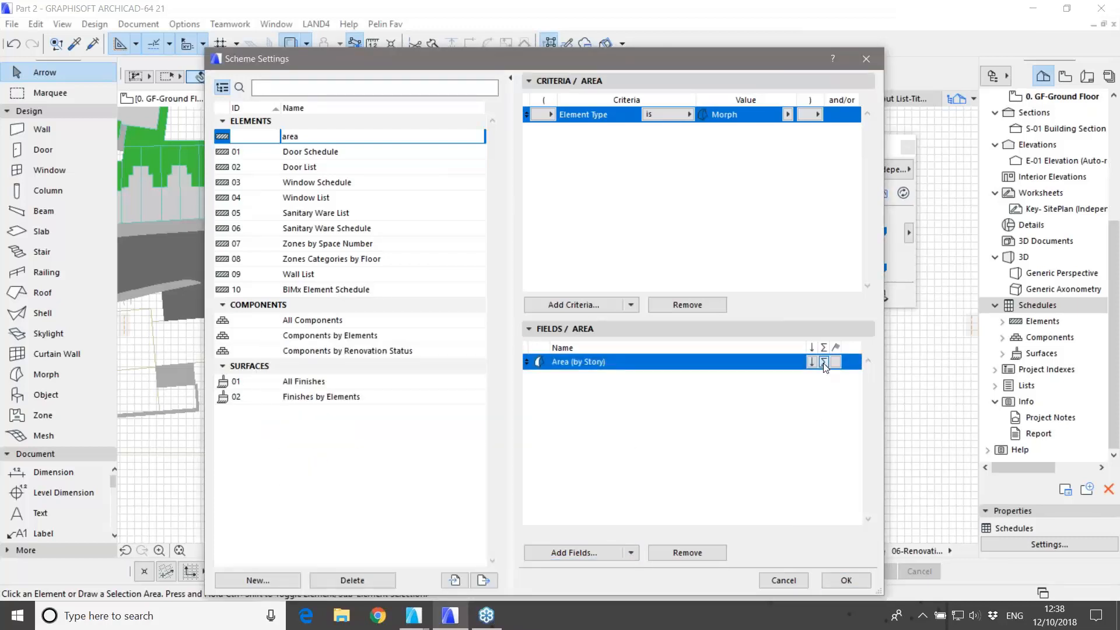
pyautogui.click(845, 580)
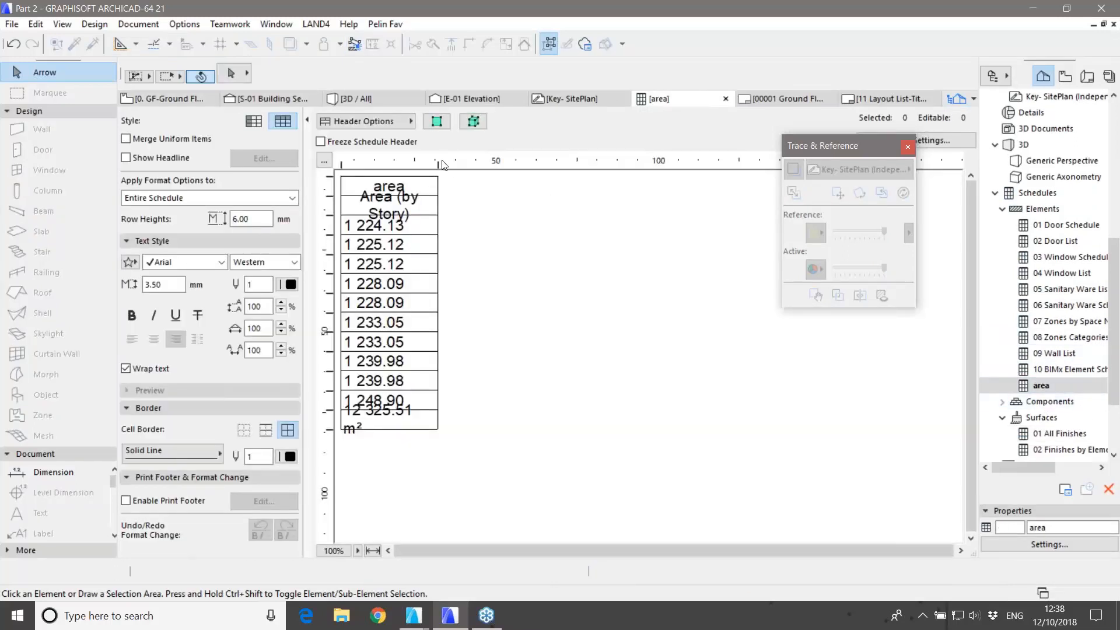
# Step: Drag the ruler column marker to widen the Area (by Story) column
pyautogui.moveTo(442, 162); pyautogui.dragTo(455, 162)
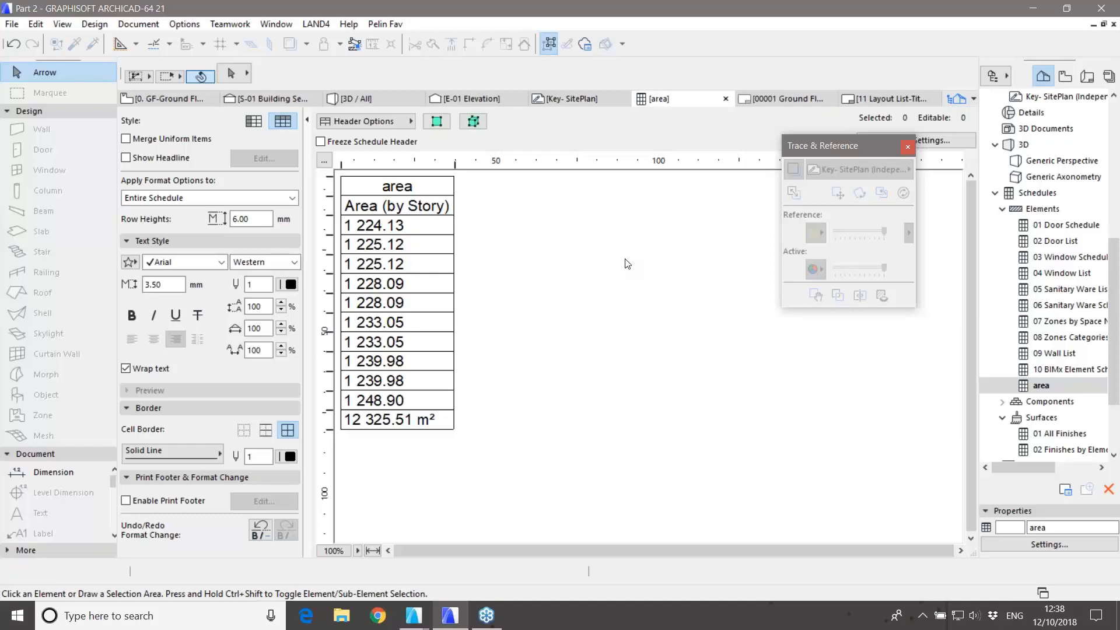
pyautogui.click(167, 98)
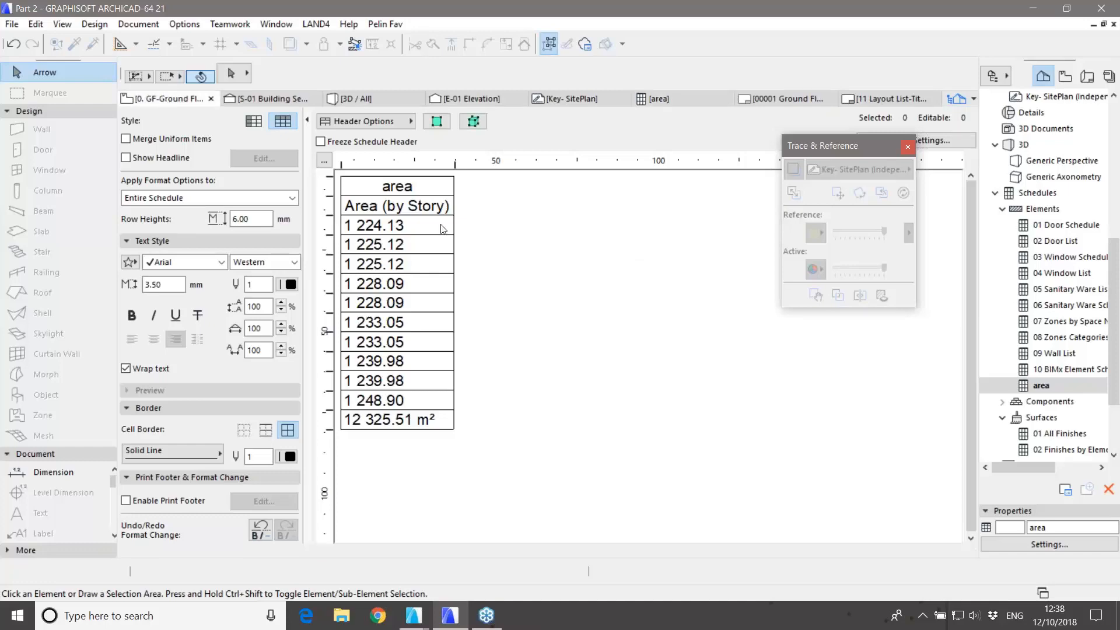
# Step: Pan to the upper road area and expand the toolbox's additional tools group
pyautogui.scroll(-2, 515, 332)
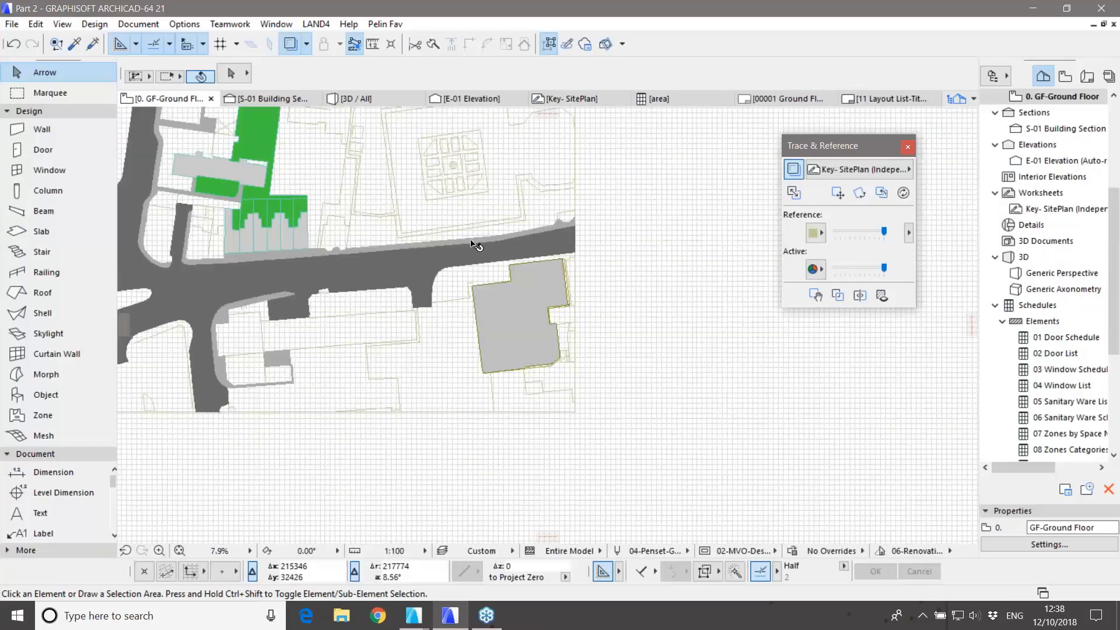
pyautogui.moveTo(475, 245); pyautogui.dragTo(463, 476, button='middle')
pyautogui.scroll(3, 480, 228)
pyautogui.moveTo(480, 228); pyautogui.dragTo(452, 267, button='middle')
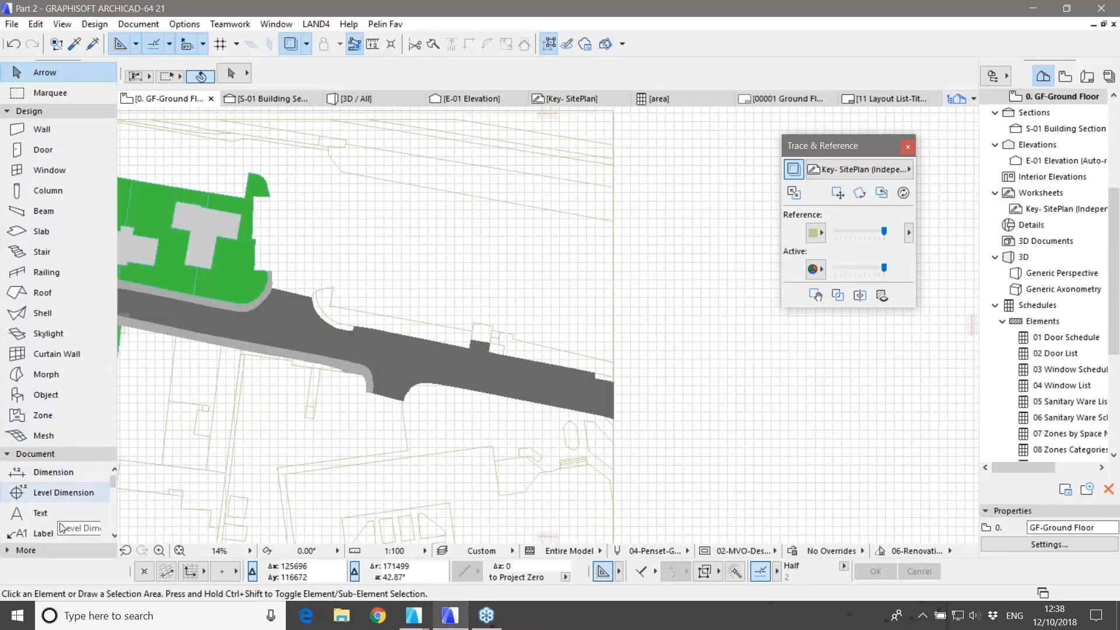
pyautogui.click(35, 454)
pyautogui.click(26, 469)
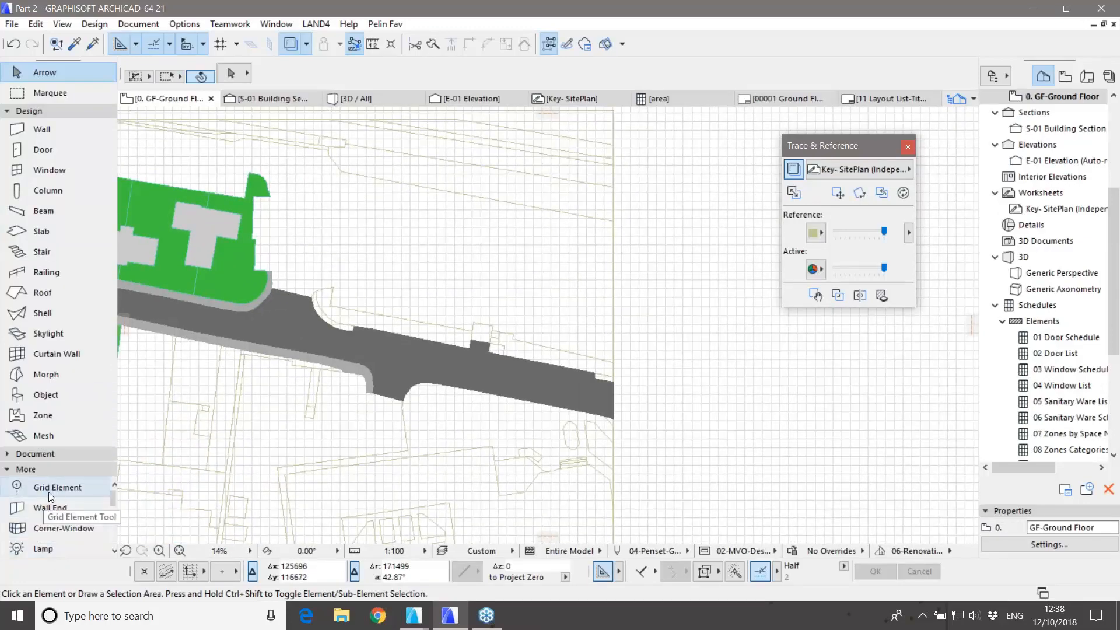
# Step: Set up a 5 × 5 Grid System at 4800 spacing with columns and beams
pyautogui.click(94, 25)
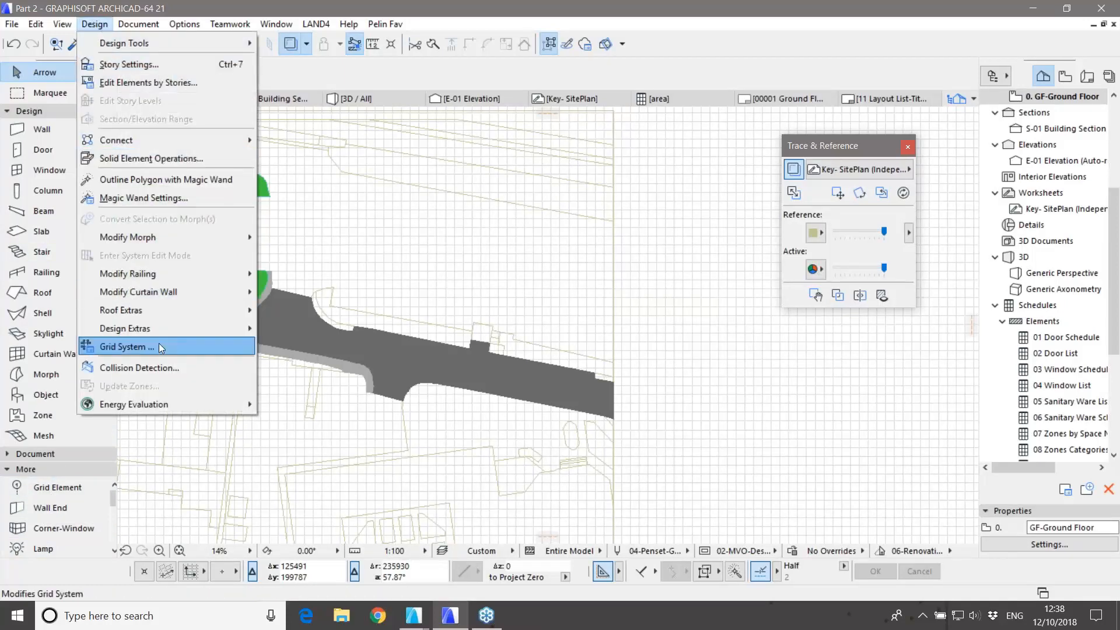
pyautogui.click(161, 347)
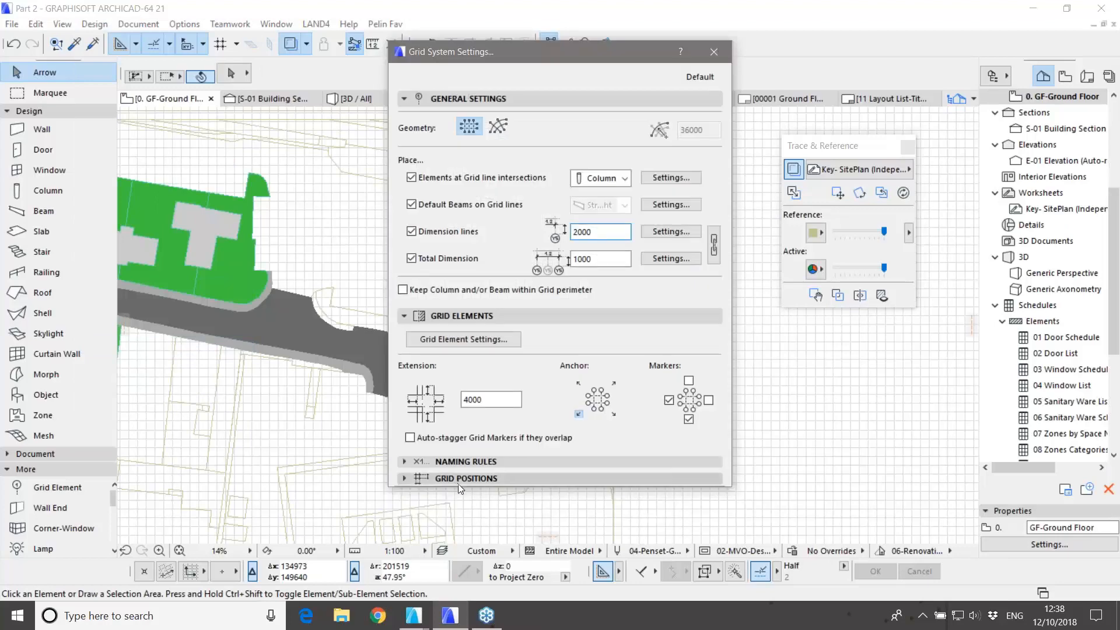
pyautogui.click(461, 480)
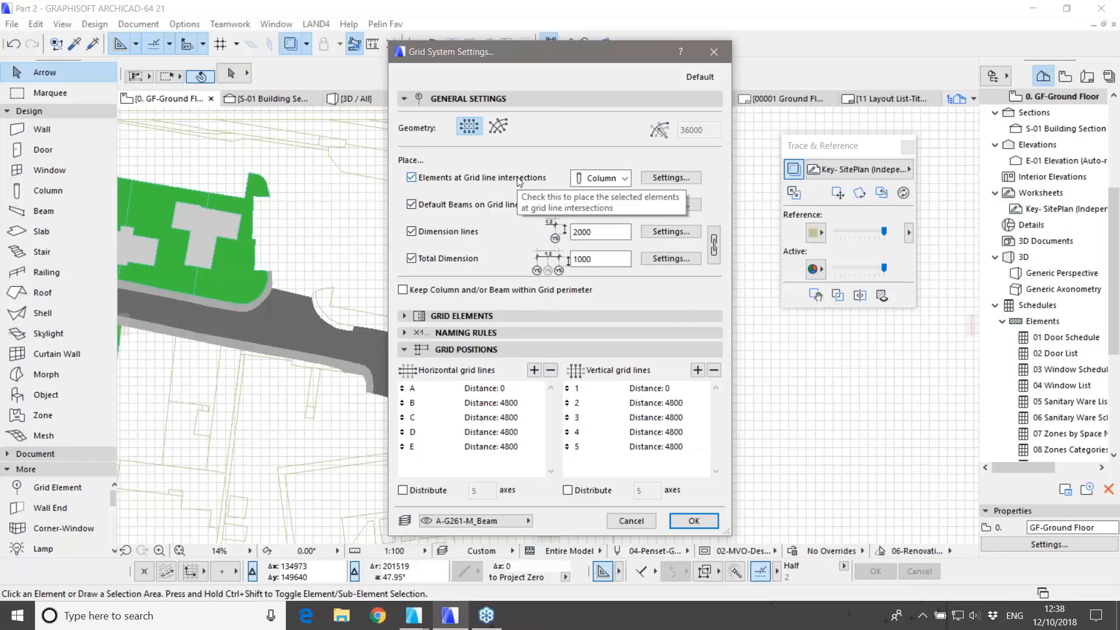
pyautogui.click(652, 180)
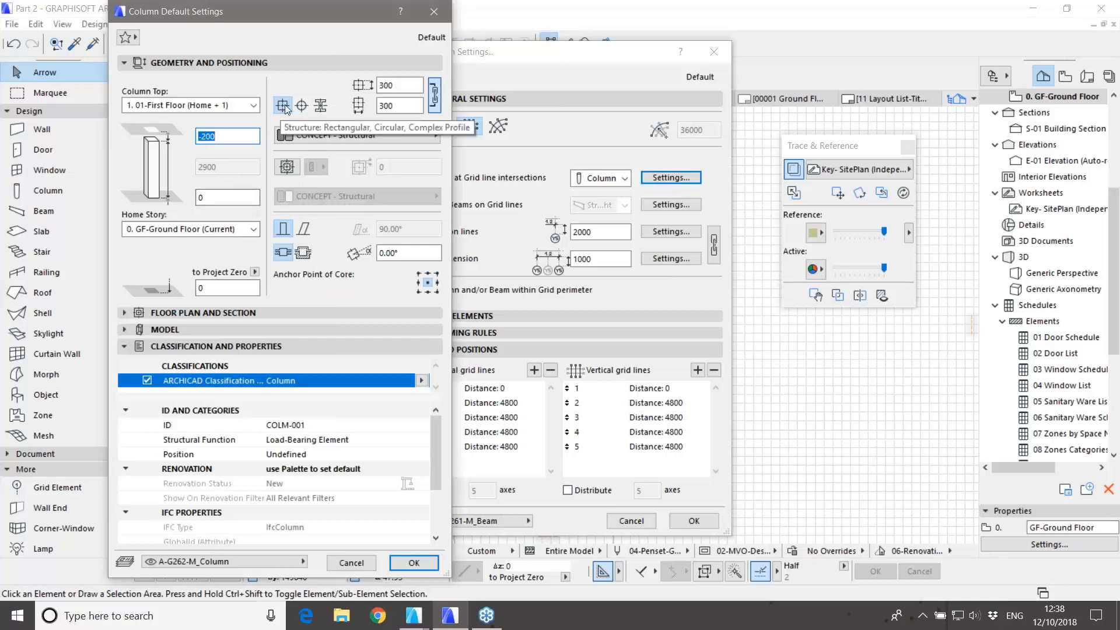
pyautogui.click(434, 13)
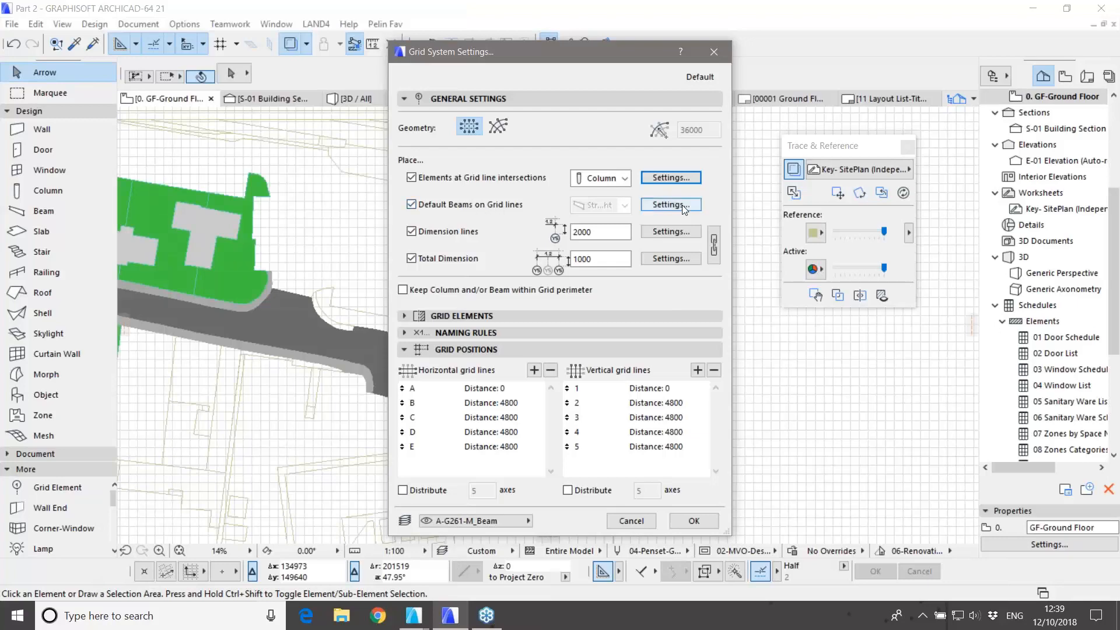
pyautogui.click(670, 204)
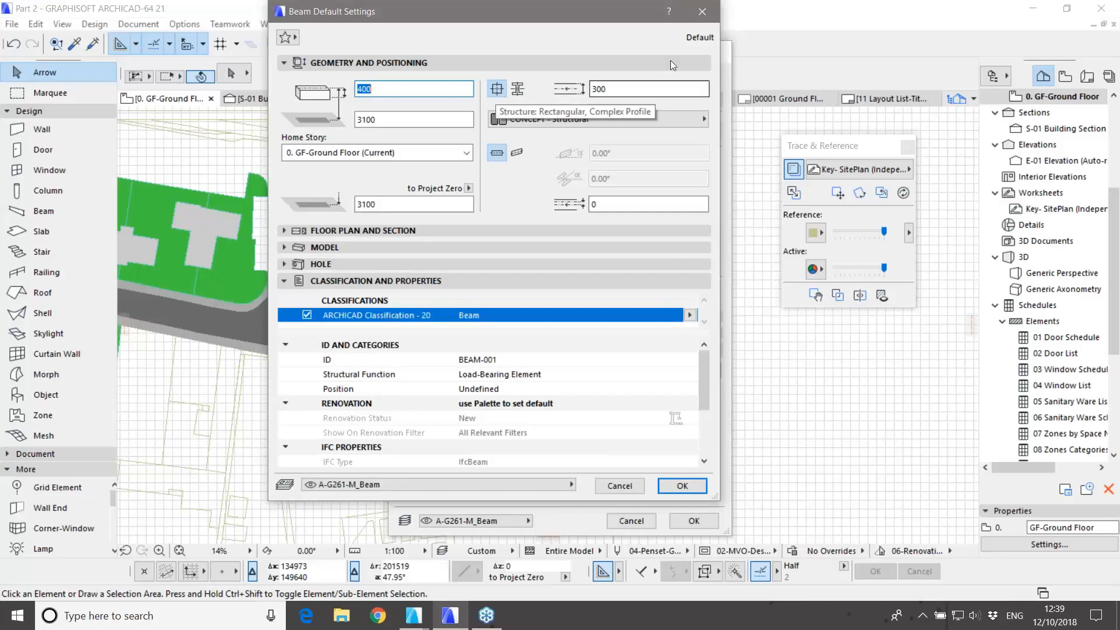
pyautogui.click(696, 11)
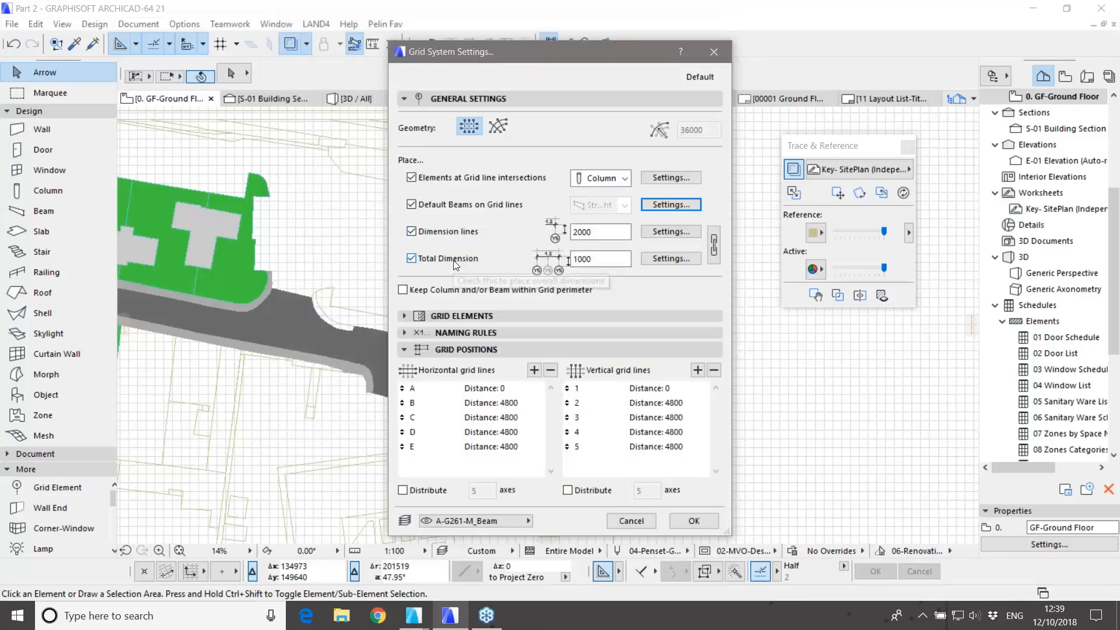
pyautogui.click(466, 317)
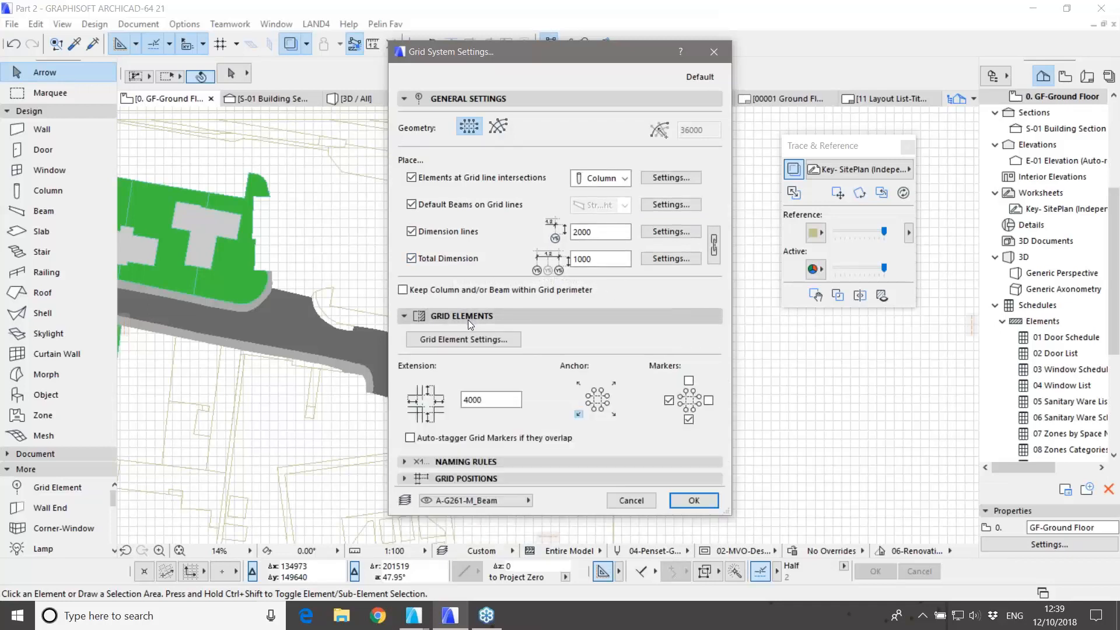
pyautogui.click(471, 341)
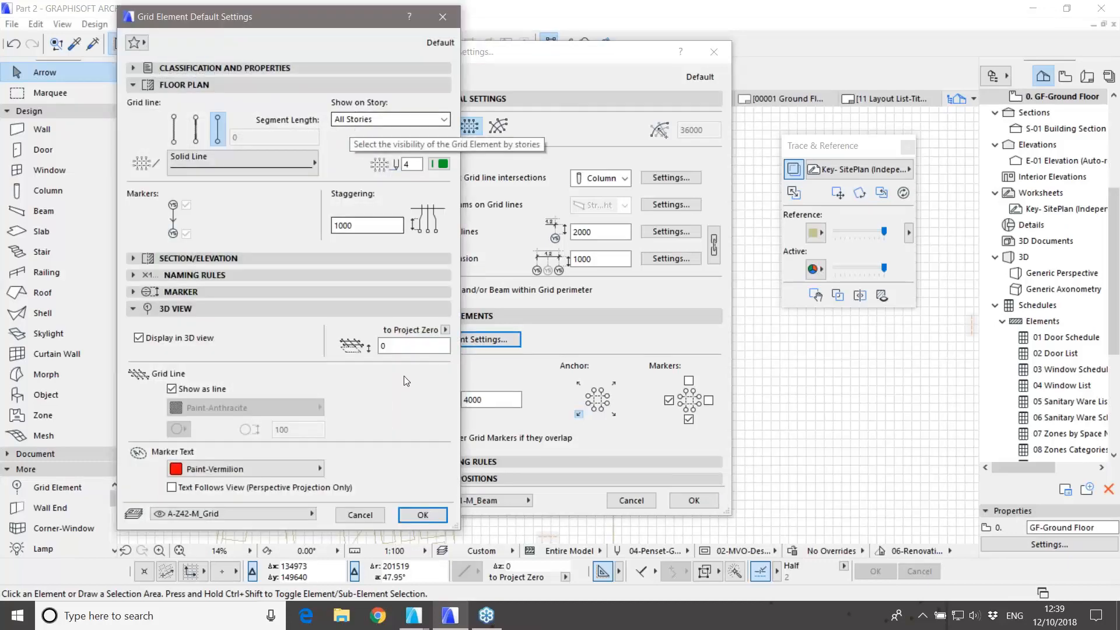
pyautogui.click(422, 515)
pyautogui.click(688, 500)
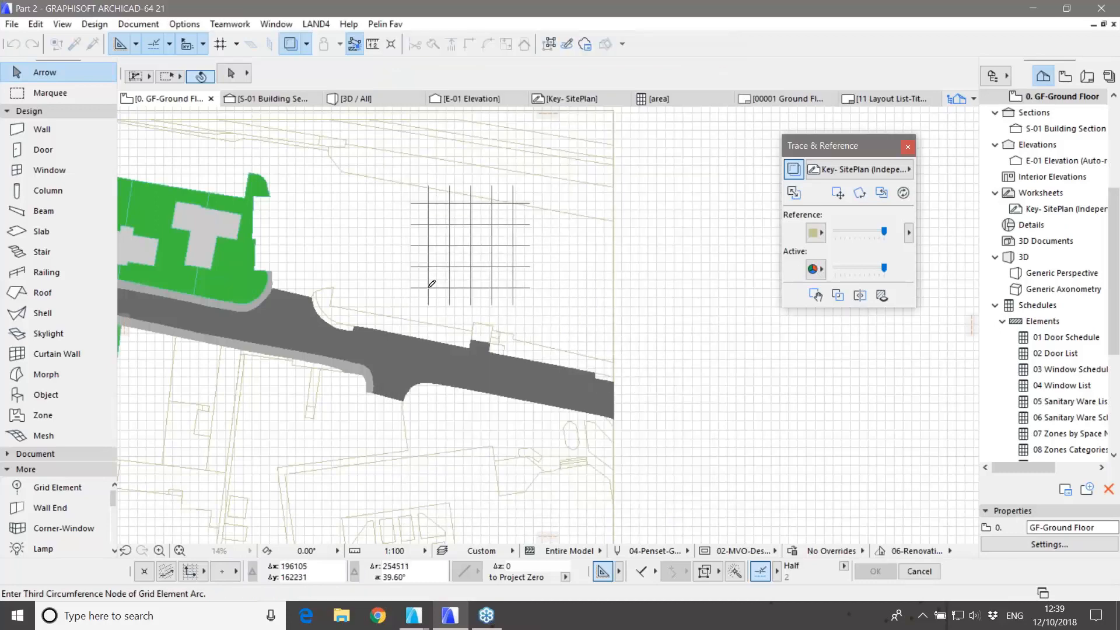
# Step: Place the column-and-beam grid with a rotation set by a second point
pyautogui.click(425, 287)
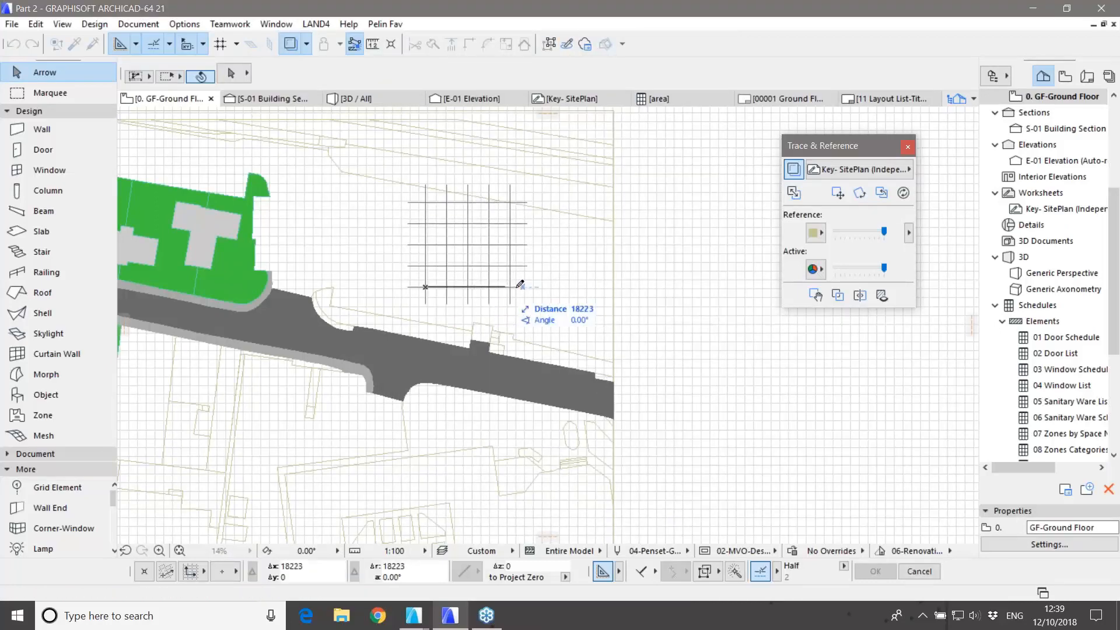
pyautogui.click(554, 315)
pyautogui.scroll(8, 557, 270)
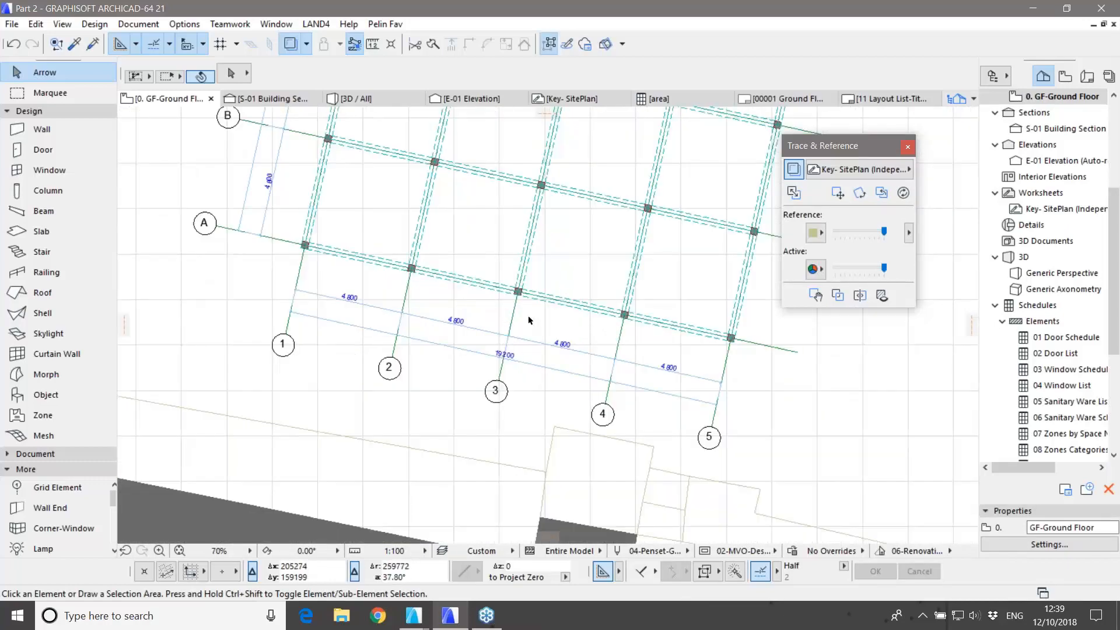
pyautogui.scroll(1, 681, 368)
pyautogui.scroll(2, 681, 368)
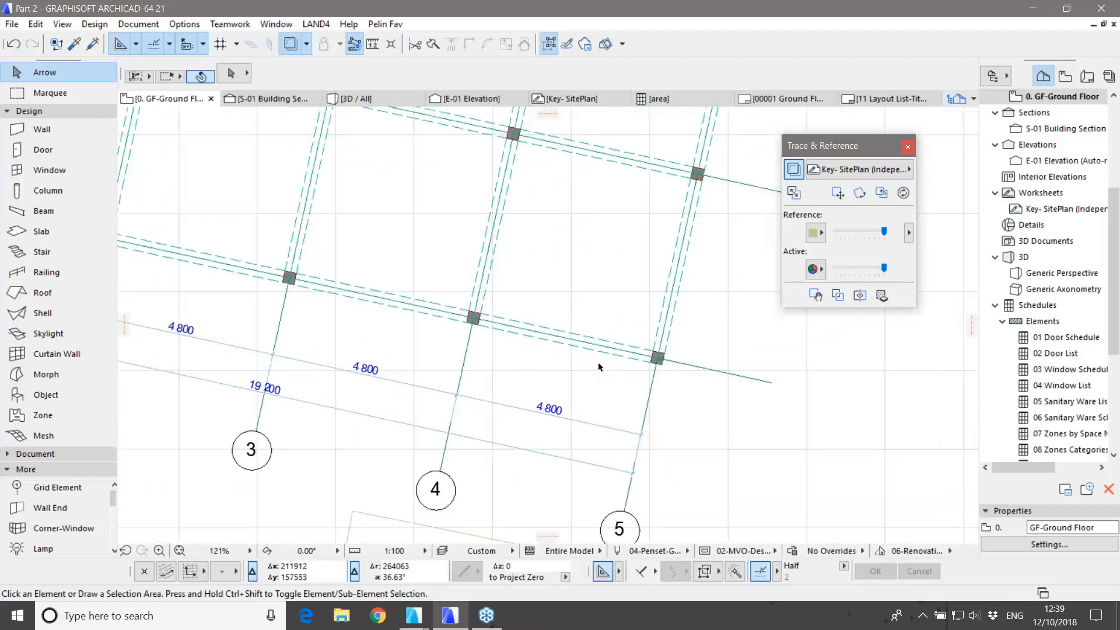
# Step: Shorten the beam back to the grid-4 column and delete the grid-5 column
pyautogui.click(659, 358)
pyautogui.click(659, 358)
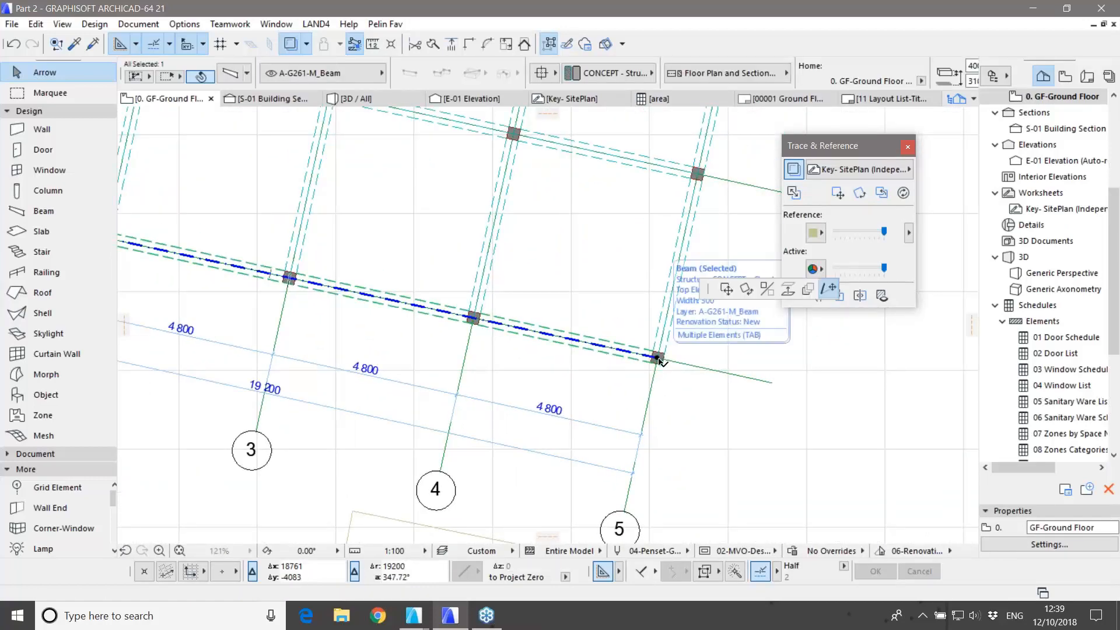
pyautogui.click(478, 320)
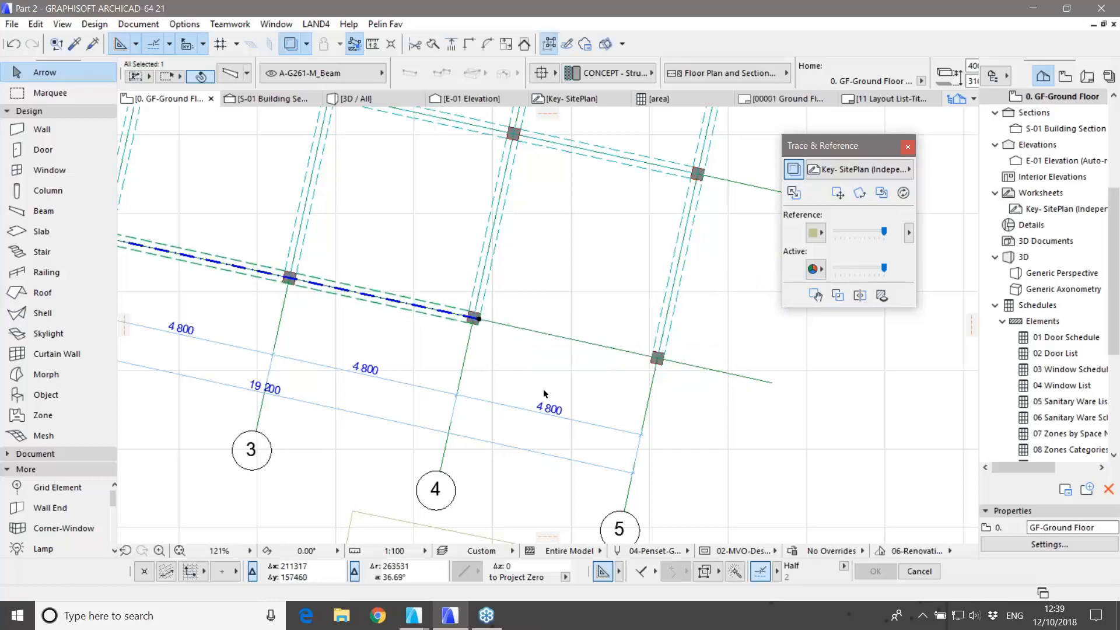
pyautogui.click(653, 372)
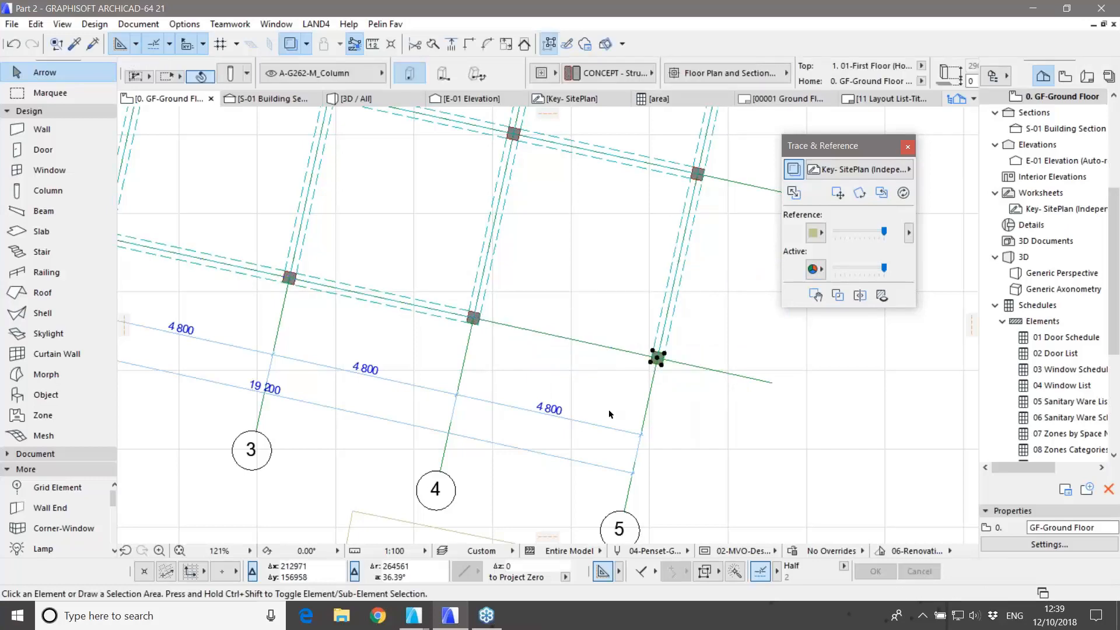
pyautogui.press('Delete')
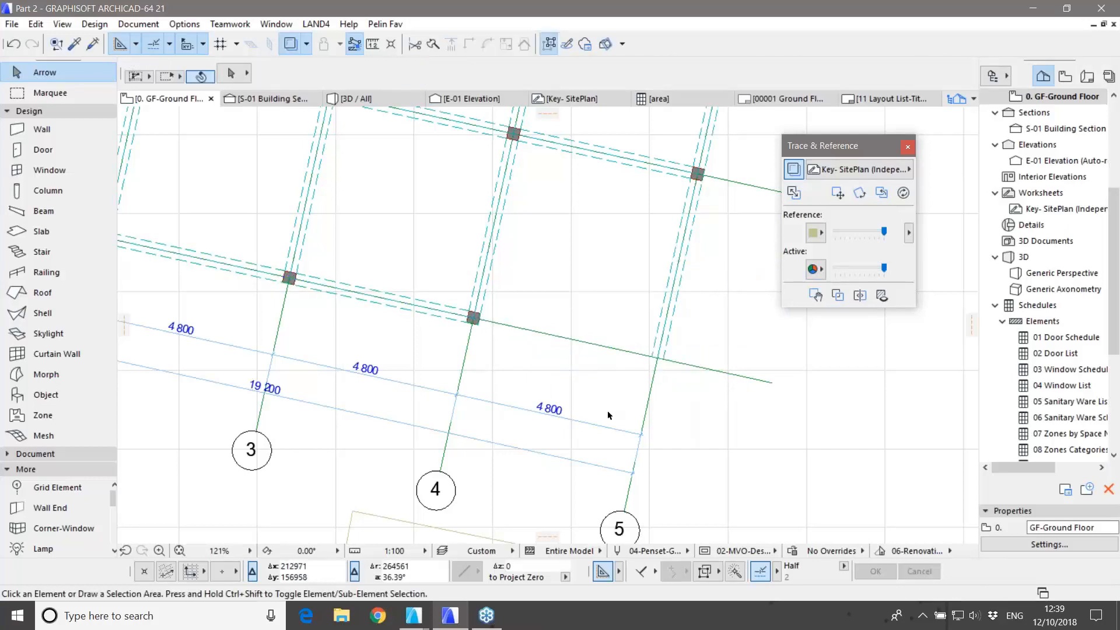
# Step: Draw a Marquee around the grid and show that area in 3D with F5
pyautogui.scroll(-8, 608, 415)
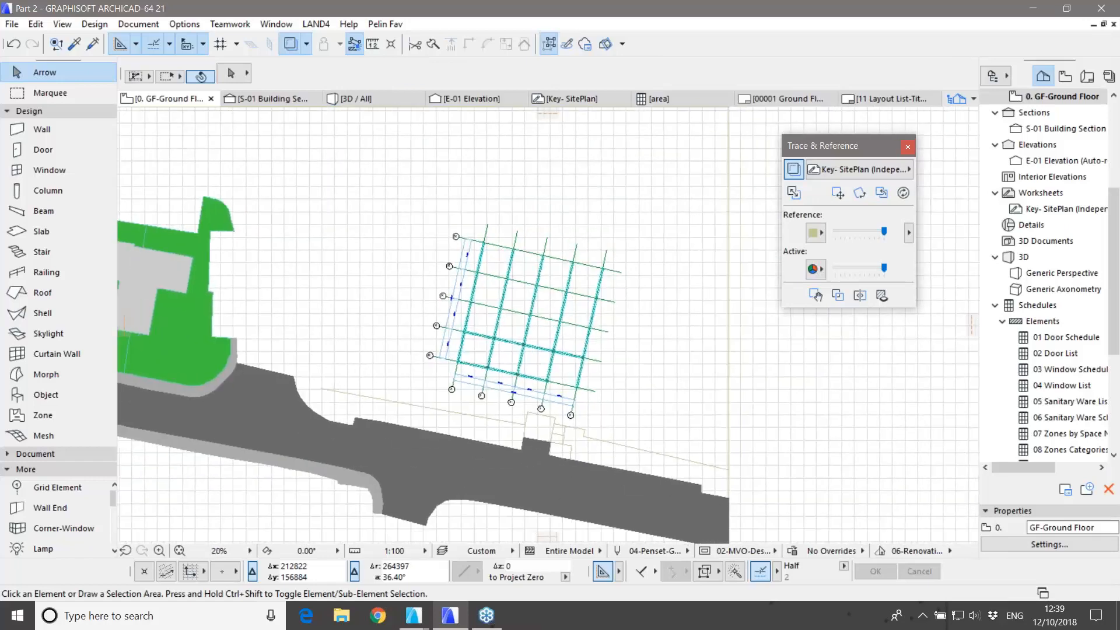
pyautogui.click(50, 92)
pyautogui.click(361, 173)
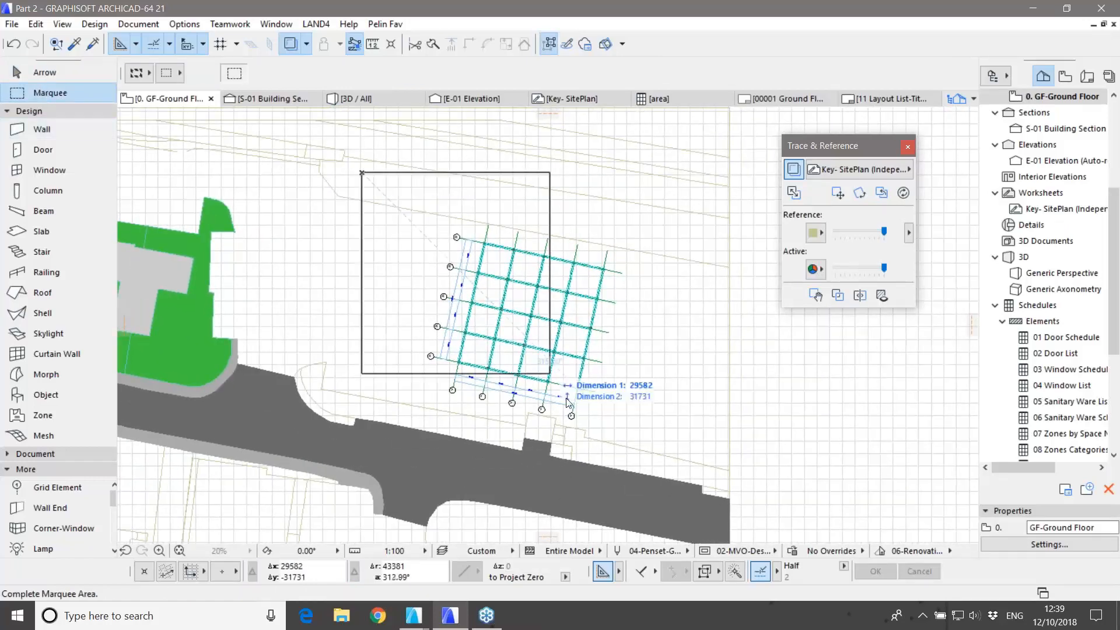
pyautogui.click(665, 476)
pyautogui.press('F5')
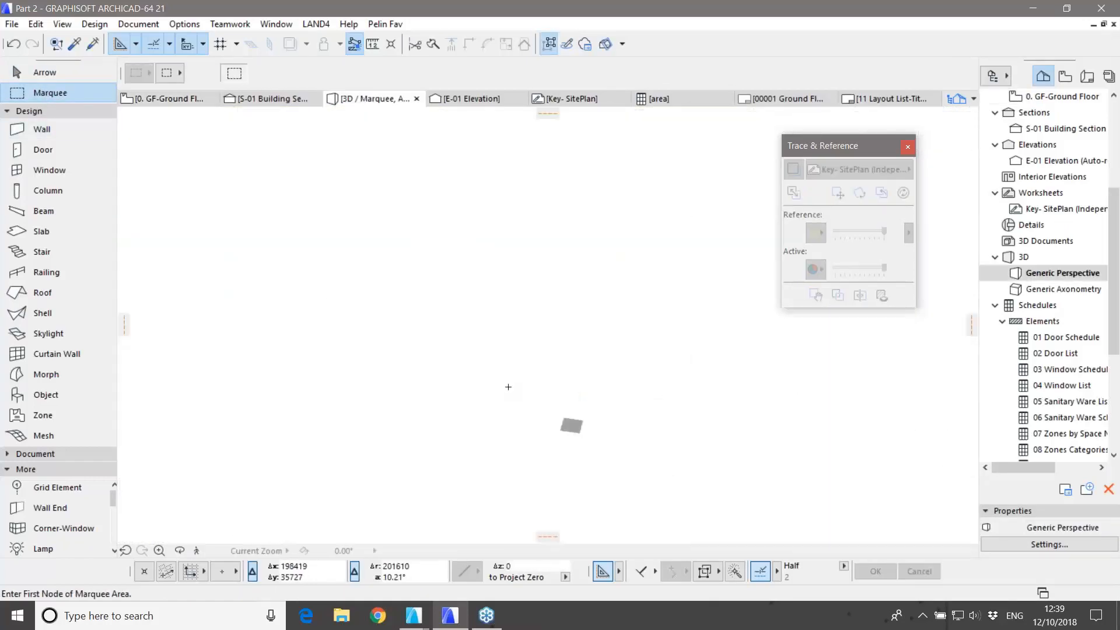
# Step: Fit and orbit the 3D frame to inspect it, then open the Options menu
pyautogui.click(216, 551)
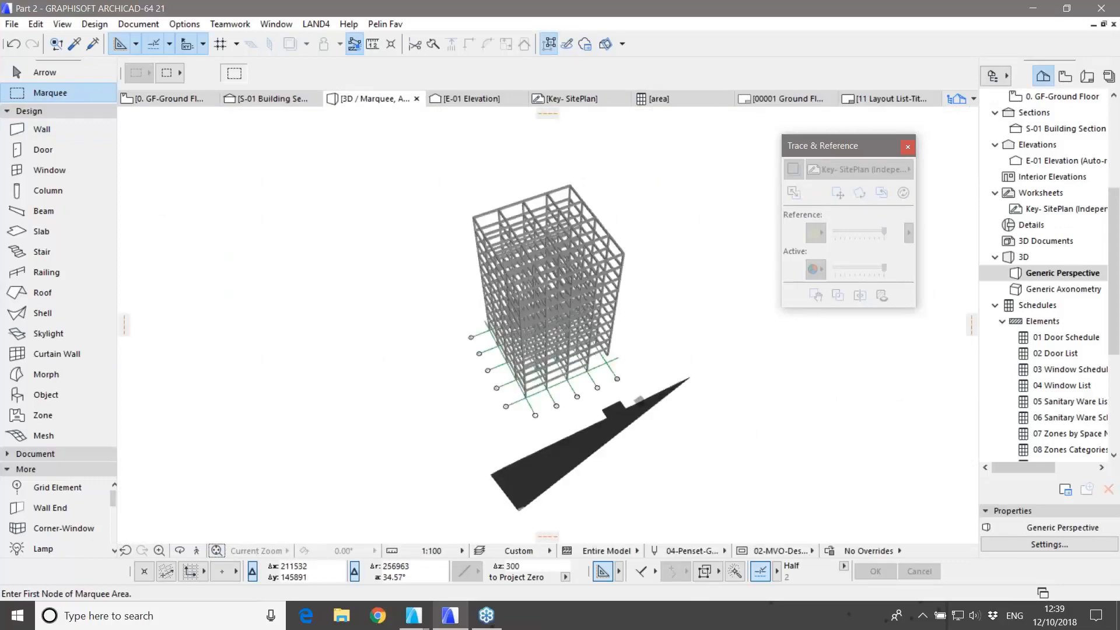
pyautogui.keyDown('shift'); pyautogui.moveTo(539, 373); pyautogui.dragTo(272, 310, button='middle'); pyautogui.keyUp('shift')
pyautogui.scroll(10, 579, 342)
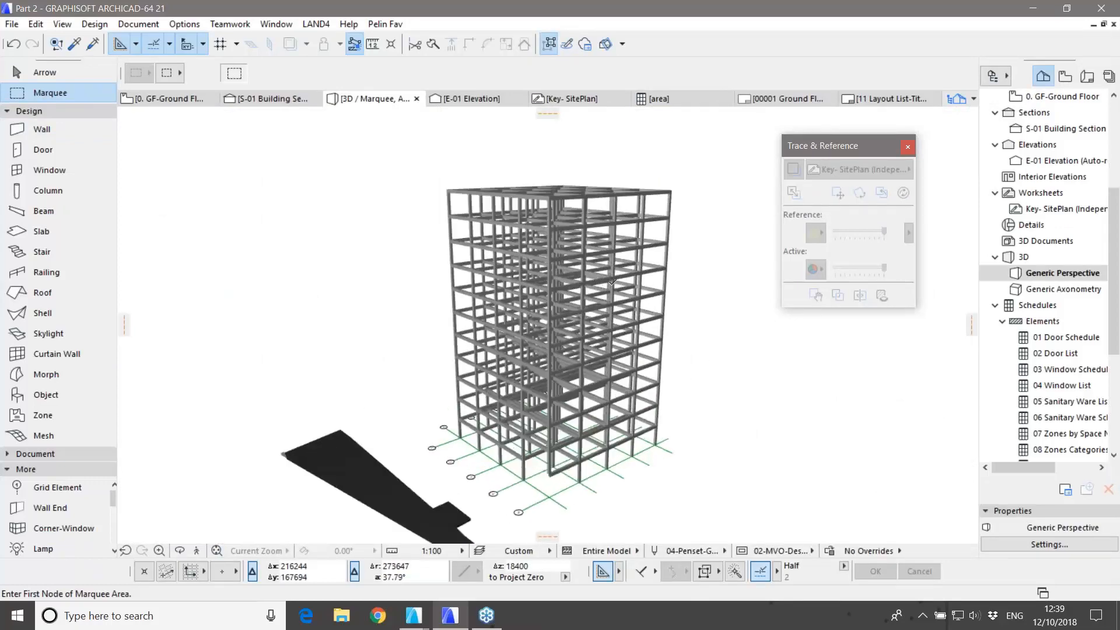
pyautogui.keyDown('shift'); pyautogui.moveTo(578, 343); pyautogui.dragTo(679, 430, button='middle'); pyautogui.keyUp('shift')
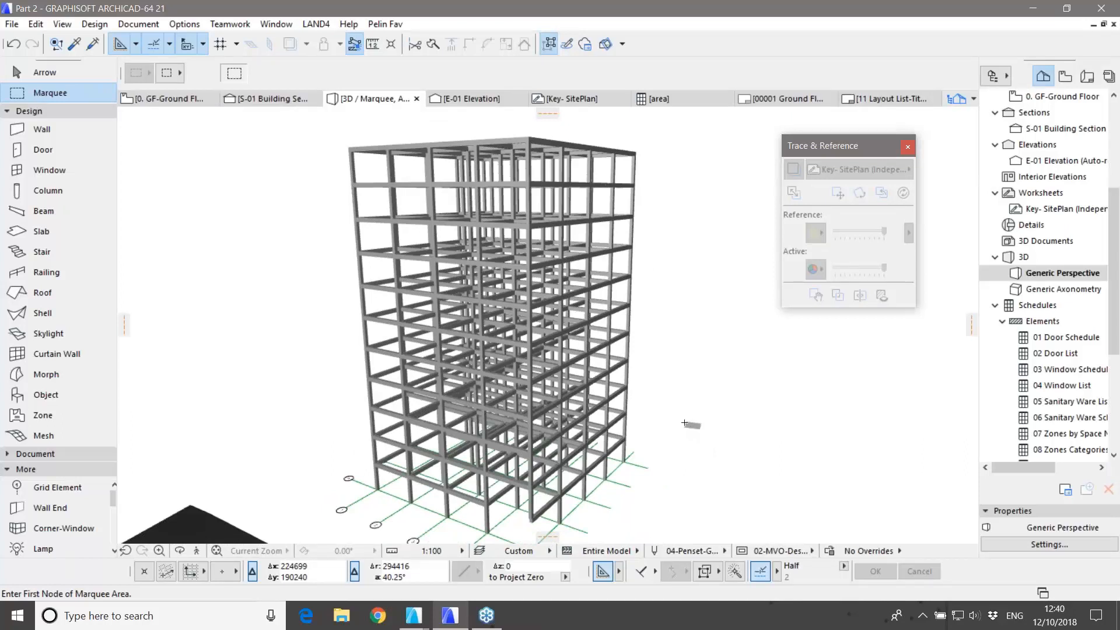
pyautogui.press('Escape')
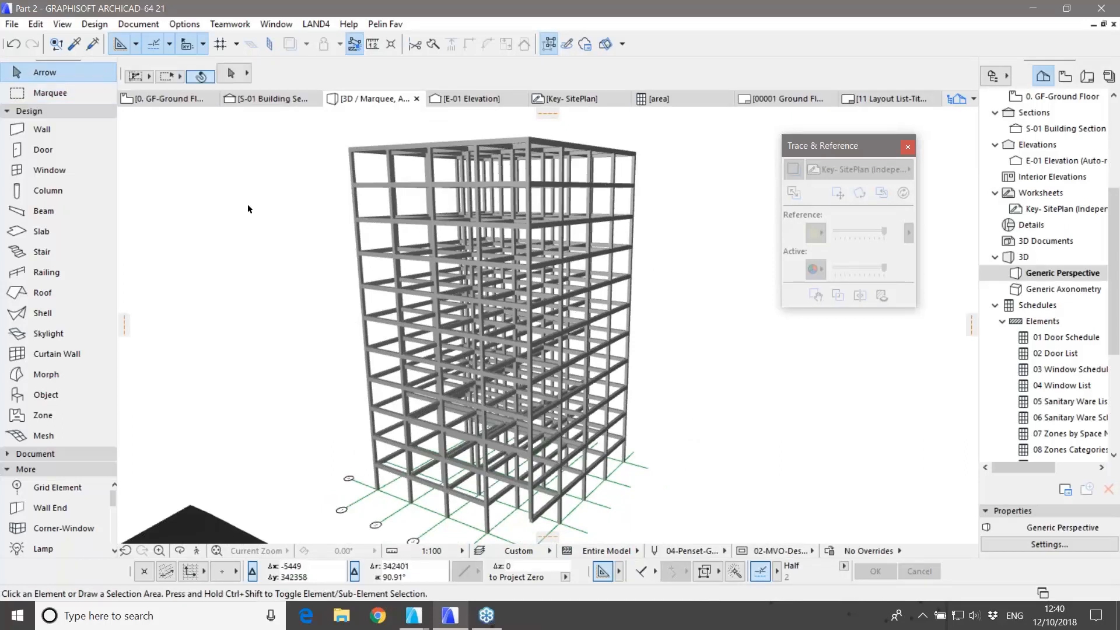
pyautogui.click(190, 24)
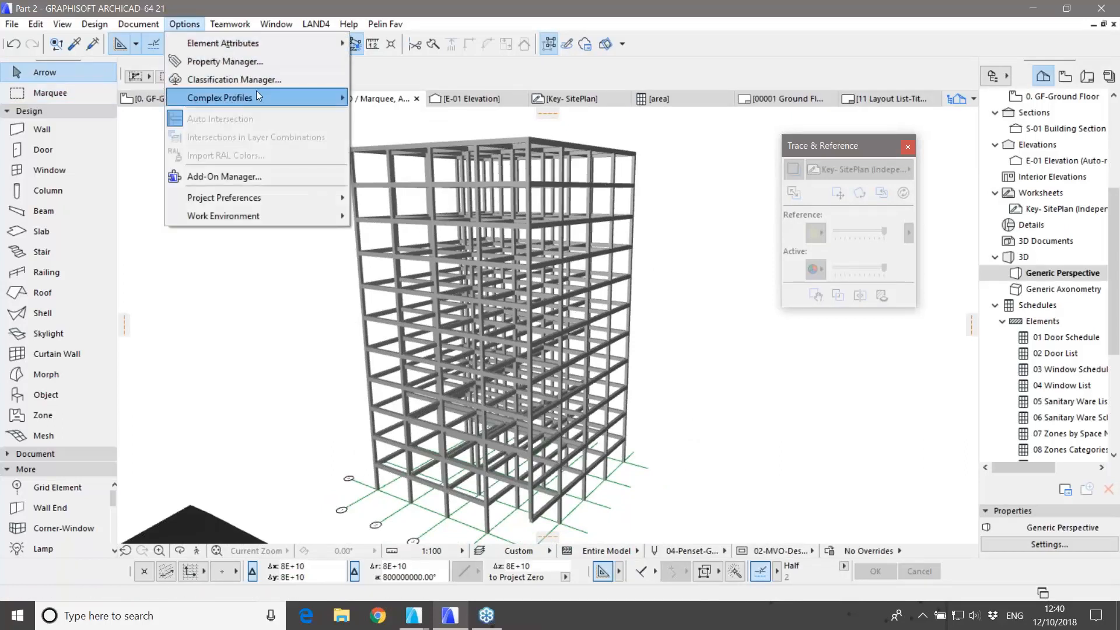
# Step: Import British I/H Shape profiles UB762X267X173, UB838X292X176 and UB610X305X179 as standard steel profiles
pyautogui.moveTo(257, 96)
pyautogui.click(403, 137)
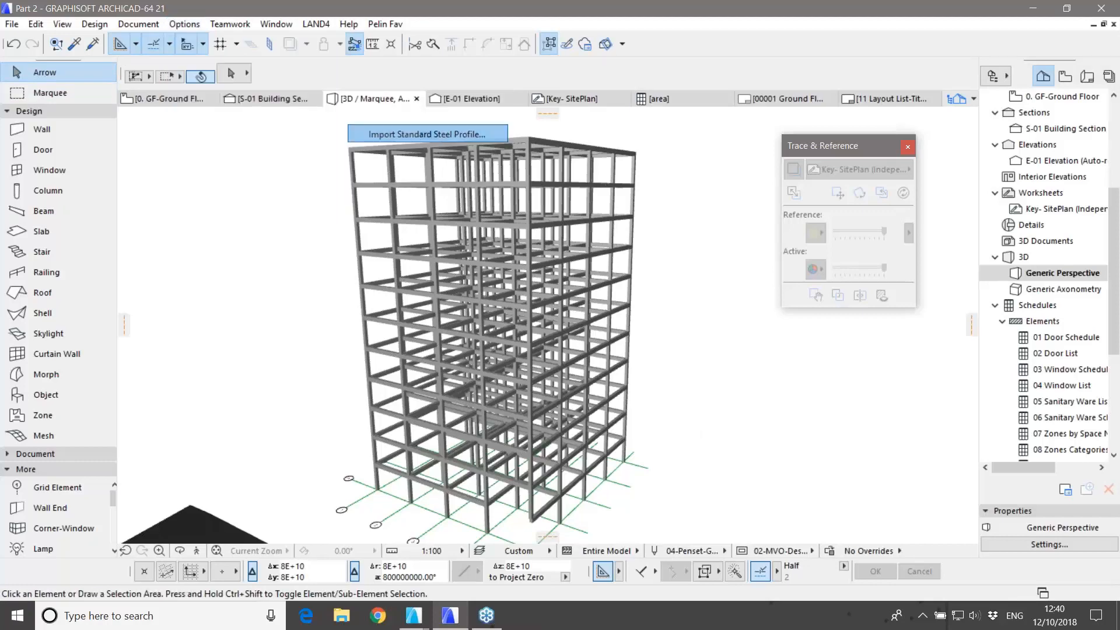
pyautogui.click(410, 140)
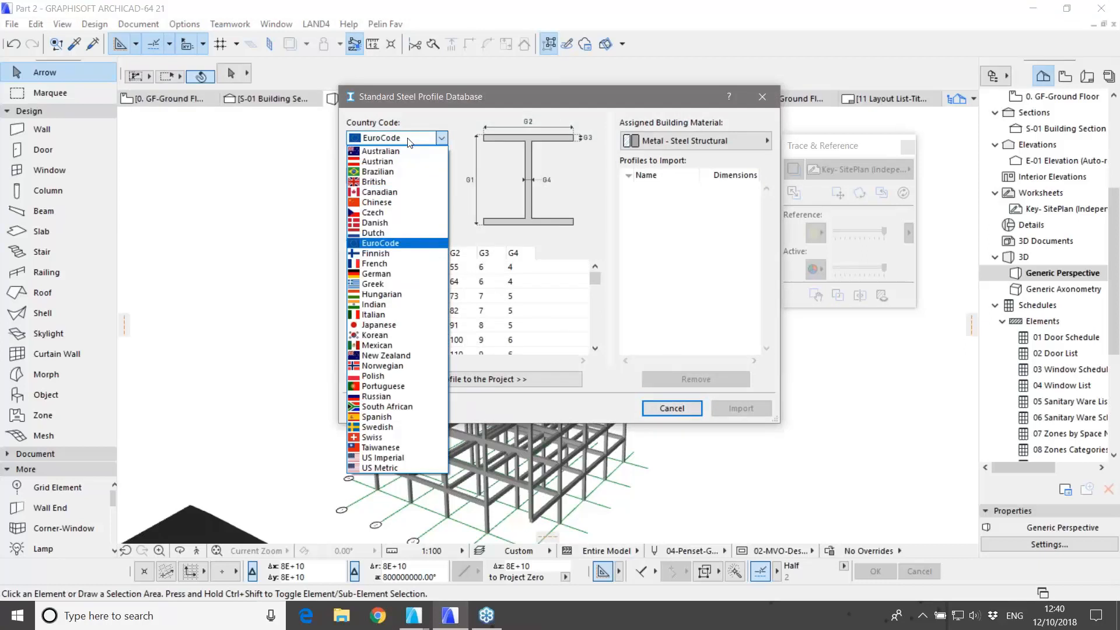
pyautogui.click(388, 182)
pyautogui.click(385, 176)
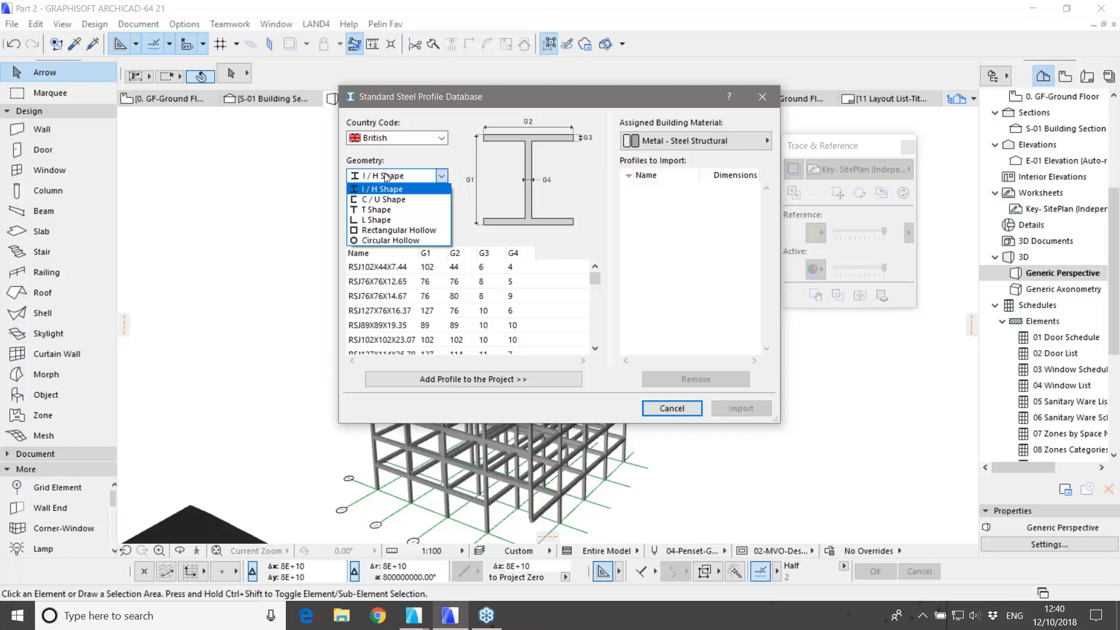
pyautogui.click(382, 189)
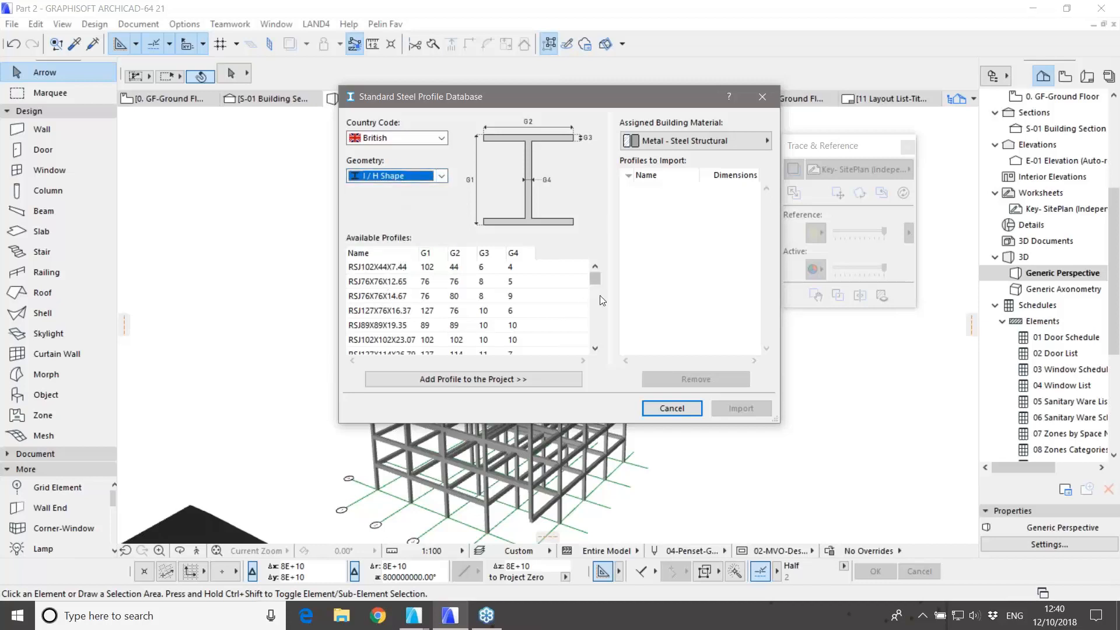
pyautogui.moveTo(596, 282)
pyautogui.mouseDown()
pyautogui.moveTo(599, 340)
pyautogui.moveTo(606, 296)
pyautogui.mouseUp()
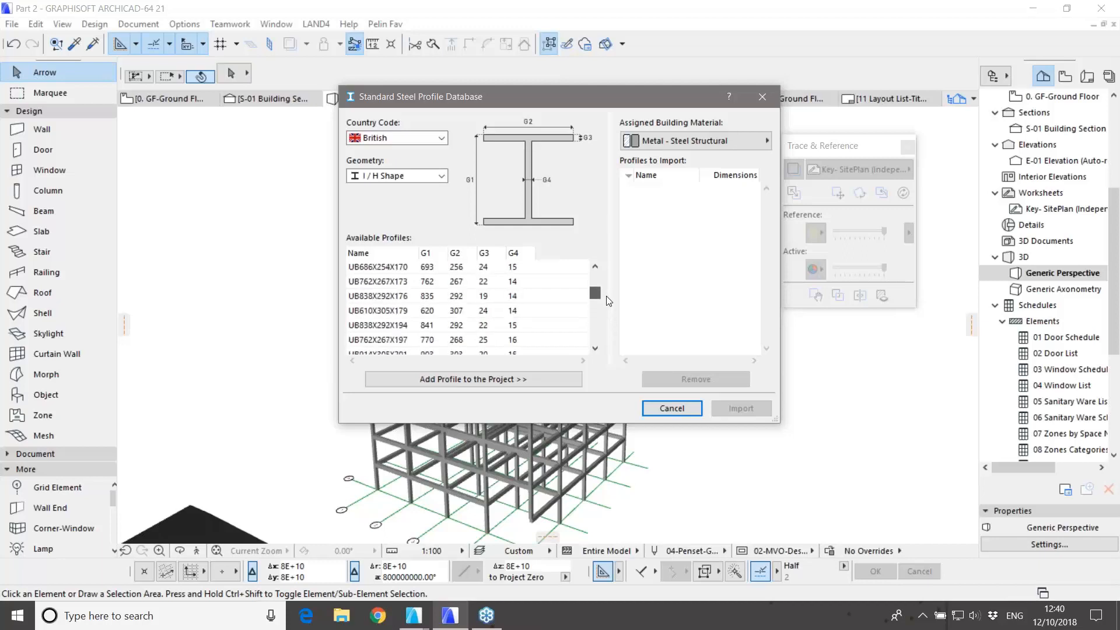
pyautogui.click(409, 283)
pyautogui.keyDown('shift'); pyautogui.click(410, 315); pyautogui.keyUp('shift')
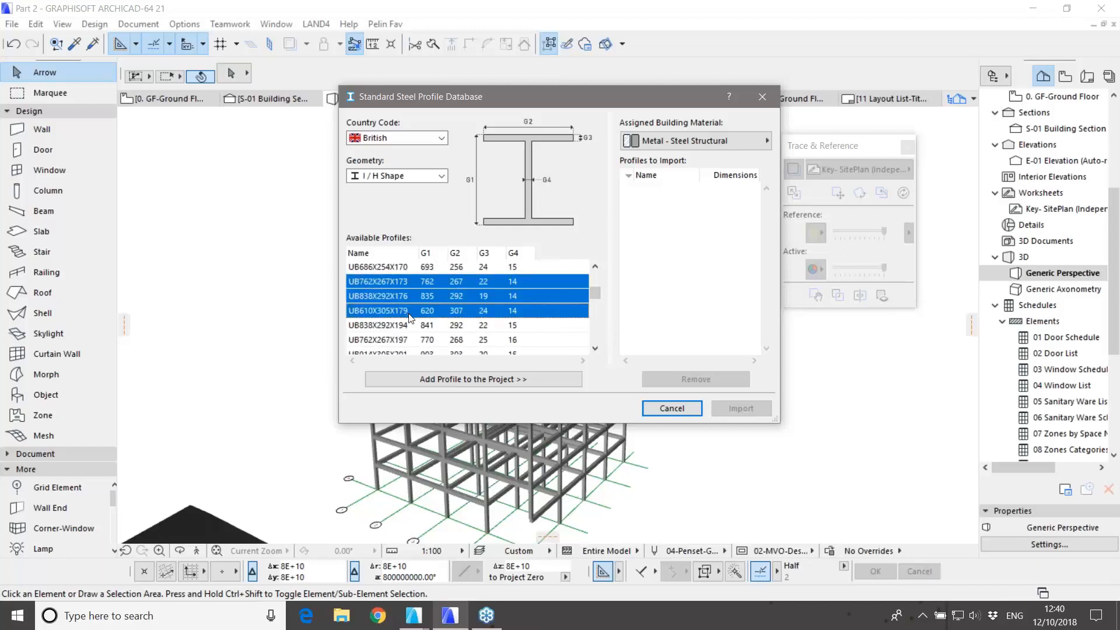
pyautogui.click(466, 381)
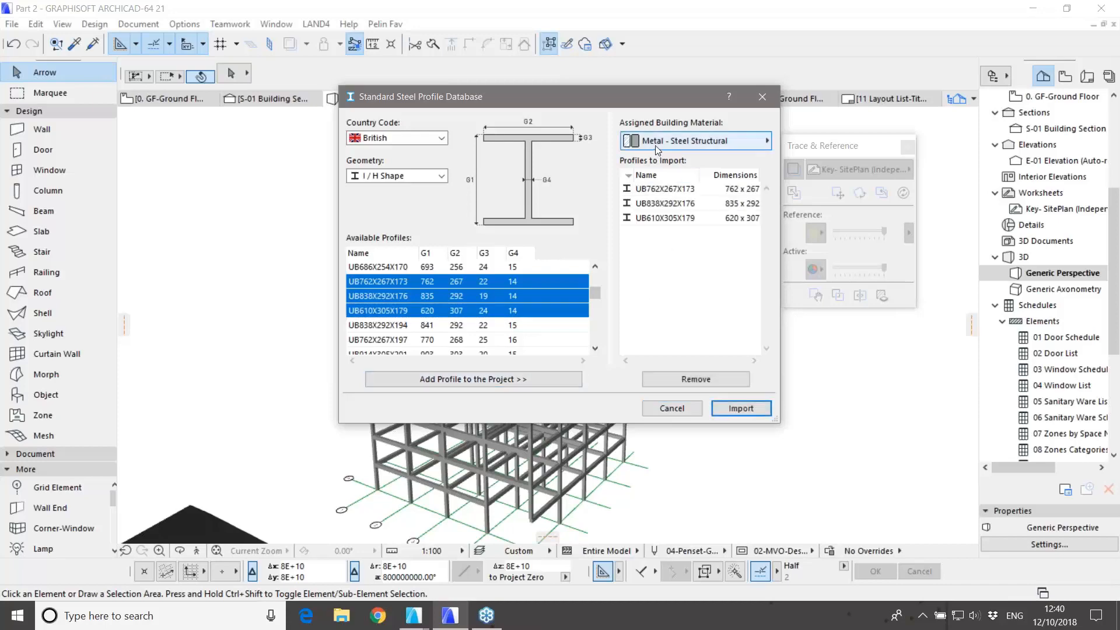
pyautogui.click(734, 404)
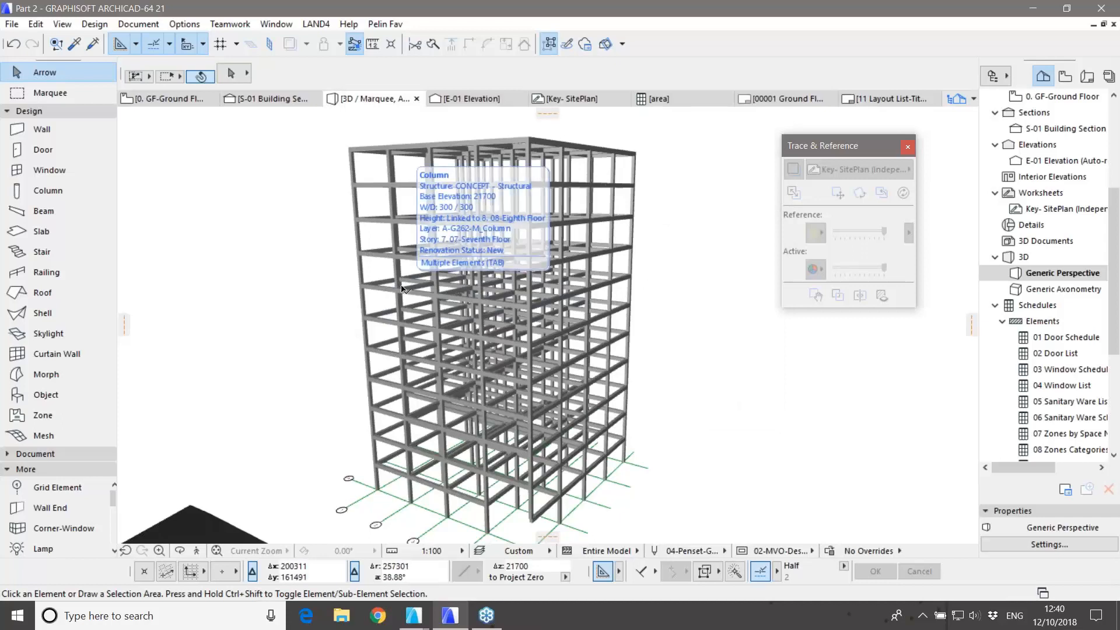
# Step: Select all columns and set their complex profile to UB762X267X173
pyautogui.doubleClick(58, 188)
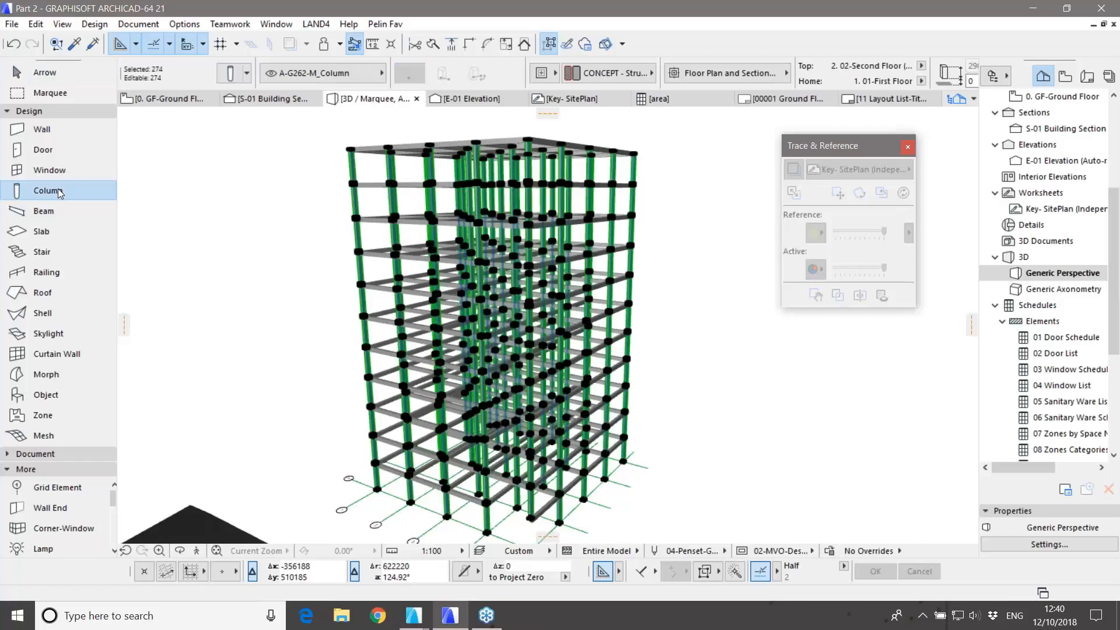
pyautogui.doubleClick(57, 188)
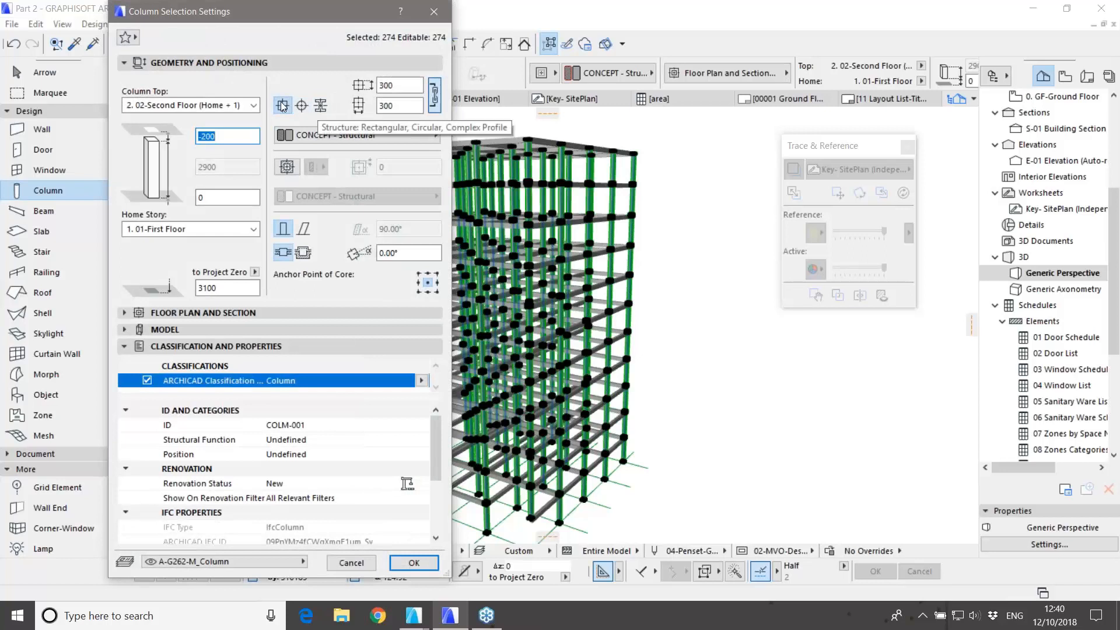
pyautogui.click(321, 107)
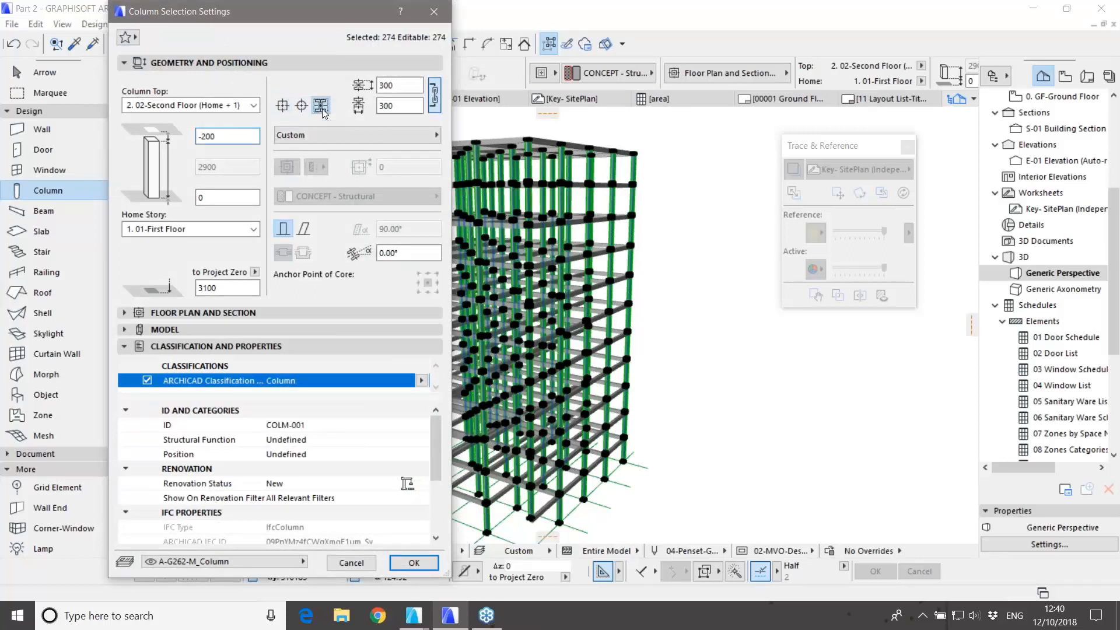
pyautogui.click(337, 135)
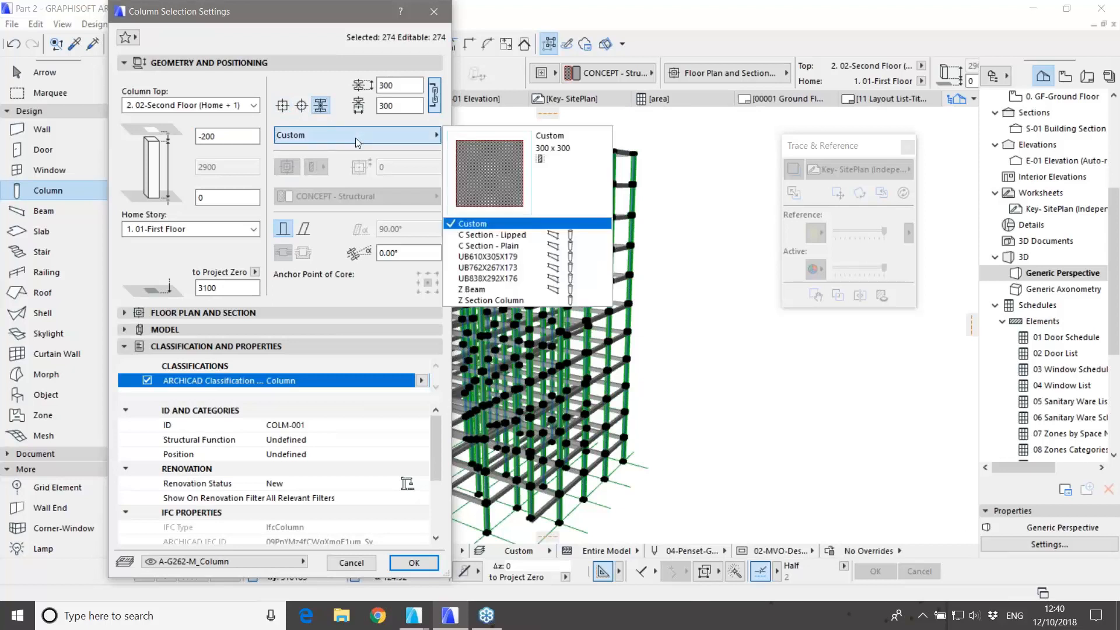
pyautogui.click(484, 268)
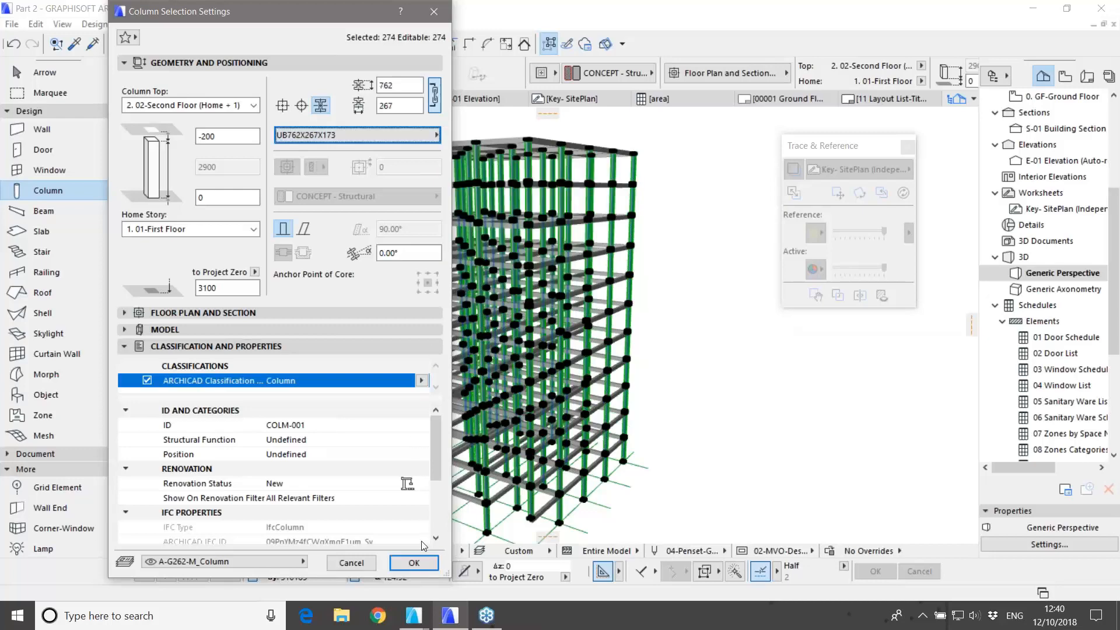
pyautogui.click(417, 563)
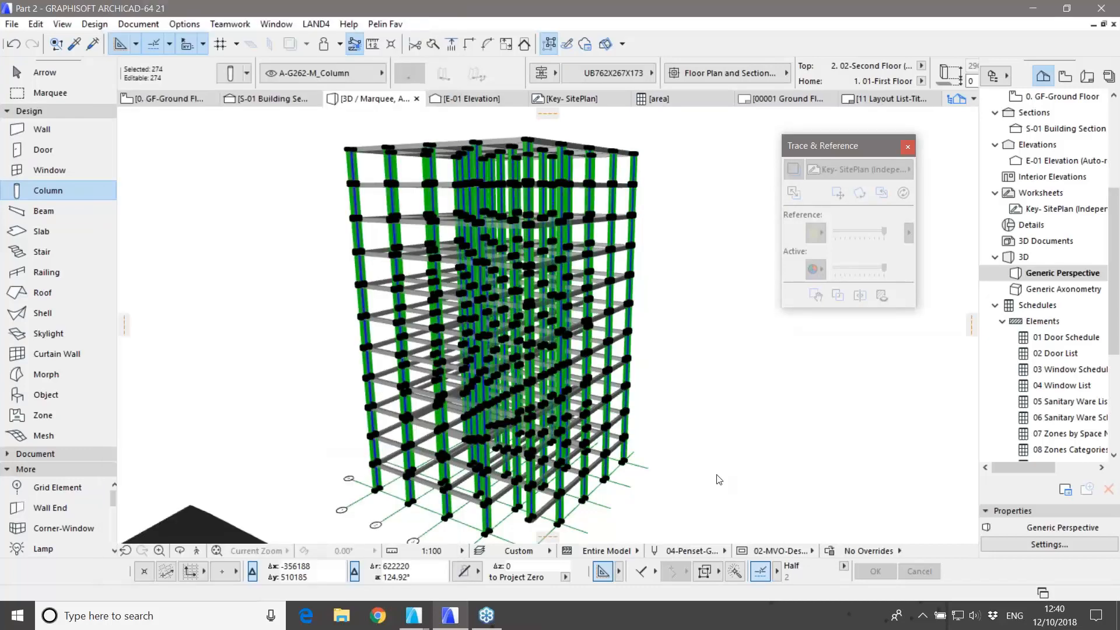
# Step: Deselect the columns, zoom the 3D view and switch to the Beam tool
pyautogui.press('Escape')
pyautogui.scroll(5, 601, 447)
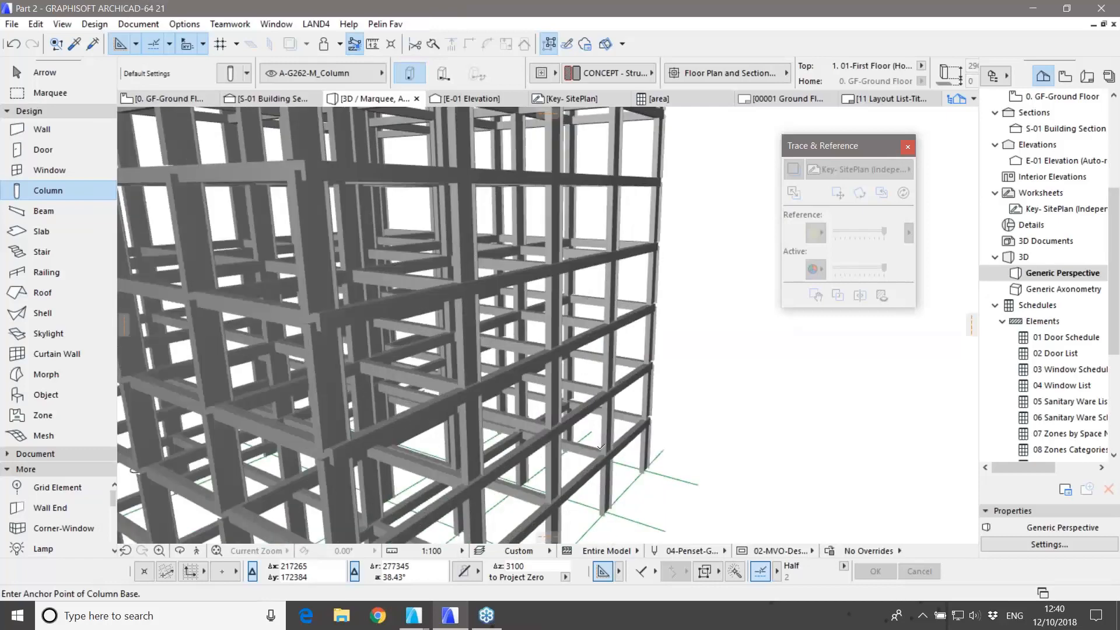
pyautogui.scroll(3, 600, 447)
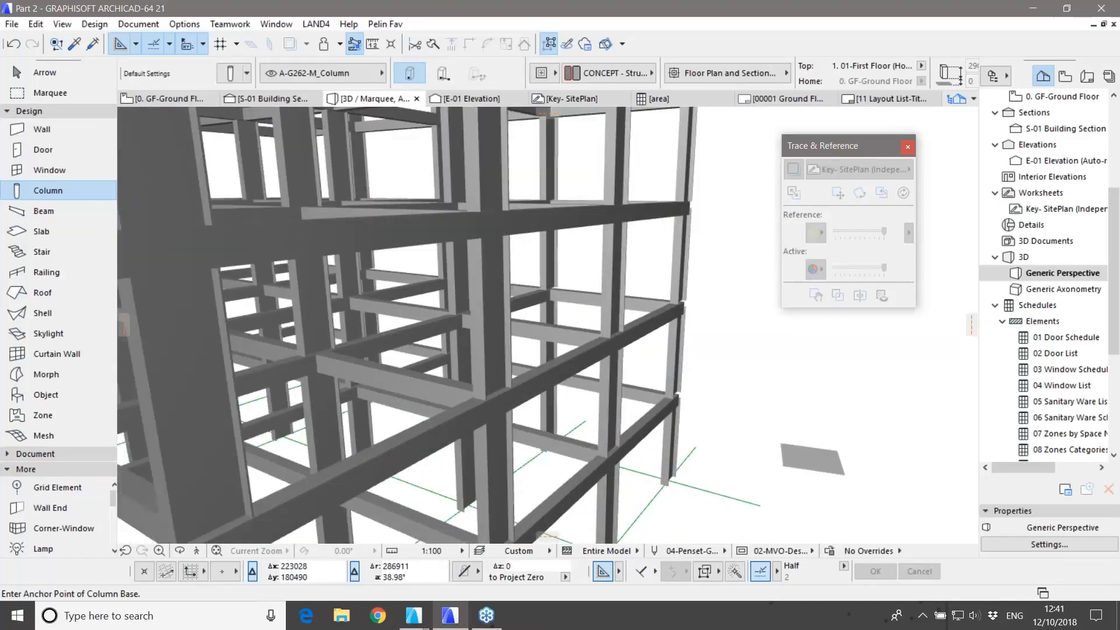
pyautogui.press('Escape')
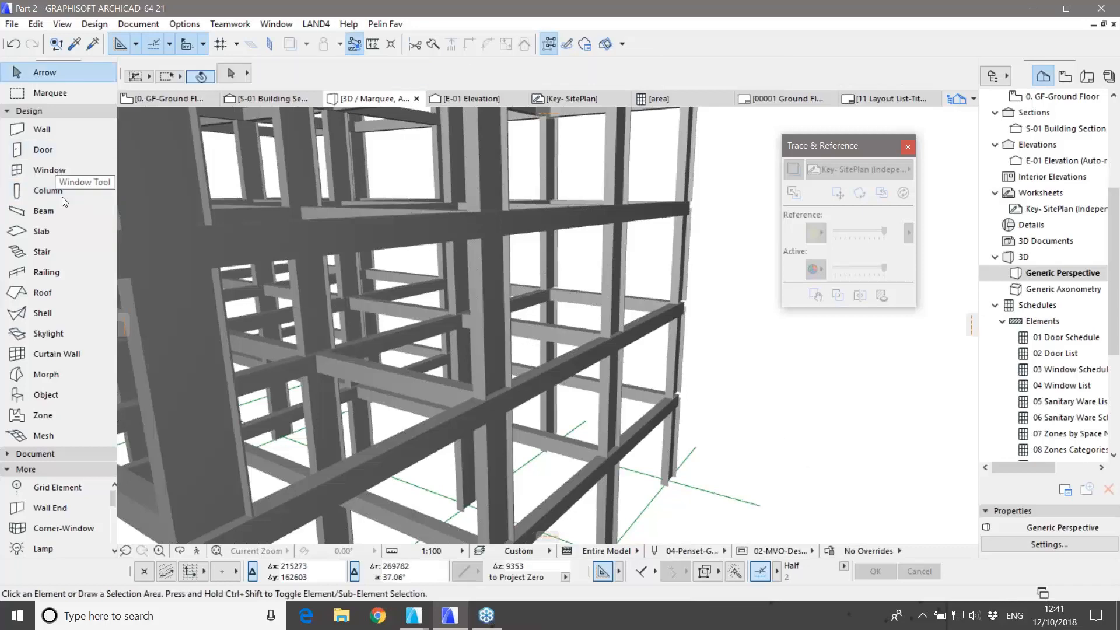
pyautogui.click(42, 211)
# Step: Select all beams and set their complex profile to UB762X267X173
pyautogui.hotkey('ctrl', 'a')
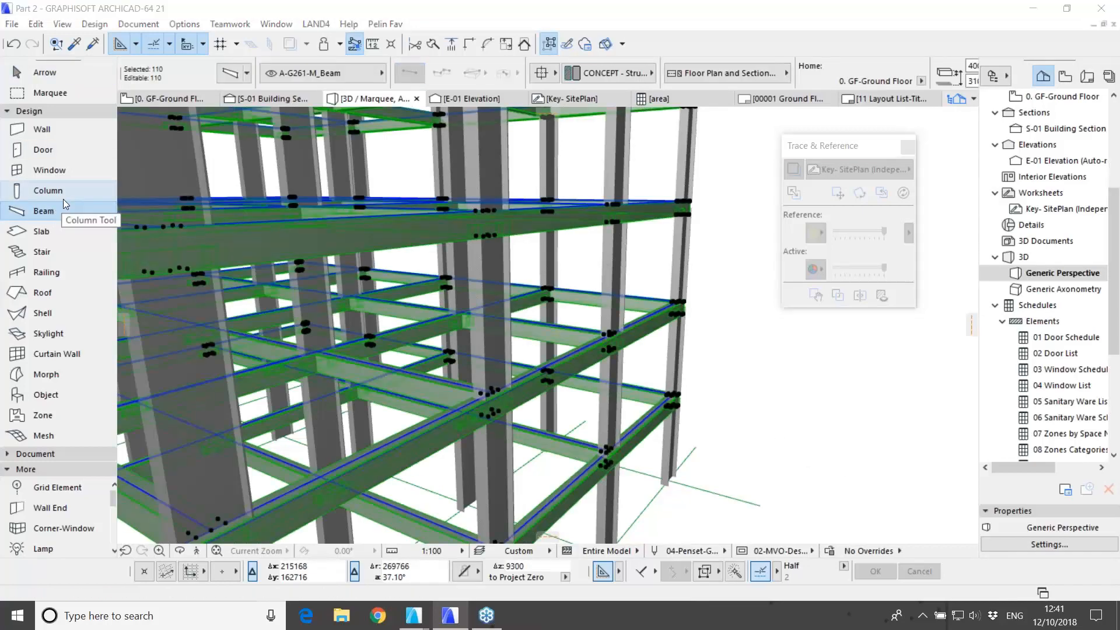
pyautogui.hotkey('ctrl', 't')
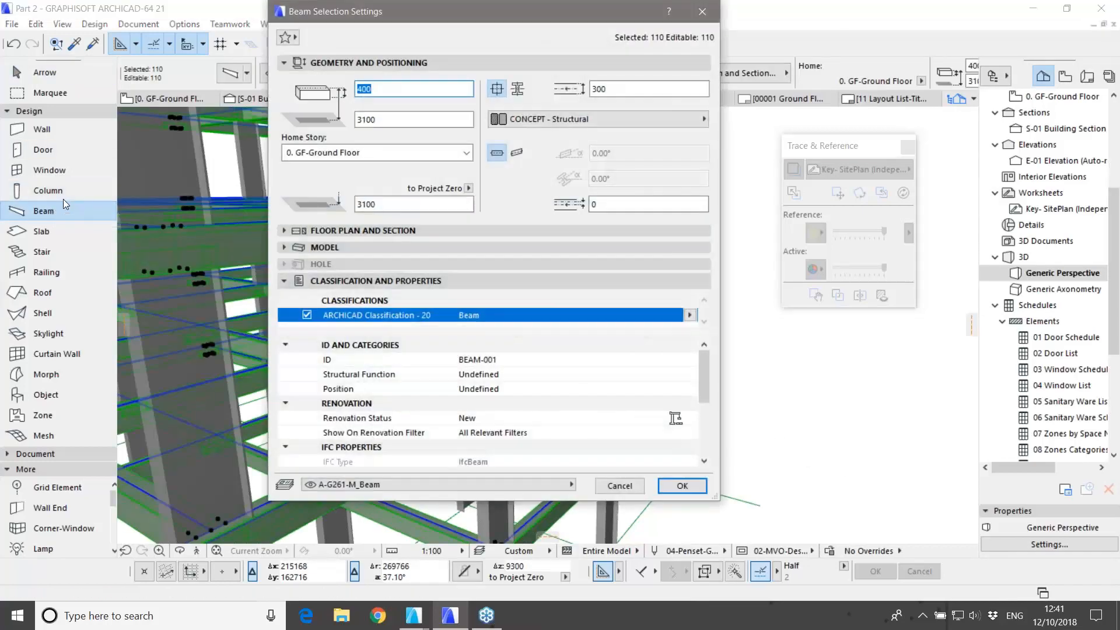
pyautogui.click(517, 89)
pyautogui.click(540, 119)
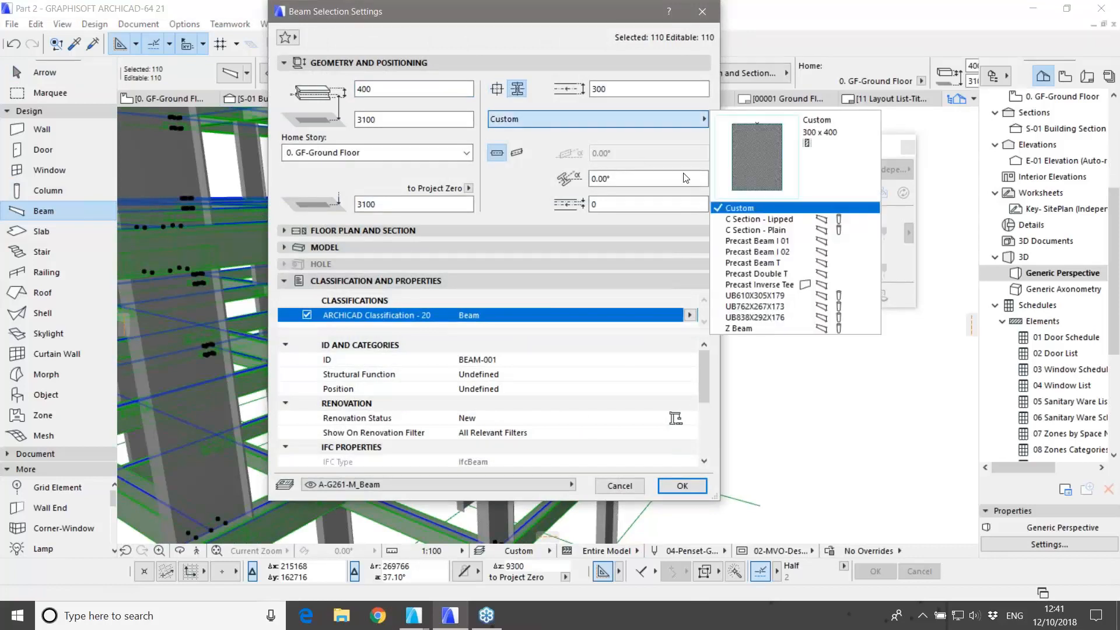
pyautogui.click(748, 307)
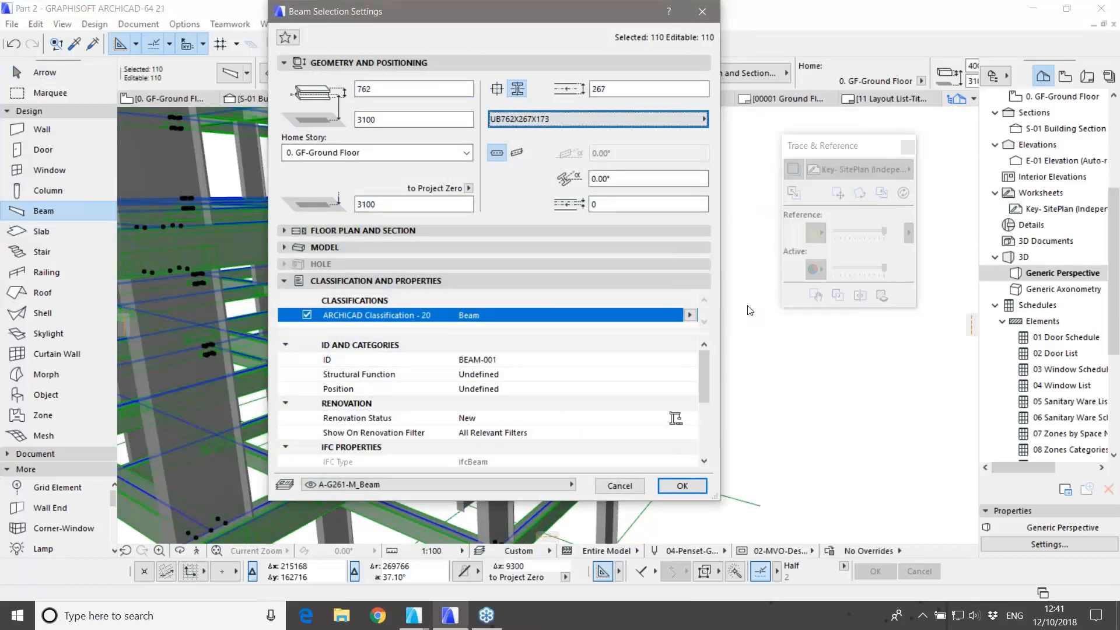
pyautogui.click(681, 486)
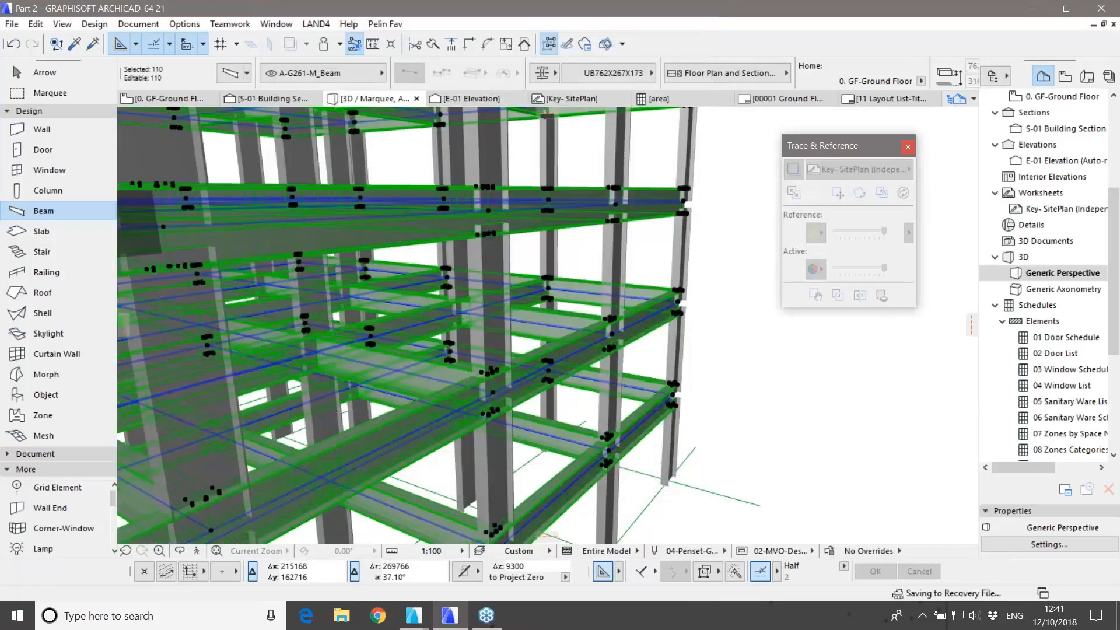
# Step: Deselect the beams and bring up previews of the open ARCHICAD windows
pyautogui.press('Escape')
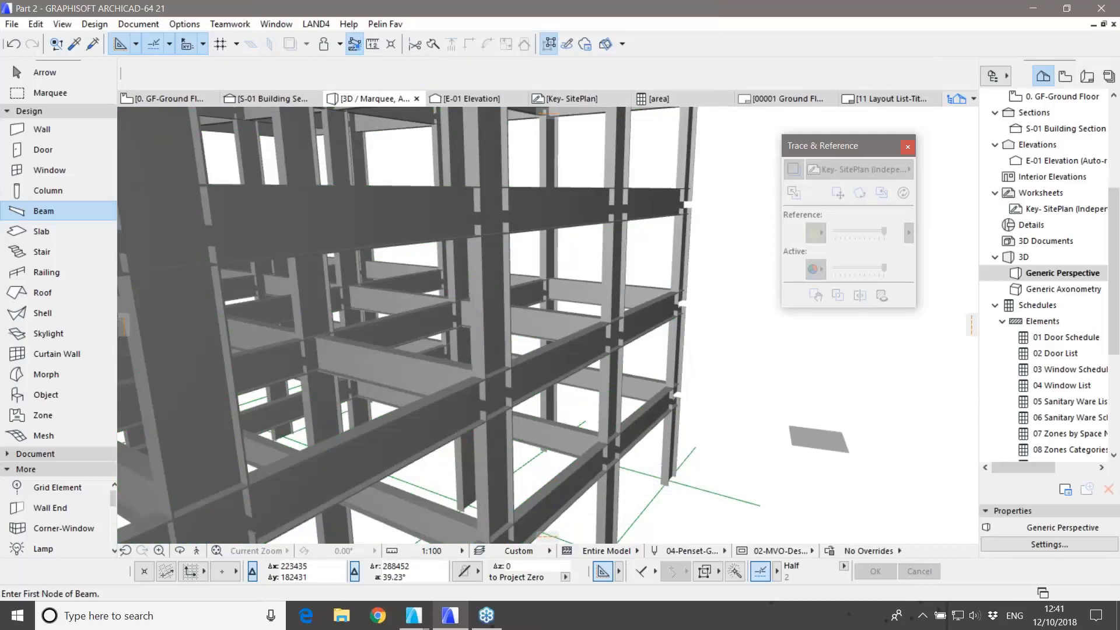
pyautogui.press('Escape')
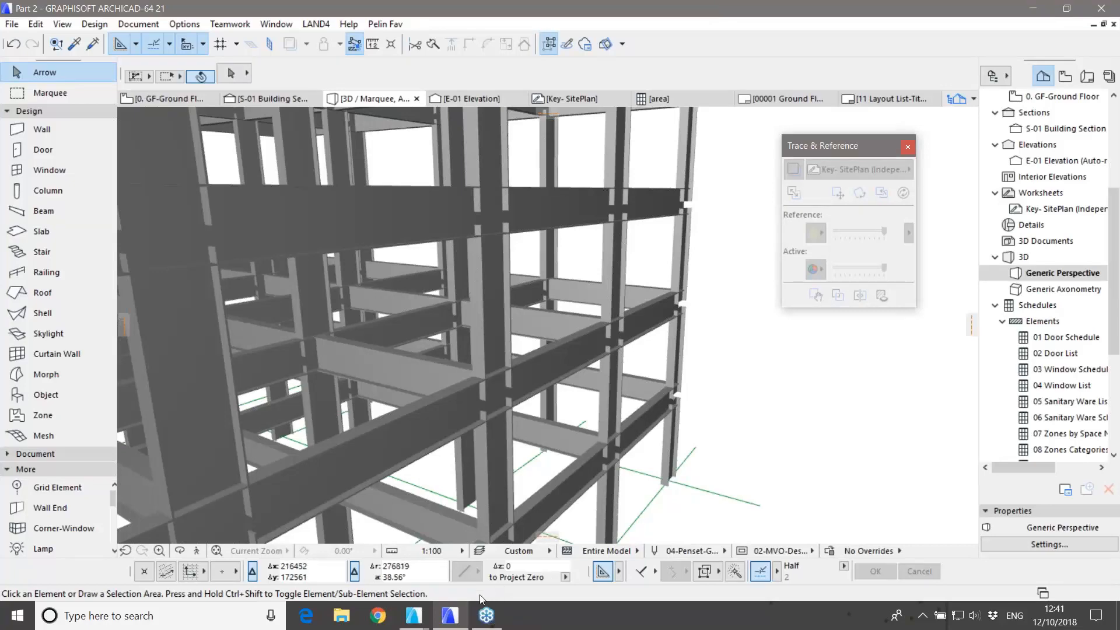
pyautogui.click(412, 621)
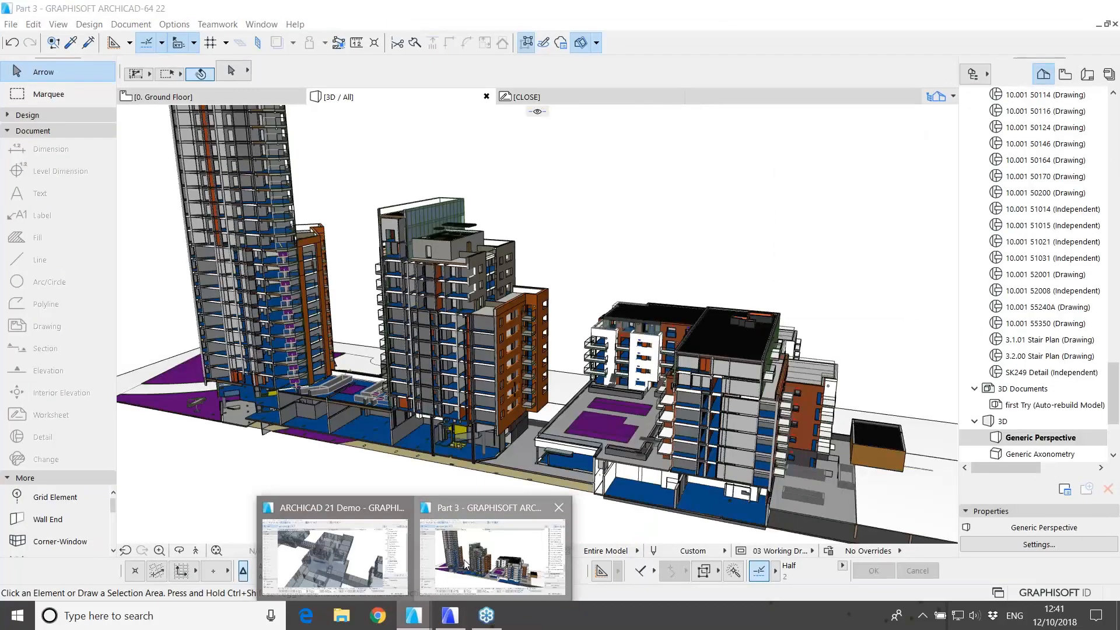
# Step: Switch to the Part 3 project in ARCHICAD 22 and zoom out over the tower and neighbouring blocks
pyautogui.click(495, 554)
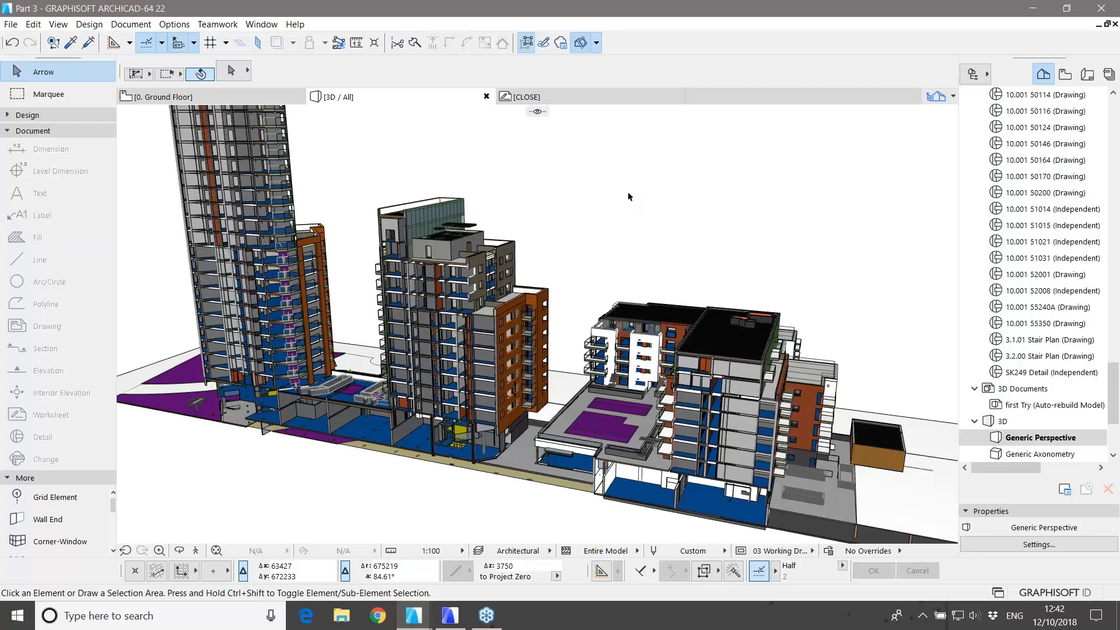
pyautogui.scroll(1, 478, 337)
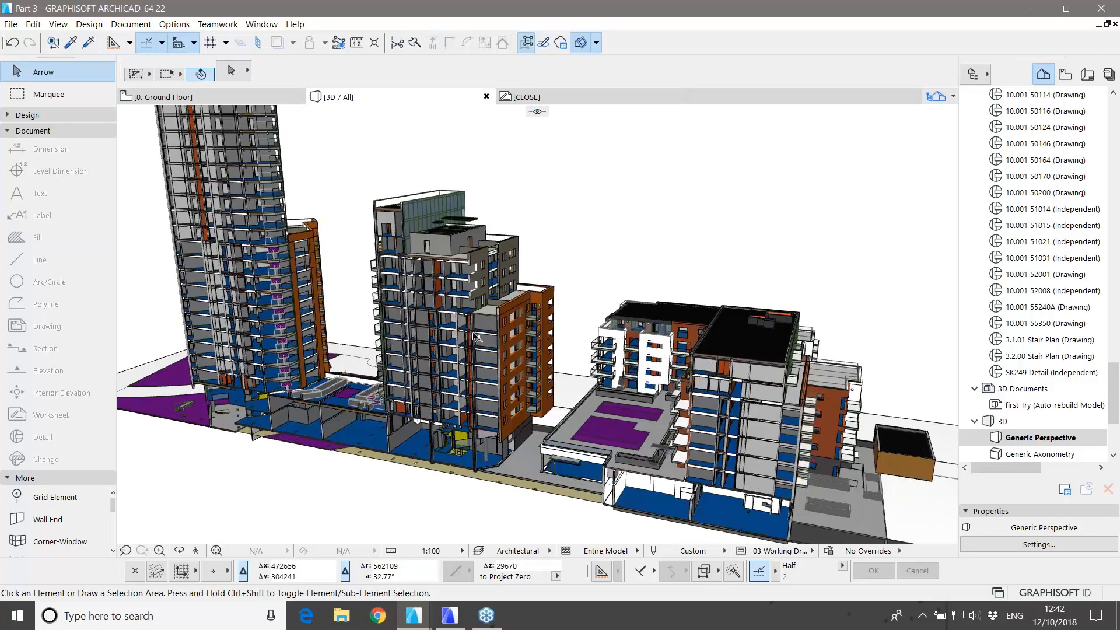
pyautogui.scroll(8, 477, 337)
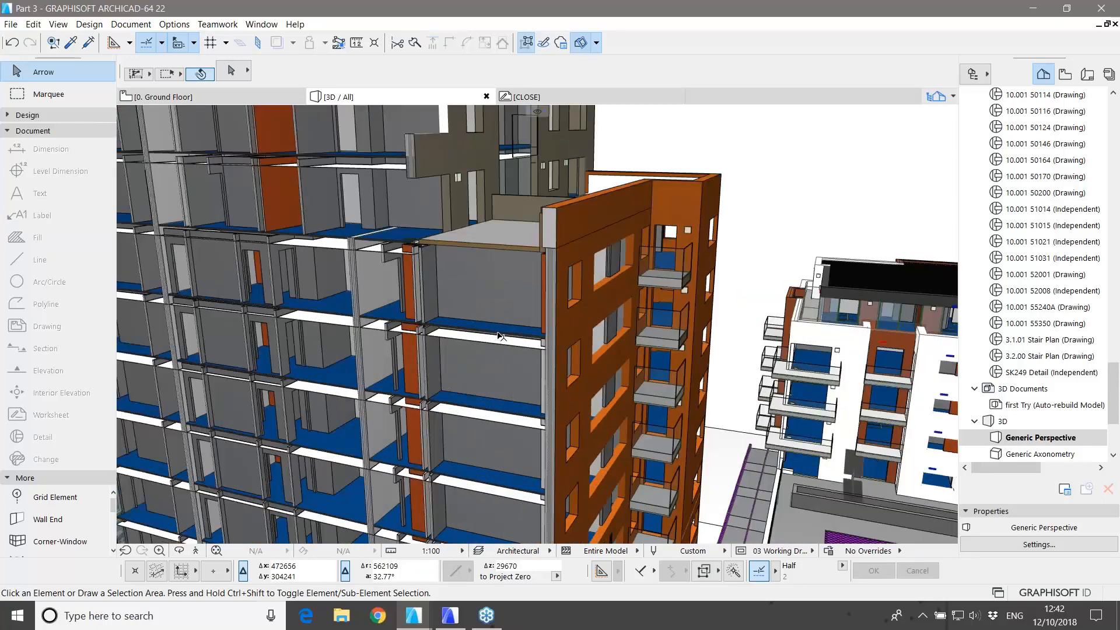
pyautogui.scroll(5, 499, 336)
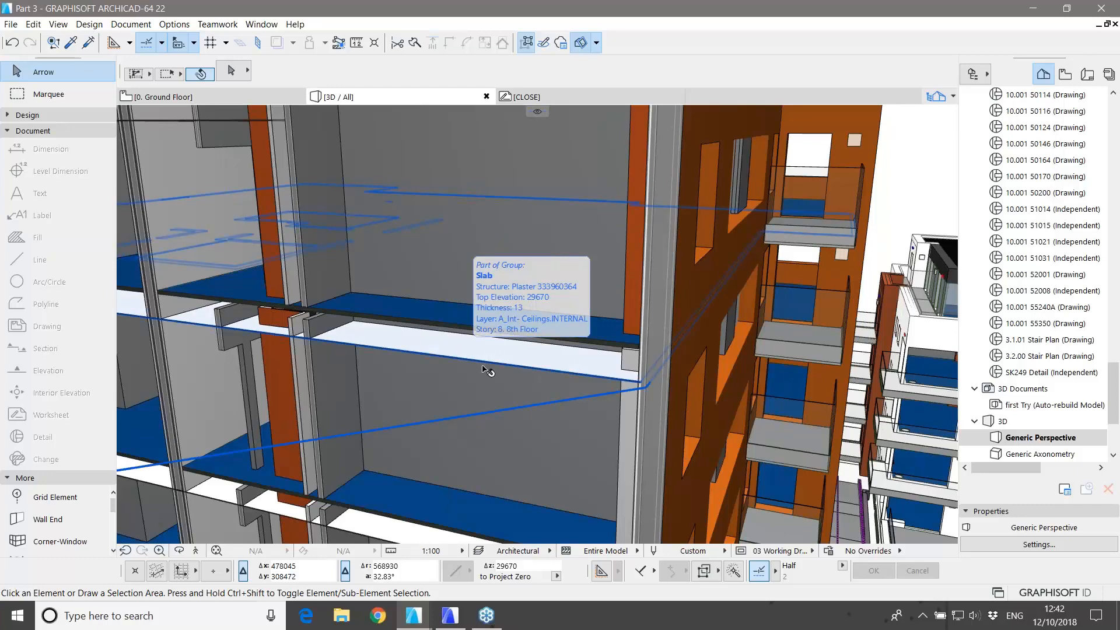
pyautogui.scroll(-8, 595, 408)
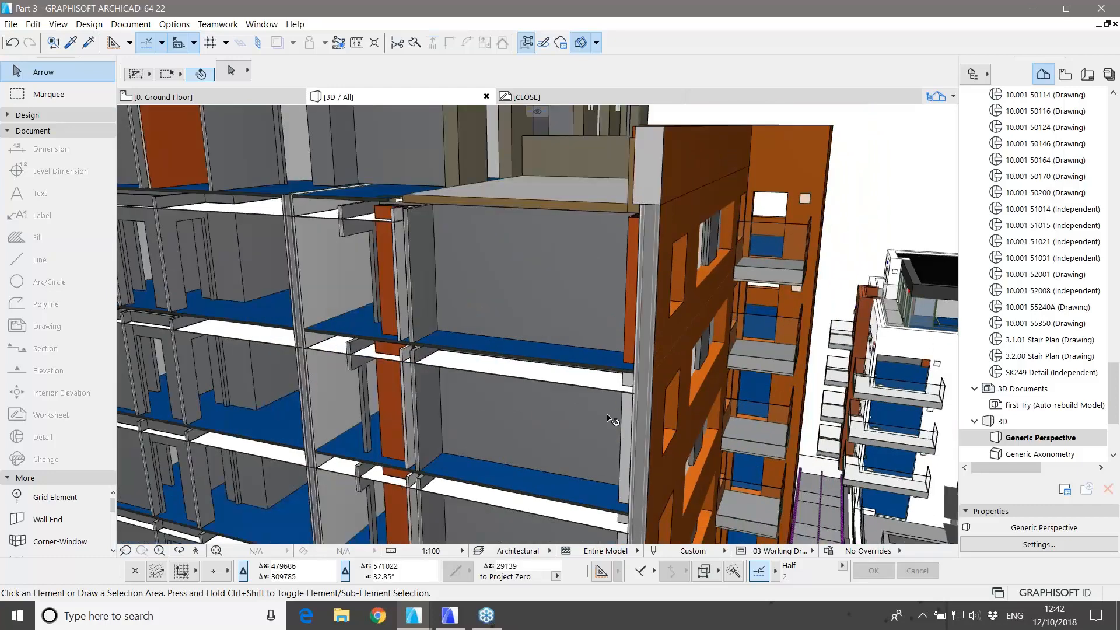
pyautogui.scroll(-6, 589, 388)
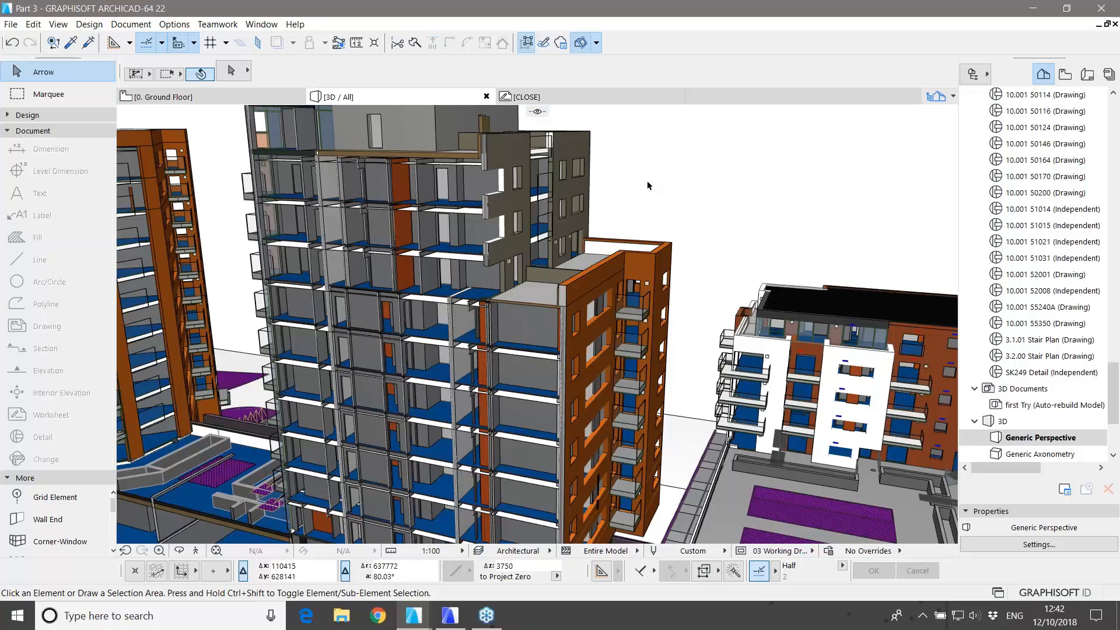
# Step: Apply the Structural layer combination and zoom out to see the concrete frame, slabs and piles
pyautogui.hotkey('ctrl', 'l')
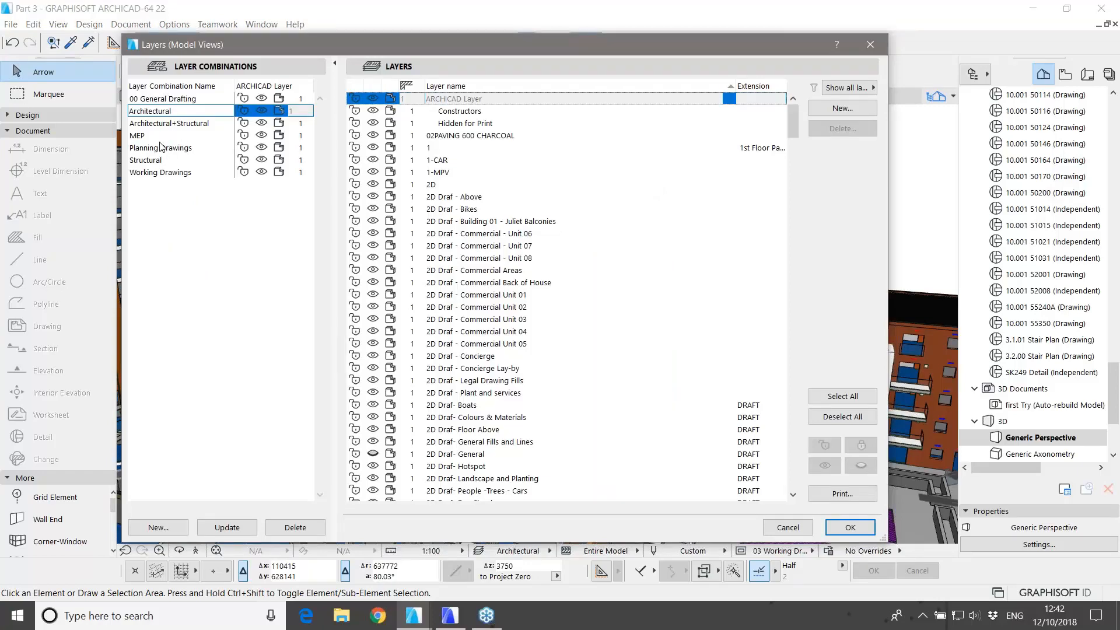
pyautogui.click(147, 161)
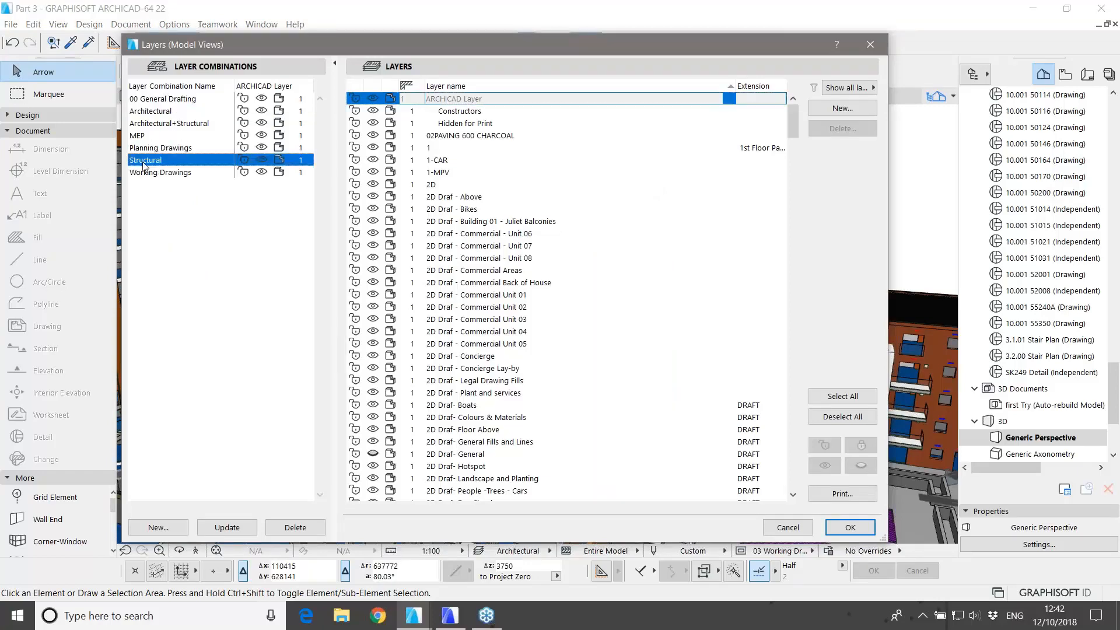
pyautogui.click(846, 528)
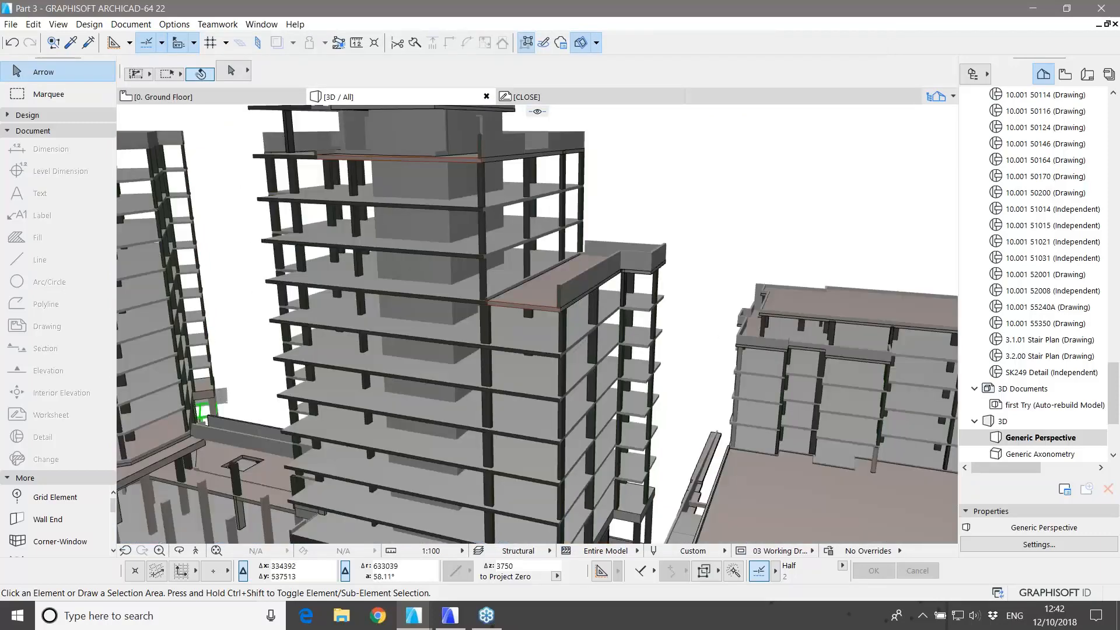
pyautogui.scroll(-4, 676, 282)
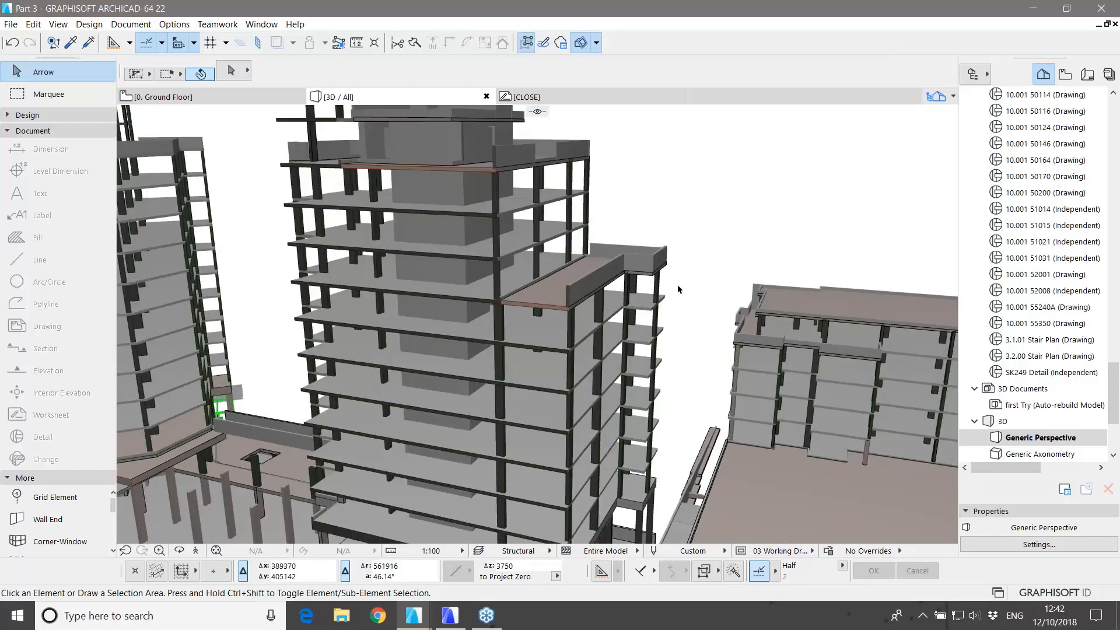
pyautogui.scroll(-4, 675, 281)
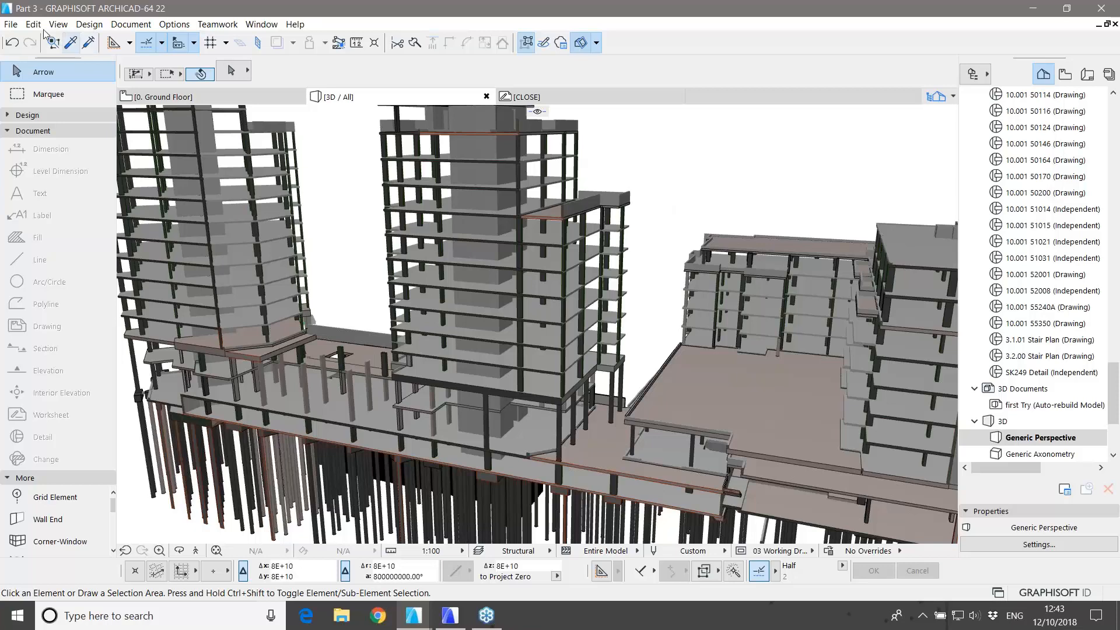
pyautogui.click(10, 24)
pyautogui.moveTo(114, 201)
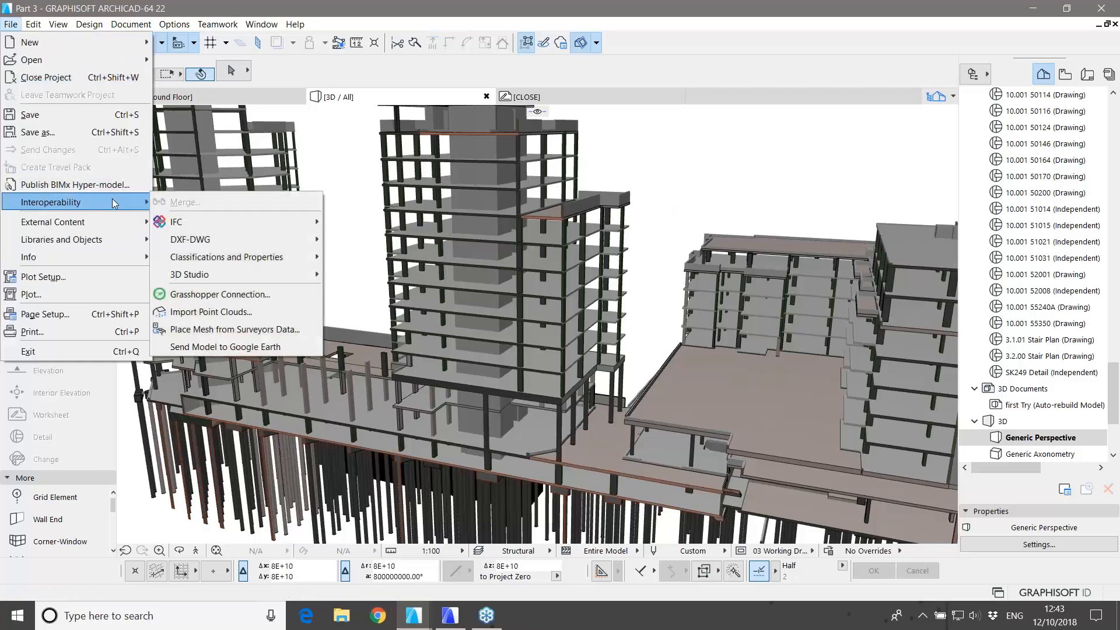
pyautogui.moveTo(244, 229)
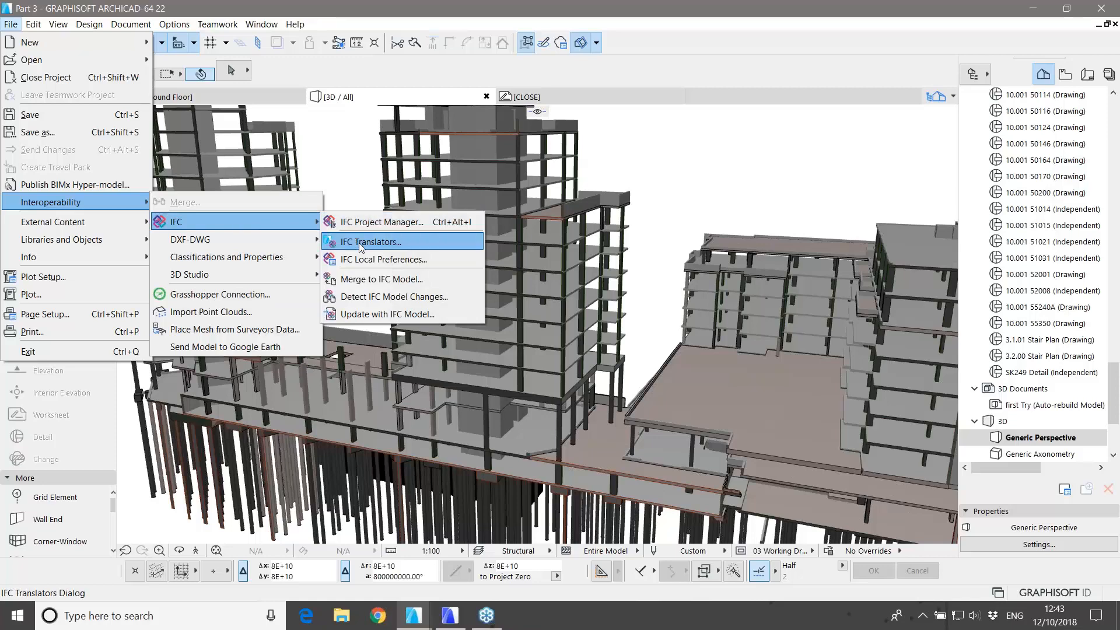
pyautogui.click(359, 243)
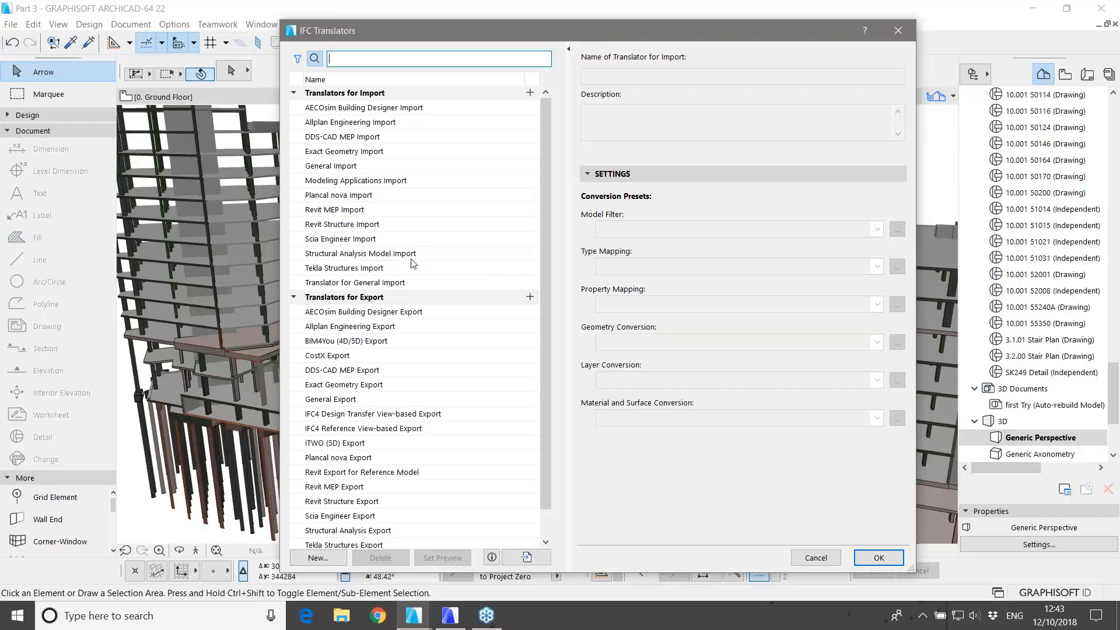
pyautogui.click(815, 557)
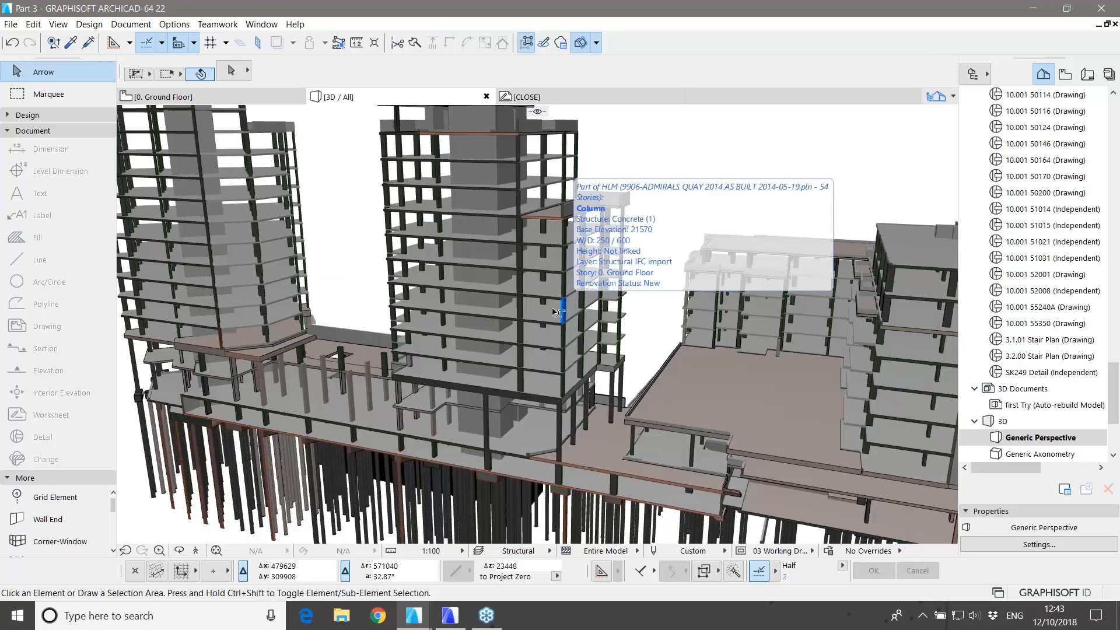
pyautogui.scroll(5, 560, 310)
pyautogui.scroll(3, 559, 310)
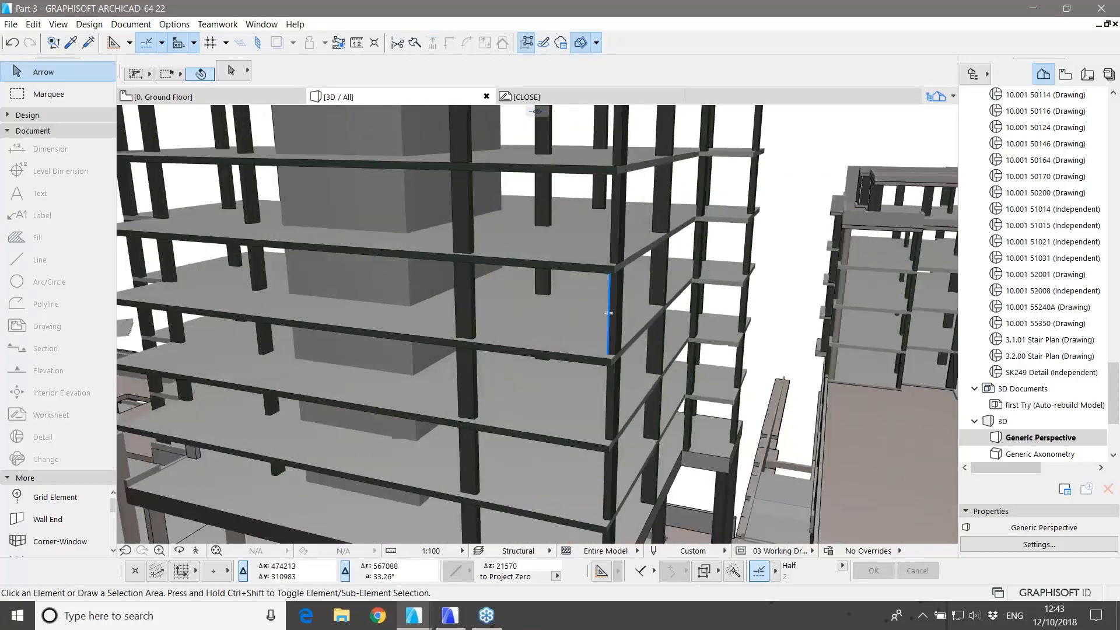
pyautogui.click(642, 371)
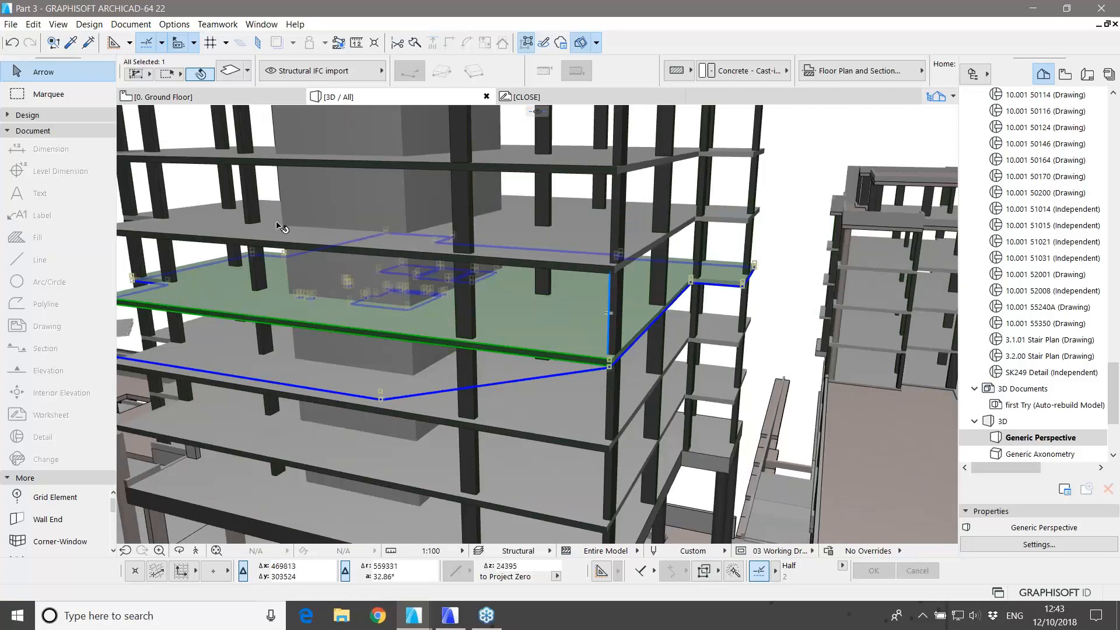
pyautogui.click(230, 78)
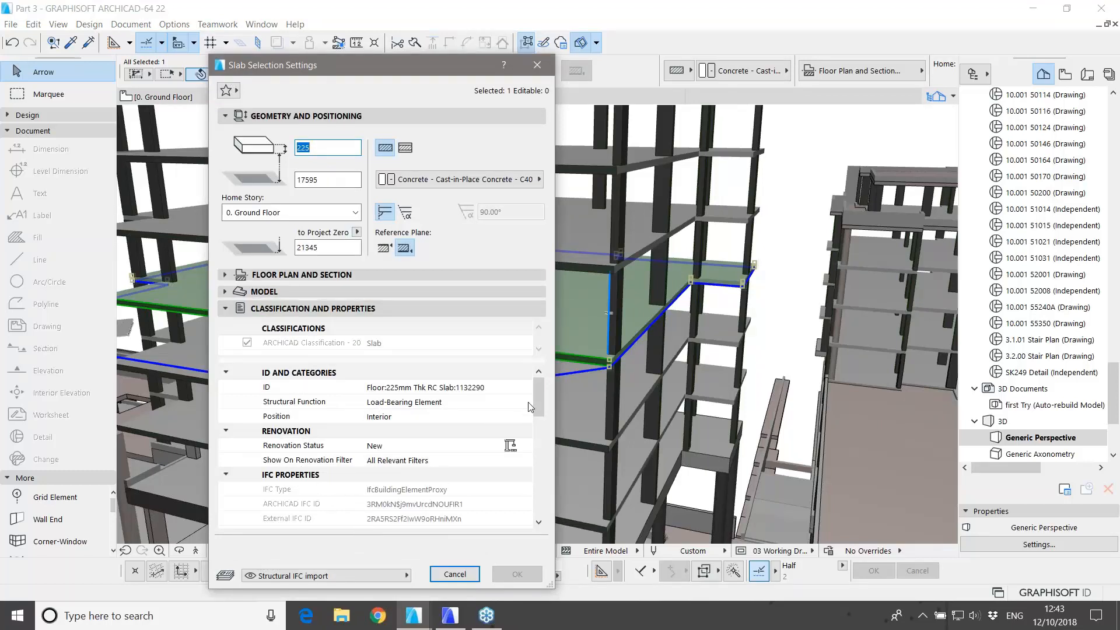
pyautogui.moveTo(537, 402); pyautogui.dragTo(533, 450)
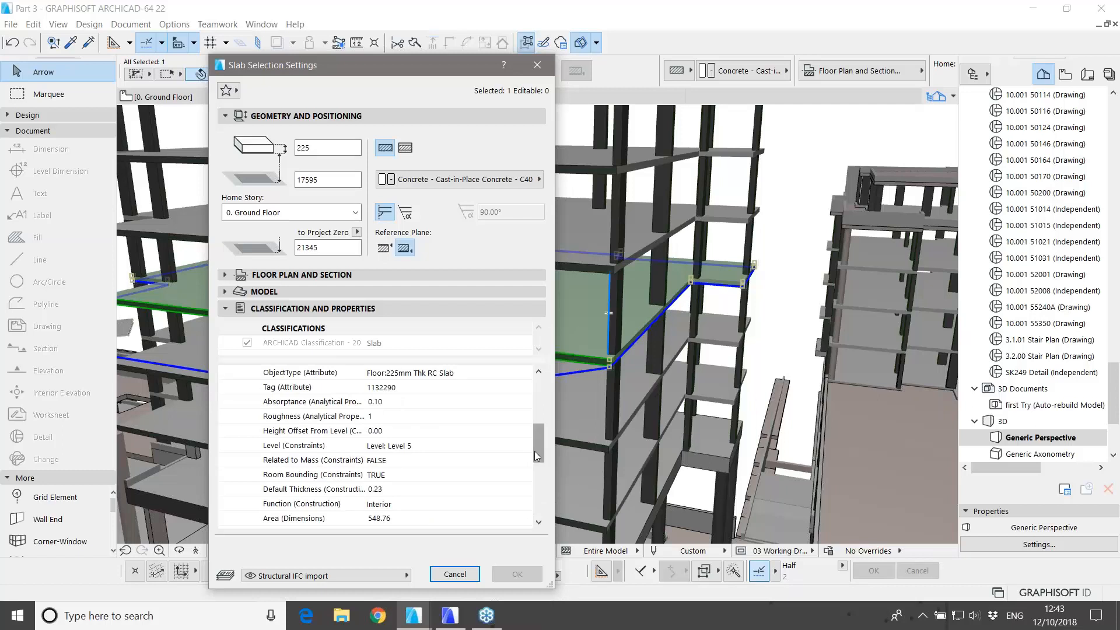
pyautogui.click(455, 574)
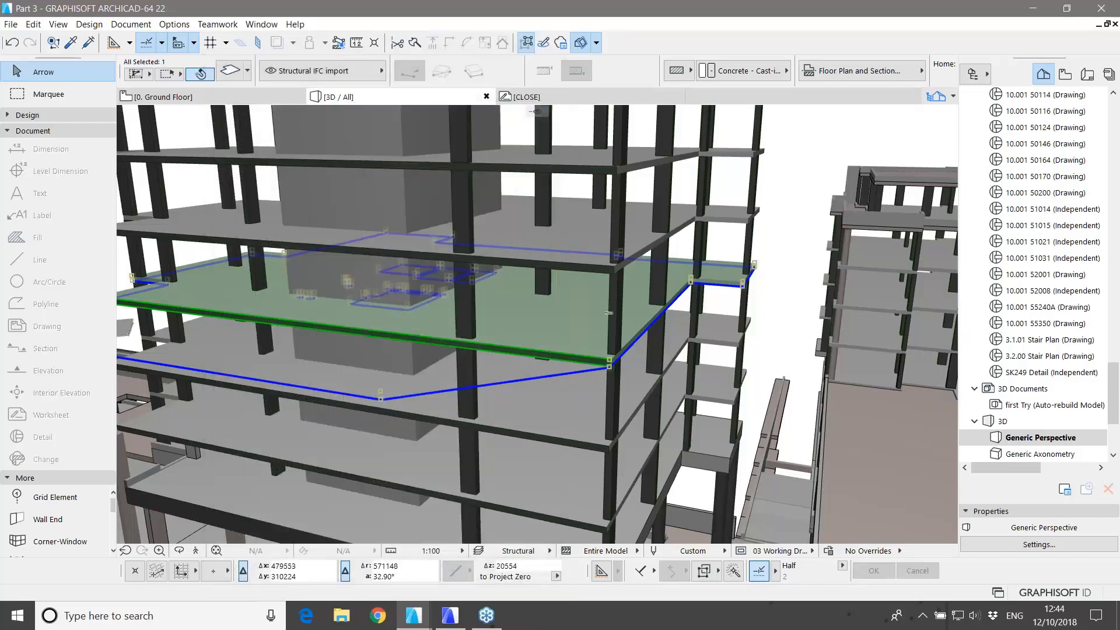
pyautogui.click(789, 303)
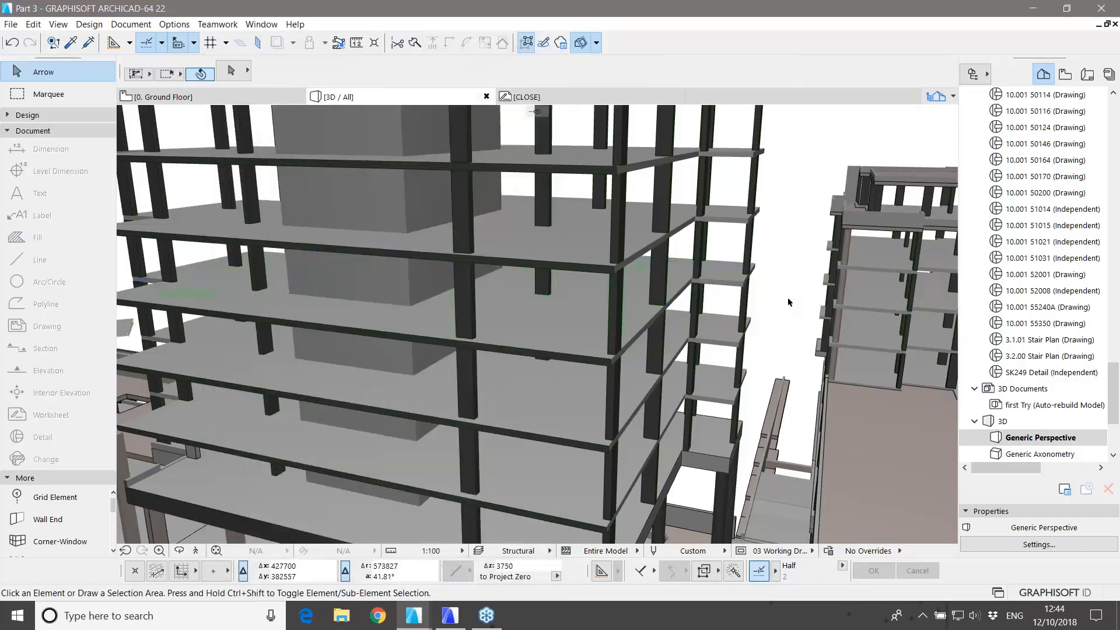
# Step: Apply the Architectural+Structural layer combination to bring walls and facades back
pyautogui.hotkey('ctrl', 'l')
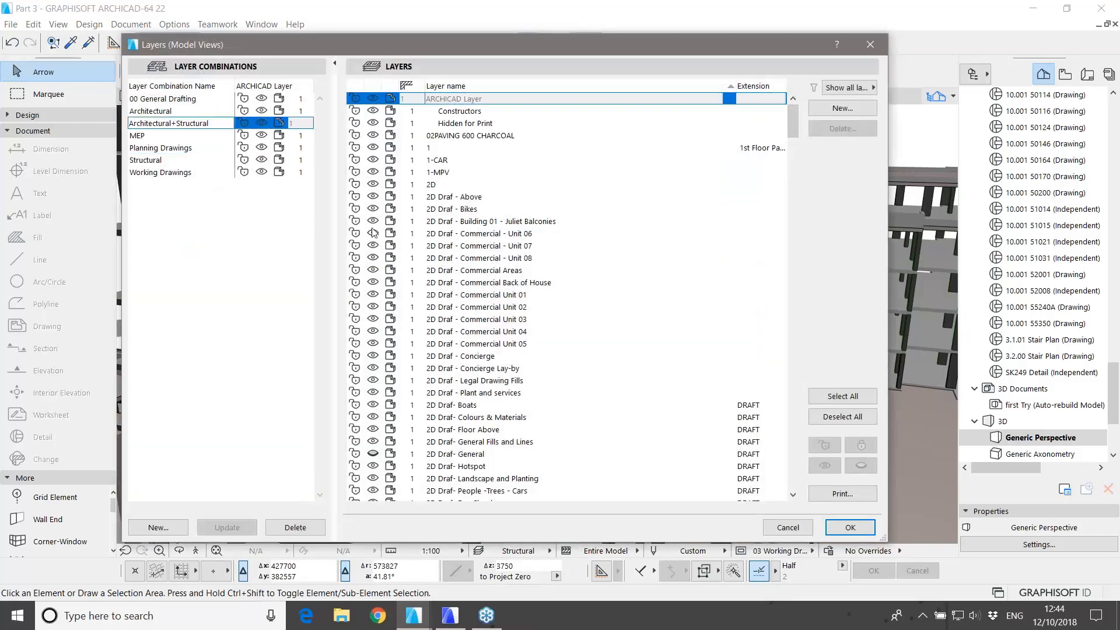
pyautogui.click(835, 530)
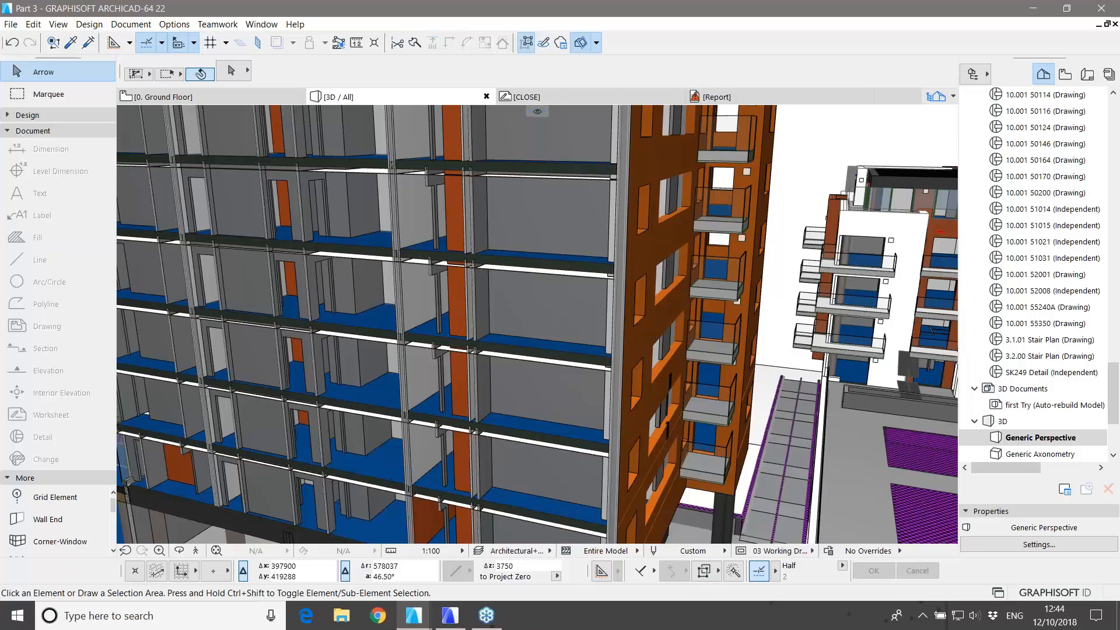
pyautogui.moveTo(790, 247); pyautogui.dragTo(765, 225)
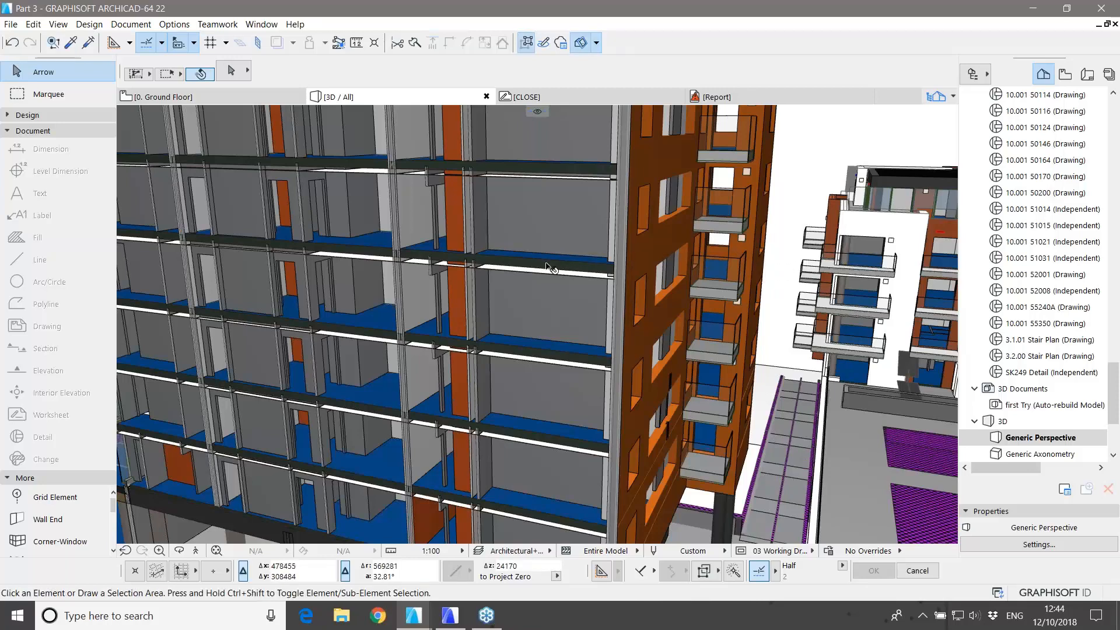
pyautogui.scroll(5, 548, 267)
pyautogui.scroll(2, 549, 267)
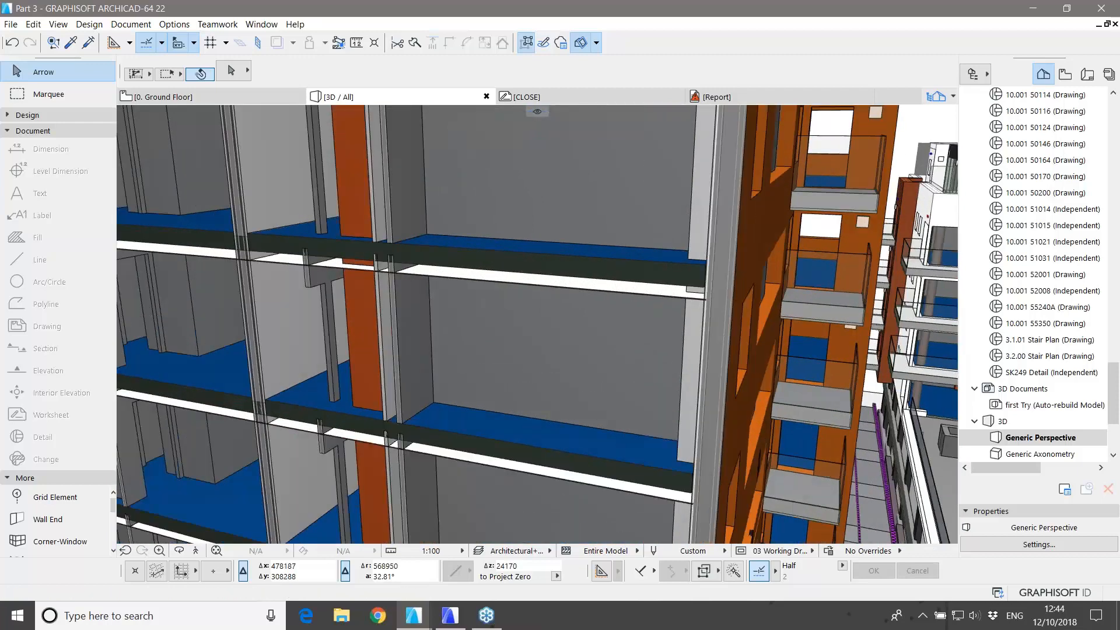
pyautogui.click(538, 276)
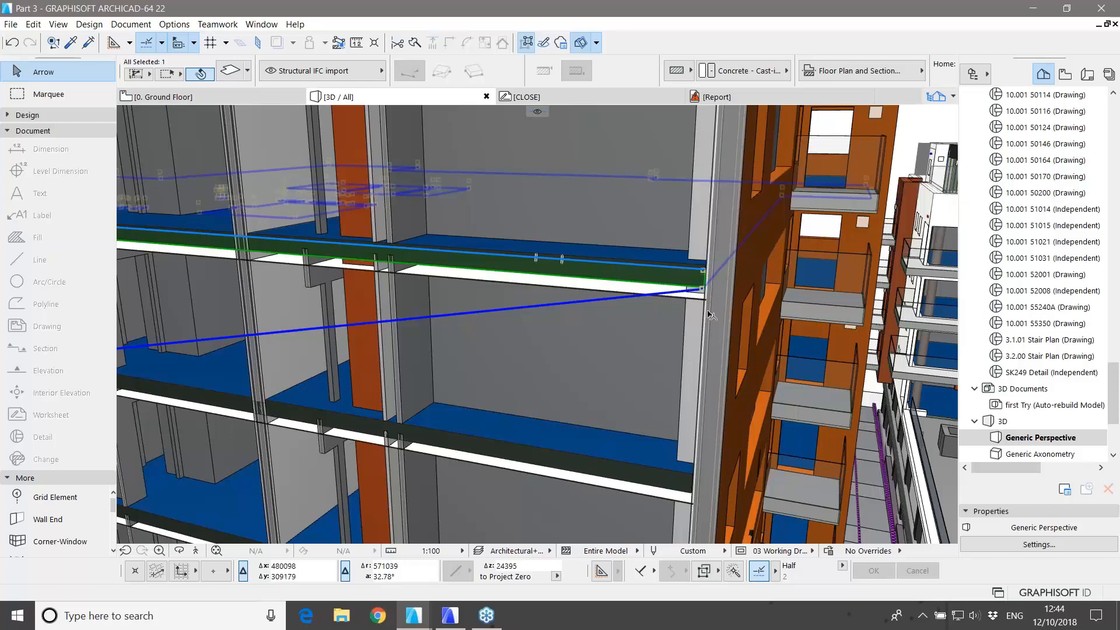
pyautogui.press('Escape')
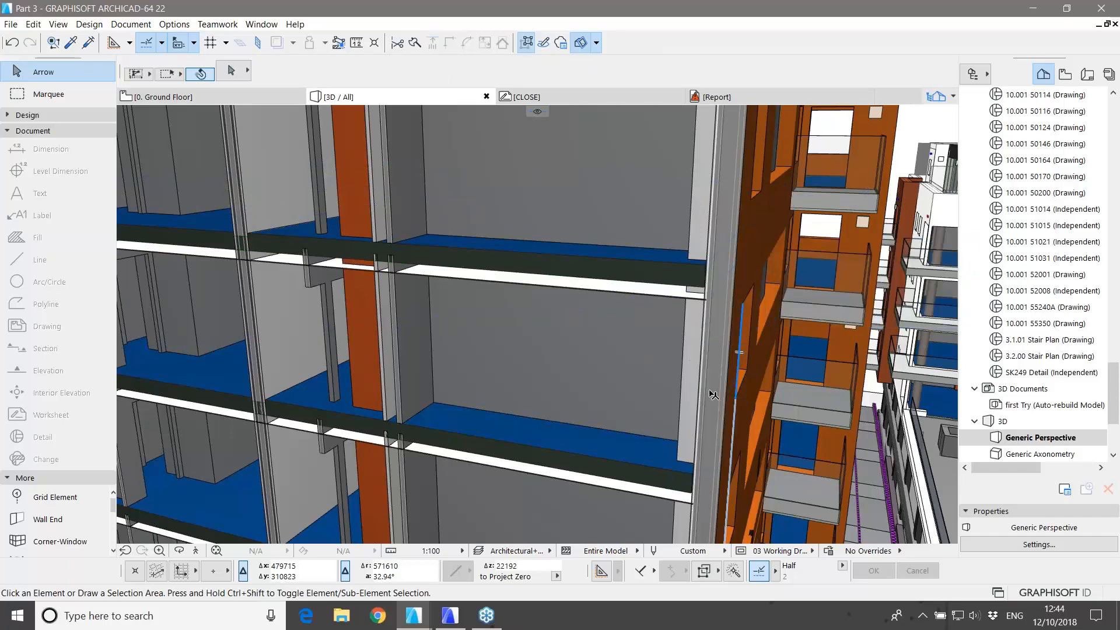
pyautogui.scroll(-2, 709, 391)
pyautogui.scroll(-4, 625, 344)
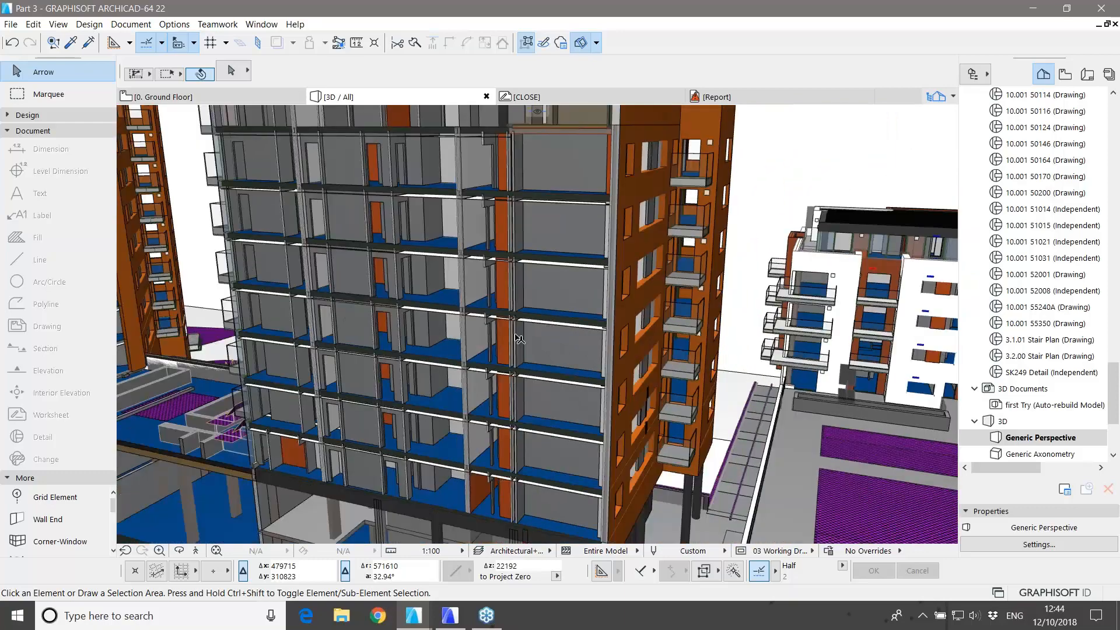
# Step: Zoom and orbit the Part 3 model, then open the CLOSE worksheet from the Navigator
pyautogui.scroll(-5, 519, 339)
pyautogui.keyDown('shift'); pyautogui.moveTo(519, 339); pyautogui.dragTo(565, 307, button='middle'); pyautogui.keyUp('shift')
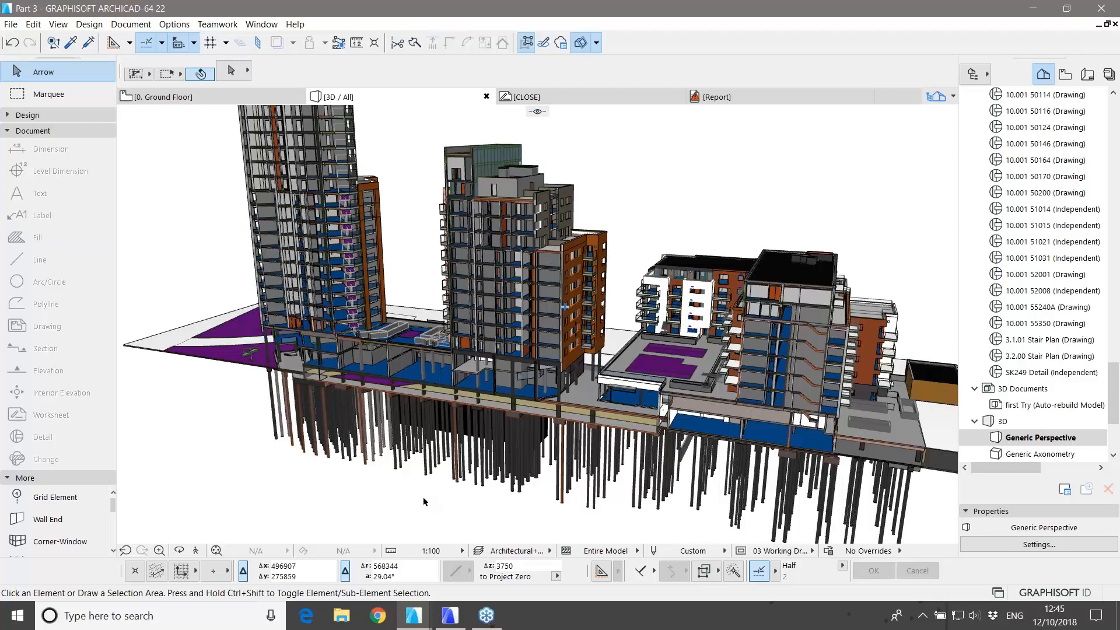
pyautogui.scroll(3, 1047, 284)
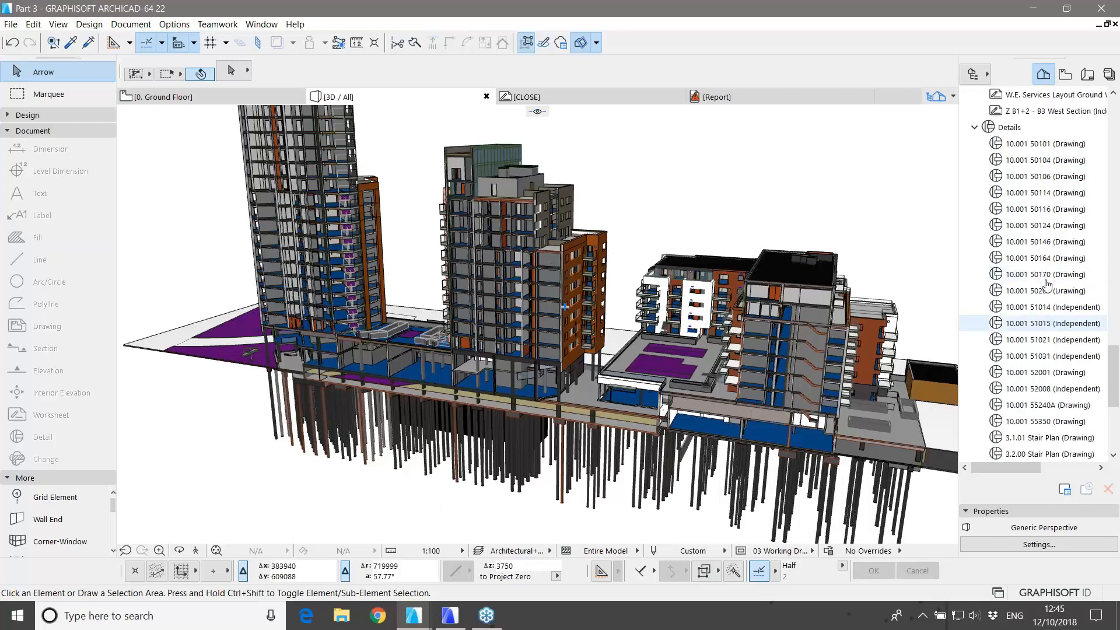
pyautogui.scroll(15, 1047, 285)
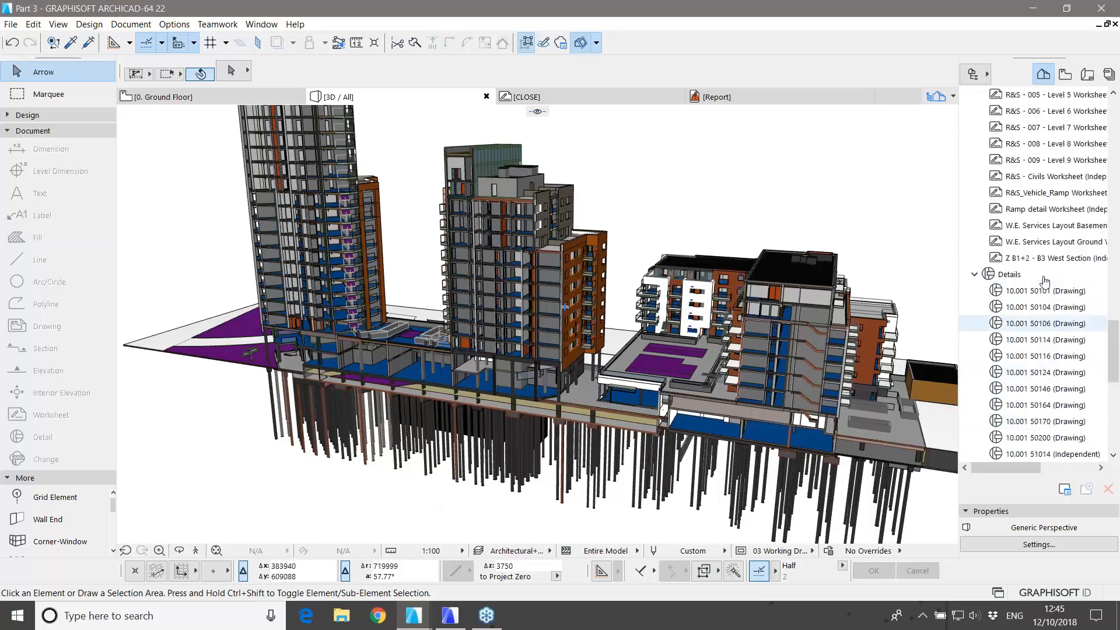
pyautogui.scroll(-3, 1044, 281)
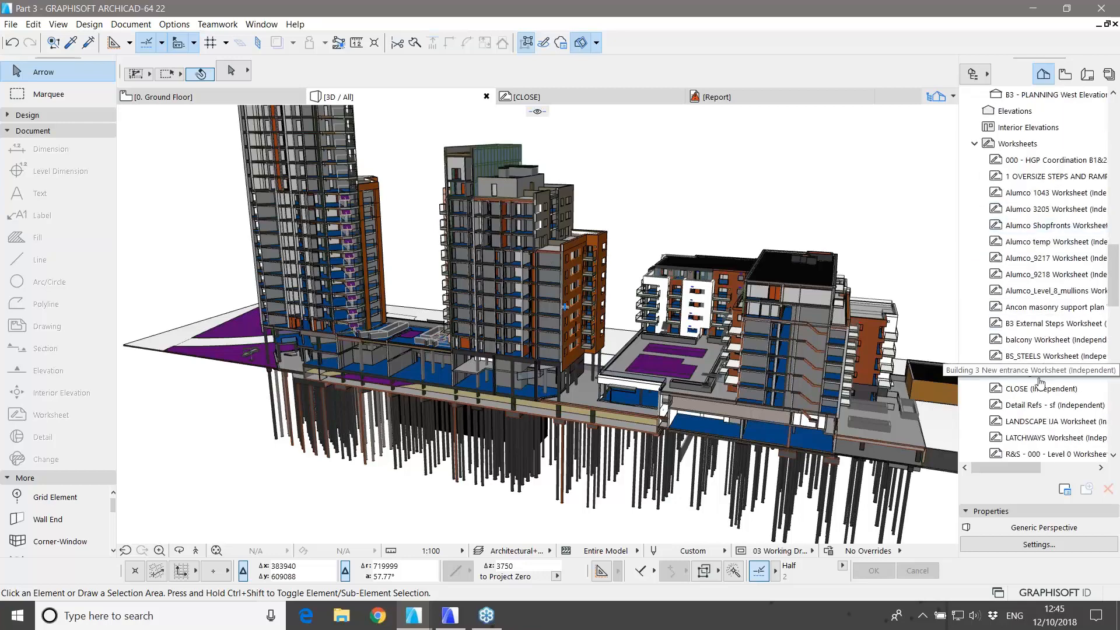
pyautogui.doubleClick(1025, 389)
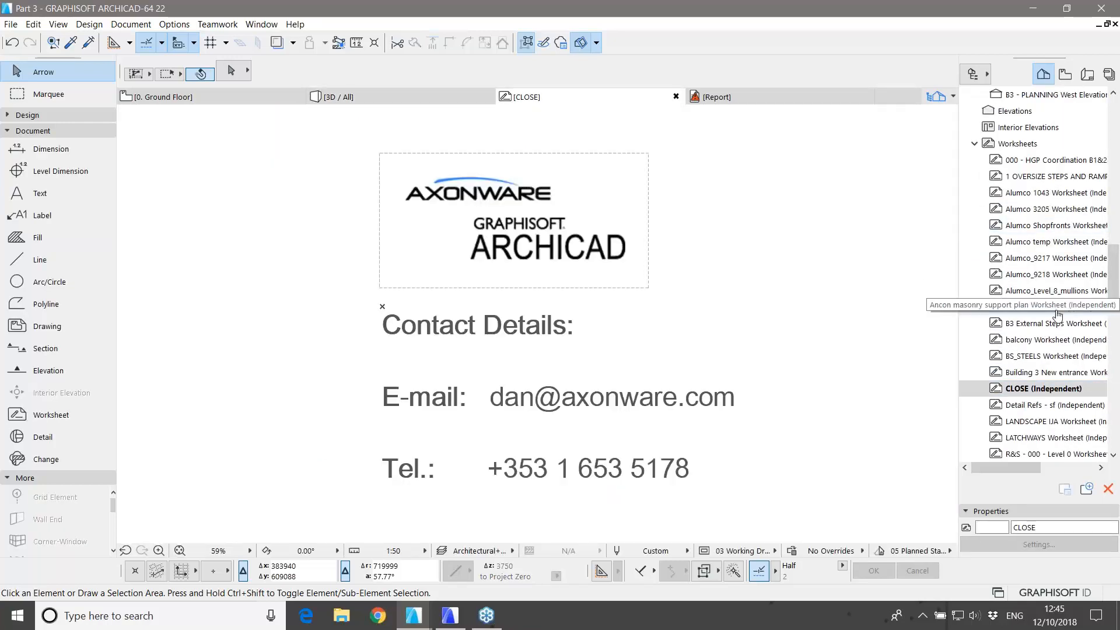